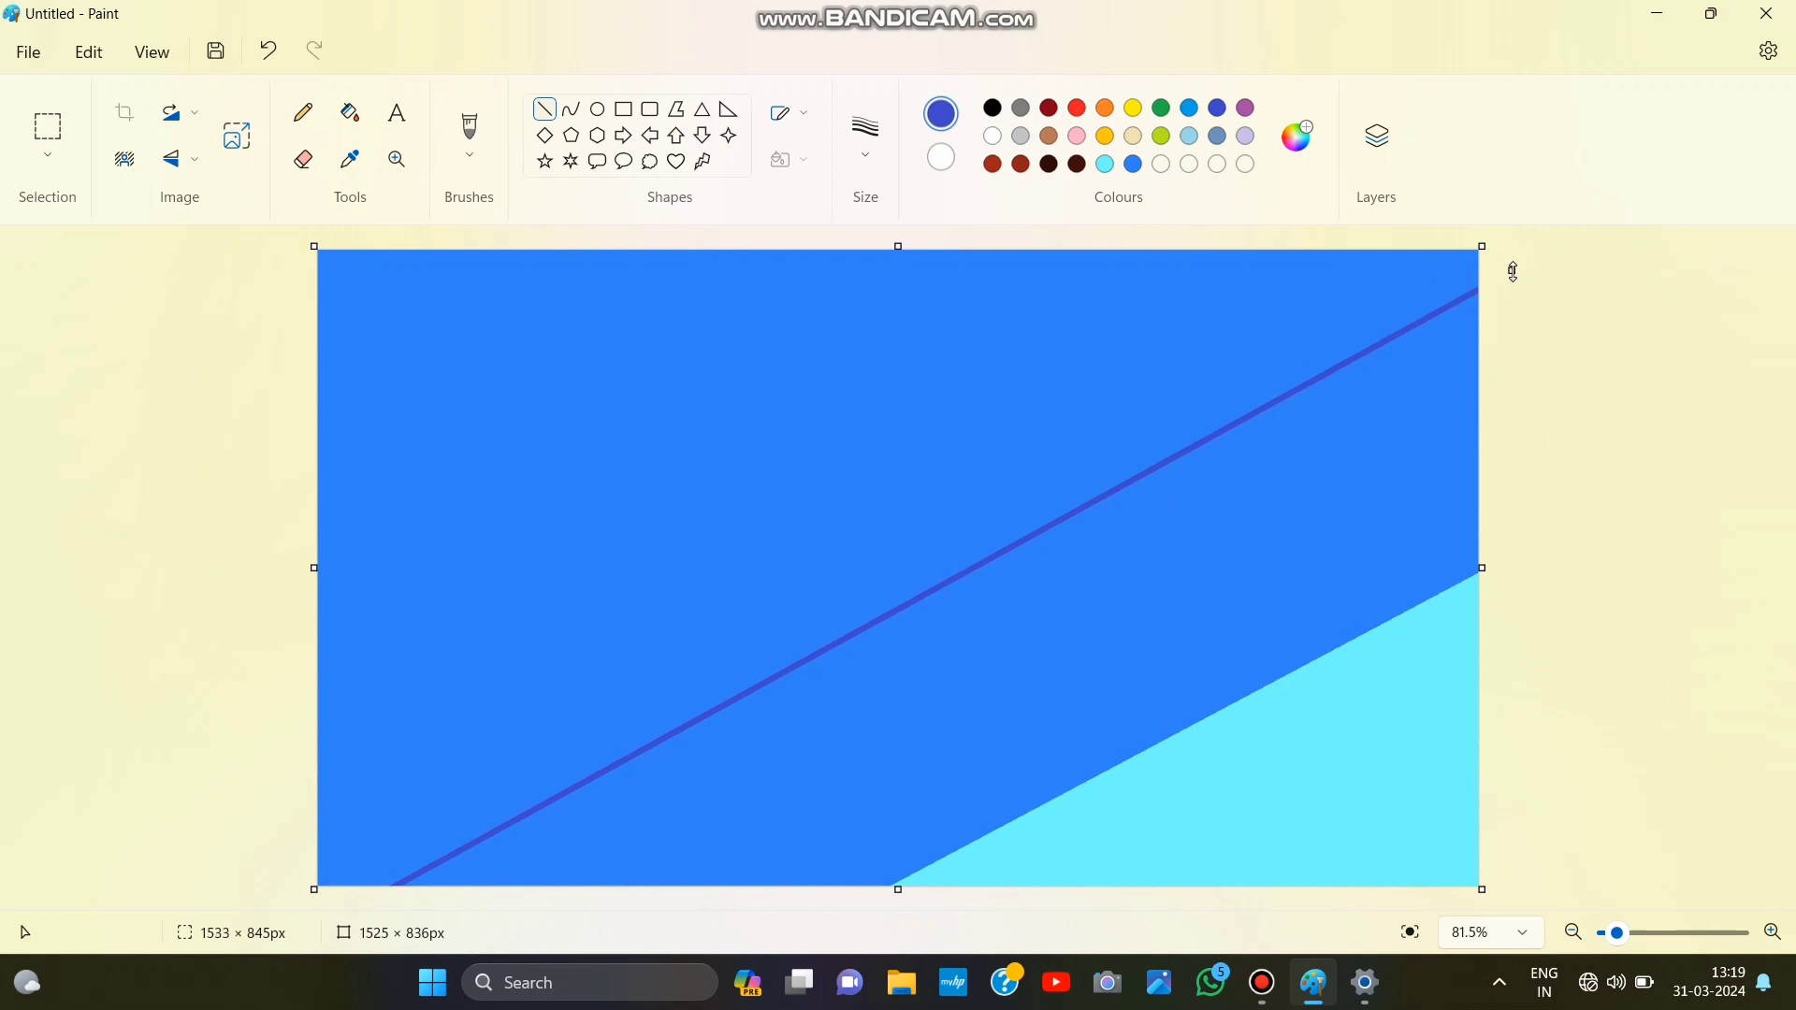
# Step: Fill the area above the indigo diagonal line with indigo, and separate the upper-left corner with a parallel black line and fill it black
pyautogui.click(350, 112)
pyautogui.click(653, 457)
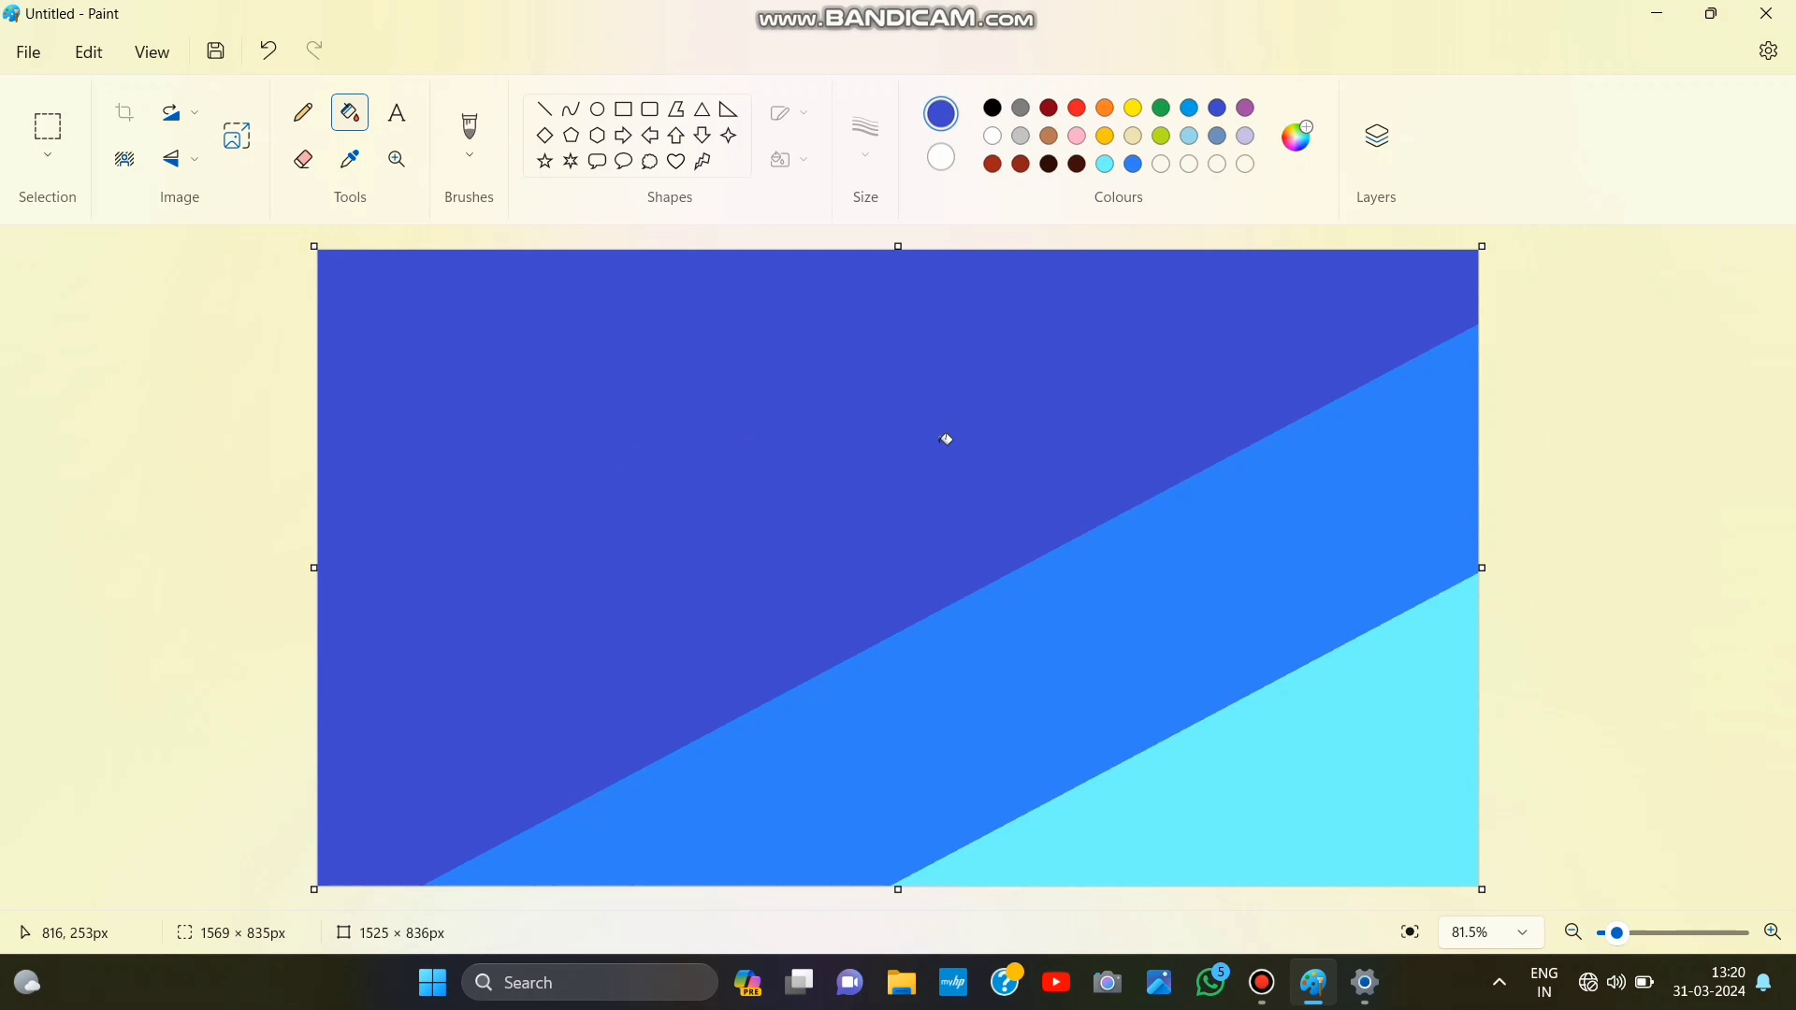
pyautogui.click(544, 110)
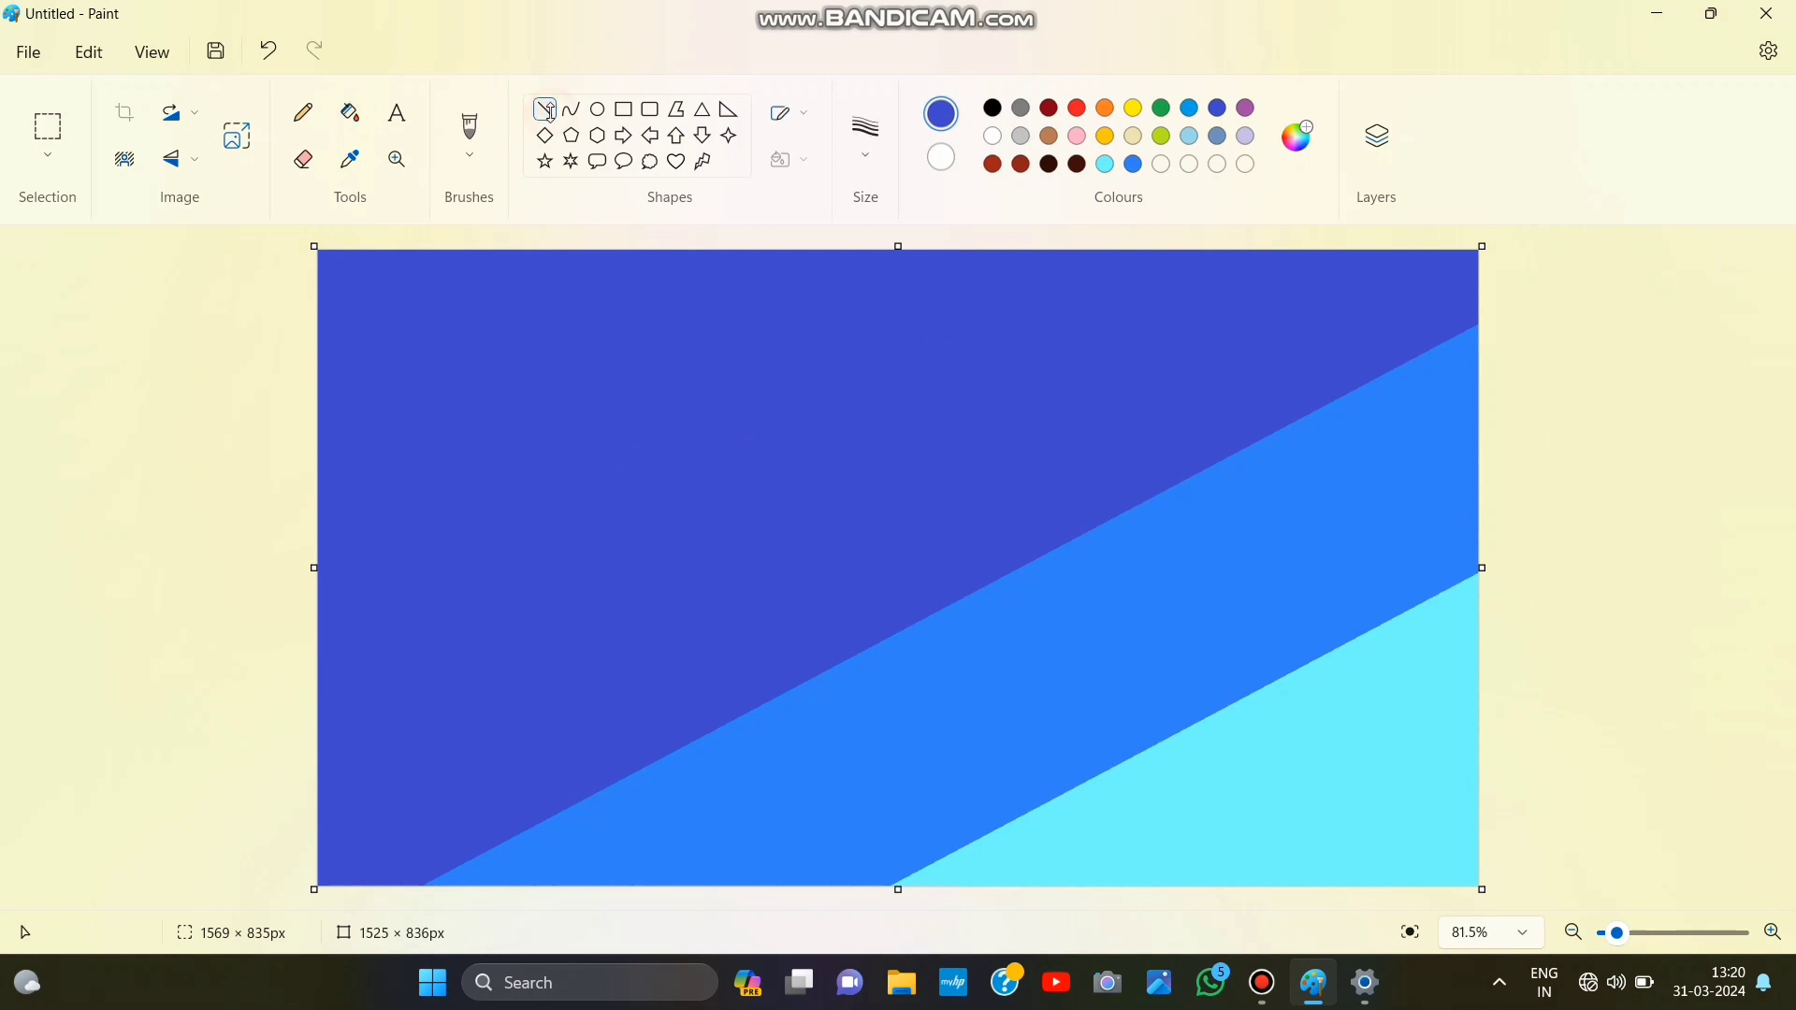
pyautogui.click(992, 107)
pyautogui.moveTo(1069, 260); pyautogui.dragTo(443, 604)
pyautogui.moveTo(335, 638); pyautogui.dragTo(217, 790)
pyautogui.moveTo(1069, 260); pyautogui.dragTo(1221, 218)
pyautogui.moveTo(743, 486); pyautogui.dragTo(723, 466)
pyautogui.click(350, 112)
pyautogui.click(457, 365)
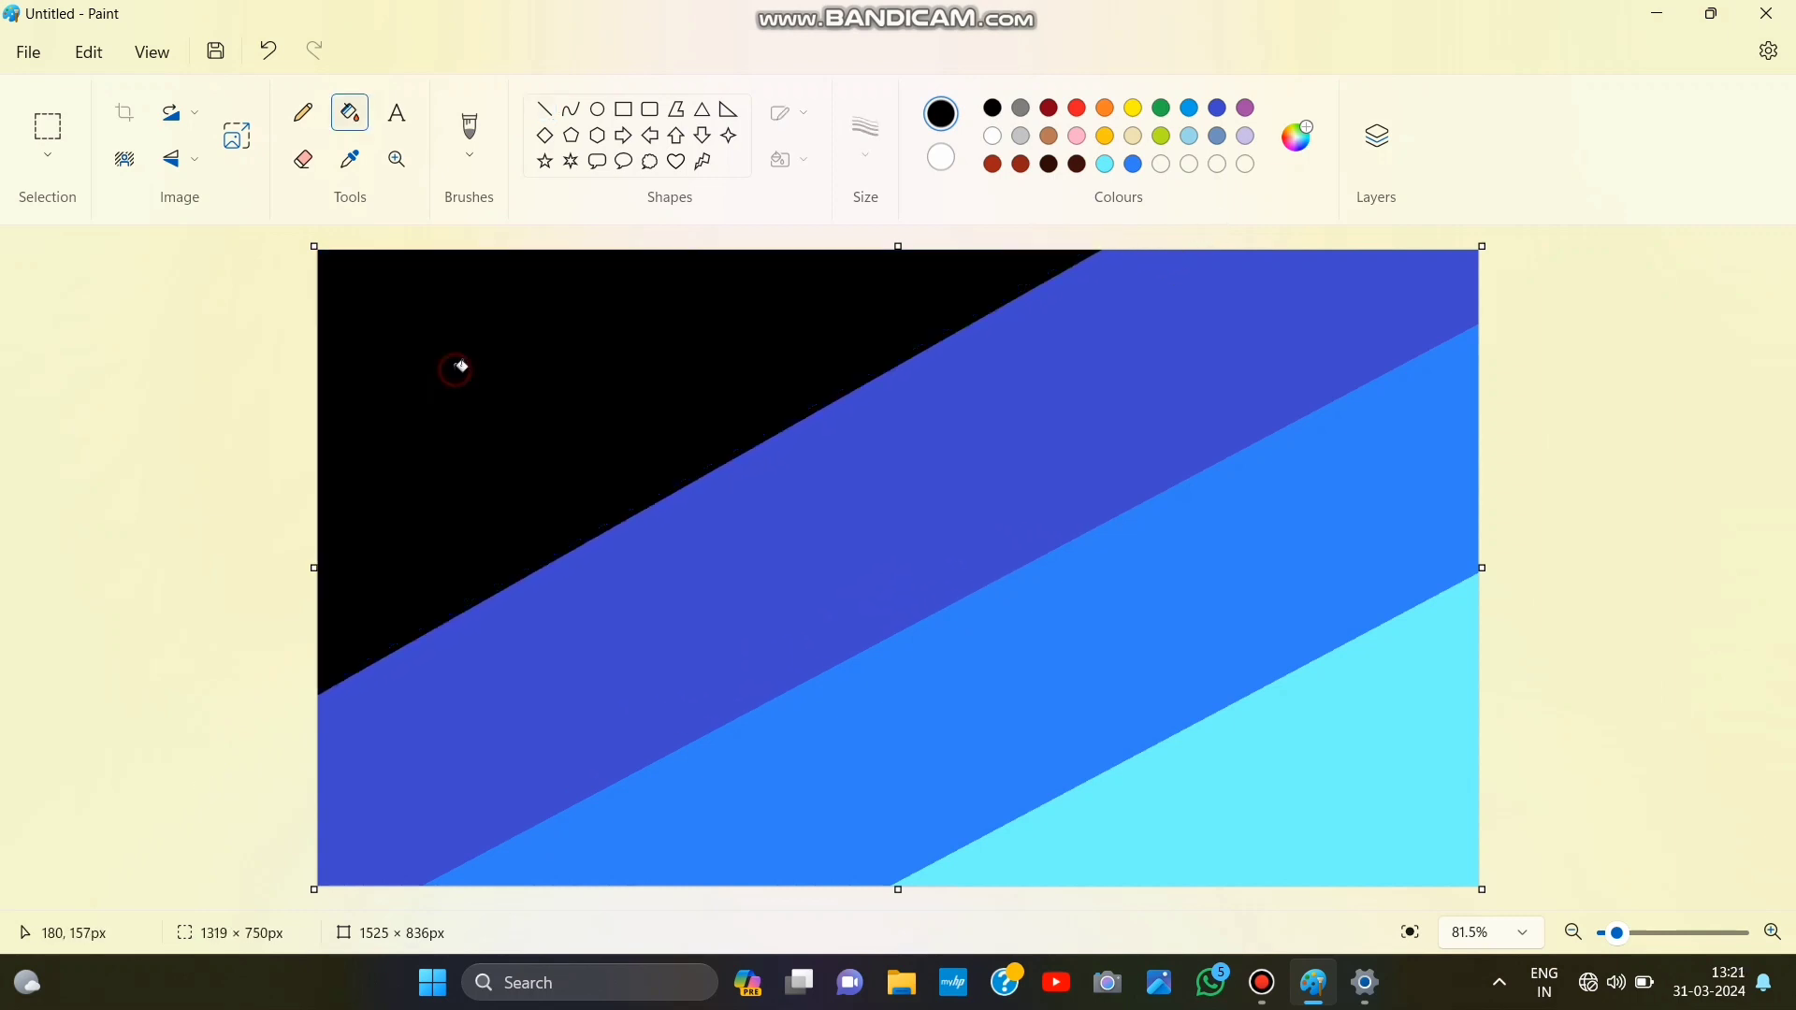
# Step: Blend the colour bands into a vertical gradient by resizing the image to 1 pixel wide and back to 1525 pixels wide
pyautogui.click(238, 139)
pyautogui.write('1')
pyautogui.press('Return')
pyautogui.click(239, 138)
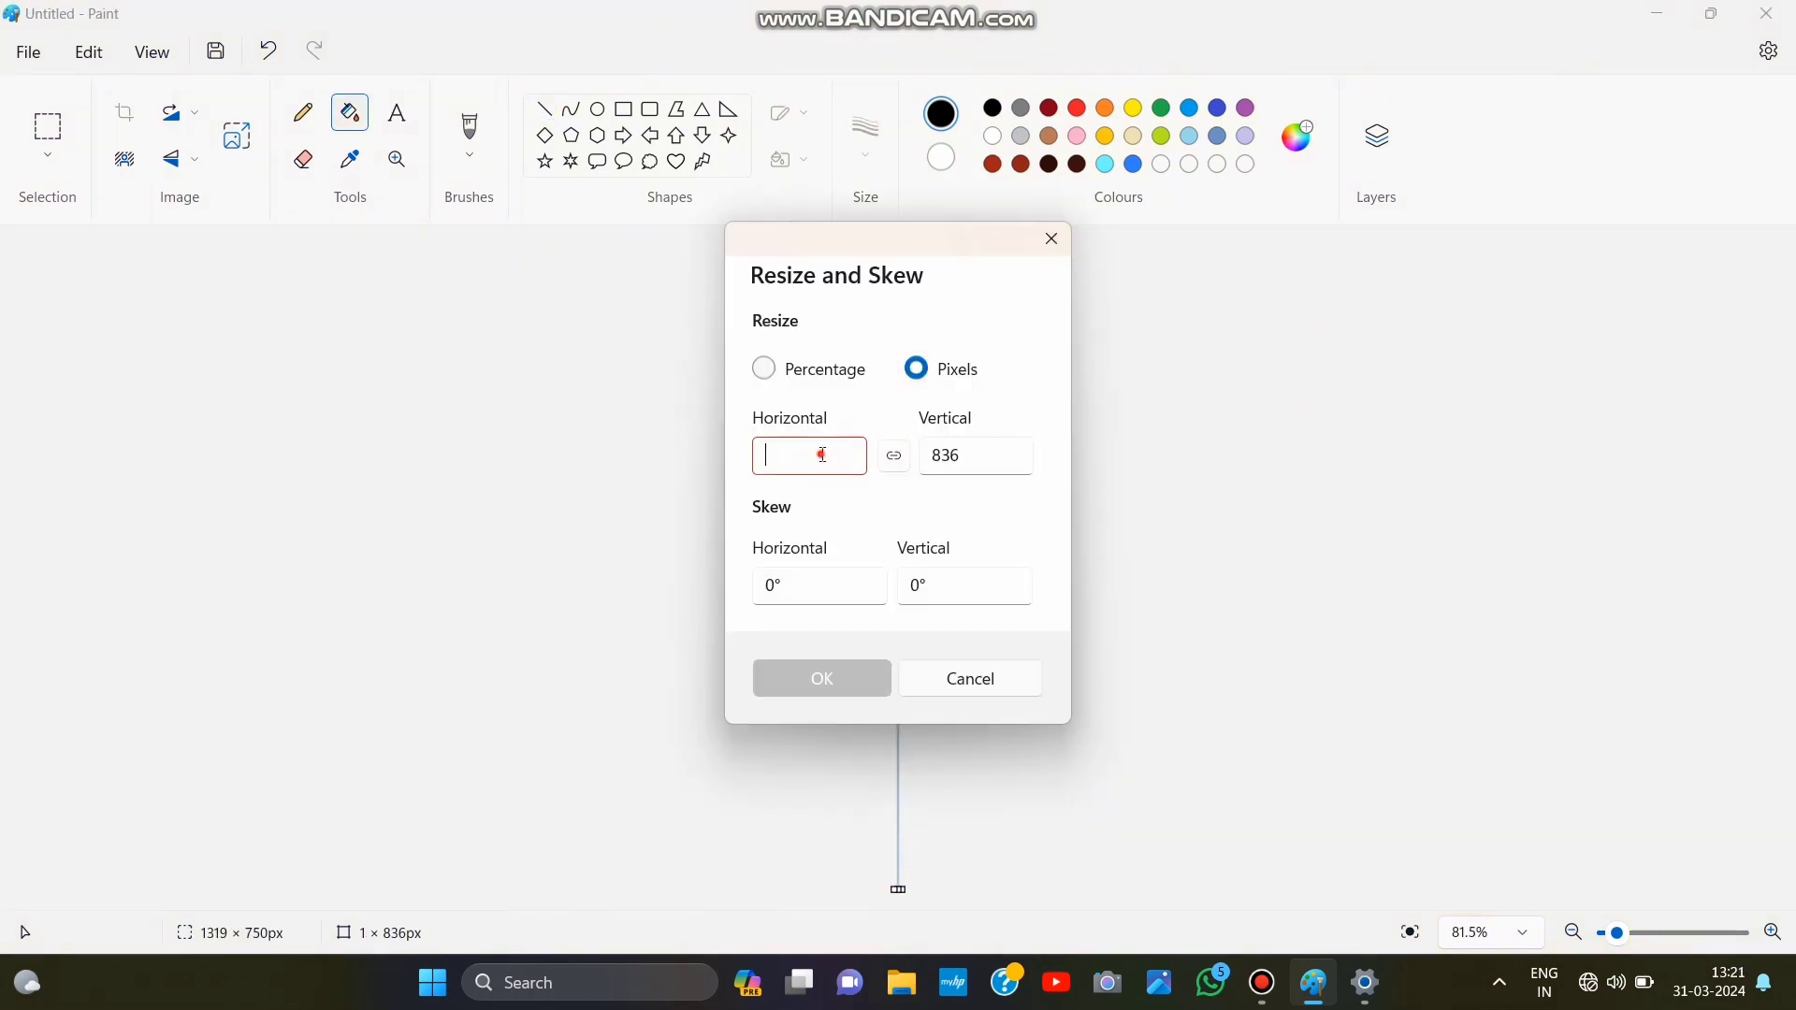
pyautogui.write('1525')
pyautogui.press('Return')
# Step: Paste the copied orange gradient and narrow it to 754 px wide so it covers the right half of the canvas
pyautogui.hotkey('ctrl', 'v')
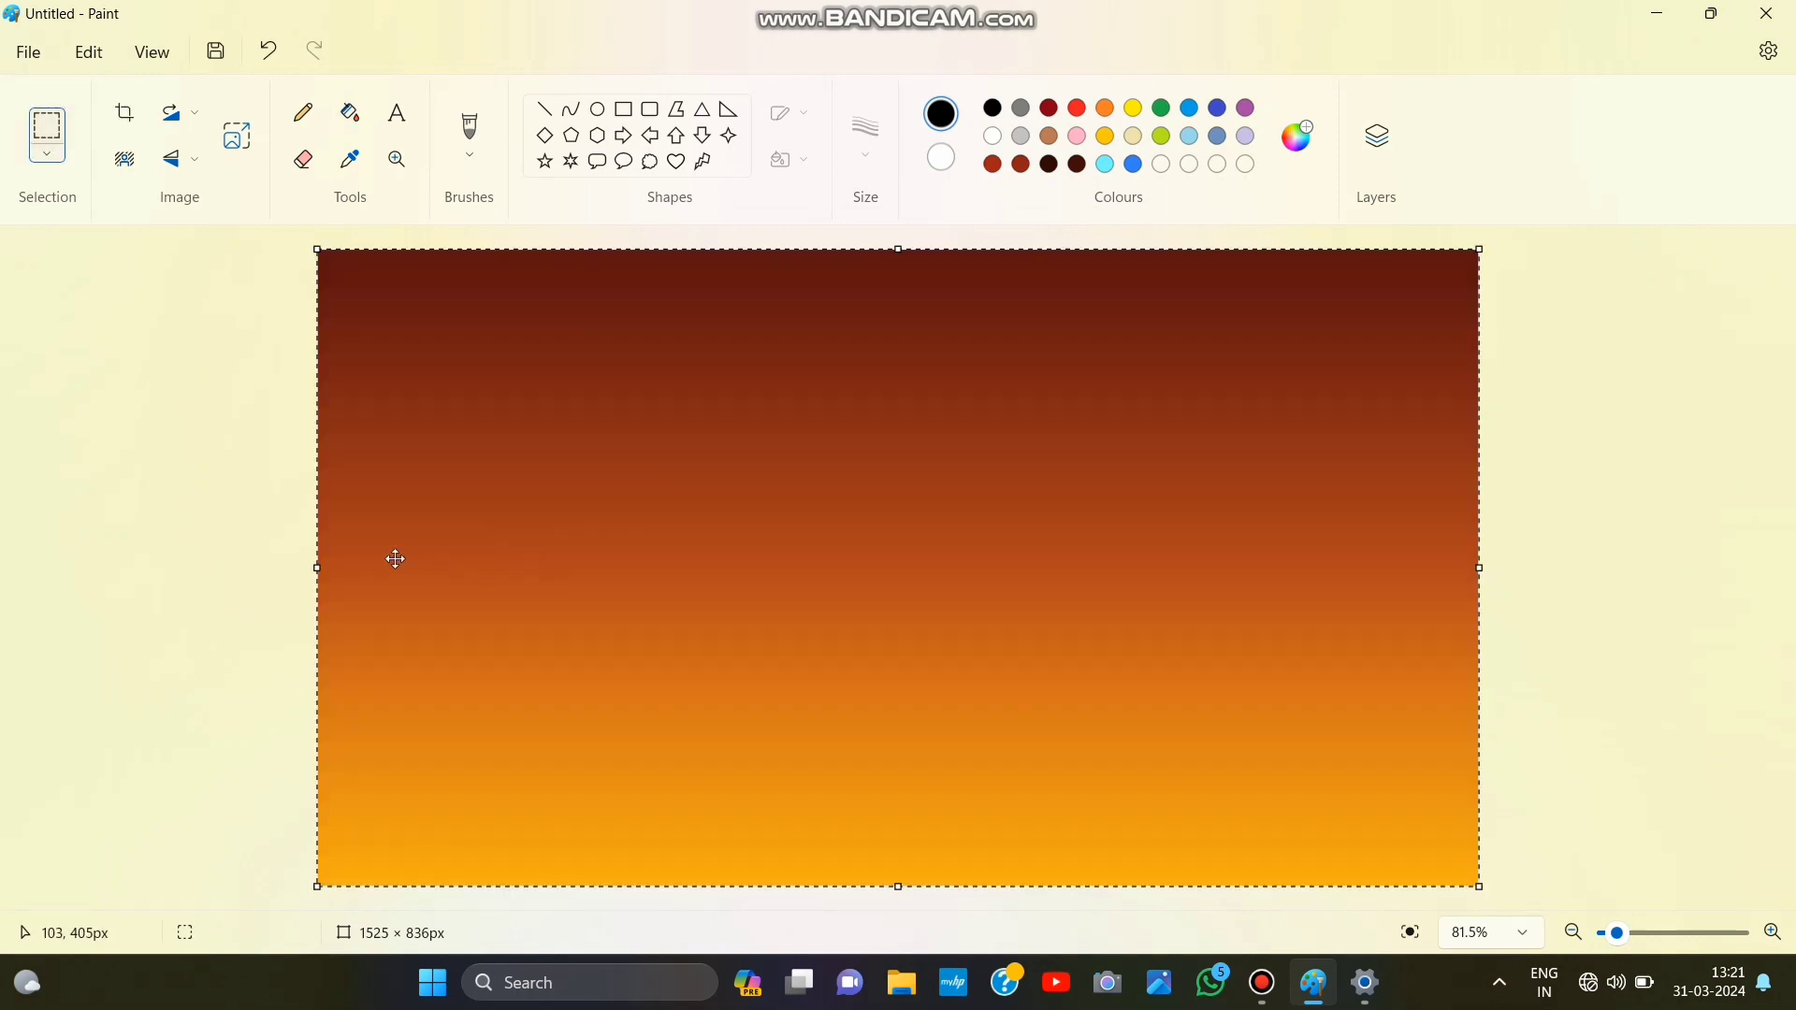
pyautogui.moveTo(317, 568); pyautogui.dragTo(908, 569)
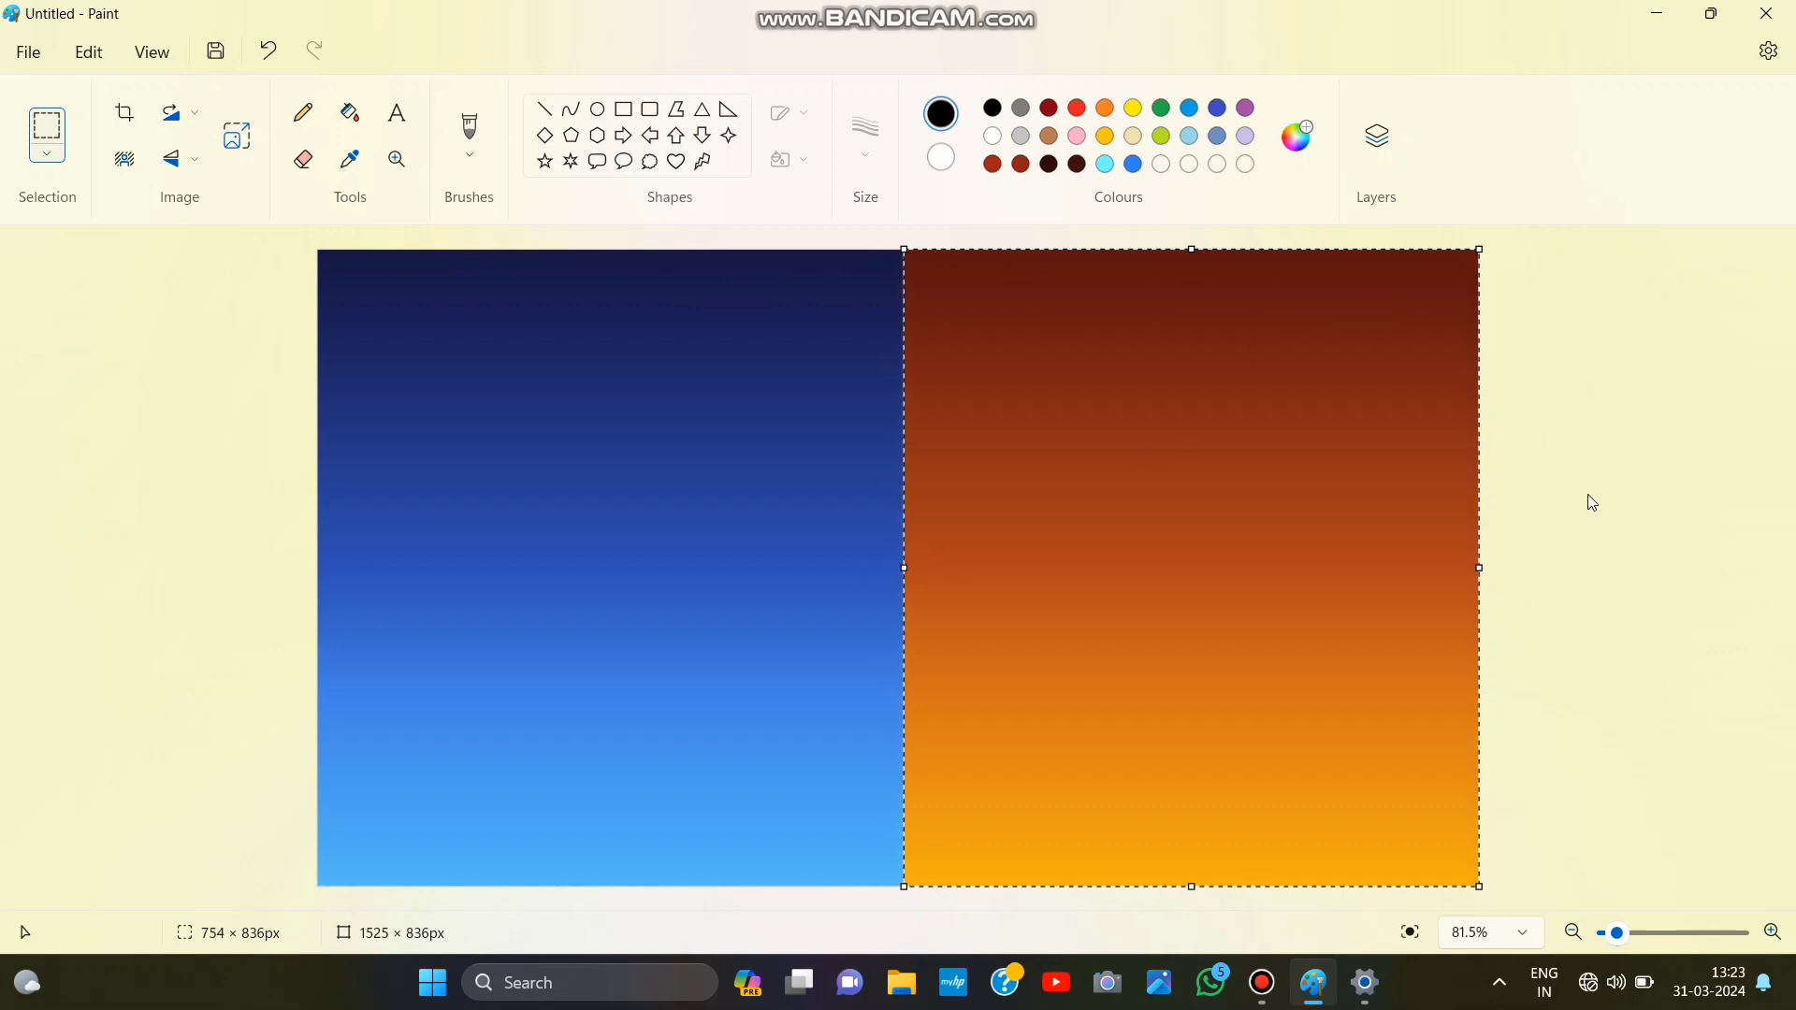
pyautogui.click(1626, 442)
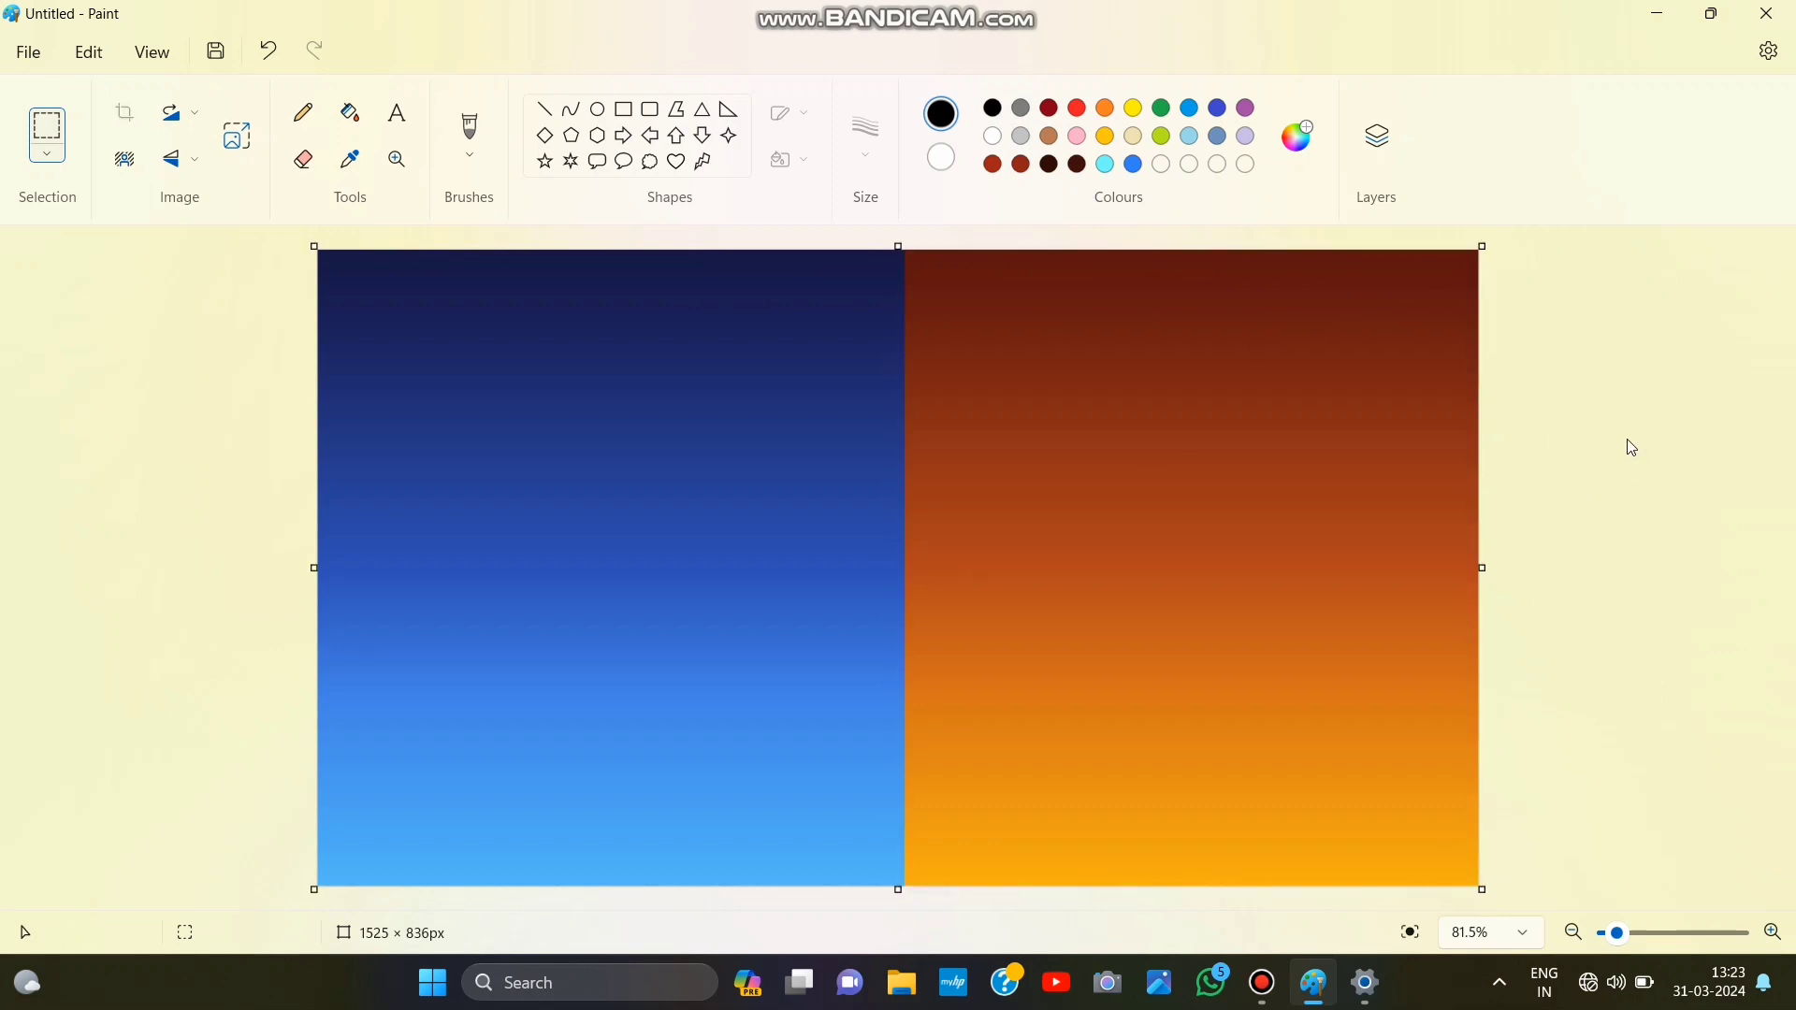
# Step: Draw wavy black brush outlines for the two sides of a tree trunk at the centre of the canvas, flaring towards the ground
pyautogui.moveTo(842, 487)
pyautogui.mouseDown()
pyautogui.moveTo(855, 743)
pyautogui.moveTo(686, 885)
pyautogui.mouseUp()
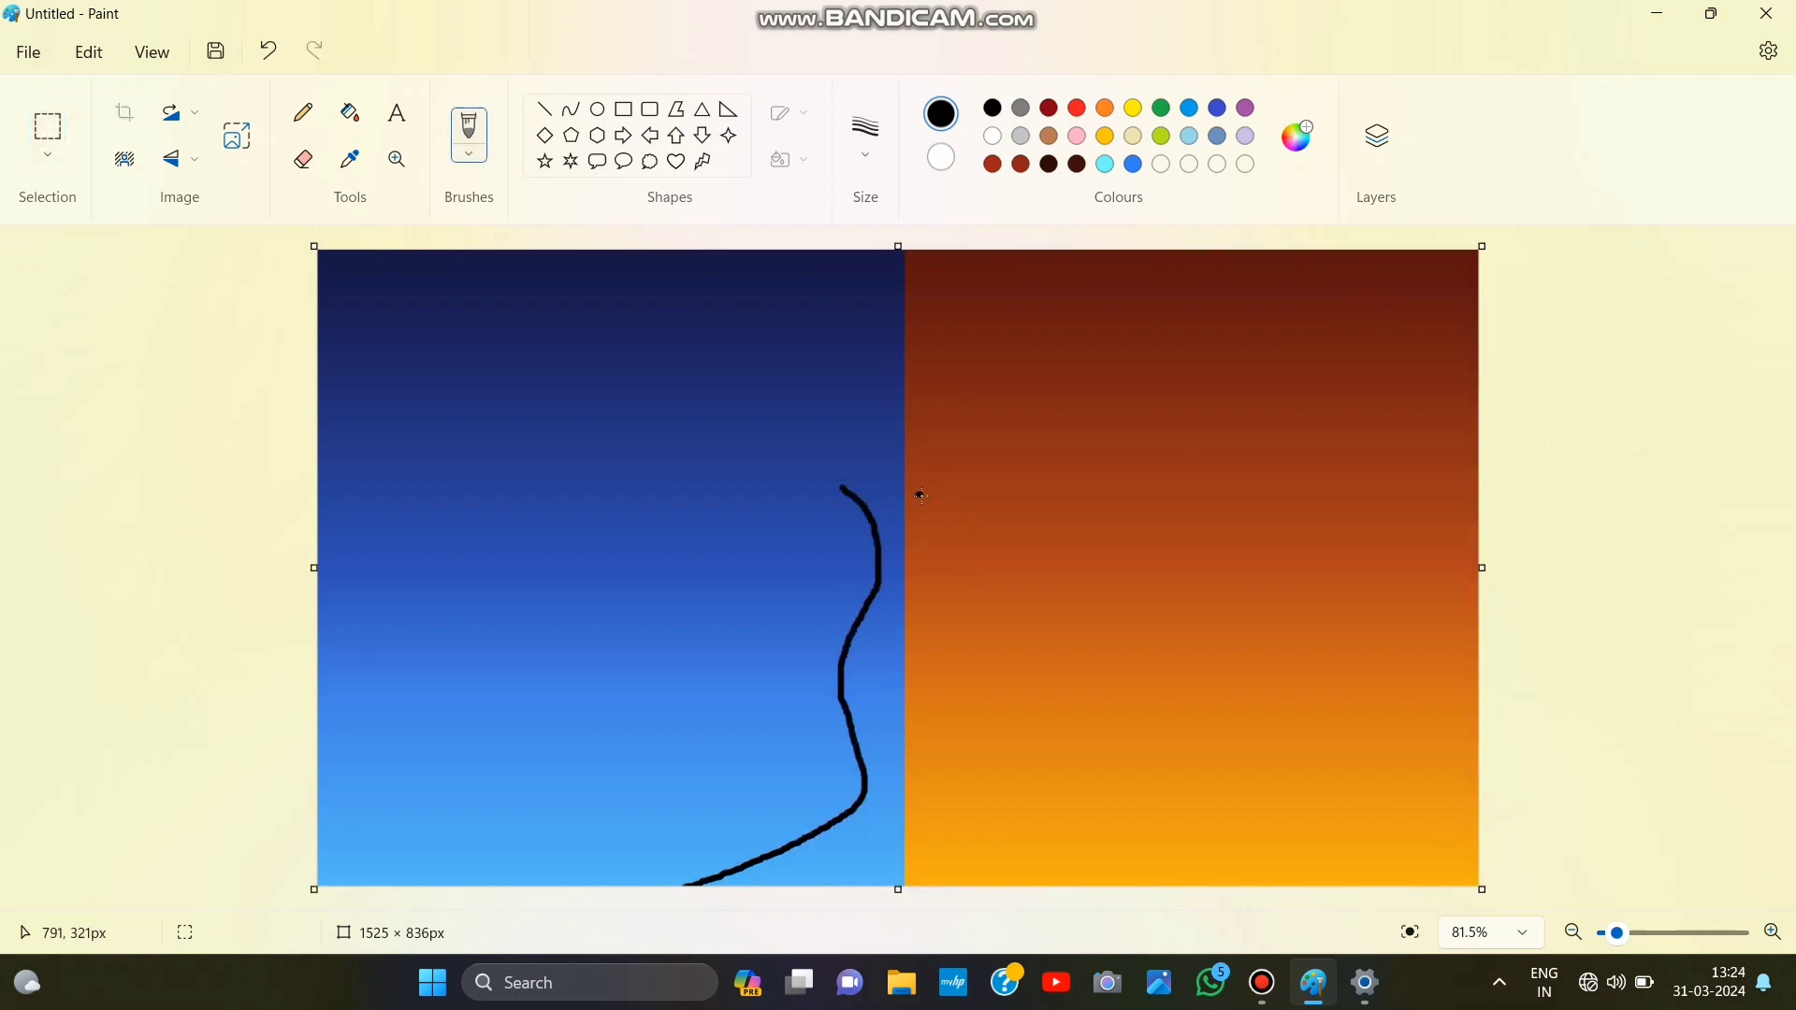
pyautogui.moveTo(921, 496)
pyautogui.mouseDown()
pyautogui.moveTo(900, 653)
pyautogui.moveTo(901, 732)
pyautogui.mouseUp()
pyautogui.hotkey('ctrl', 'z')
pyautogui.moveTo(952, 510)
pyautogui.mouseDown()
pyautogui.moveTo(900, 657)
pyautogui.moveTo(911, 778)
pyautogui.moveTo(941, 570)
pyautogui.moveTo(908, 667)
pyautogui.moveTo(934, 817)
pyautogui.moveTo(977, 884)
pyautogui.mouseUp()
pyautogui.hotkey('ctrl', 'z')
pyautogui.hotkey('ctrl', 'z')
pyautogui.moveTo(941, 537)
pyautogui.mouseDown()
pyautogui.moveTo(929, 752)
pyautogui.moveTo(1092, 883)
pyautogui.mouseUp()
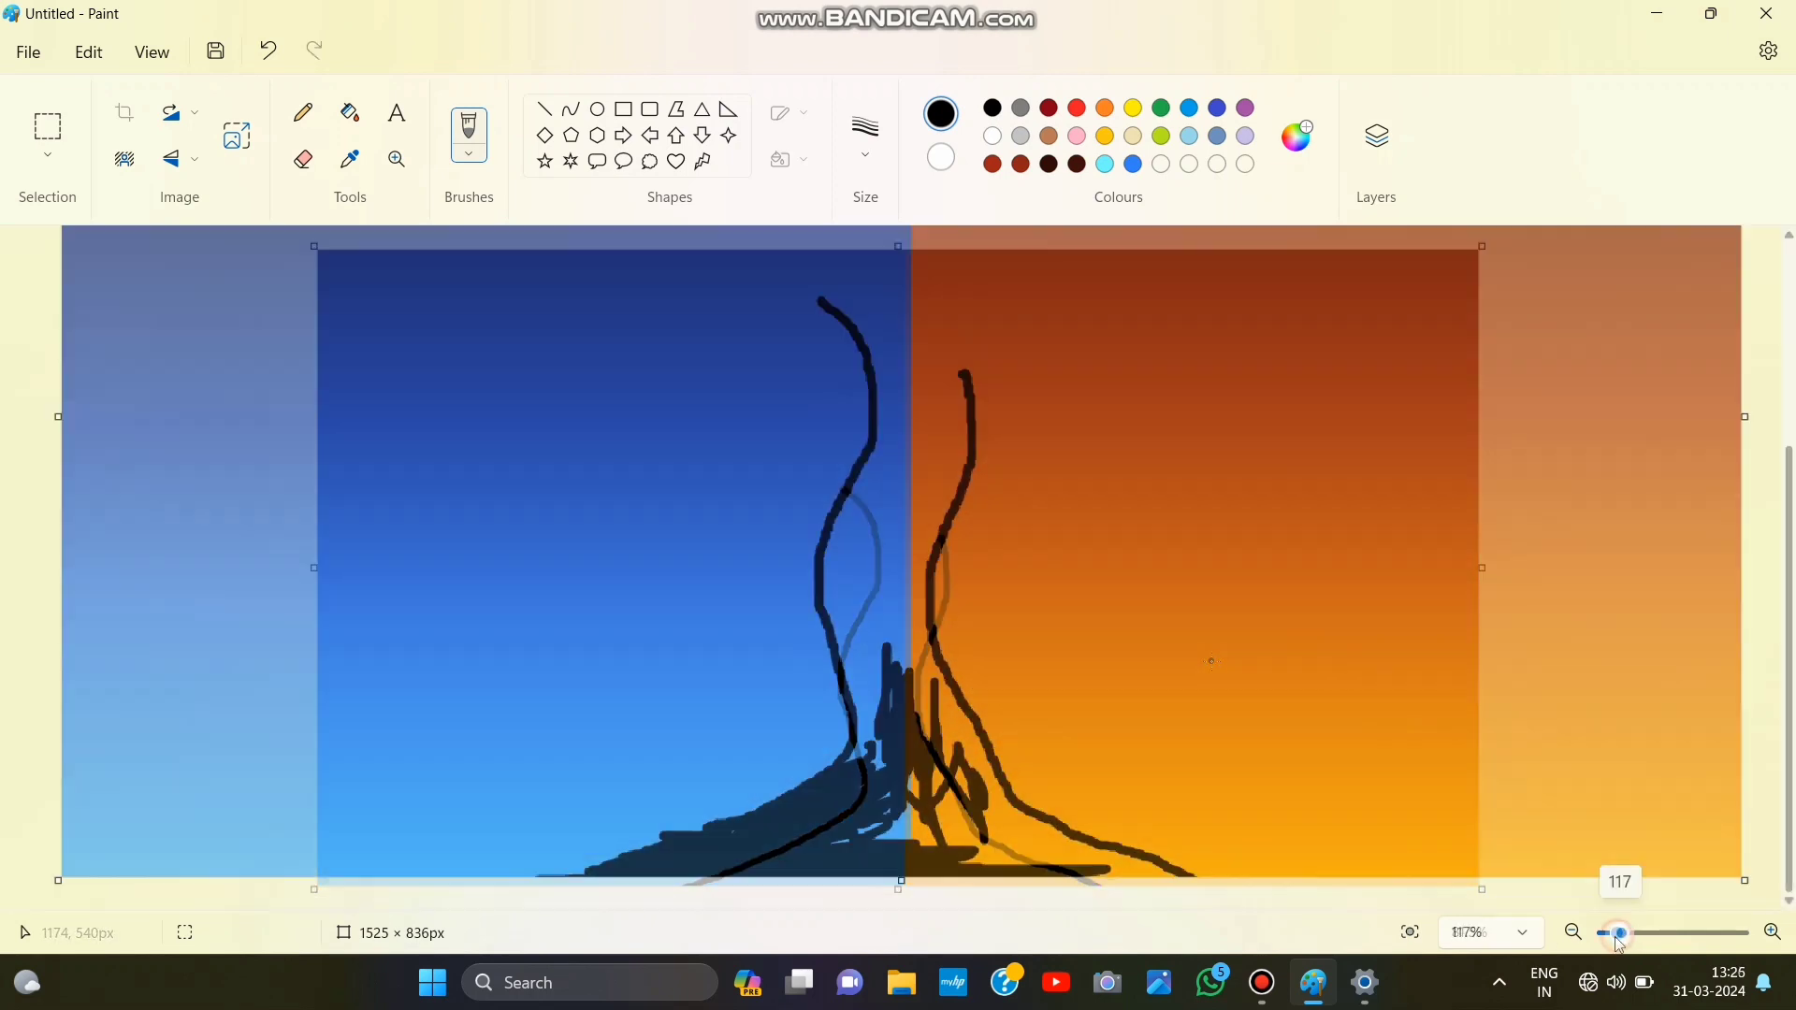
# Step: Paint the tree trunk solid black between its two outlines, from the roots upward
pyautogui.moveTo(912, 805)
pyautogui.mouseDown()
pyautogui.moveTo(1029, 847)
pyautogui.moveTo(1013, 811)
pyautogui.mouseUp()
pyautogui.moveTo(846, 521)
pyautogui.mouseDown()
pyautogui.moveTo(874, 645)
pyautogui.moveTo(840, 608)
pyautogui.moveTo(837, 673)
pyautogui.moveTo(870, 753)
pyautogui.moveTo(580, 858)
pyautogui.moveTo(978, 757)
pyautogui.moveTo(987, 777)
pyautogui.moveTo(898, 561)
pyautogui.moveTo(958, 732)
pyautogui.moveTo(914, 580)
pyautogui.moveTo(847, 616)
pyautogui.moveTo(865, 566)
pyautogui.mouseUp()
pyautogui.scroll(1, 915, 582)
pyautogui.click(921, 569)
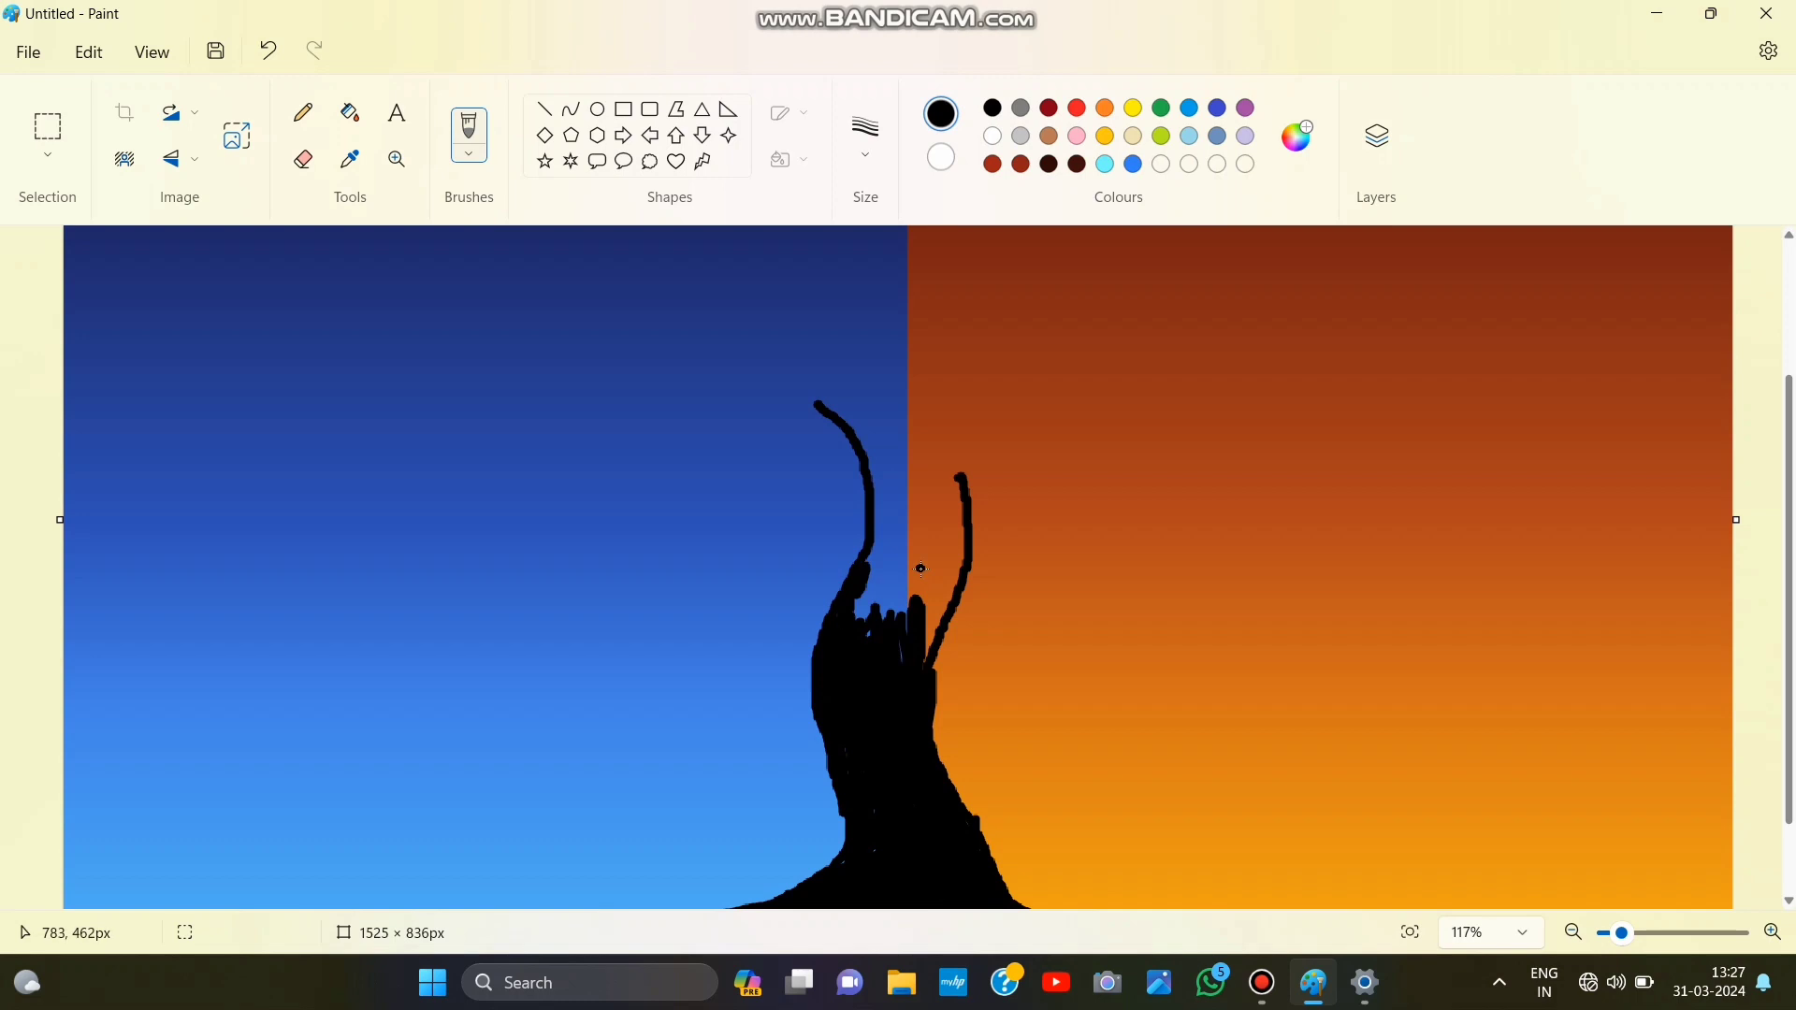
pyautogui.moveTo(914, 480); pyautogui.dragTo(910, 640)
pyautogui.hotkey('ctrl', 'z')
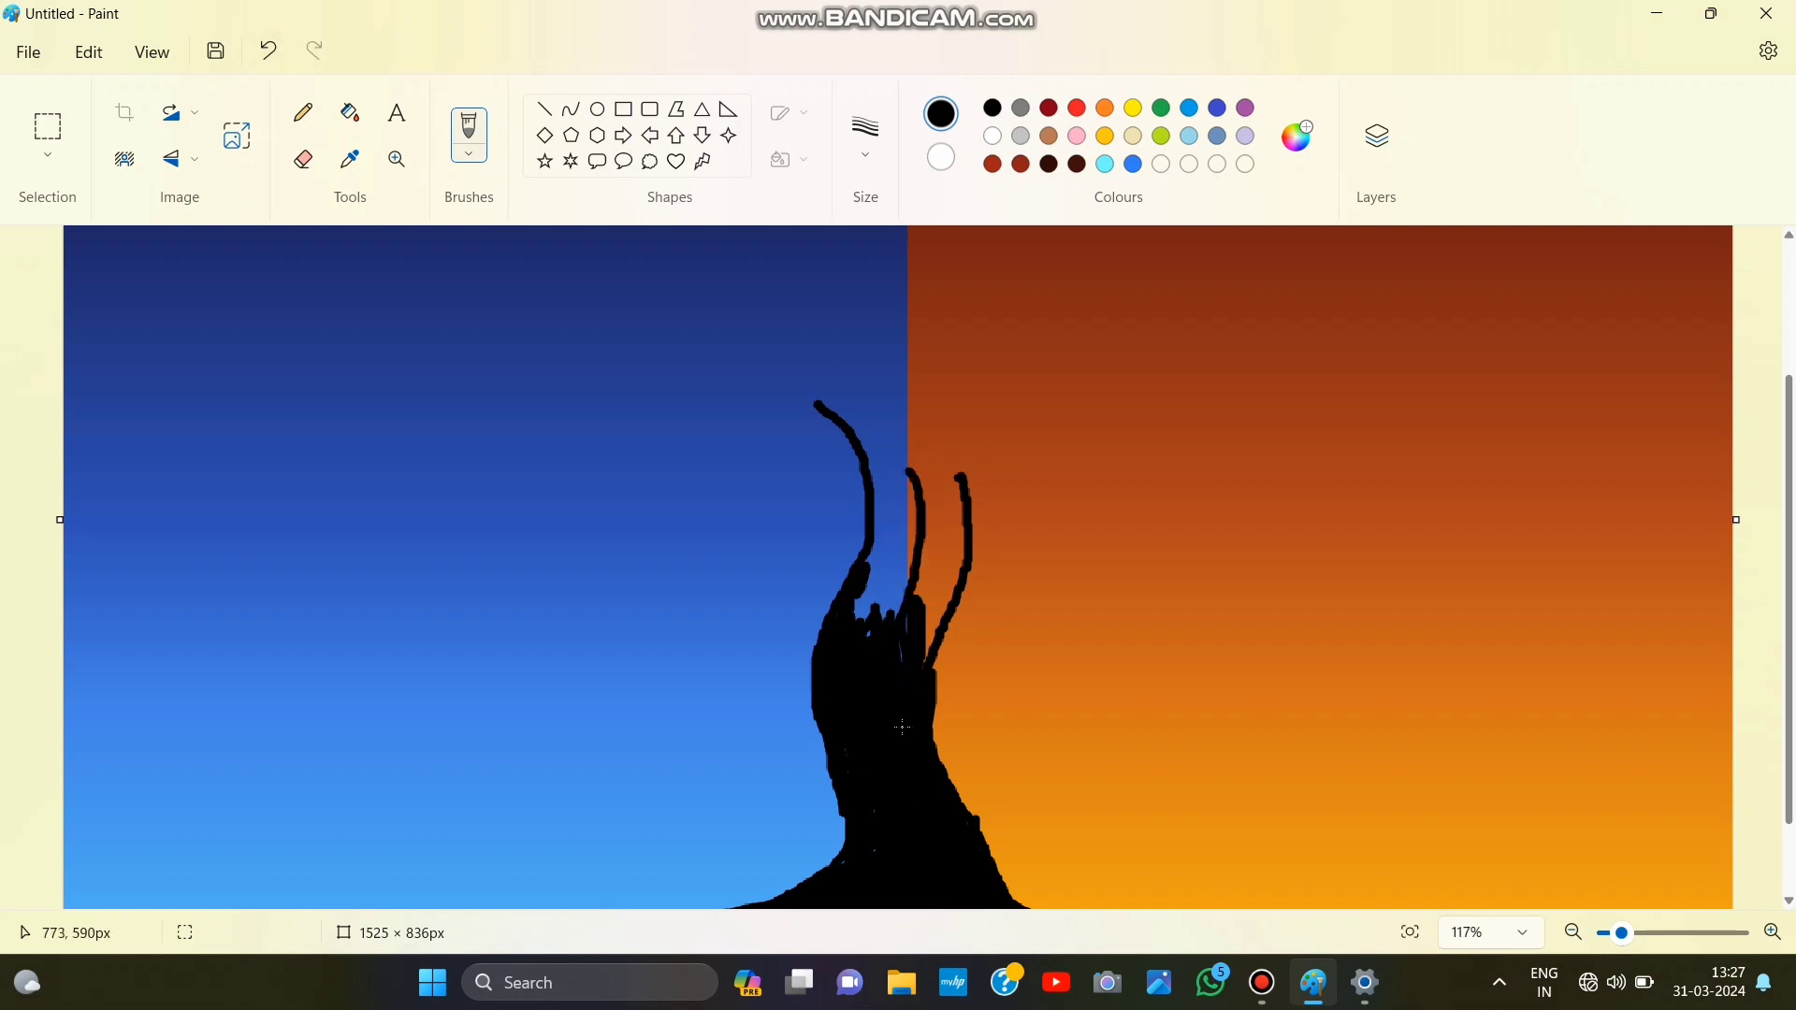
pyautogui.moveTo(877, 564)
pyautogui.mouseDown()
pyautogui.moveTo(892, 629)
pyautogui.moveTo(890, 598)
pyautogui.moveTo(927, 595)
pyautogui.moveTo(910, 644)
pyautogui.moveTo(956, 527)
pyautogui.moveTo(935, 498)
pyautogui.moveTo(951, 571)
pyautogui.moveTo(880, 559)
pyautogui.moveTo(905, 589)
pyautogui.moveTo(875, 778)
pyautogui.moveTo(894, 727)
pyautogui.moveTo(874, 751)
pyautogui.moveTo(886, 656)
pyautogui.moveTo(862, 709)
pyautogui.moveTo(919, 713)
pyautogui.mouseUp()
# Step: Draw two curved black branches rising from the trunk into the blue half, and fill in the top of the trunk beneath them
pyautogui.scroll(2, 853, 486)
pyautogui.click(268, 50)
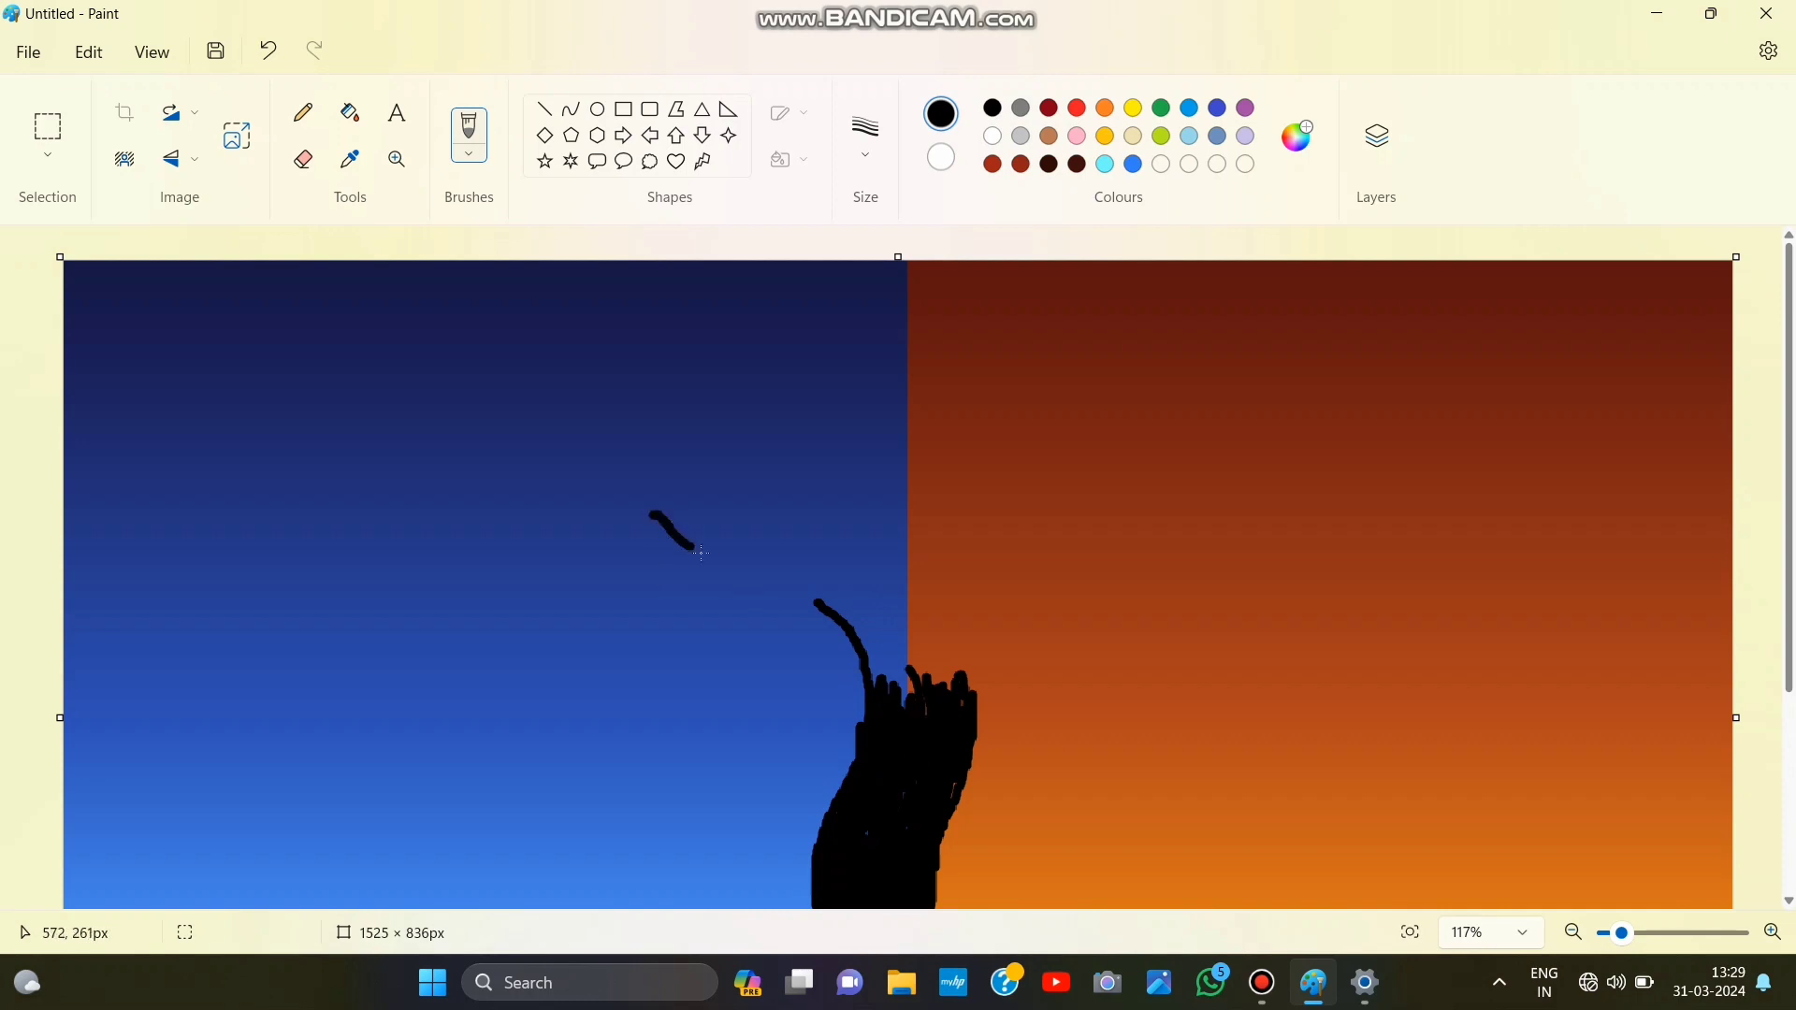
pyautogui.moveTo(702, 552)
pyautogui.mouseDown()
pyautogui.moveTo(862, 655)
pyautogui.moveTo(909, 738)
pyautogui.mouseUp()
pyautogui.moveTo(753, 453)
pyautogui.mouseDown()
pyautogui.moveTo(856, 527)
pyautogui.moveTo(908, 720)
pyautogui.mouseUp()
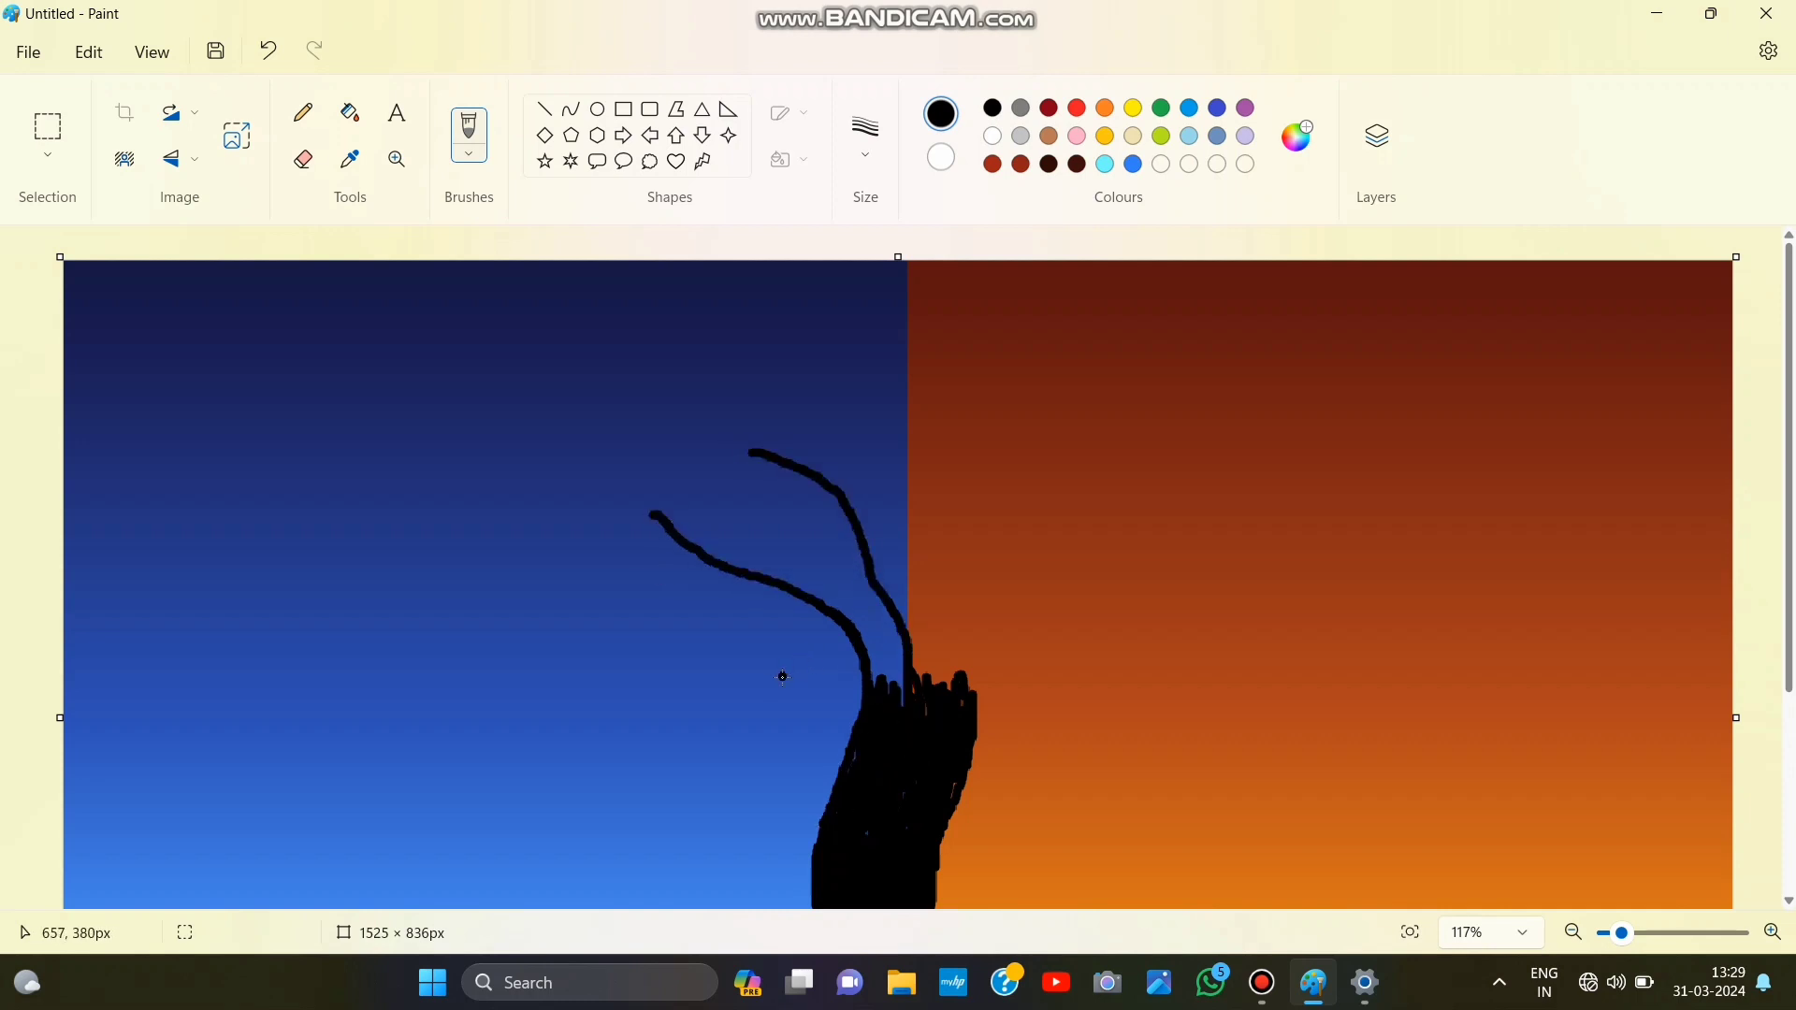
pyautogui.moveTo(734, 361)
pyautogui.mouseDown()
pyautogui.moveTo(796, 374)
pyautogui.moveTo(982, 505)
pyautogui.moveTo(956, 582)
pyautogui.mouseUp()
pyautogui.click(279, 68)
pyautogui.moveTo(882, 689); pyautogui.dragTo(896, 681)
# Step: Draw black branches from the trunk into the orange half: three long spreading limbs and a short upturned one below them
pyautogui.moveTo(1062, 542)
pyautogui.mouseDown()
pyautogui.moveTo(974, 612)
pyautogui.moveTo(969, 705)
pyautogui.moveTo(976, 645)
pyautogui.moveTo(1031, 546)
pyautogui.moveTo(1224, 503)
pyautogui.moveTo(1164, 548)
pyautogui.moveTo(1330, 558)
pyautogui.mouseUp()
pyautogui.click(268, 50)
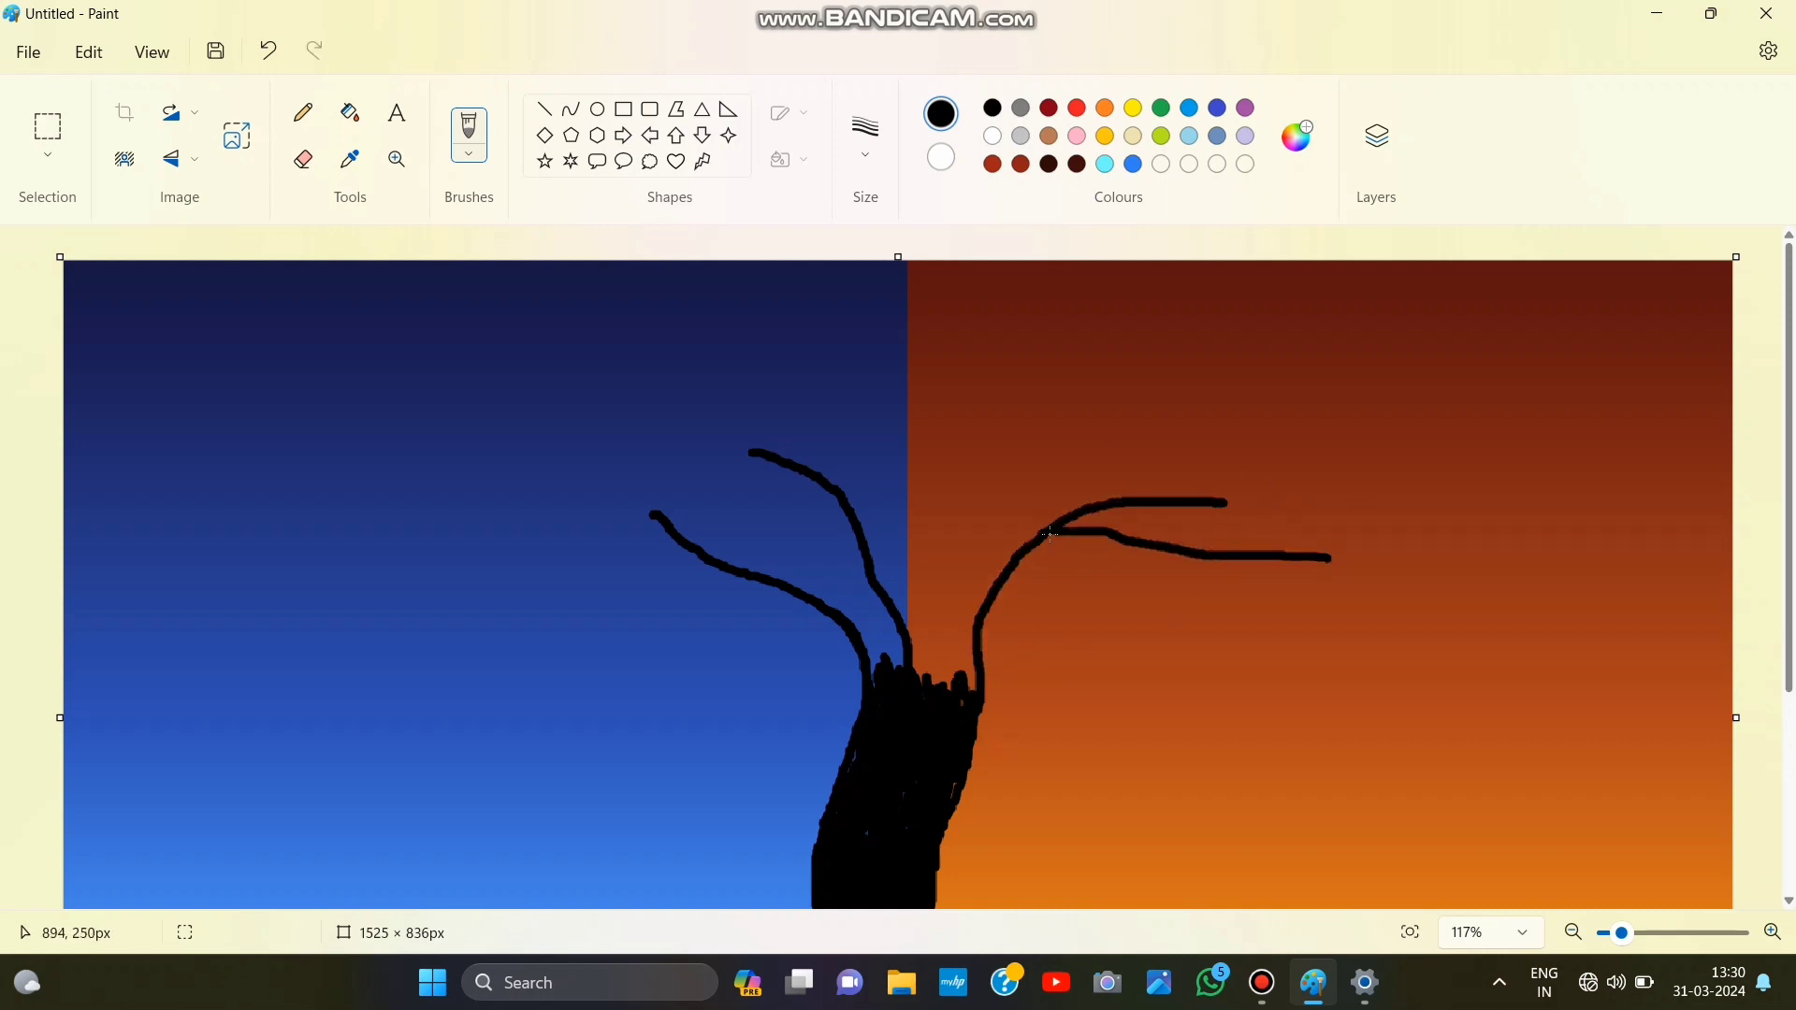
pyautogui.moveTo(977, 709)
pyautogui.mouseDown()
pyautogui.moveTo(1011, 570)
pyautogui.moveTo(1303, 350)
pyautogui.moveTo(1420, 321)
pyautogui.mouseUp()
pyautogui.click(1233, 510)
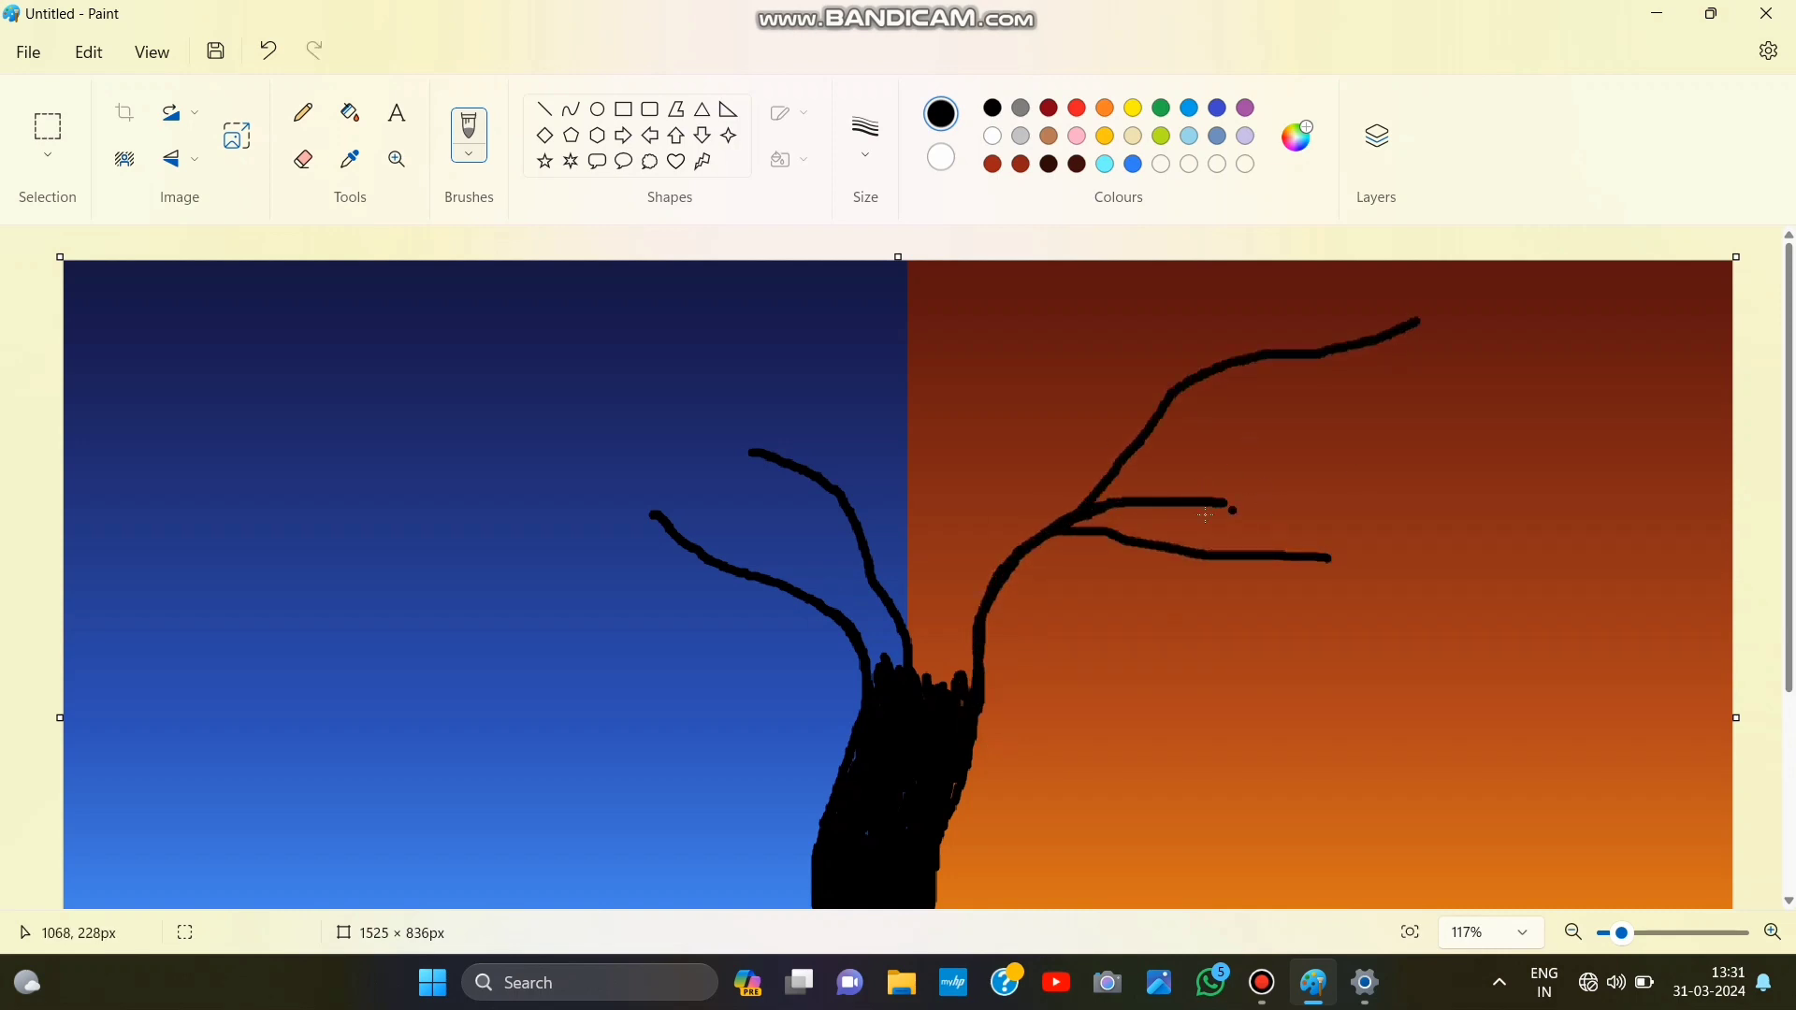
pyautogui.hotkey('ctrl', 'z')
pyautogui.moveTo(1103, 510)
pyautogui.mouseDown()
pyautogui.moveTo(1223, 504)
pyautogui.moveTo(1499, 381)
pyautogui.mouseUp()
pyautogui.moveTo(1401, 483)
pyautogui.mouseDown()
pyautogui.moveTo(1563, 436)
pyautogui.moveTo(1596, 408)
pyautogui.mouseUp()
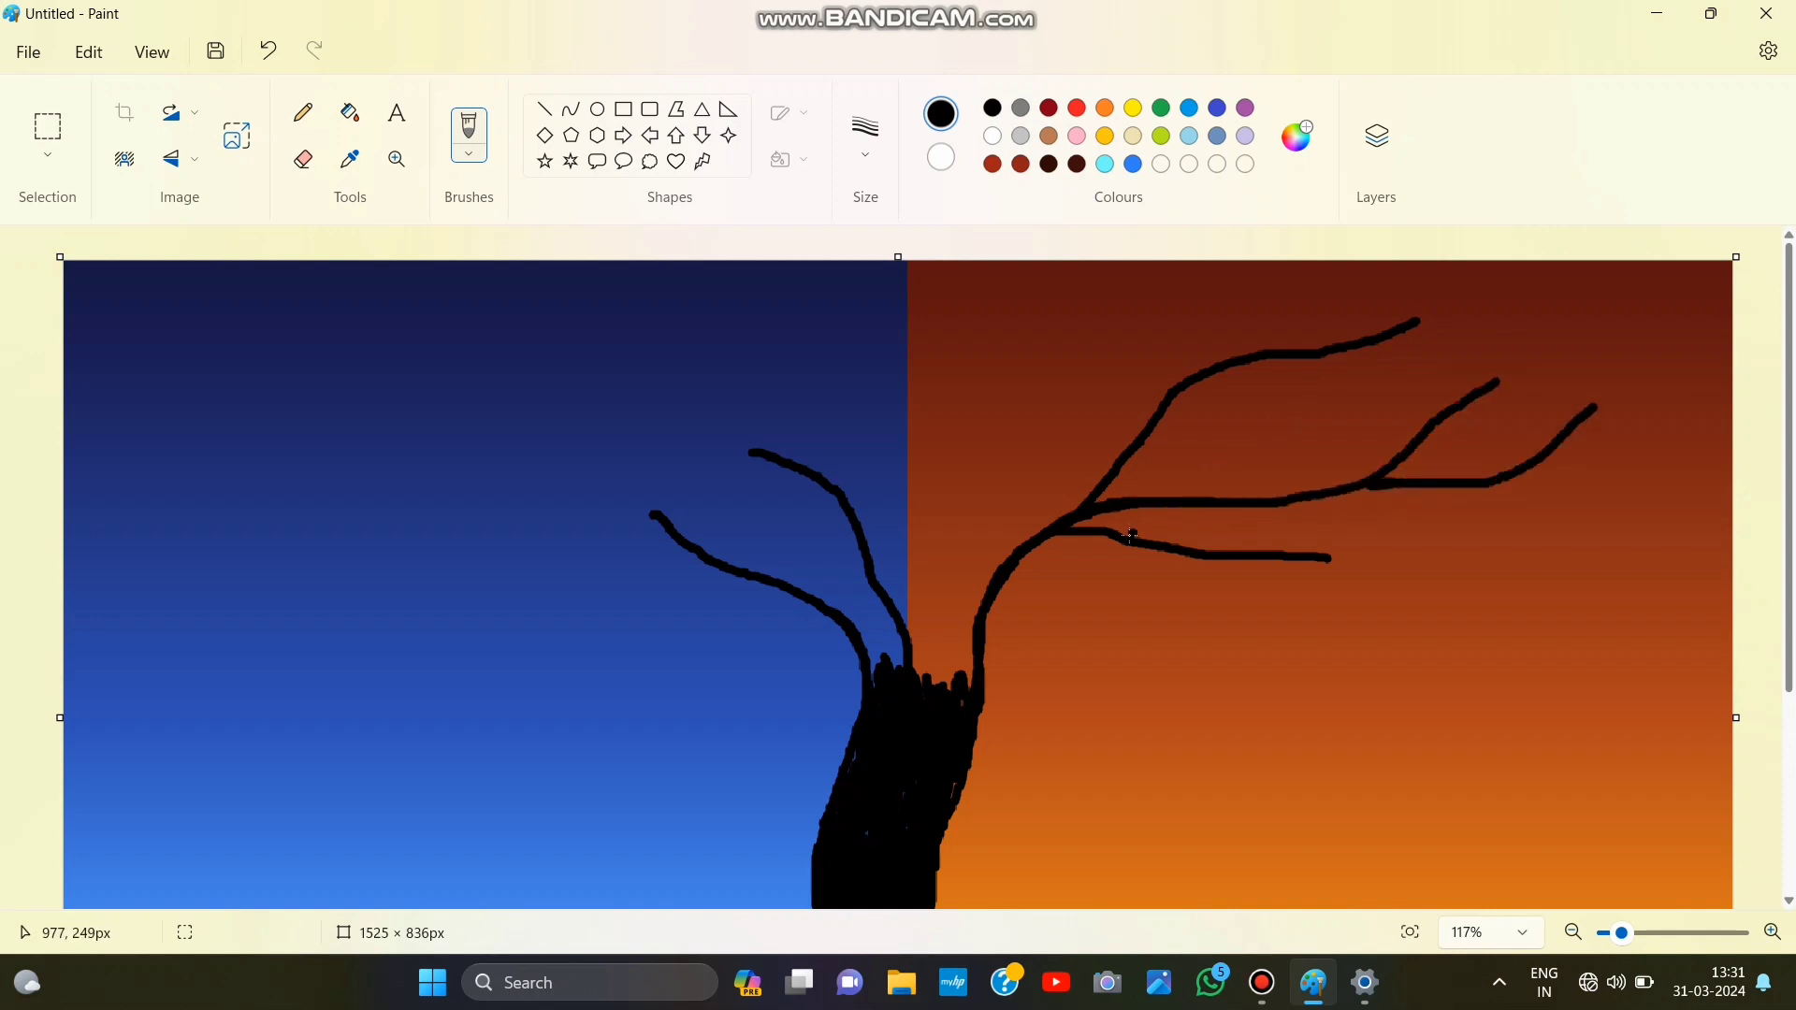
pyautogui.hotkey('ctrl', 'z')
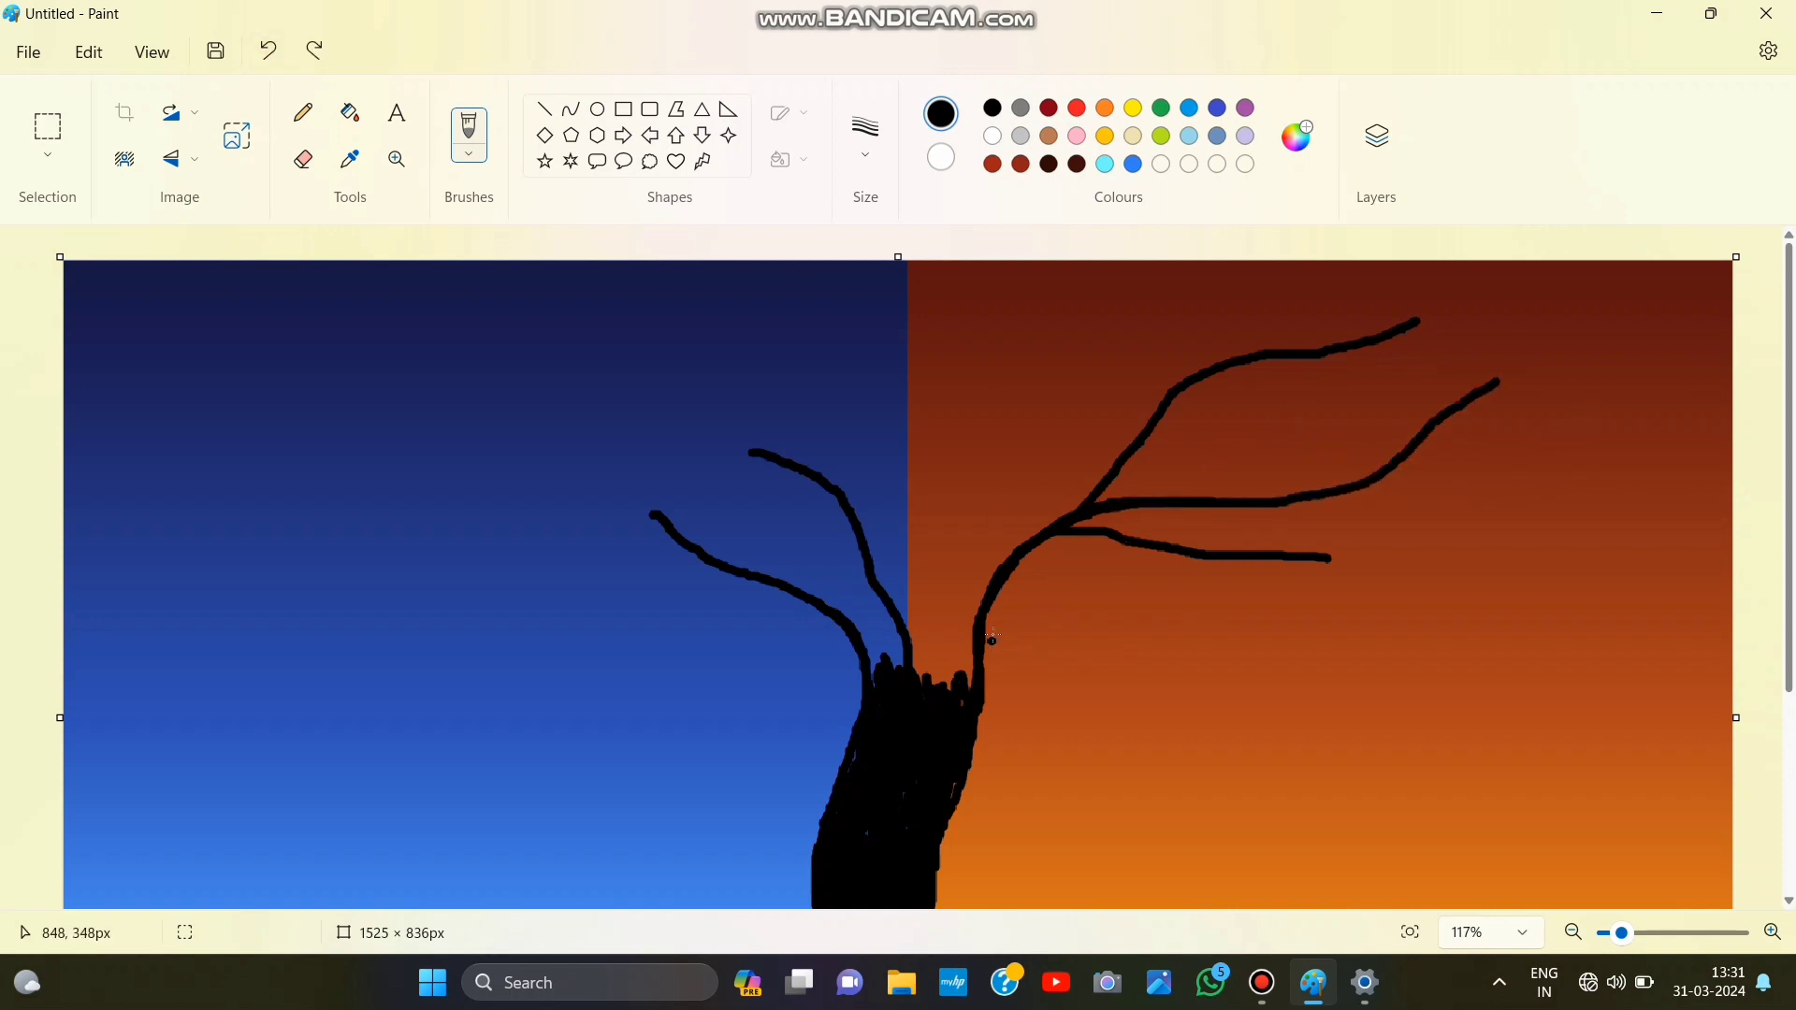
pyautogui.moveTo(985, 616)
pyautogui.mouseDown()
pyautogui.moveTo(1071, 616)
pyautogui.moveTo(1086, 595)
pyautogui.mouseUp()
pyautogui.moveTo(595, 583)
pyautogui.mouseDown()
pyautogui.moveTo(642, 612)
pyautogui.moveTo(870, 606)
pyautogui.mouseUp()
pyautogui.hotkey('ctrl', 'z')
pyautogui.moveTo(599, 586)
pyautogui.mouseDown()
pyautogui.moveTo(844, 623)
pyautogui.moveTo(880, 666)
pyautogui.mouseUp()
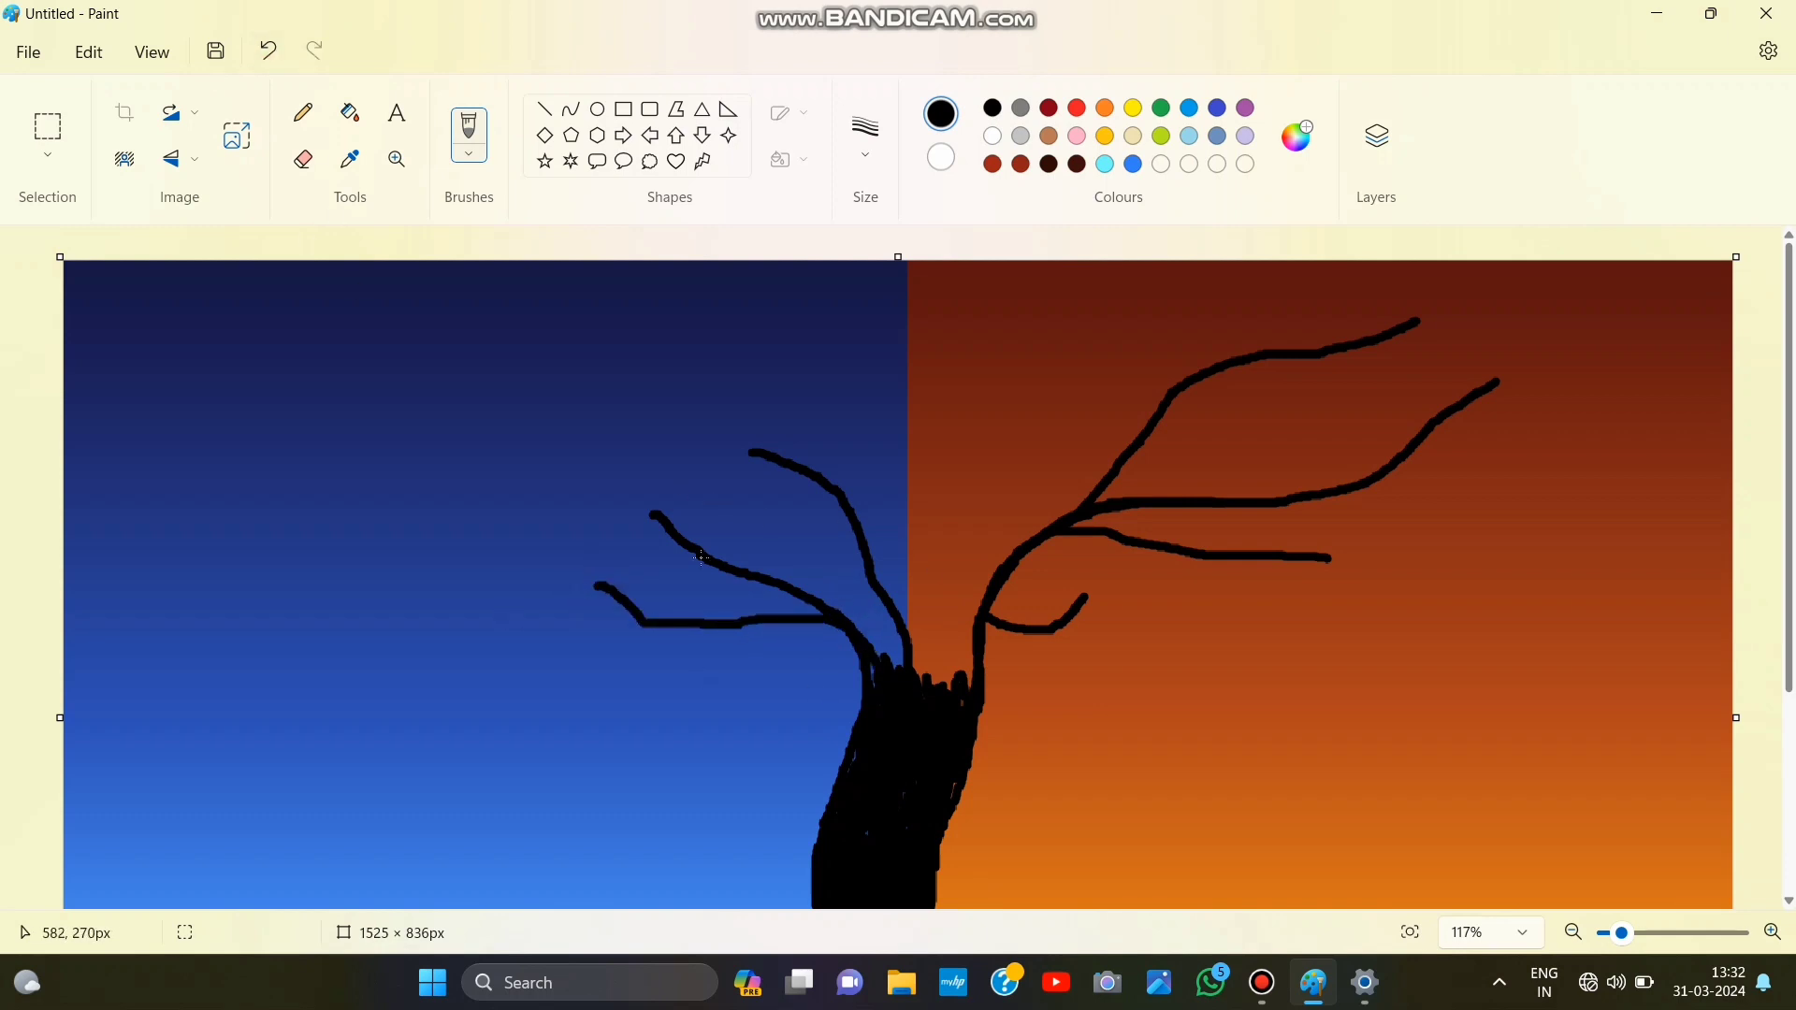
pyautogui.moveTo(668, 525)
pyautogui.mouseDown()
pyautogui.moveTo(453, 506)
pyautogui.moveTo(505, 558)
pyautogui.moveTo(702, 559)
pyautogui.mouseUp()
pyautogui.moveTo(560, 567); pyautogui.dragTo(349, 643)
pyautogui.hotkey('ctrl', 'z')
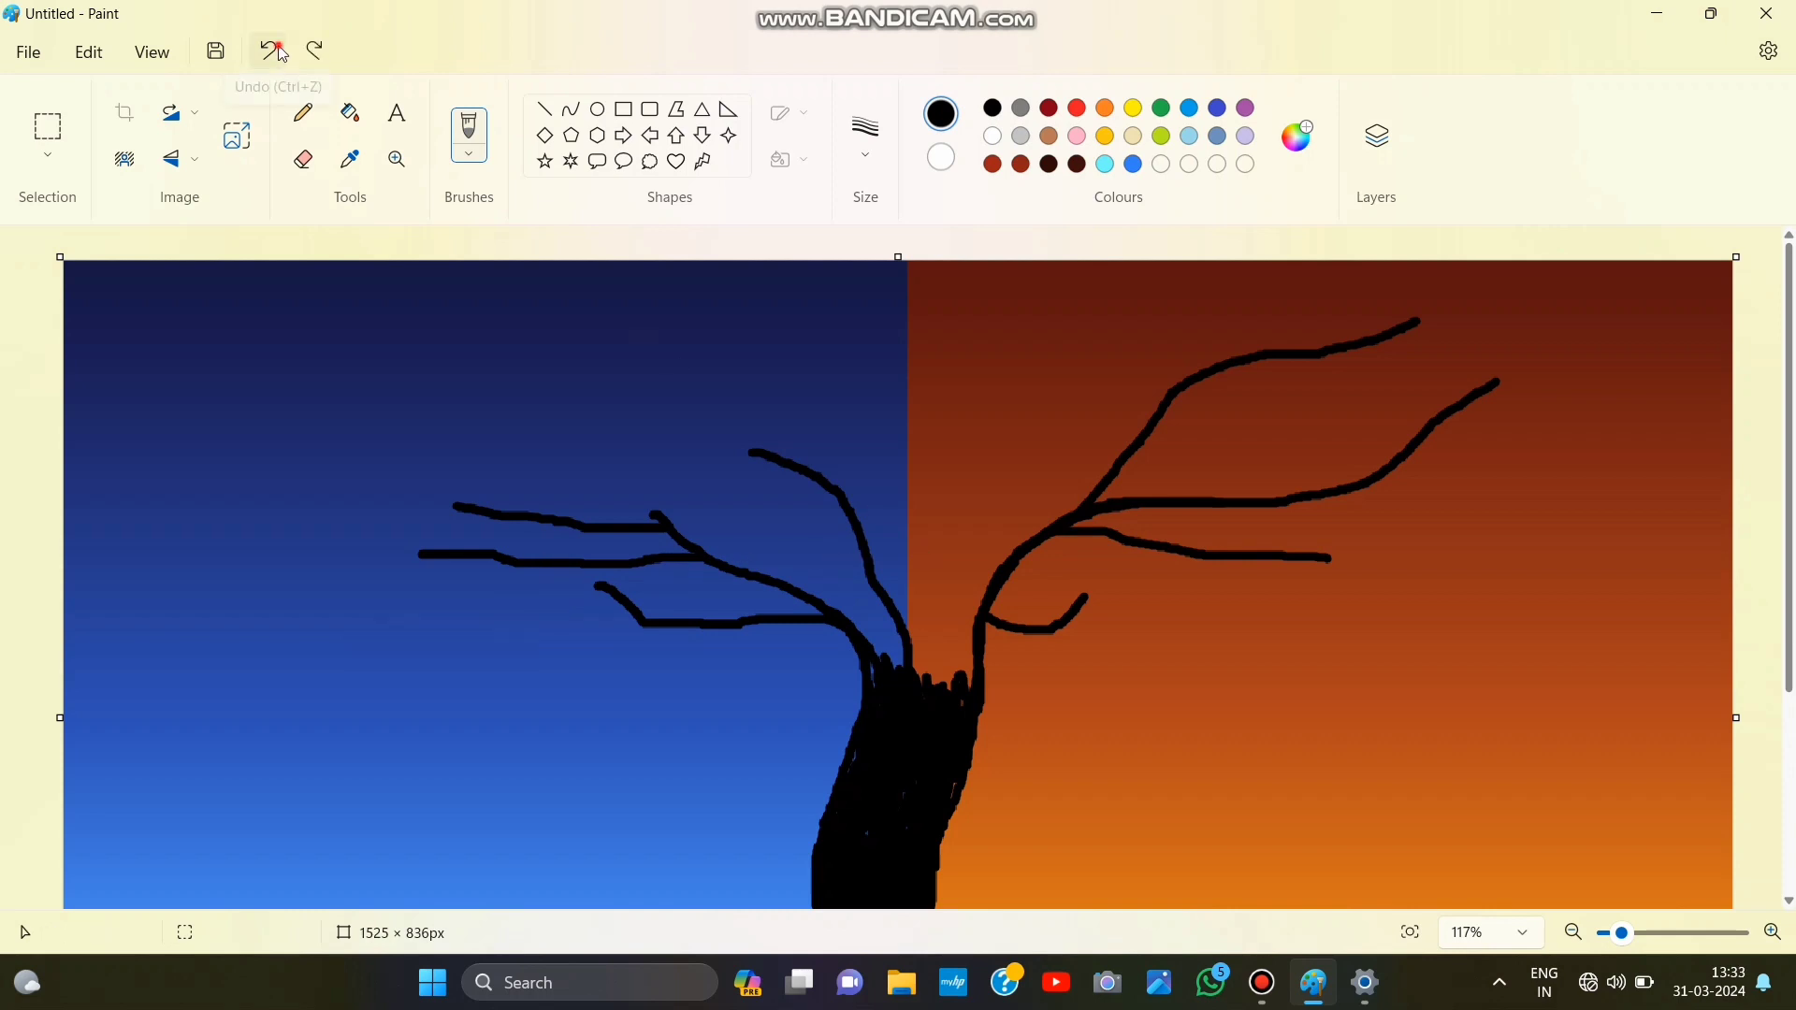
pyautogui.hotkey('ctrl', 'z')
pyautogui.hotkey('ctrl', 'z')
pyautogui.hotkey('ctrl', 'z')
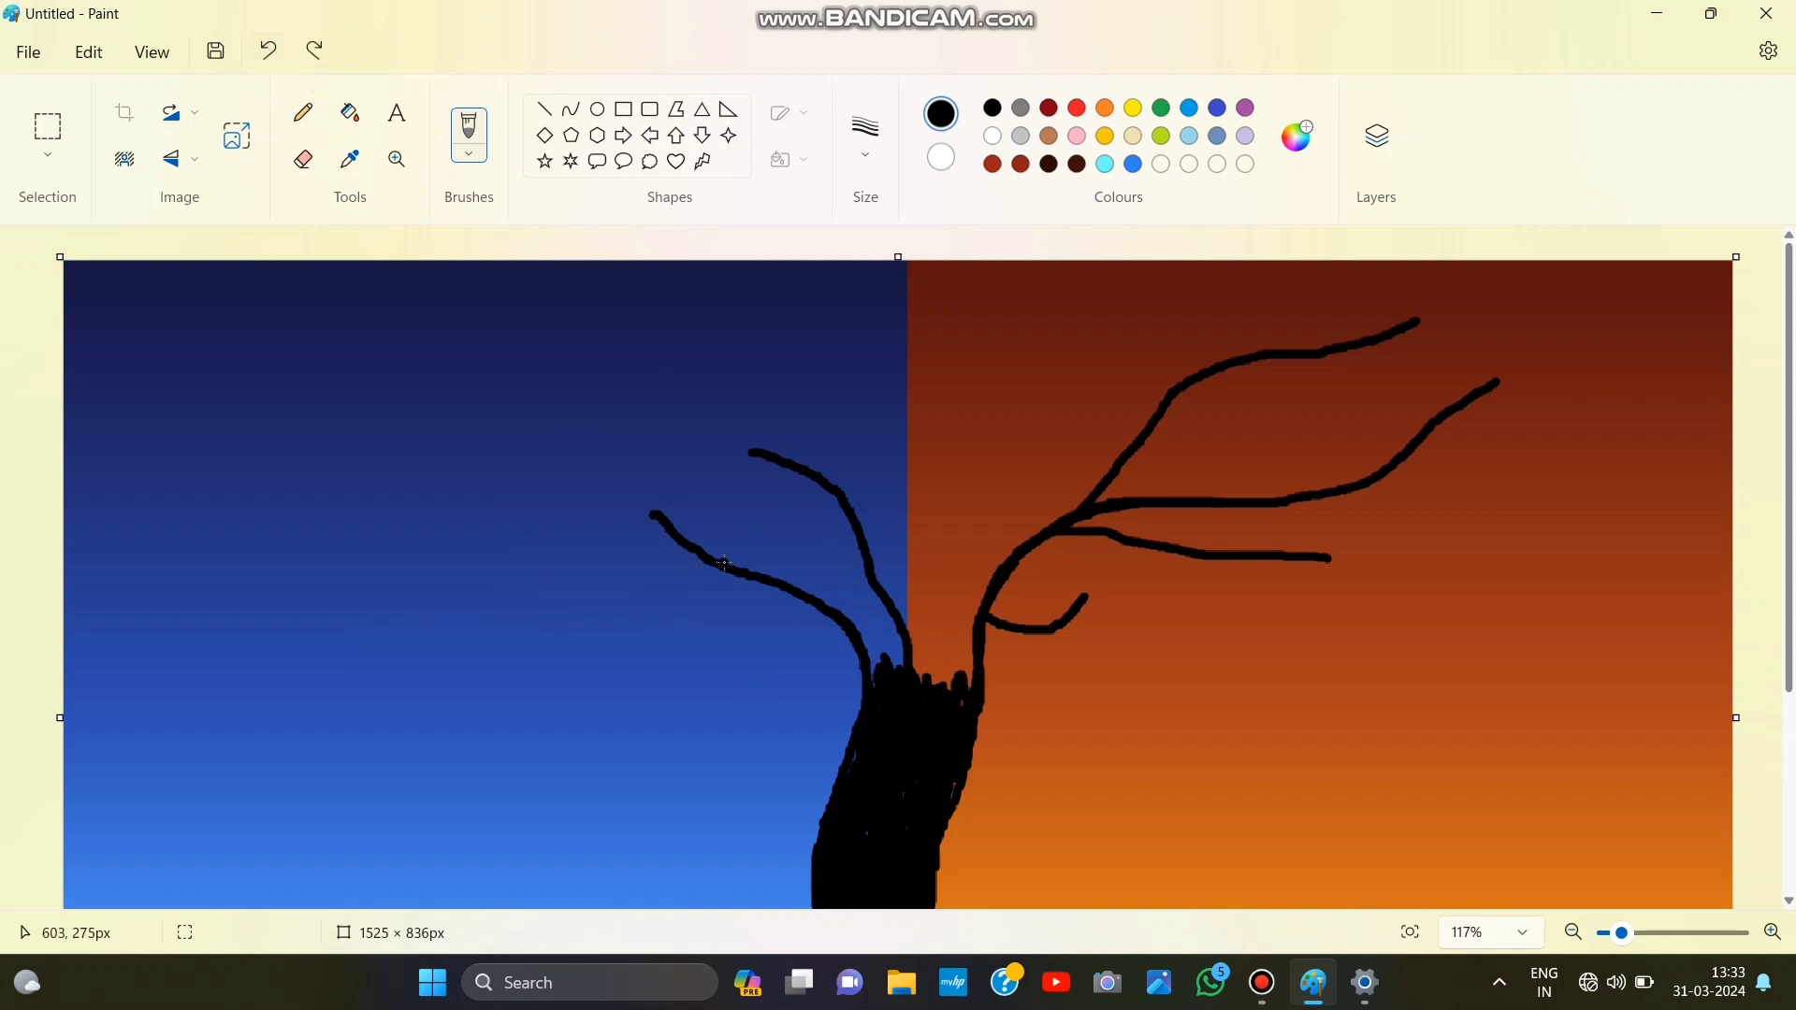
# Step: Add long side branches to the lower limb on the blue half, with a forked twig reaching towards the canvas edge
pyautogui.moveTo(724, 564)
pyautogui.mouseDown()
pyautogui.moveTo(697, 479)
pyautogui.moveTo(449, 399)
pyautogui.mouseUp()
pyautogui.click(533, 431)
pyautogui.moveTo(657, 520)
pyautogui.mouseDown()
pyautogui.moveTo(520, 460)
pyautogui.moveTo(389, 466)
pyautogui.moveTo(655, 517)
pyautogui.mouseUp()
pyautogui.moveTo(475, 554); pyautogui.dragTo(224, 609)
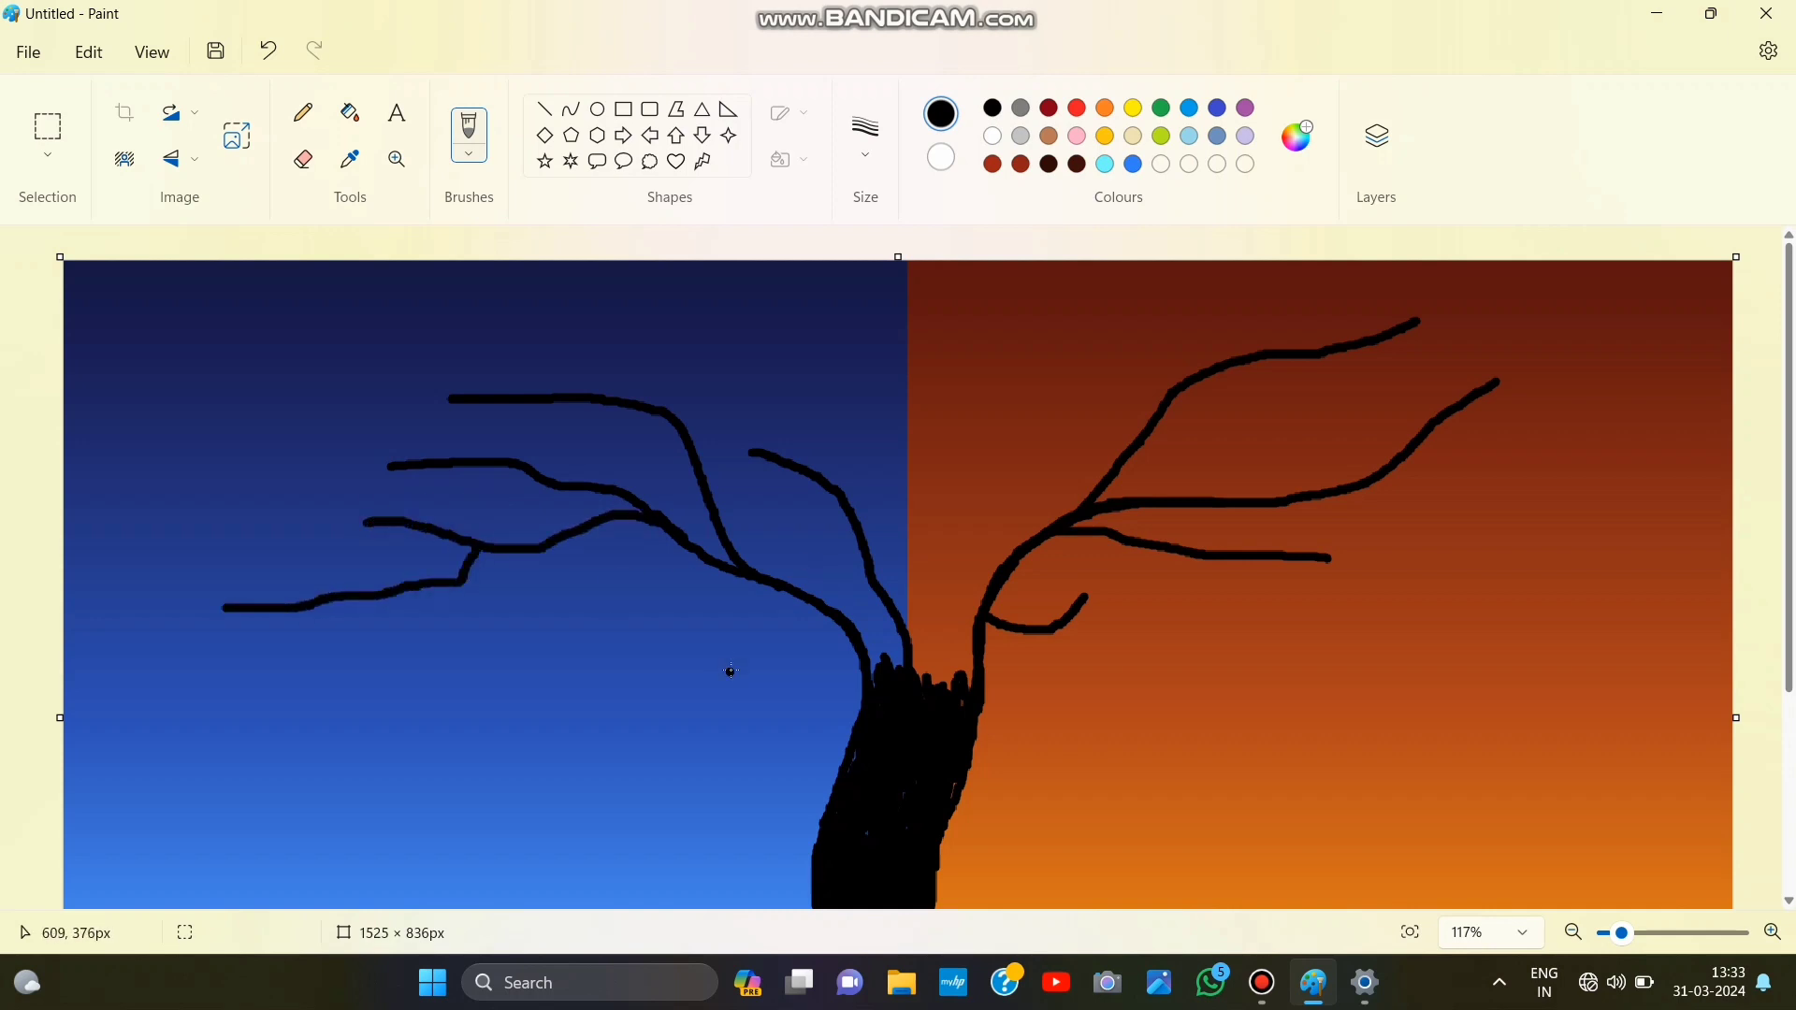
pyautogui.moveTo(573, 588); pyautogui.dragTo(799, 598)
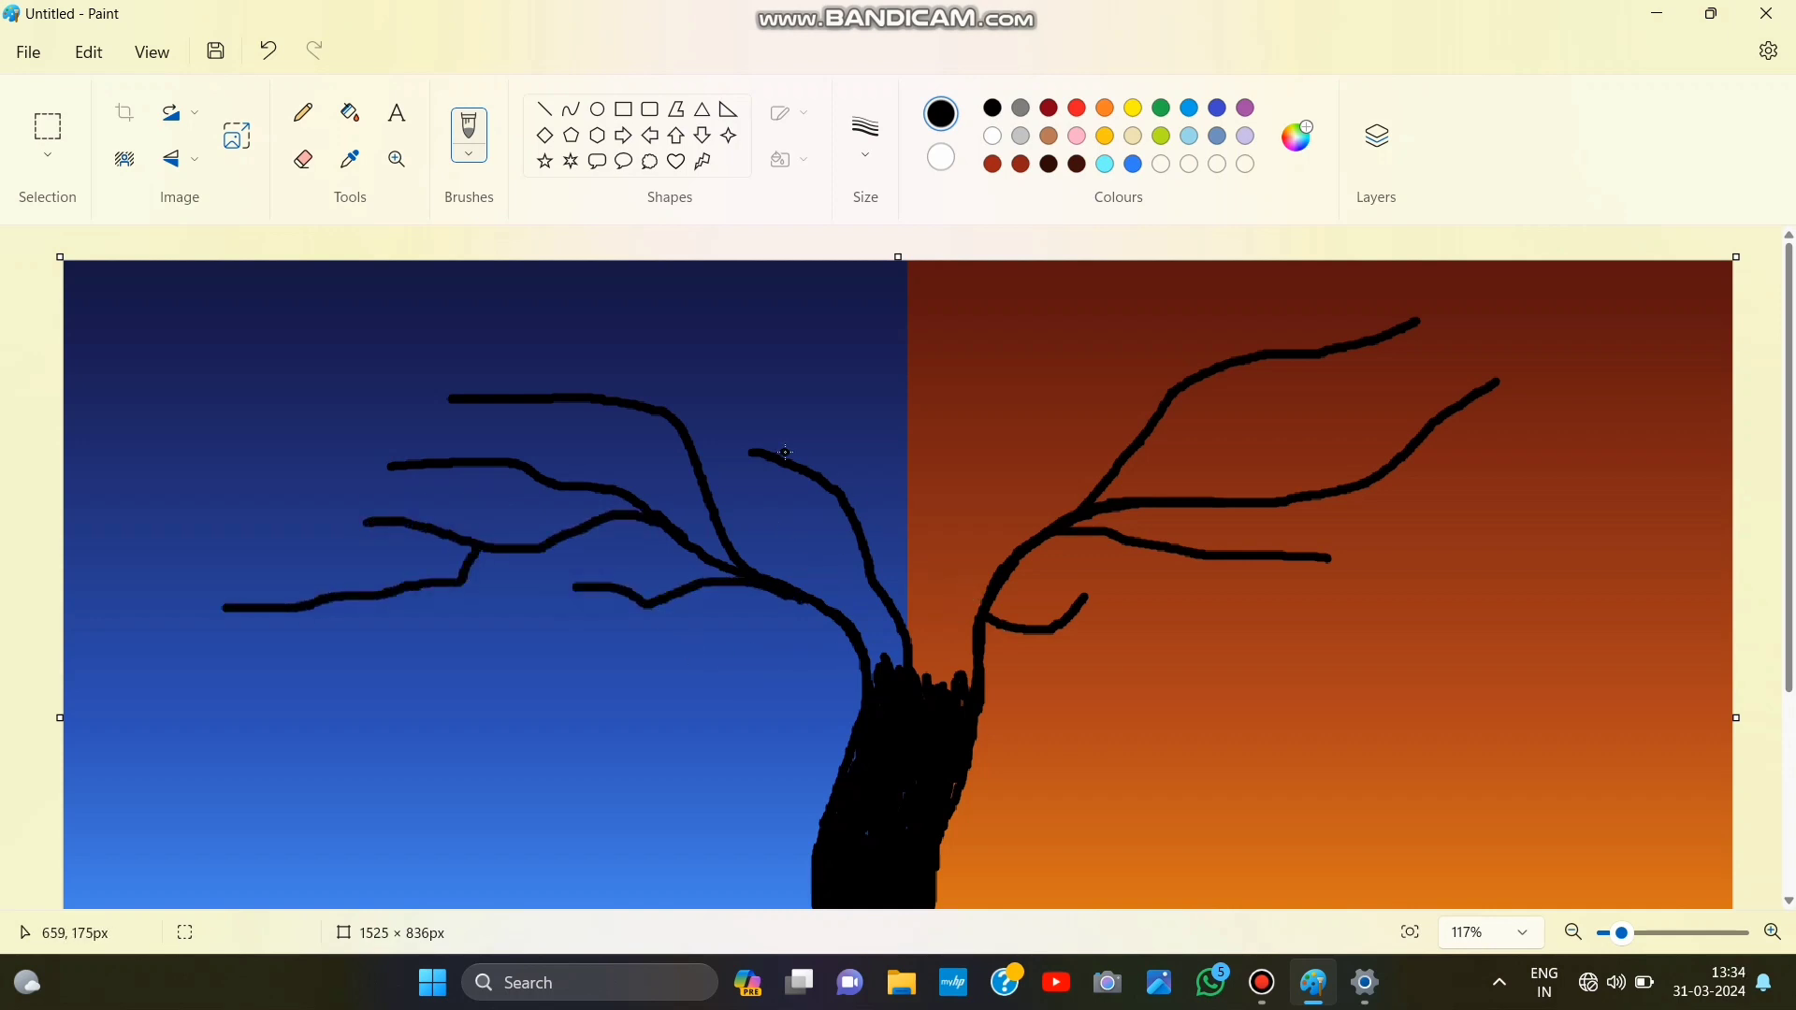
# Step: Extend the upper blue-side limb outward and add forked twigs across the crown, including at the end of the lowest long orange-side limb
pyautogui.moveTo(415, 363)
pyautogui.mouseDown()
pyautogui.moveTo(542, 368)
pyautogui.moveTo(773, 456)
pyautogui.moveTo(845, 508)
pyautogui.moveTo(896, 656)
pyautogui.moveTo(614, 376)
pyautogui.moveTo(487, 366)
pyautogui.mouseUp()
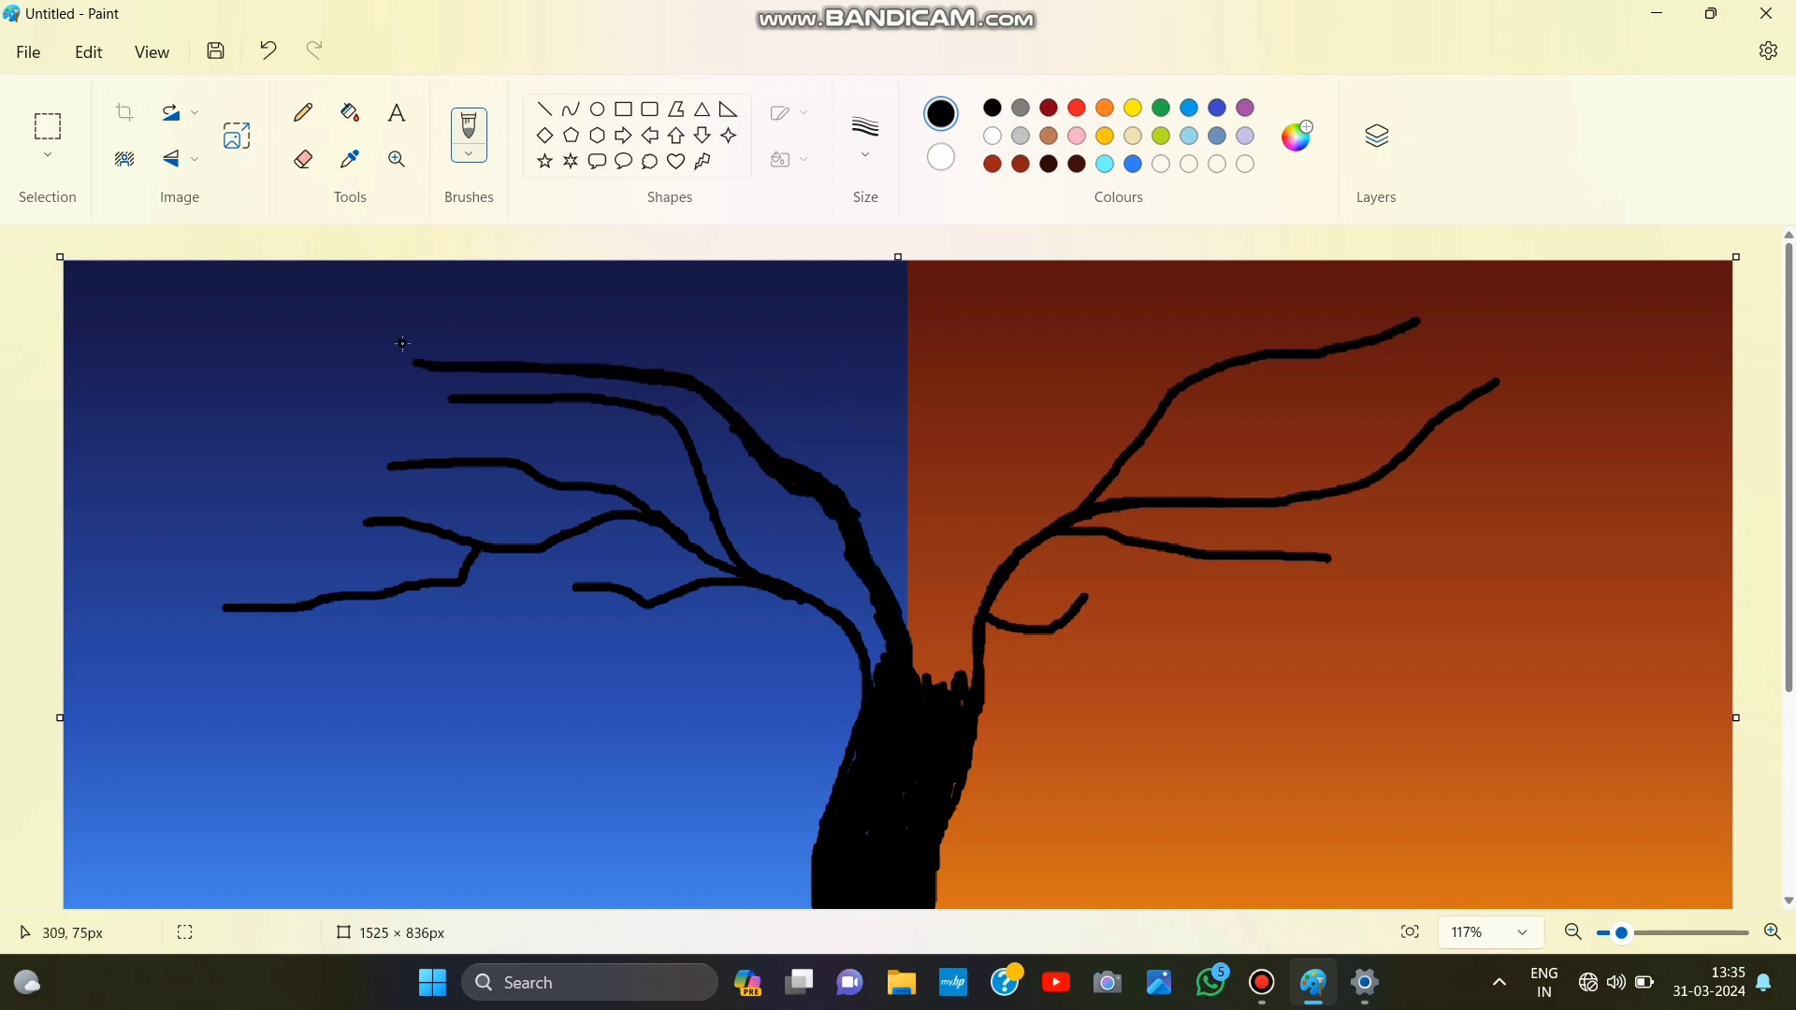
pyautogui.moveTo(165, 330); pyautogui.dragTo(618, 373)
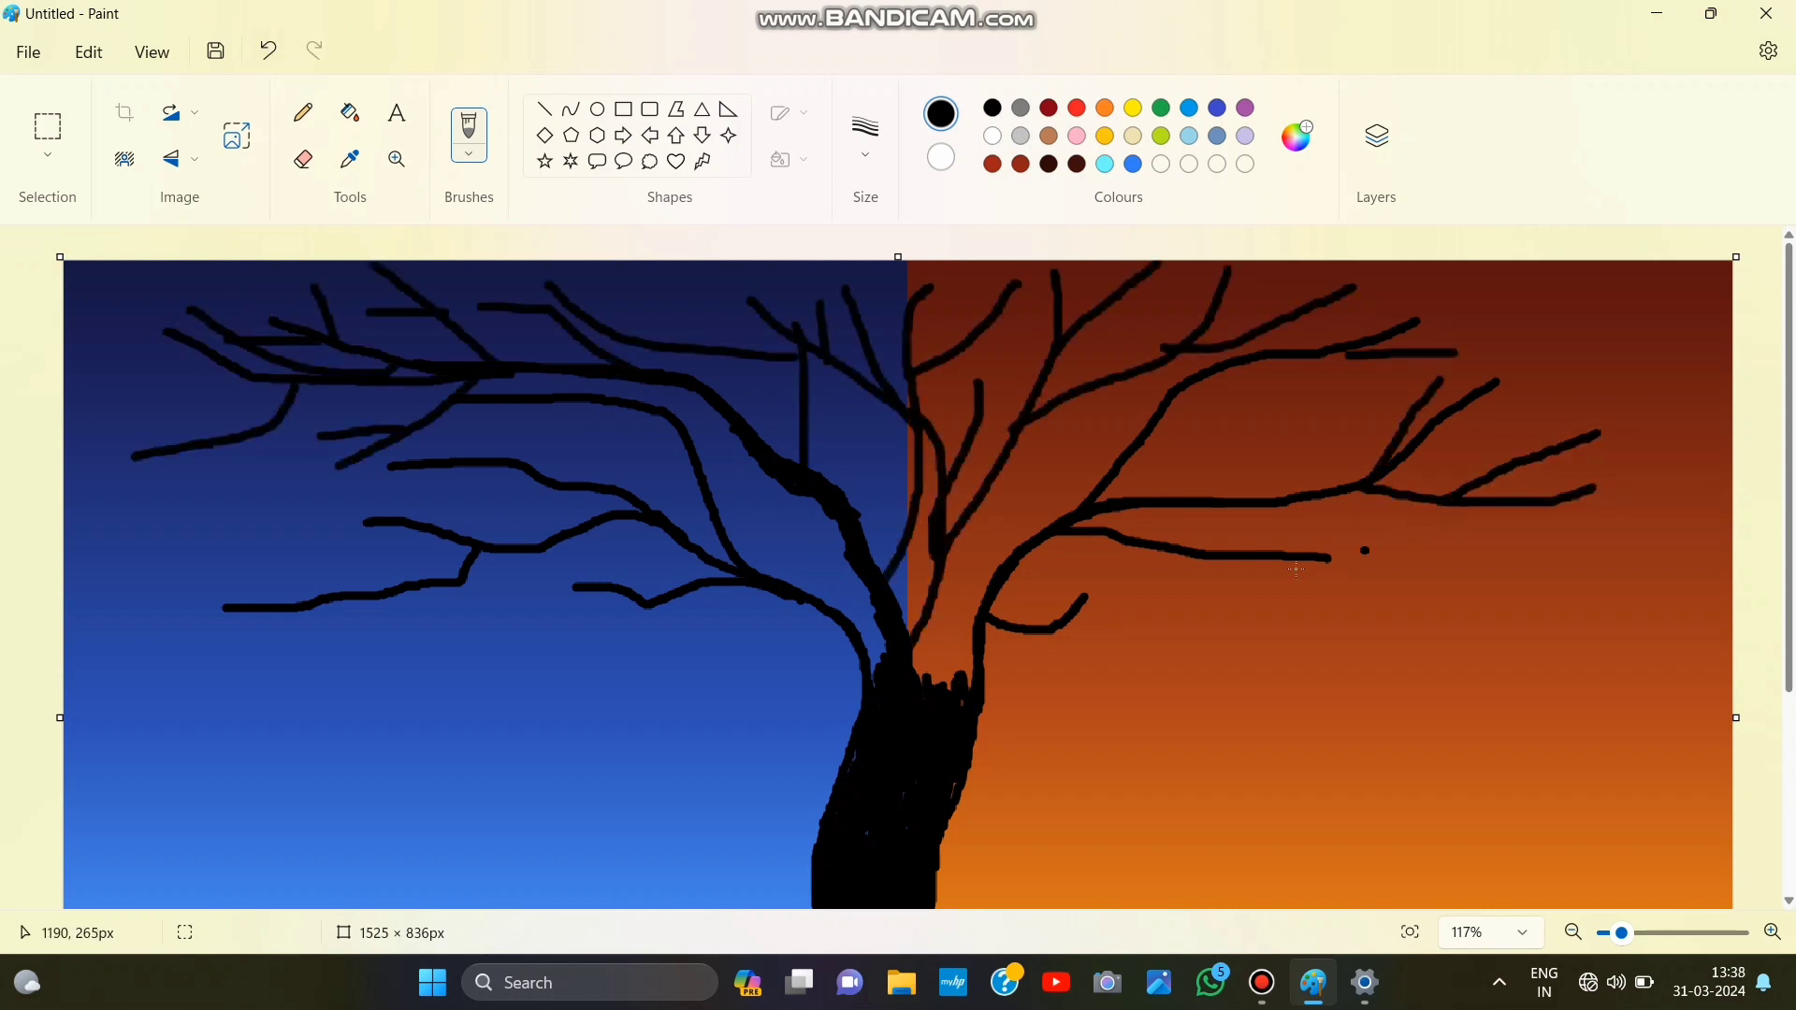
pyautogui.moveTo(1291, 553); pyautogui.dragTo(1545, 538)
pyautogui.moveTo(1379, 556)
pyautogui.mouseDown()
pyautogui.moveTo(1464, 600)
pyautogui.moveTo(1597, 599)
pyautogui.mouseUp()
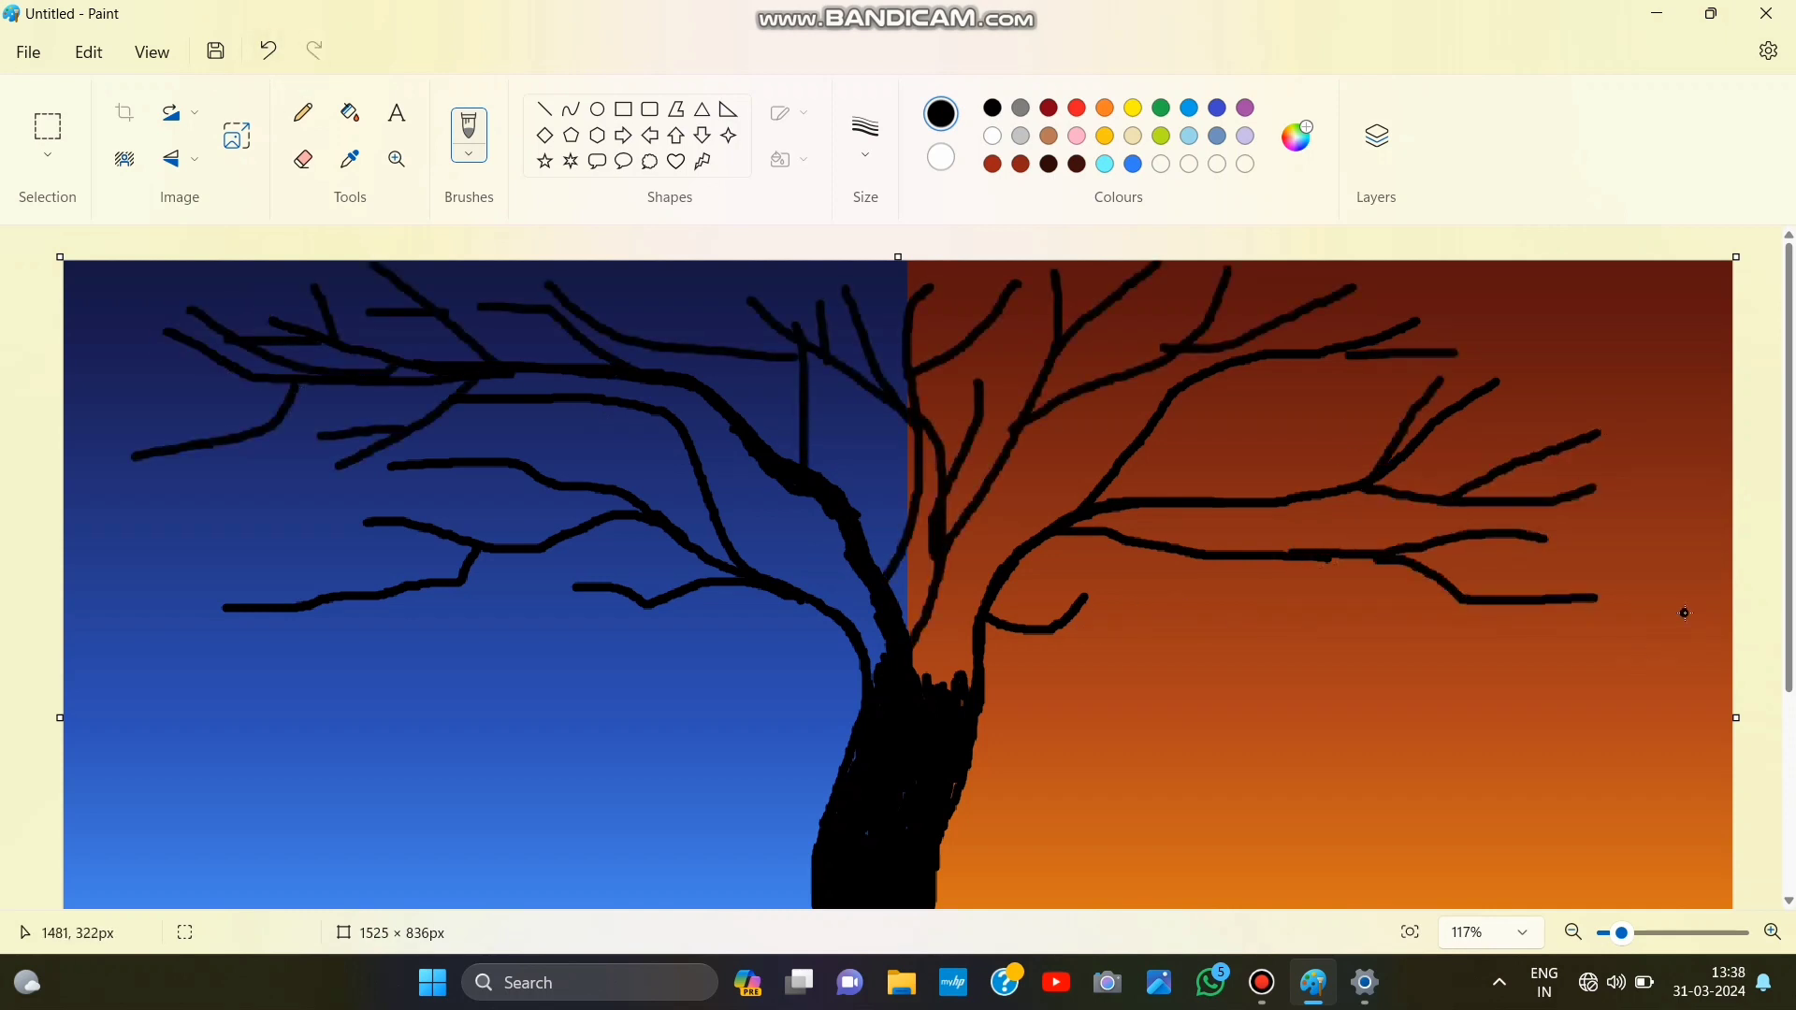
# Step: Add a small twig to a blue-side branch and thicken the lower blue-side limb and its long arching offshoot
pyautogui.moveTo(530, 472); pyautogui.dragTo(476, 487)
pyautogui.moveTo(866, 640)
pyautogui.mouseDown()
pyautogui.moveTo(855, 653)
pyautogui.moveTo(812, 590)
pyautogui.mouseUp()
pyautogui.moveTo(685, 451); pyautogui.dragTo(739, 572)
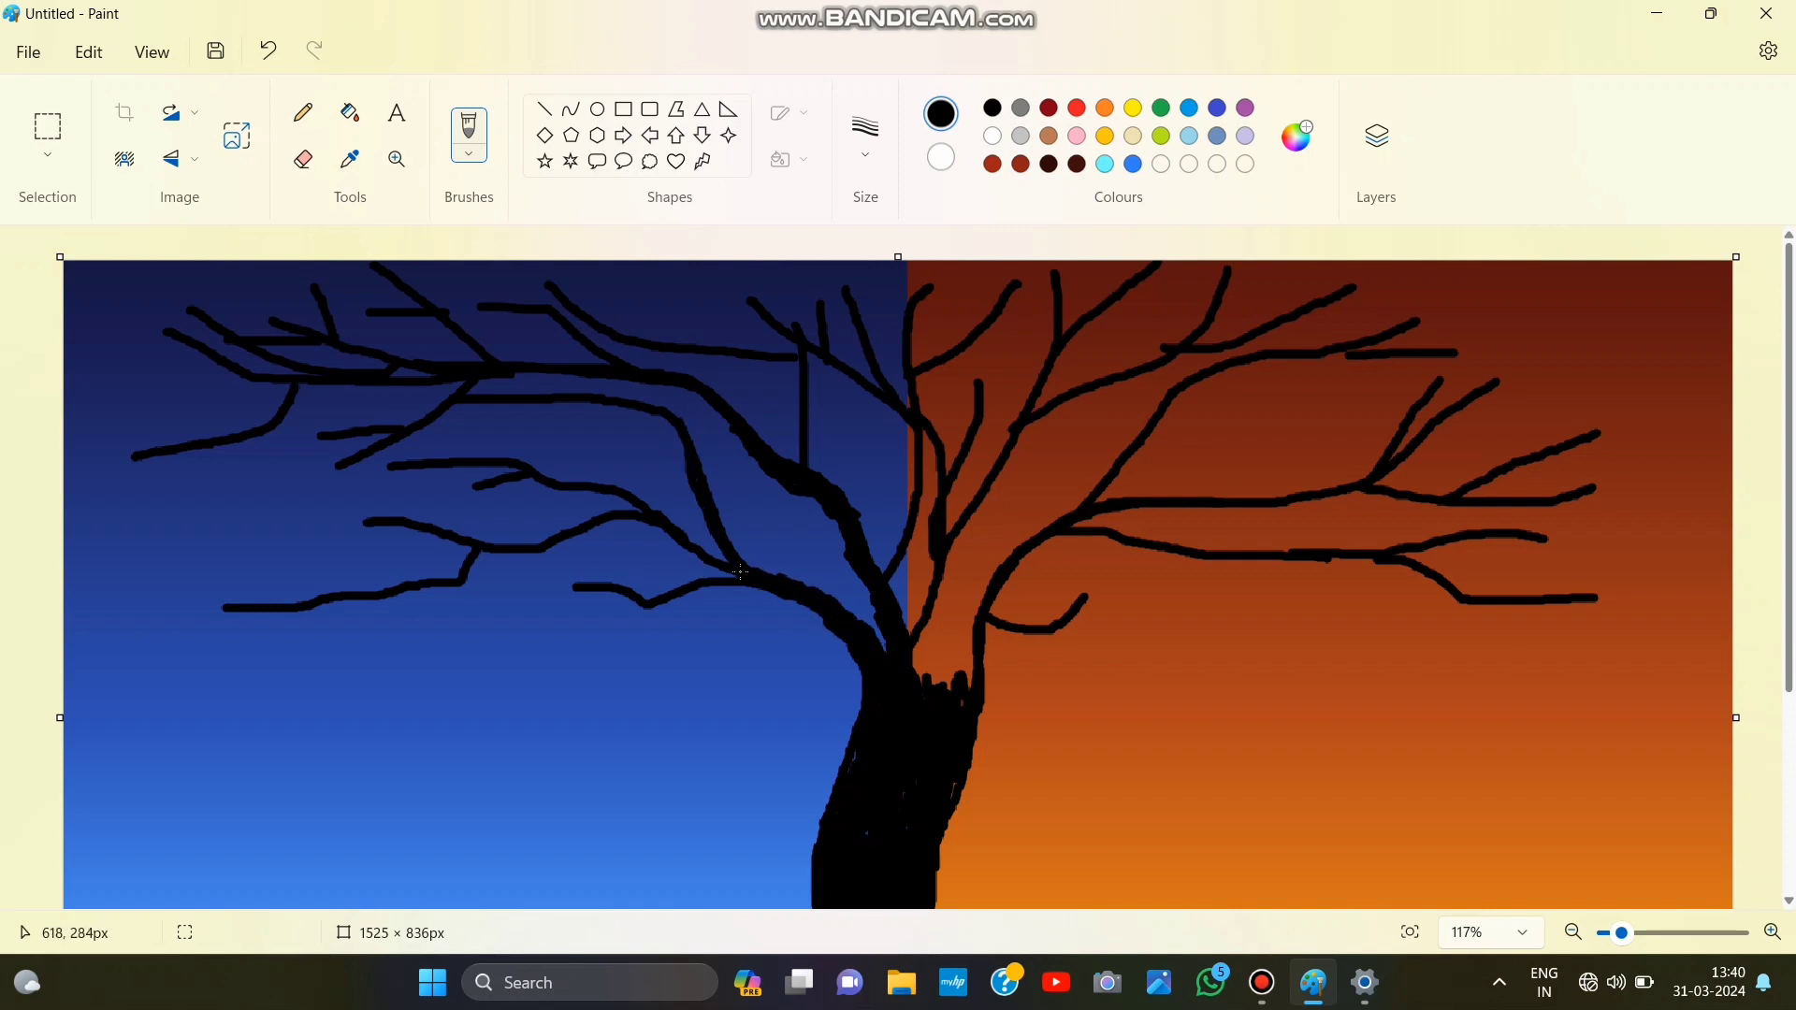
pyautogui.moveTo(692, 468); pyautogui.dragTo(435, 398)
pyautogui.moveTo(645, 414); pyautogui.dragTo(730, 561)
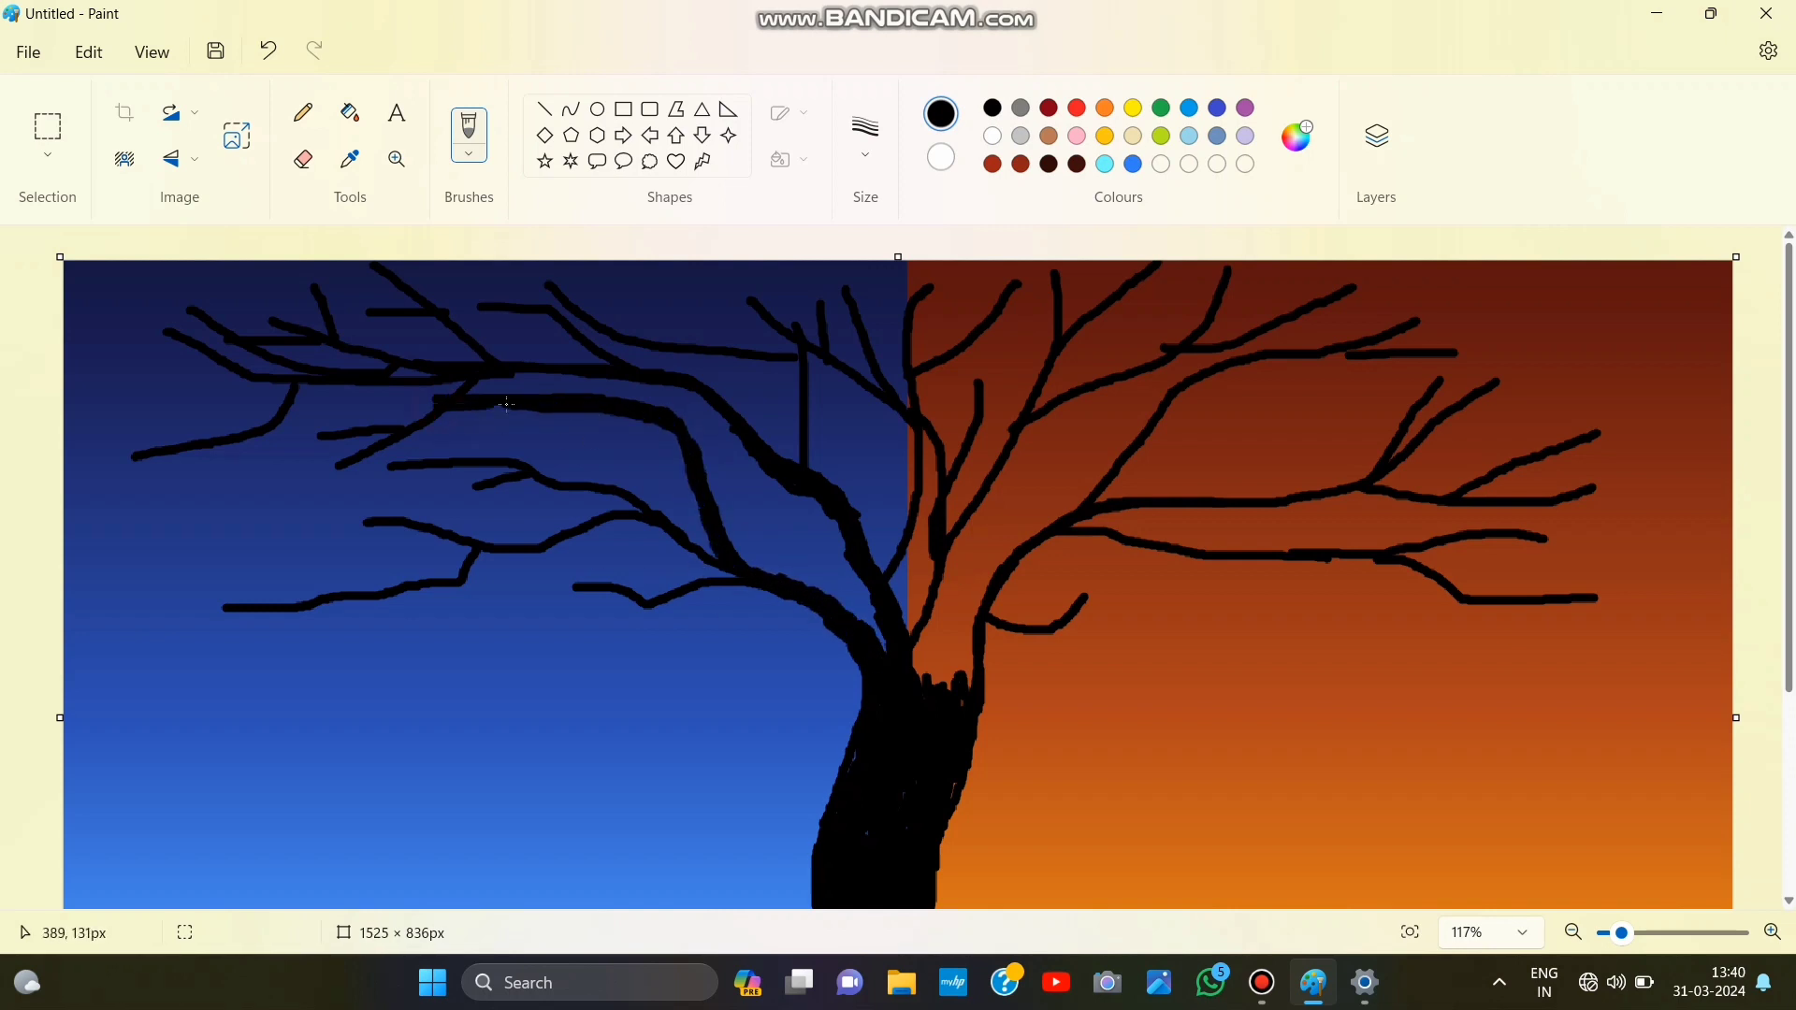
# Step: Thicken the upper blue-side limb and the central upright branches down to where they join the trunk
pyautogui.moveTo(506, 404)
pyautogui.mouseDown()
pyautogui.moveTo(867, 632)
pyautogui.moveTo(911, 619)
pyautogui.mouseUp()
pyautogui.click(268, 50)
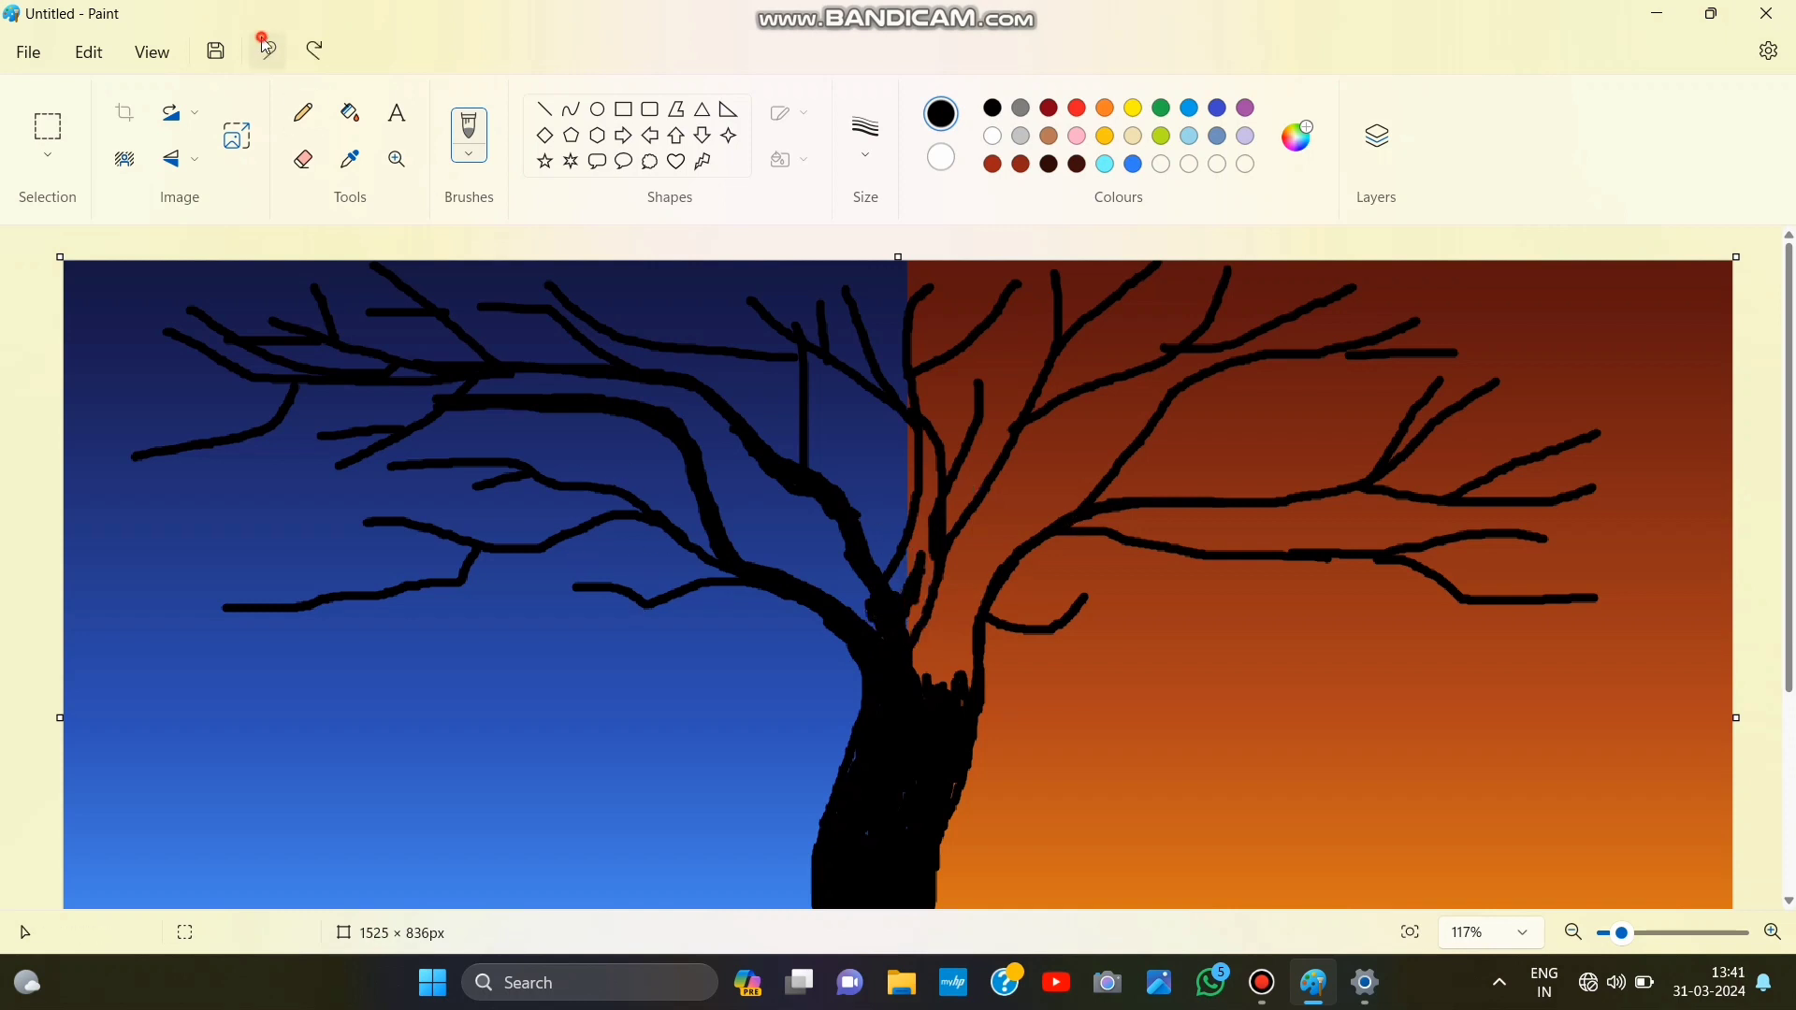
pyautogui.click(314, 51)
pyautogui.click(267, 50)
pyautogui.moveTo(819, 503)
pyautogui.mouseDown()
pyautogui.moveTo(809, 524)
pyautogui.moveTo(882, 627)
pyautogui.mouseUp()
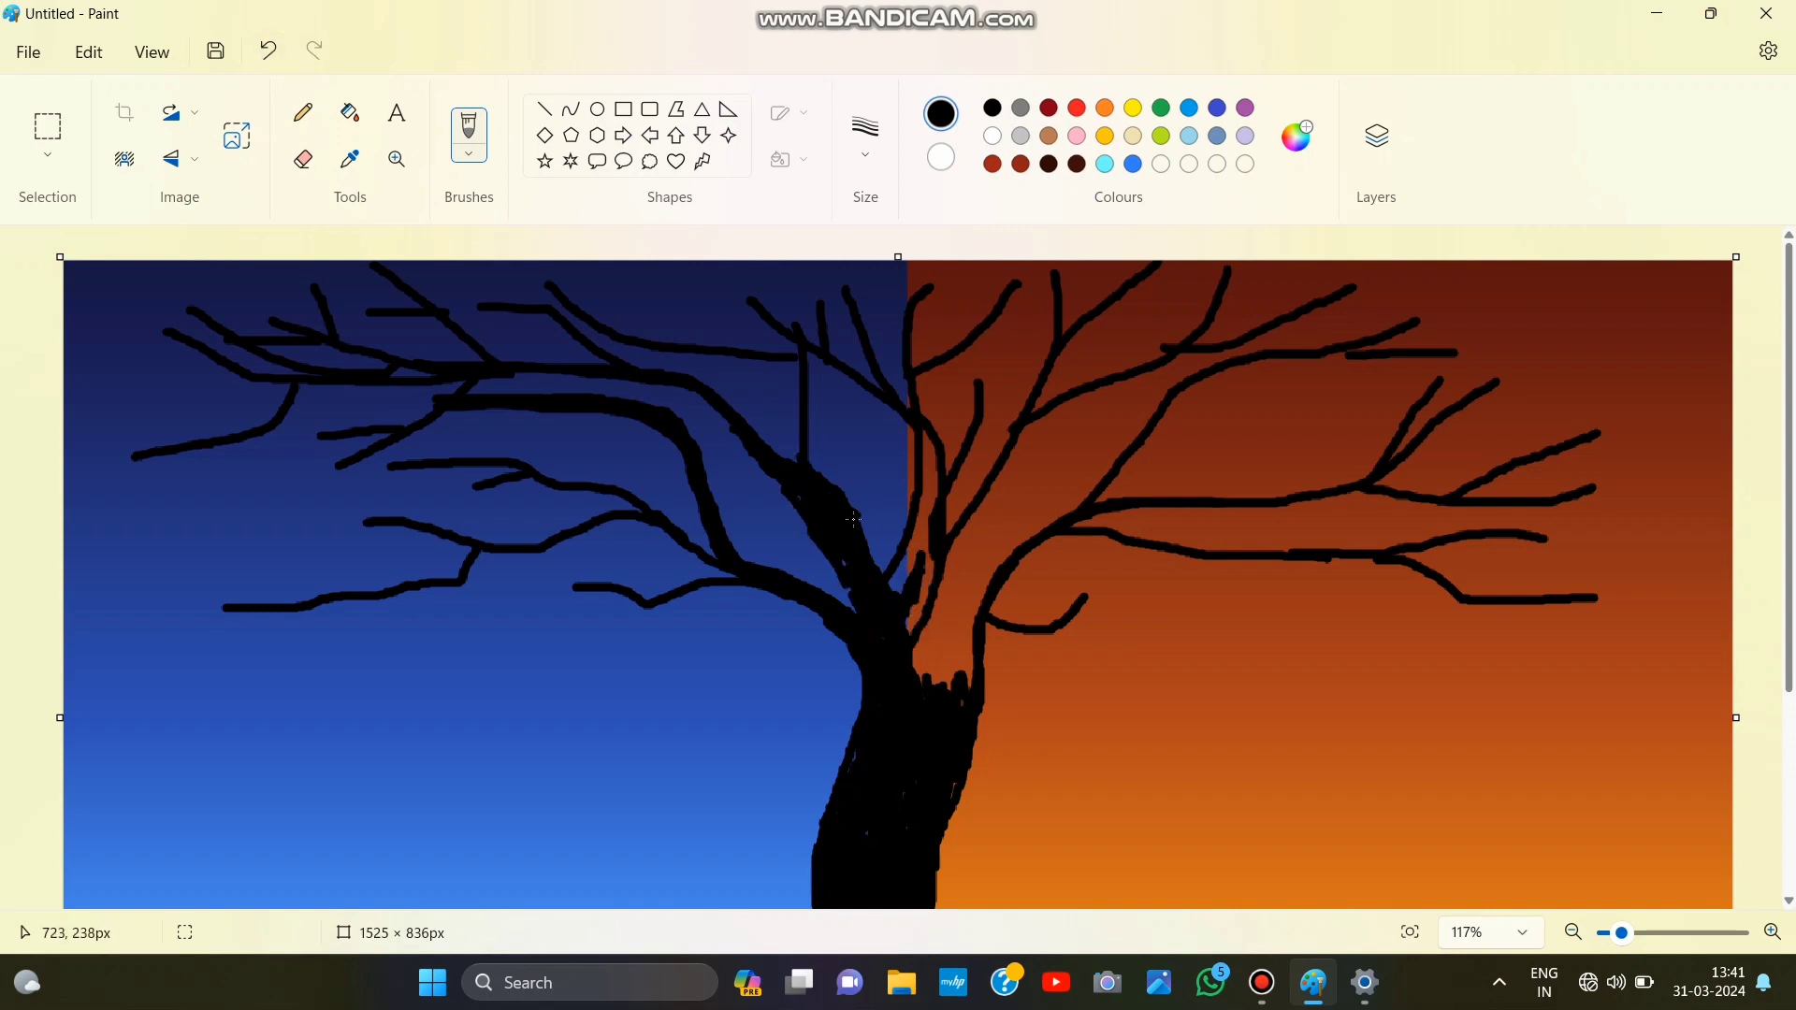
pyautogui.moveTo(853, 520)
pyautogui.mouseDown()
pyautogui.moveTo(893, 421)
pyautogui.moveTo(930, 449)
pyautogui.moveTo(931, 566)
pyautogui.moveTo(904, 645)
pyautogui.mouseUp()
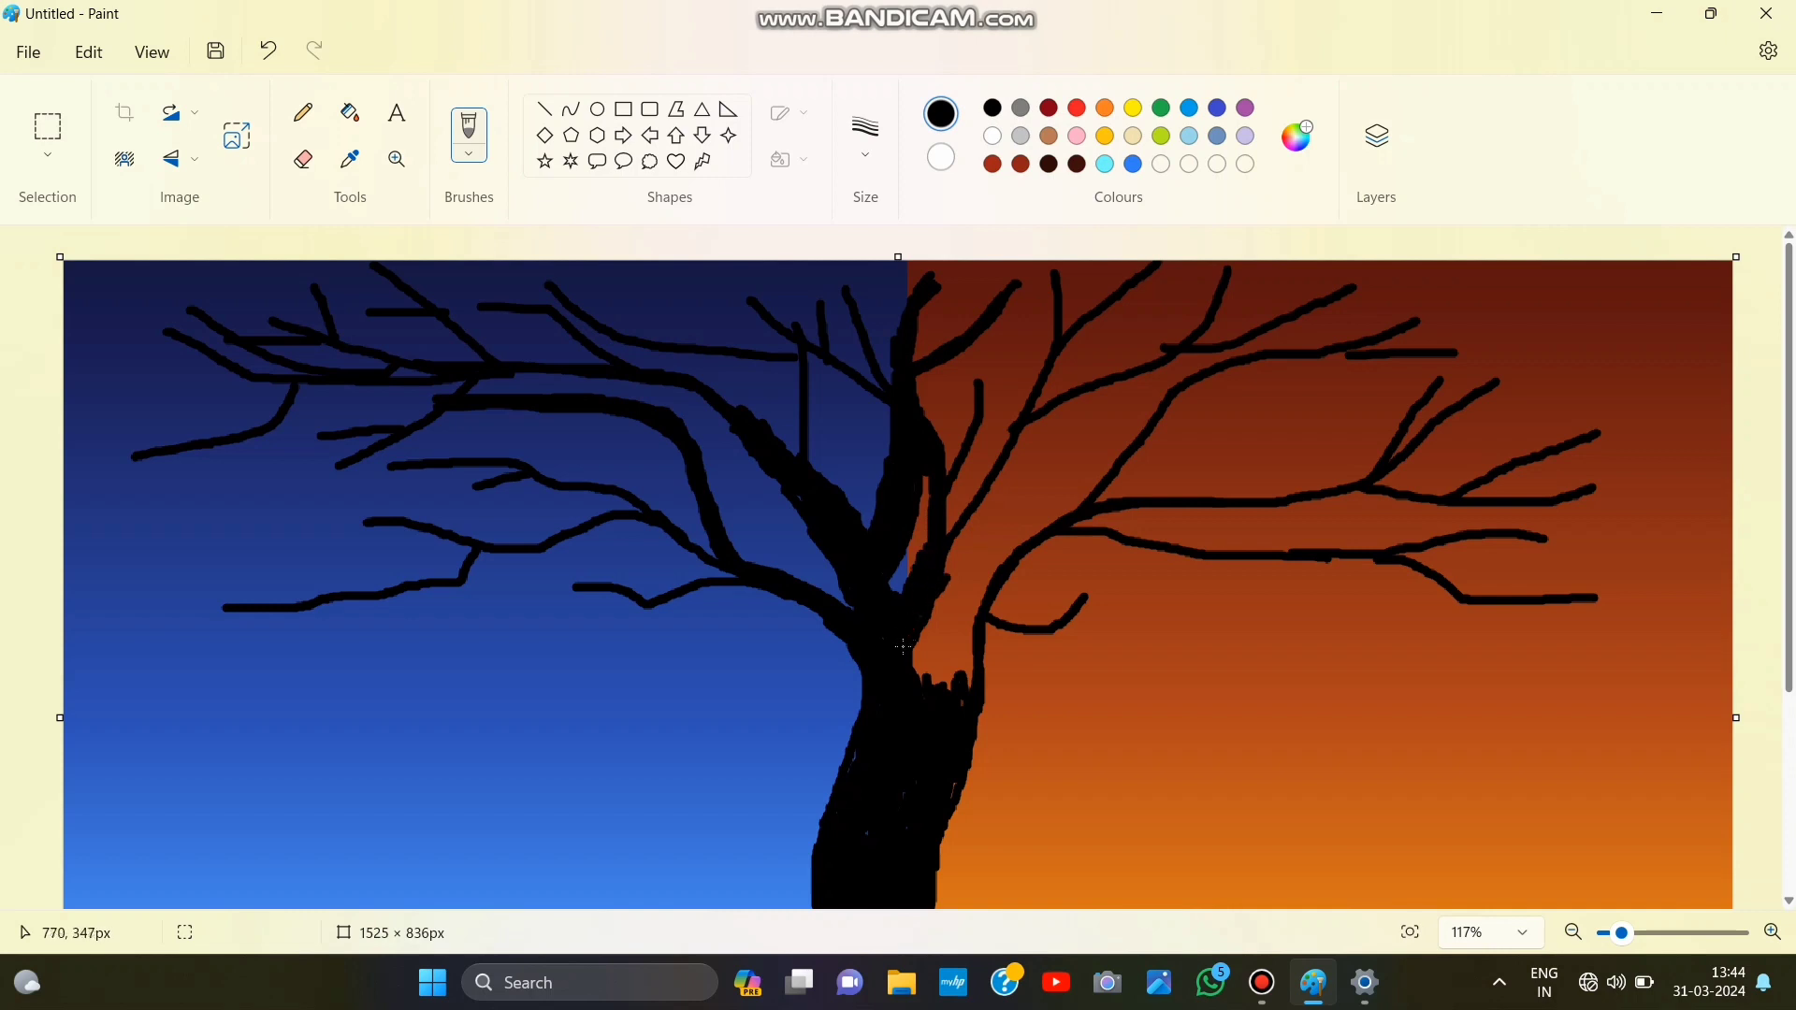
pyautogui.moveTo(945, 454); pyautogui.dragTo(936, 544)
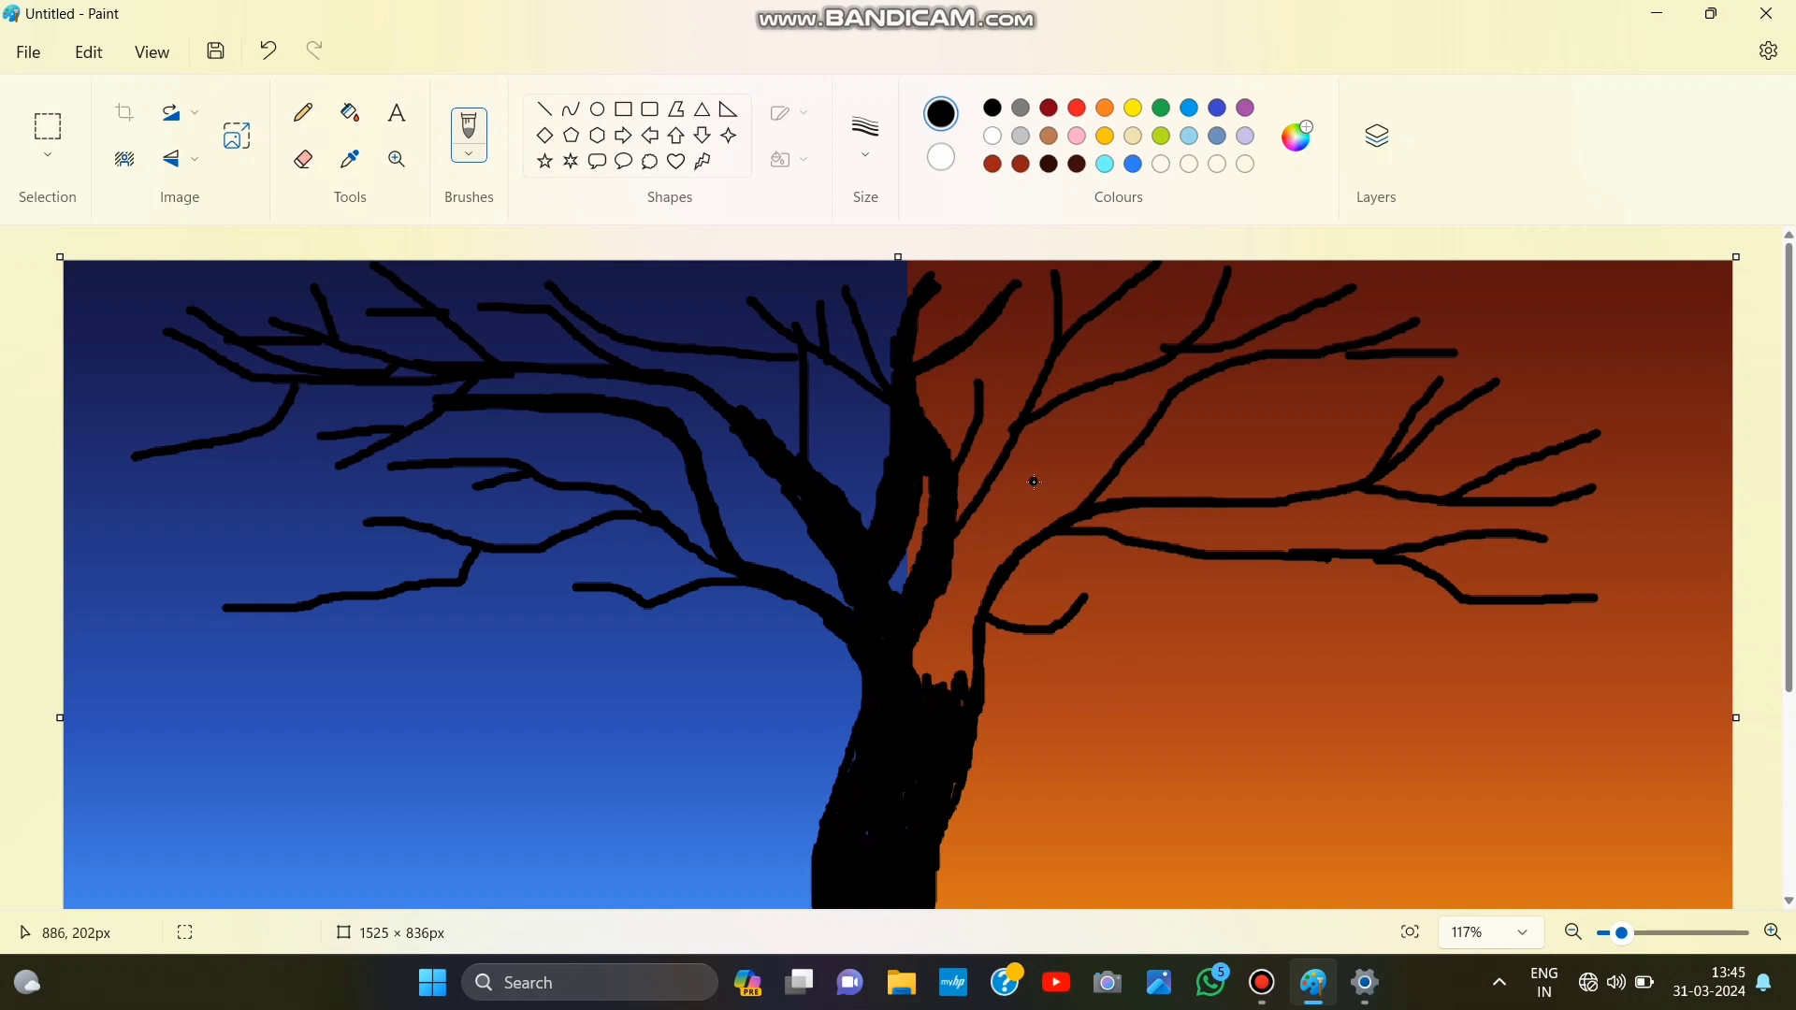
pyautogui.moveTo(924, 656); pyautogui.dragTo(938, 598)
# Step: Fill the junction at the trunk's top and thicken the long orange-side limbs, undoing the excess strokes on the lowest limb's outer fork
pyautogui.click(978, 533)
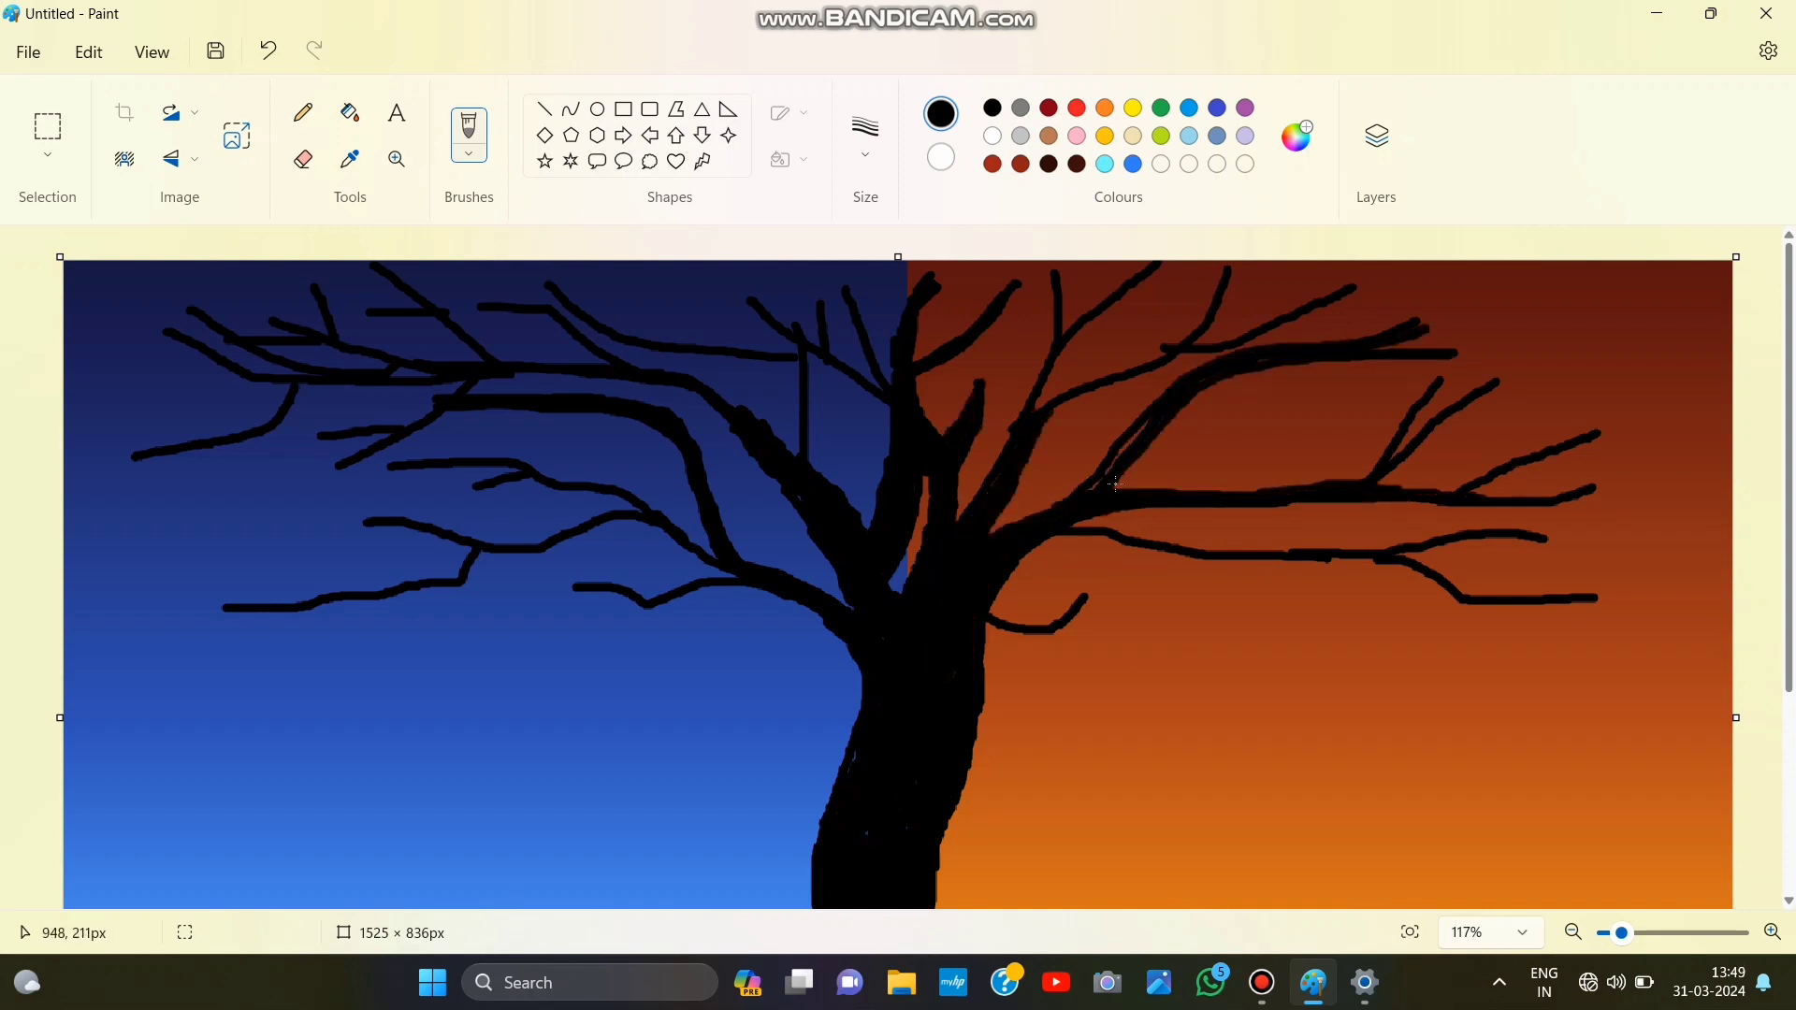
pyautogui.moveTo(1104, 490); pyautogui.dragTo(1449, 499)
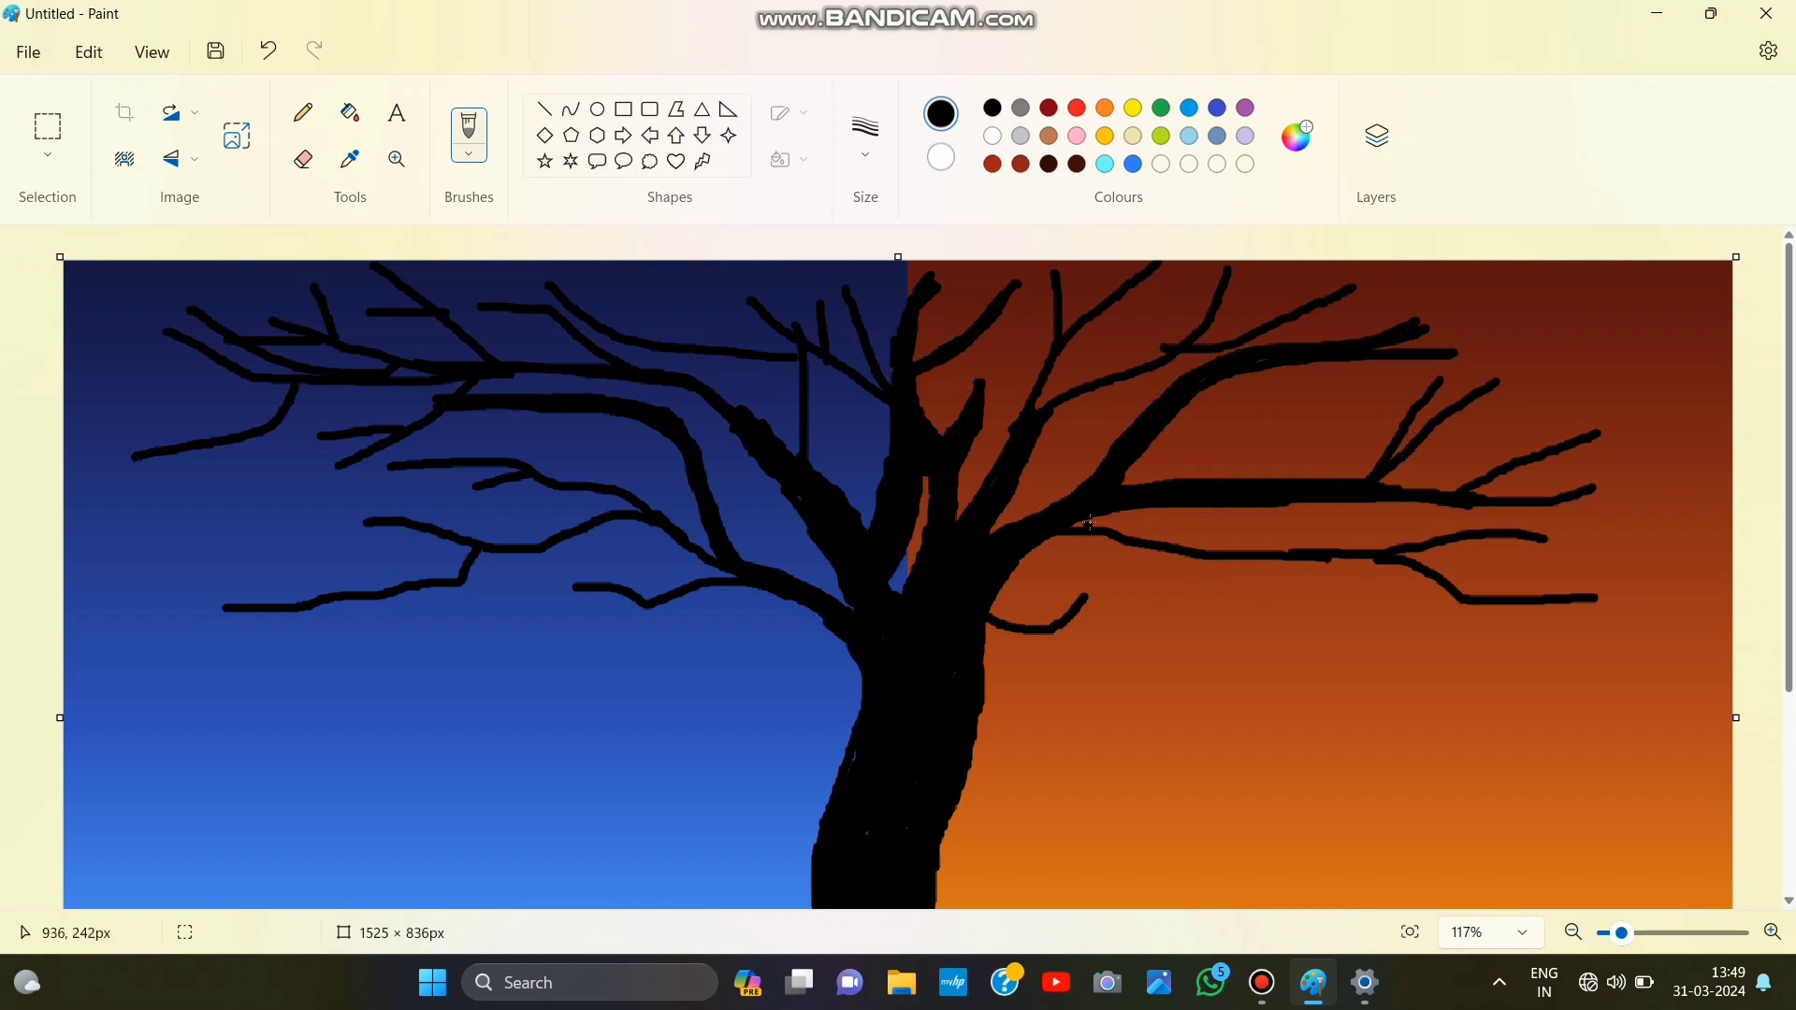
pyautogui.moveTo(1090, 522)
pyautogui.mouseDown()
pyautogui.moveTo(1356, 552)
pyautogui.moveTo(1576, 604)
pyautogui.mouseUp()
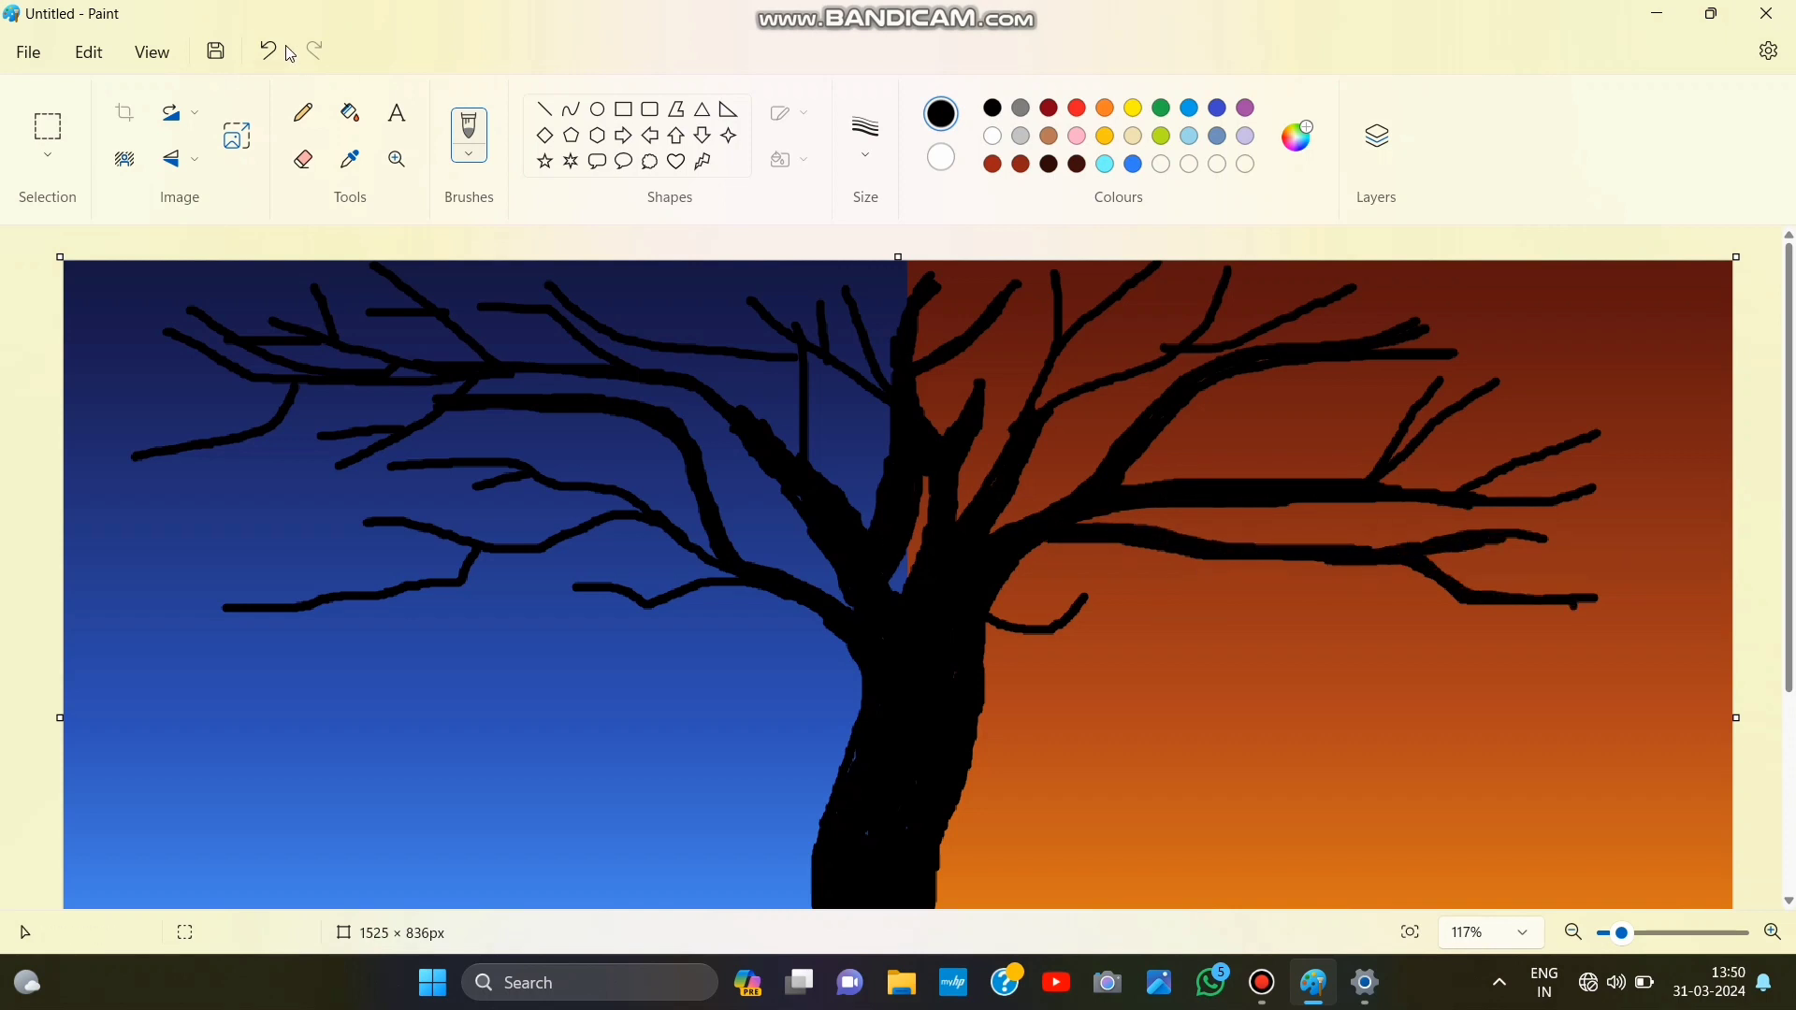
pyautogui.click(271, 53)
pyautogui.moveTo(1412, 560)
pyautogui.mouseDown()
pyautogui.moveTo(1442, 589)
pyautogui.moveTo(1596, 605)
pyautogui.moveTo(1511, 601)
pyautogui.moveTo(1548, 598)
pyautogui.mouseUp()
pyautogui.click(271, 52)
# Step: Thicken the base of the lower blue-side limb and the short curved orange-side branch, undoing the excess strokes
pyautogui.moveTo(991, 613); pyautogui.dragTo(1080, 597)
pyautogui.moveTo(734, 572)
pyautogui.mouseDown()
pyautogui.moveTo(692, 578)
pyautogui.moveTo(649, 521)
pyautogui.moveTo(765, 555)
pyautogui.mouseUp()
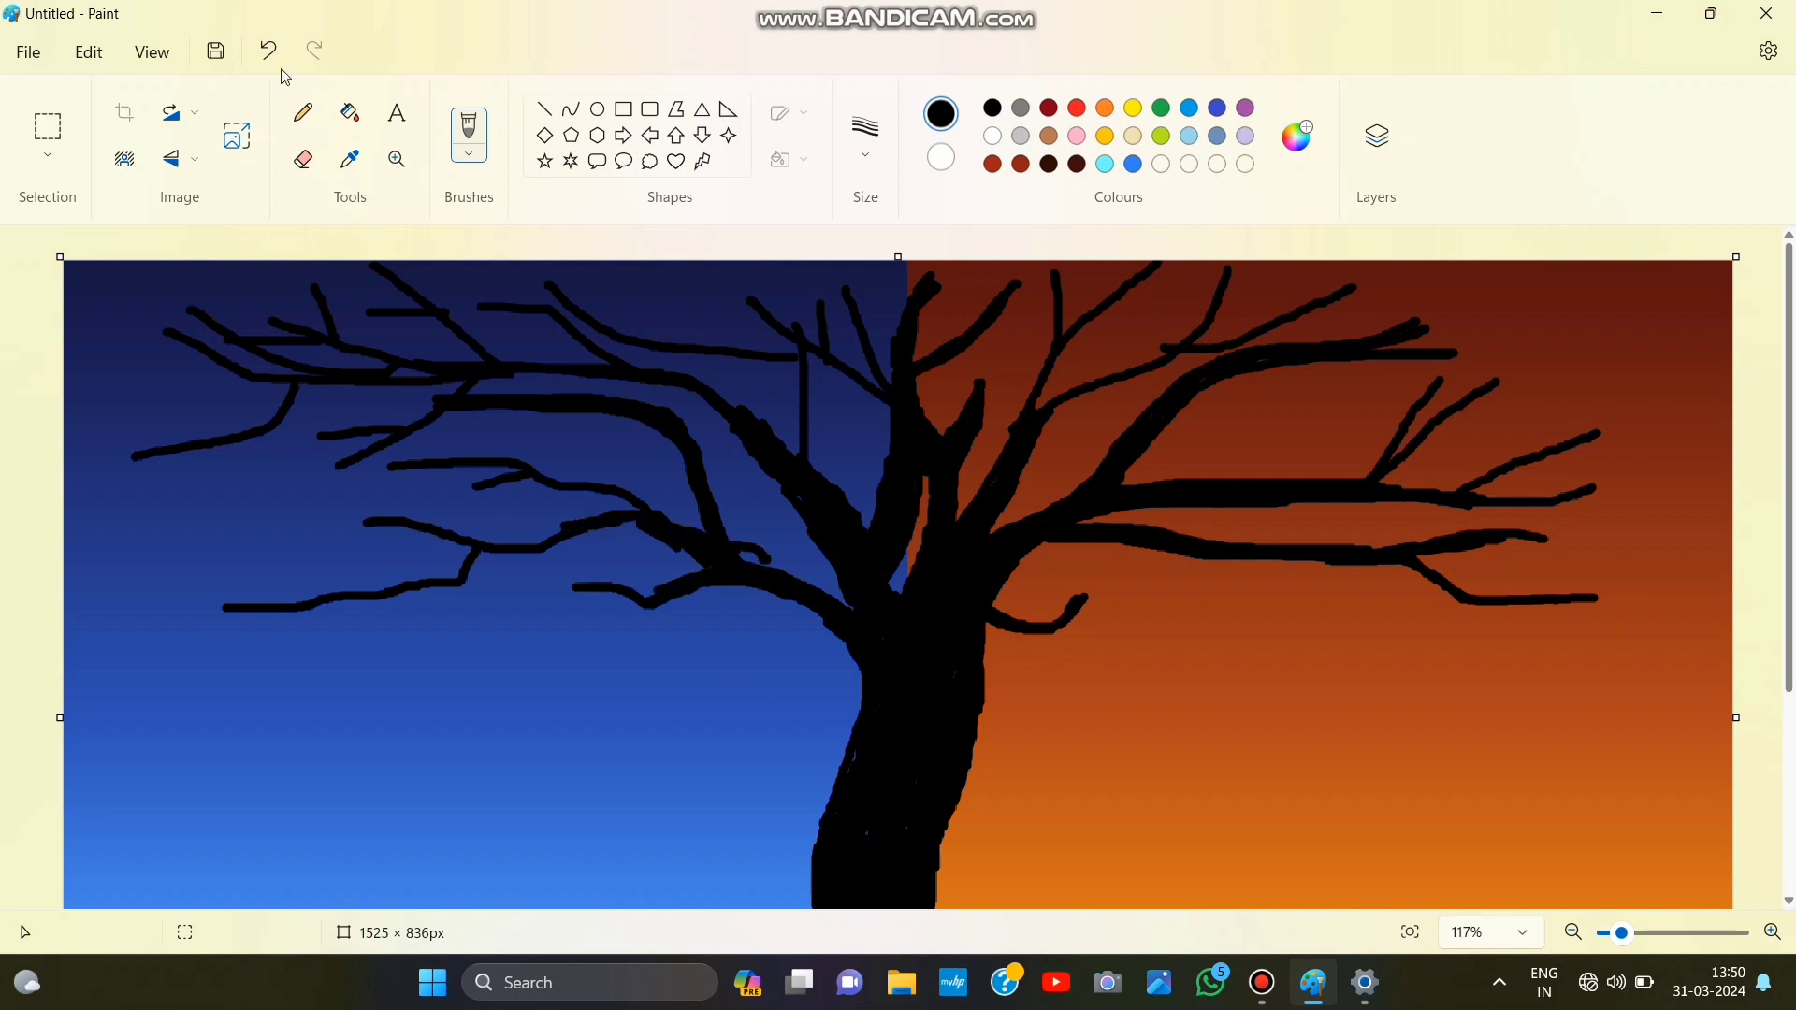
pyautogui.click(272, 56)
pyautogui.moveTo(846, 604)
pyautogui.mouseDown()
pyautogui.moveTo(812, 573)
pyautogui.moveTo(739, 557)
pyautogui.moveTo(671, 419)
pyautogui.mouseUp()
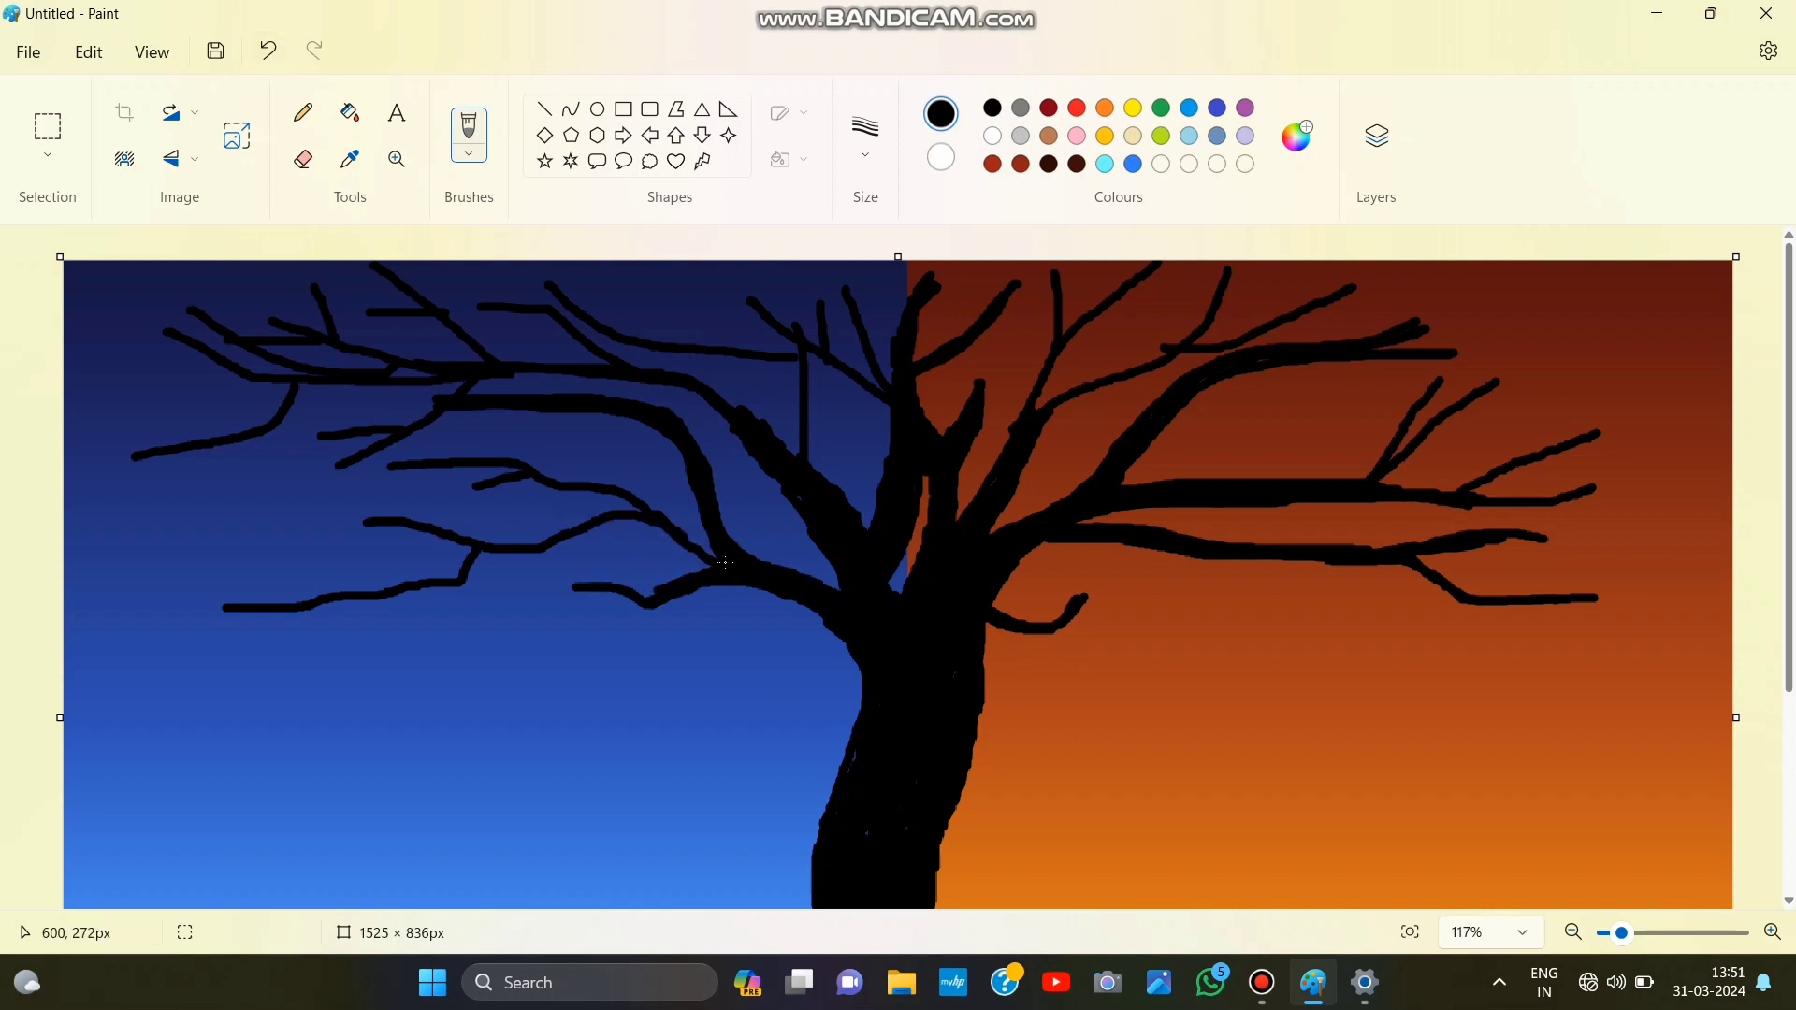
pyautogui.moveTo(725, 562); pyautogui.dragTo(566, 473)
pyautogui.hotkey('ctrl', 'z')
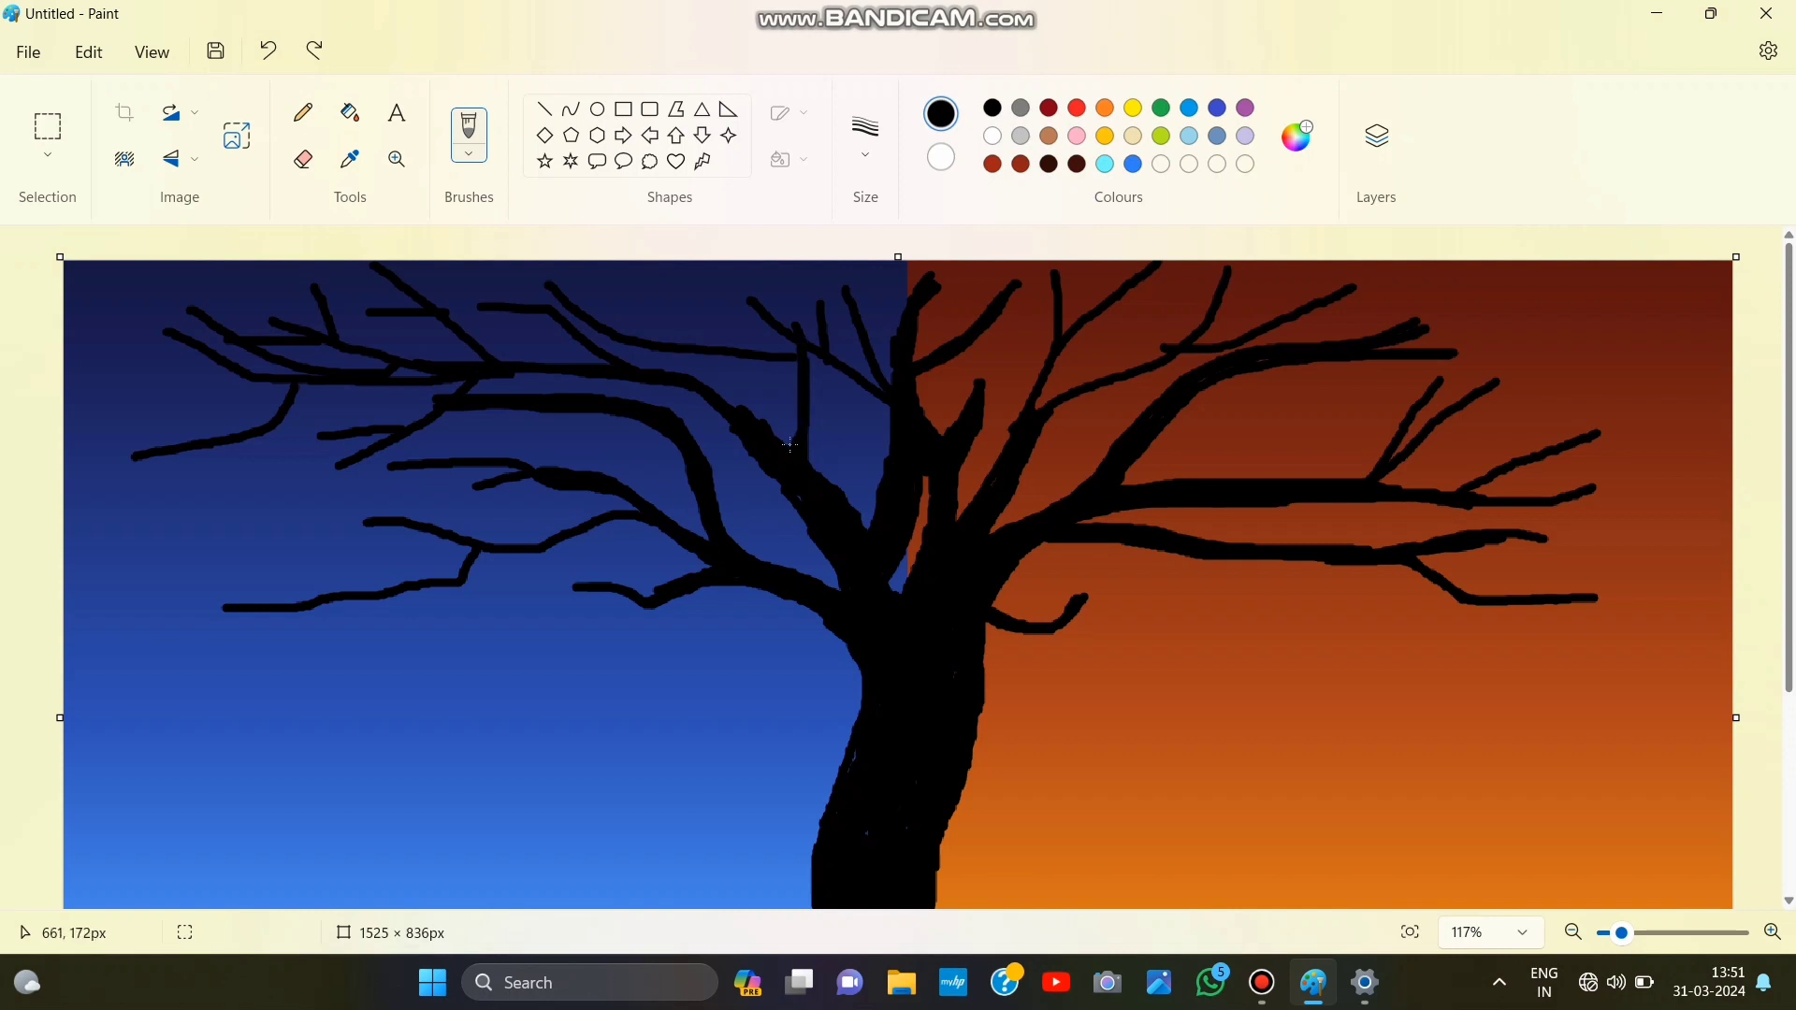
# Step: Thicken the thin horizontal branch in the upper blue-side crown and the forked offshoots of the lower blue-side limb
pyautogui.moveTo(791, 446)
pyautogui.mouseDown()
pyautogui.moveTo(654, 342)
pyautogui.moveTo(537, 285)
pyautogui.mouseUp()
pyautogui.moveTo(519, 463)
pyautogui.mouseDown()
pyautogui.moveTo(618, 511)
pyautogui.moveTo(382, 525)
pyautogui.mouseUp()
pyautogui.moveTo(509, 482); pyautogui.dragTo(395, 468)
pyautogui.moveTo(580, 587); pyautogui.dragTo(765, 574)
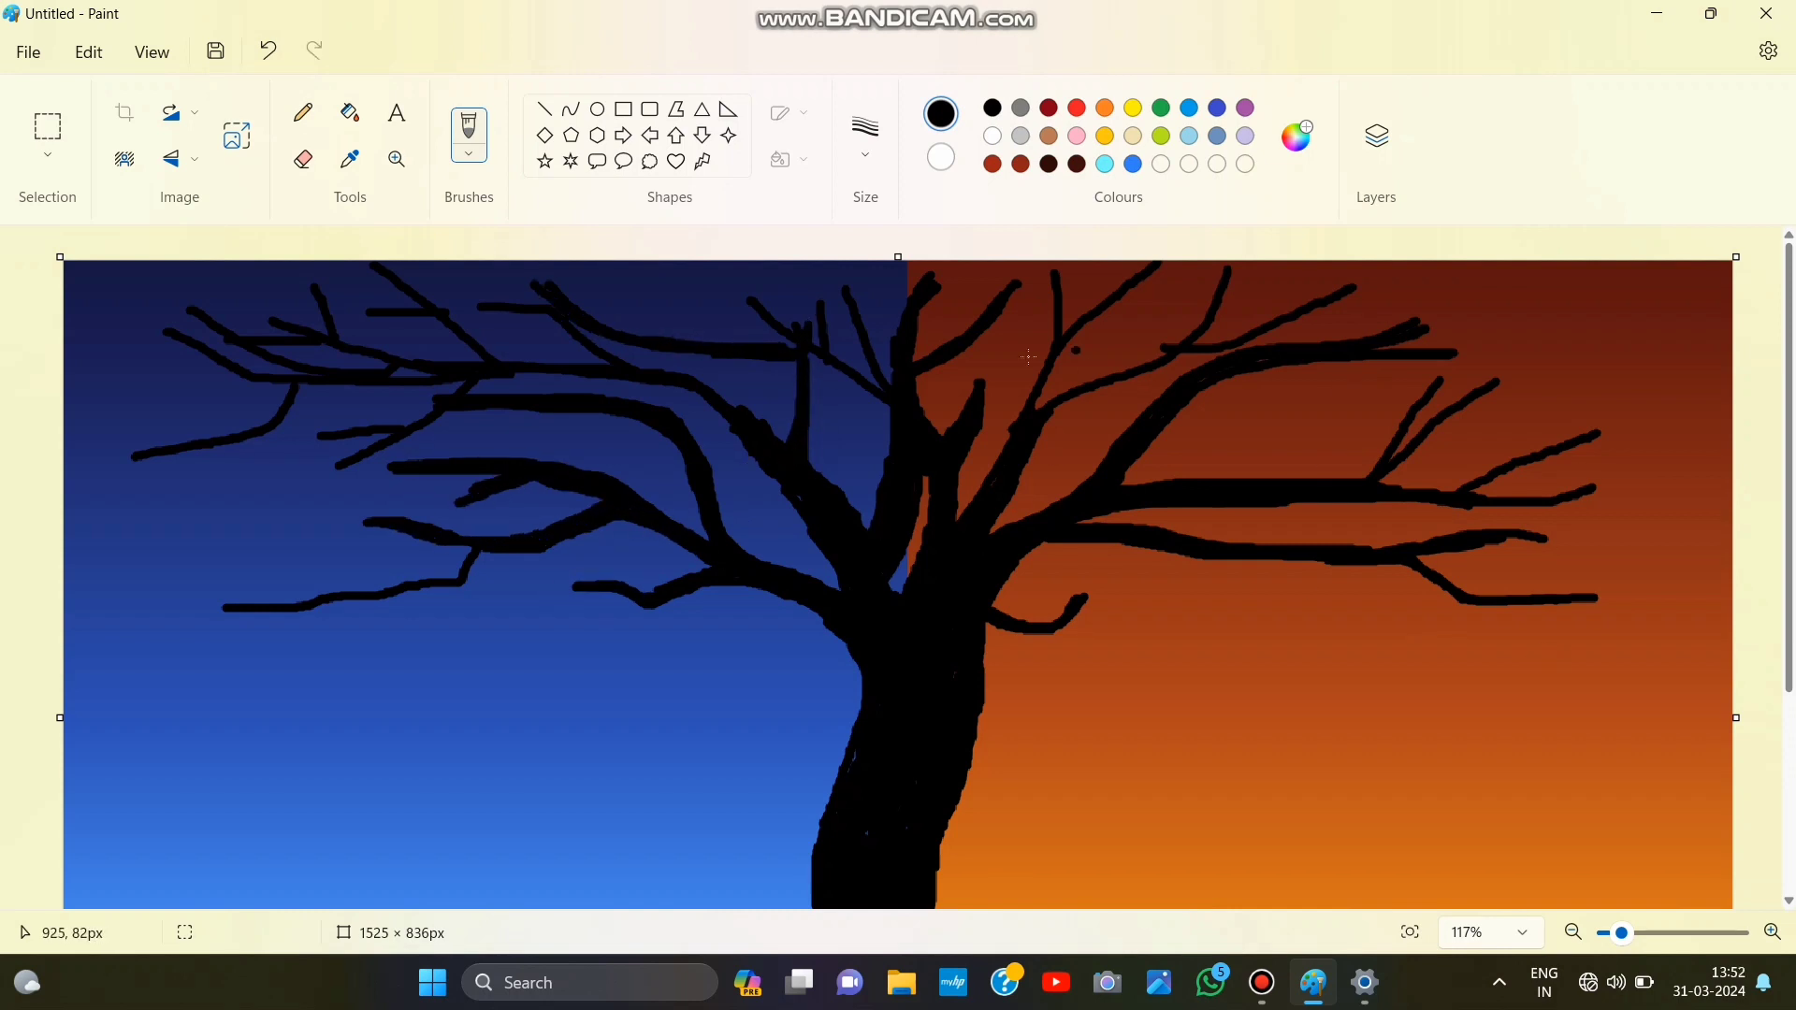
# Step: Thicken and slightly lengthen the lowest blue-side branches, then the forked twigs and inner bend of the limb above them
pyautogui.moveTo(563, 525)
pyautogui.mouseDown()
pyautogui.moveTo(810, 540)
pyautogui.moveTo(557, 592)
pyautogui.mouseUp()
pyautogui.moveTo(488, 475); pyautogui.dragTo(426, 524)
pyautogui.moveTo(622, 528)
pyautogui.mouseDown()
pyautogui.moveTo(332, 597)
pyautogui.moveTo(409, 592)
pyautogui.mouseUp()
pyautogui.moveTo(469, 385); pyautogui.dragTo(313, 438)
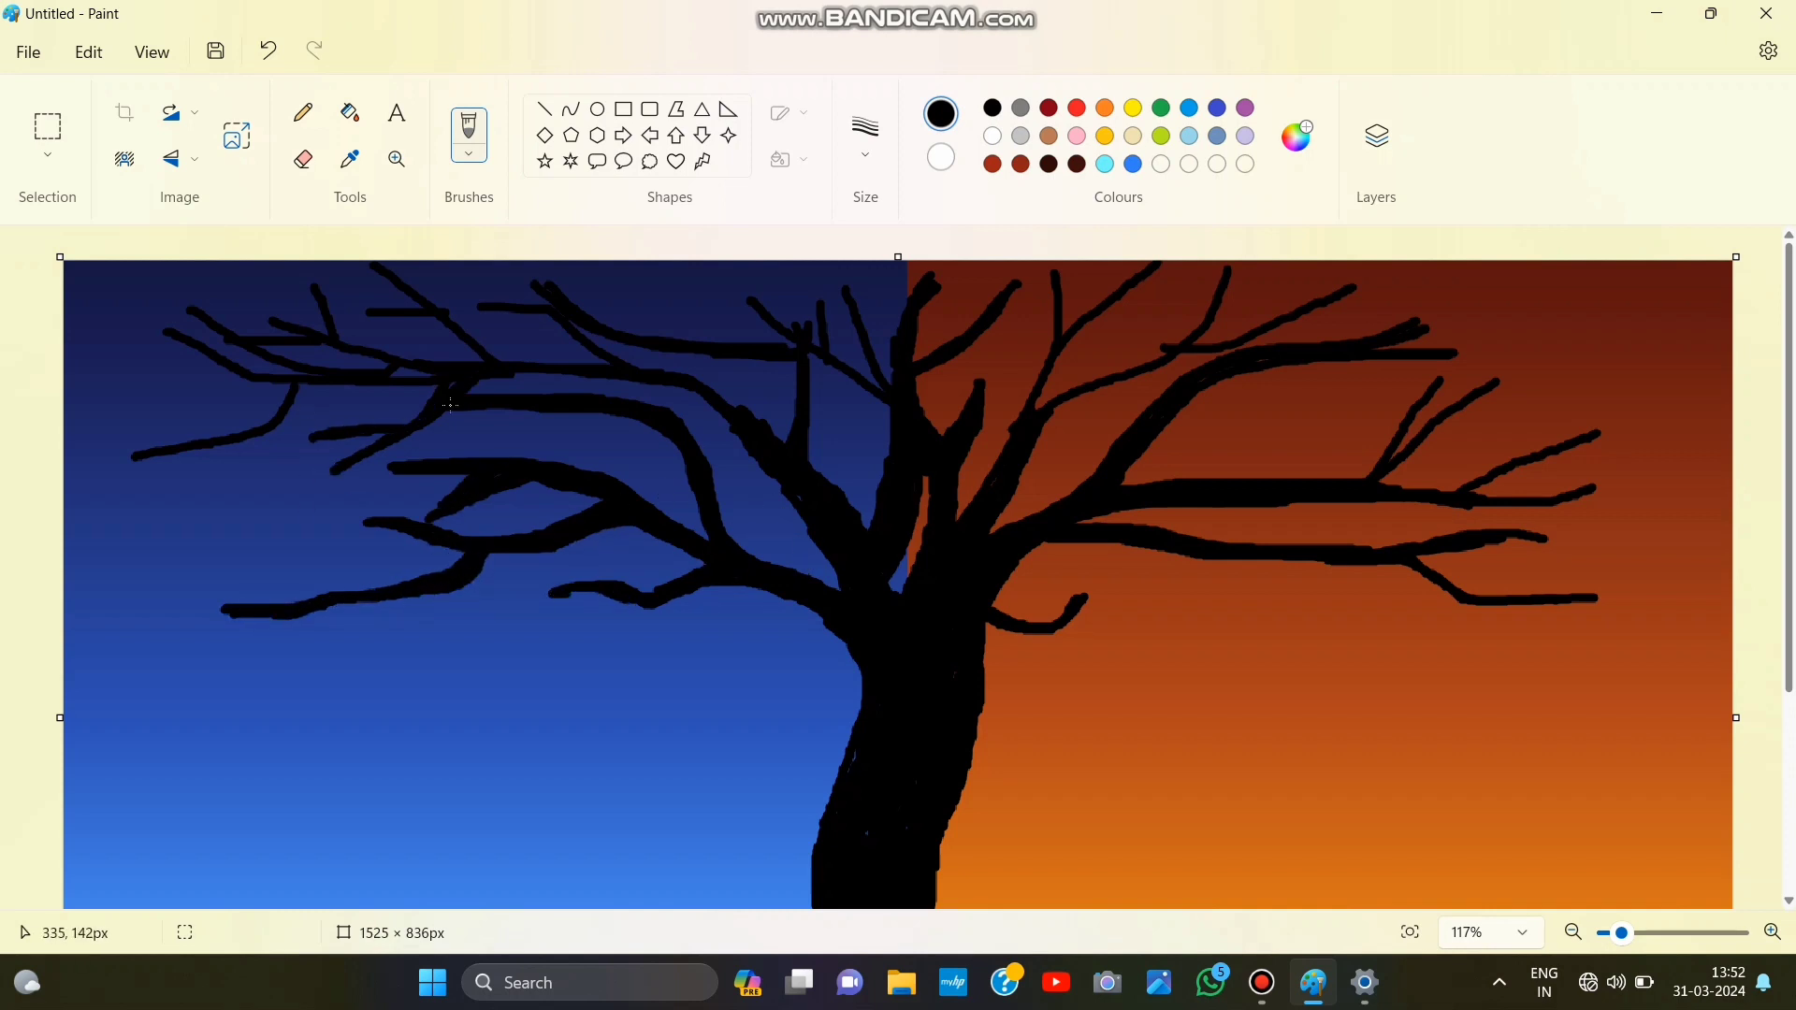
pyautogui.moveTo(673, 460)
pyautogui.mouseDown()
pyautogui.moveTo(725, 532)
pyautogui.moveTo(727, 512)
pyautogui.moveTo(441, 414)
pyautogui.mouseUp()
# Step: Thicken the short curved orange-side branch and the forked upper branches rising on the orange side
pyautogui.moveTo(992, 610); pyautogui.dragTo(1090, 602)
pyautogui.moveTo(1040, 407)
pyautogui.mouseDown()
pyautogui.moveTo(1130, 376)
pyautogui.moveTo(1221, 276)
pyautogui.mouseUp()
pyautogui.hotkey('ctrl', 'z')
pyautogui.moveTo(1031, 417); pyautogui.dragTo(1356, 297)
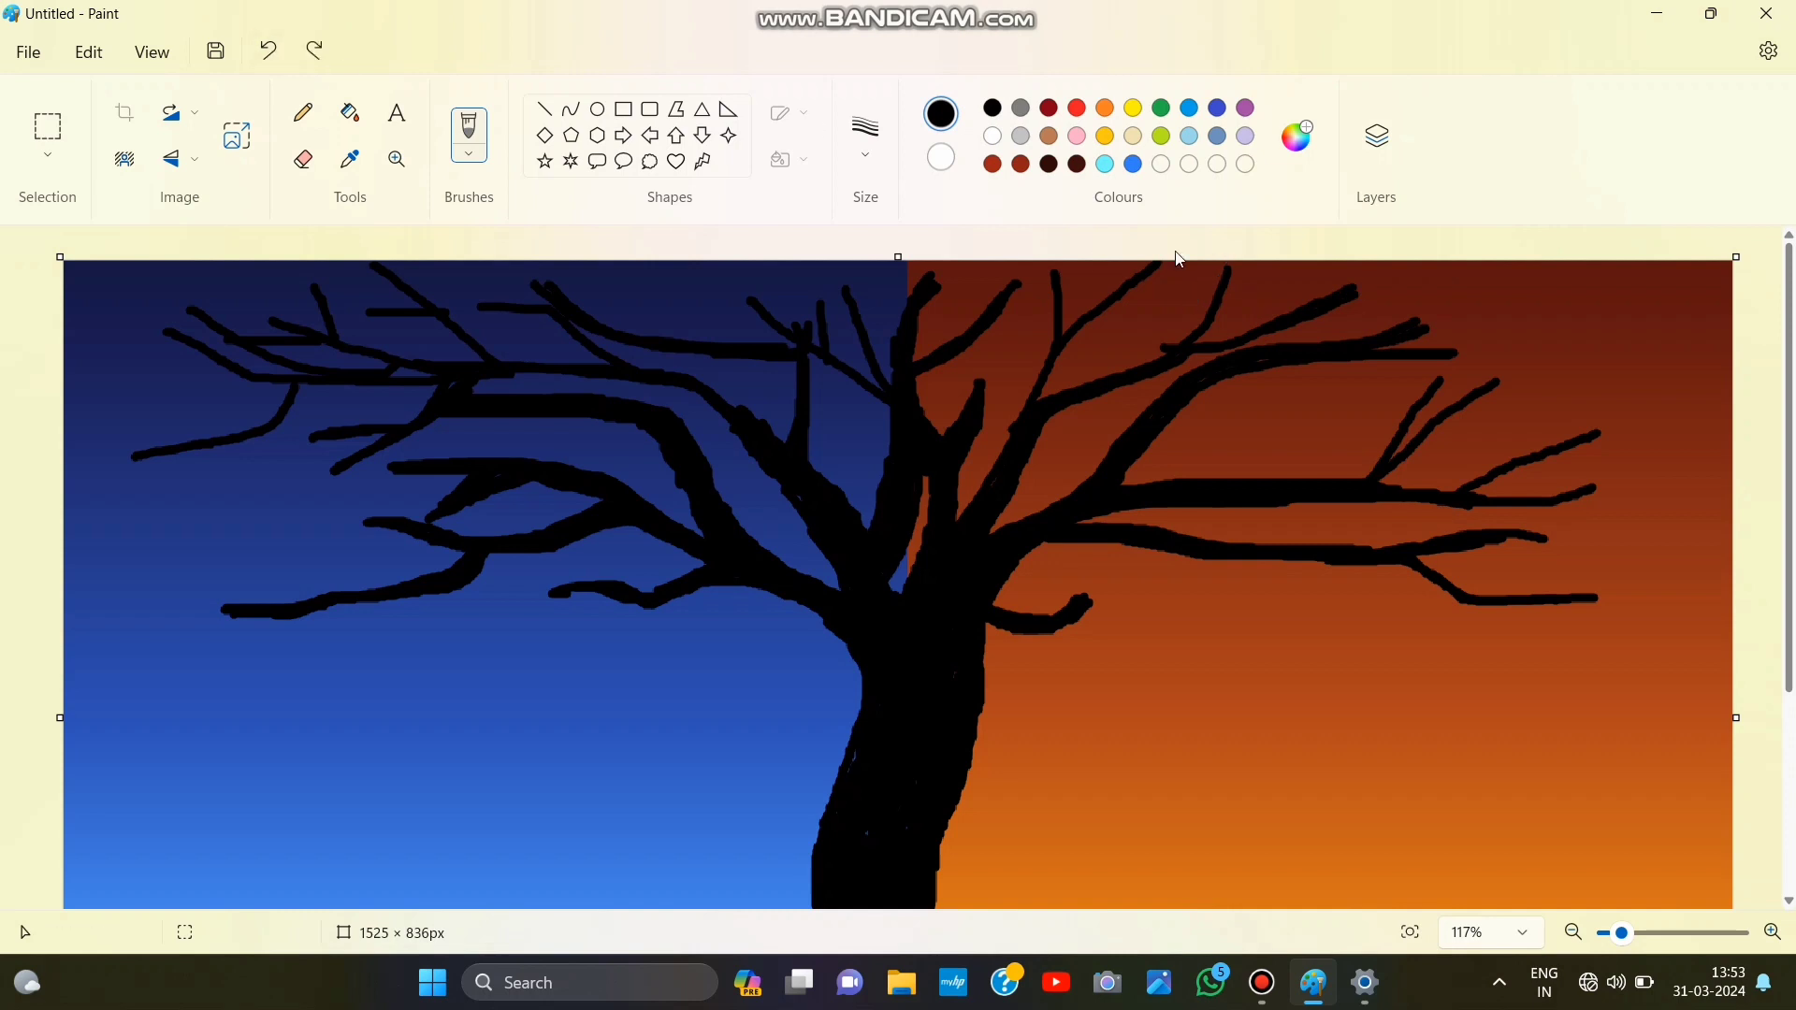
pyautogui.moveTo(1030, 404)
pyautogui.mouseDown()
pyautogui.moveTo(1214, 307)
pyautogui.moveTo(1345, 301)
pyautogui.mouseUp()
pyautogui.moveTo(1031, 409)
pyautogui.mouseDown()
pyautogui.moveTo(1058, 347)
pyautogui.moveTo(1158, 266)
pyautogui.mouseUp()
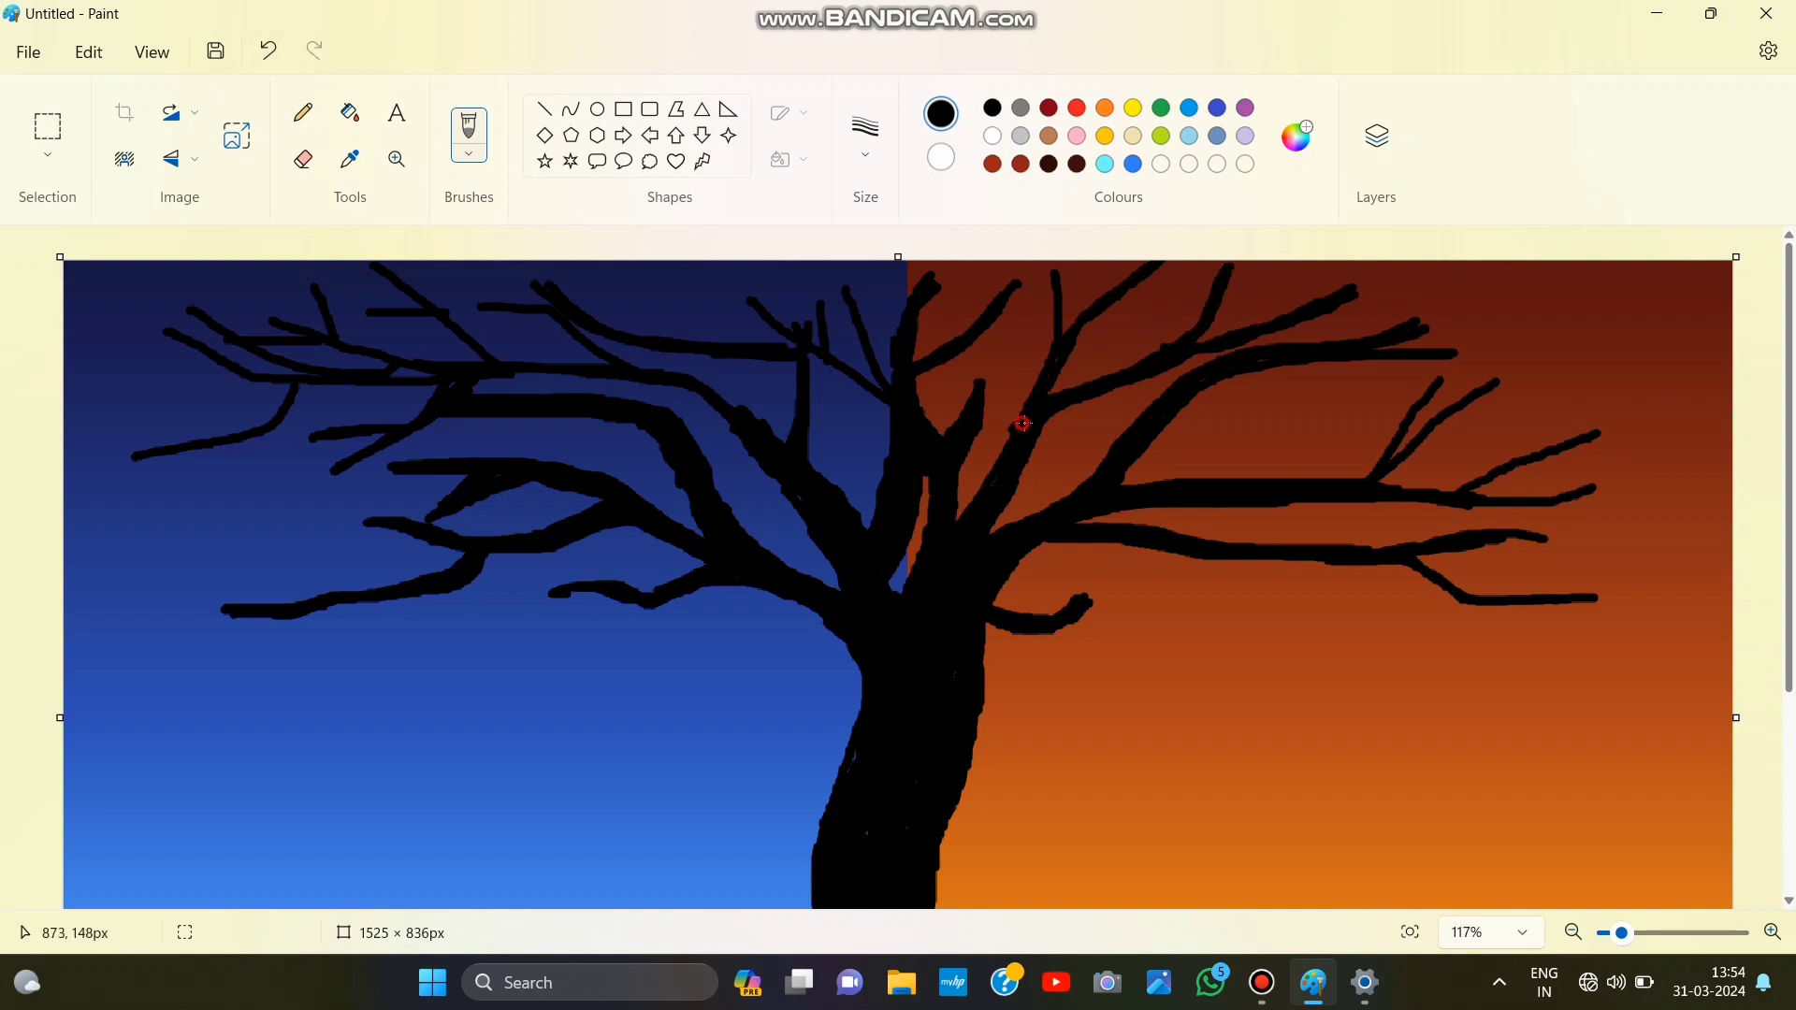
# Step: Thicken the upper blue-side limb out to its forks, along with the upright offshoot and thin horizontal branch beside it
pyautogui.moveTo(911, 410); pyautogui.dragTo(883, 389)
pyautogui.moveTo(733, 402); pyautogui.dragTo(758, 419)
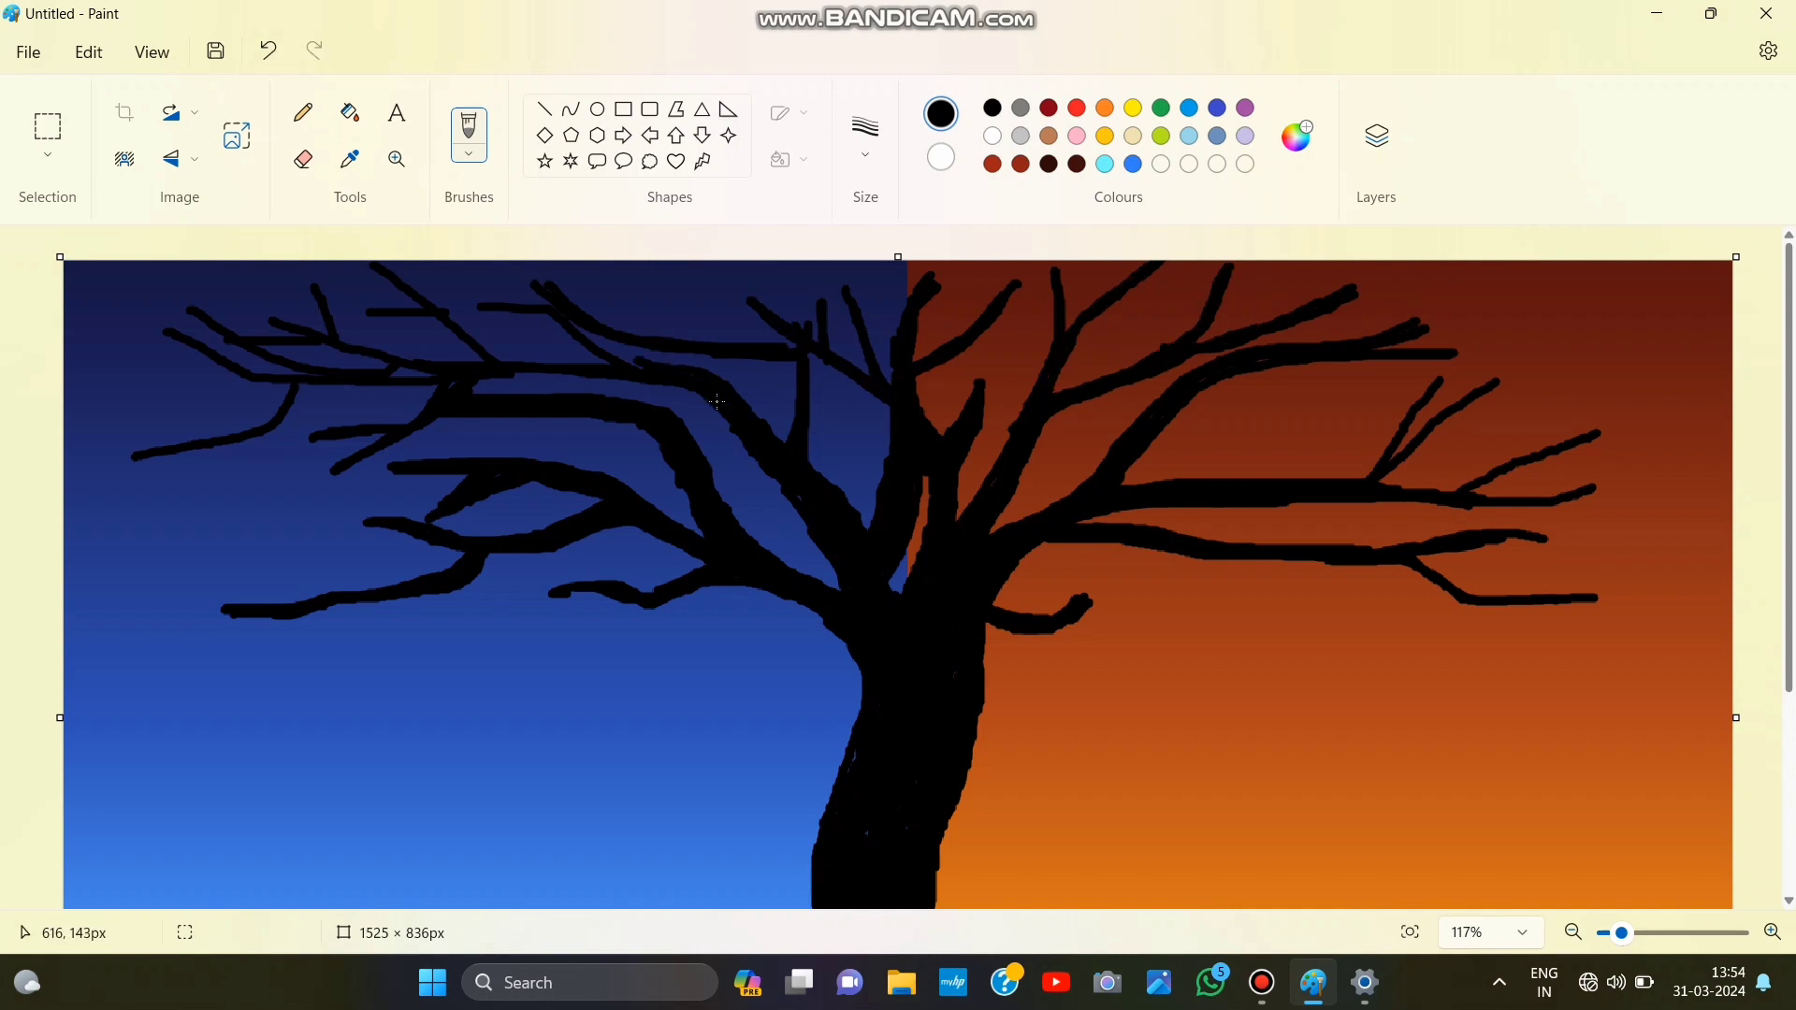
pyautogui.moveTo(608, 355)
pyautogui.mouseDown()
pyautogui.moveTo(402, 360)
pyautogui.moveTo(318, 298)
pyautogui.mouseUp()
pyautogui.moveTo(786, 440); pyautogui.dragTo(784, 365)
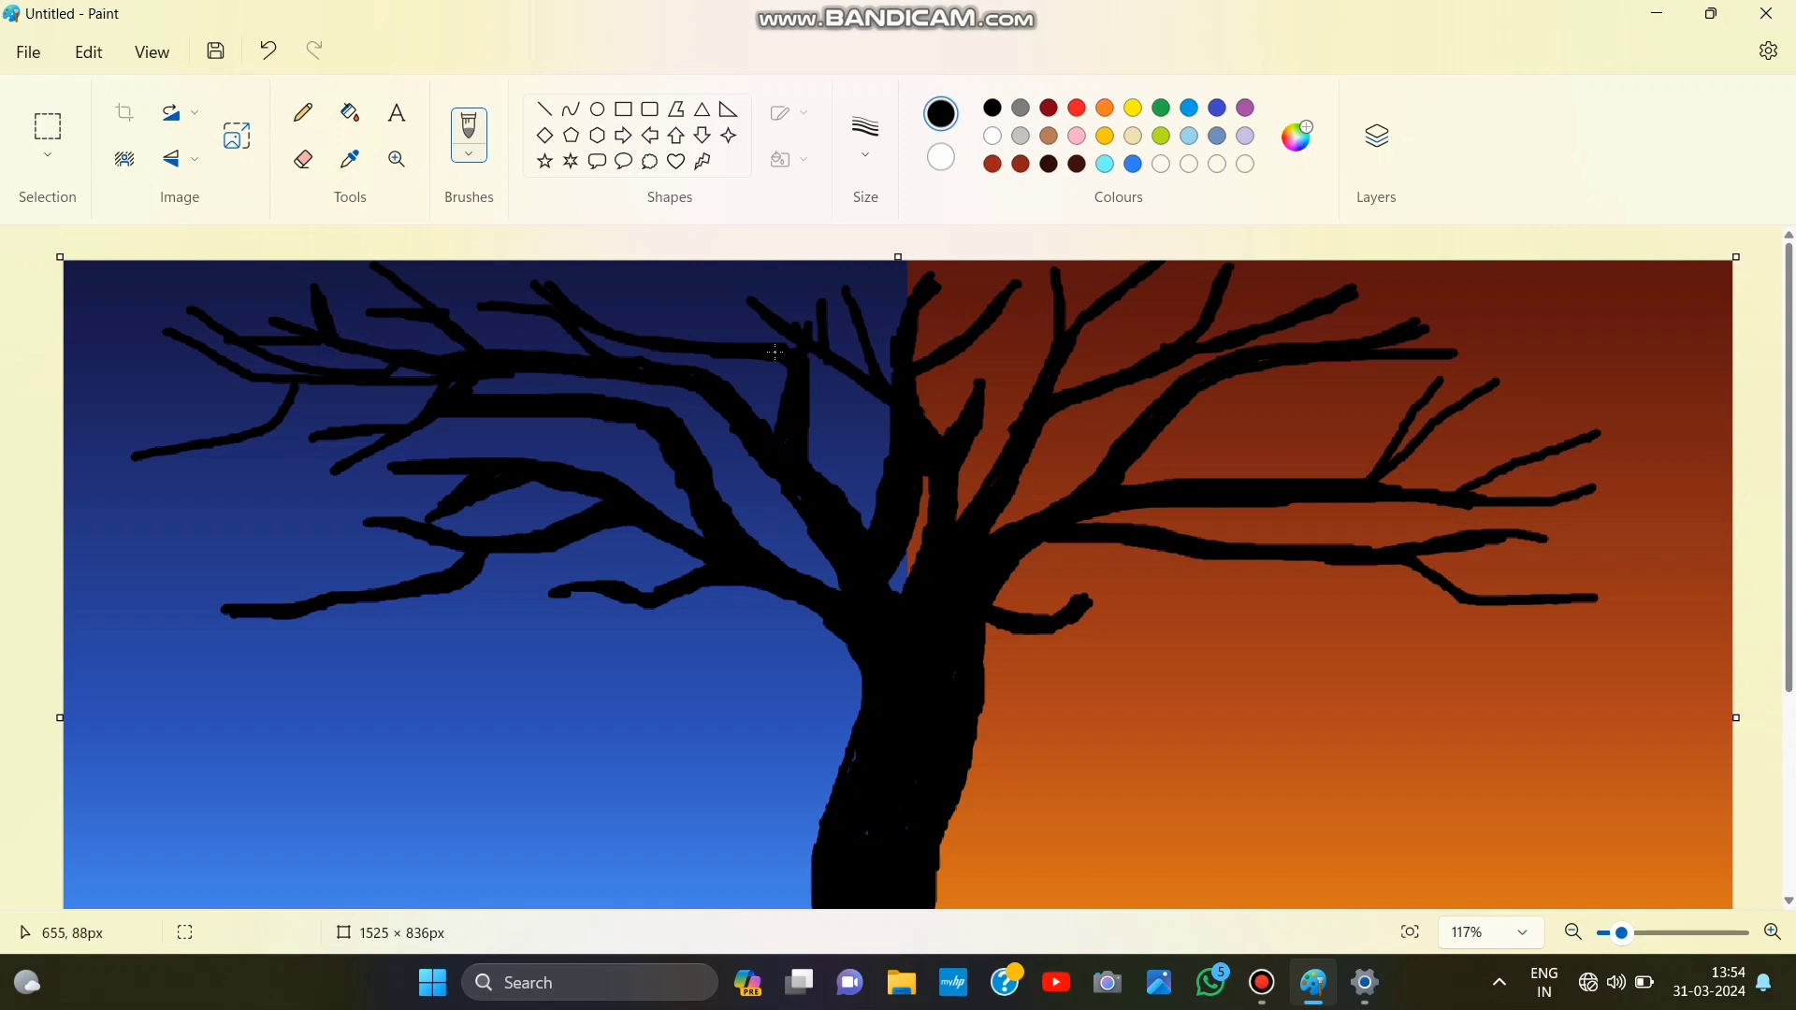
pyautogui.moveTo(600, 327); pyautogui.dragTo(797, 356)
# Step: With the Pencil, draw fine twigs on the short curved orange-side branch, the inner blue-side limbs and the lowest blue-side branch tip
pyautogui.click(302, 112)
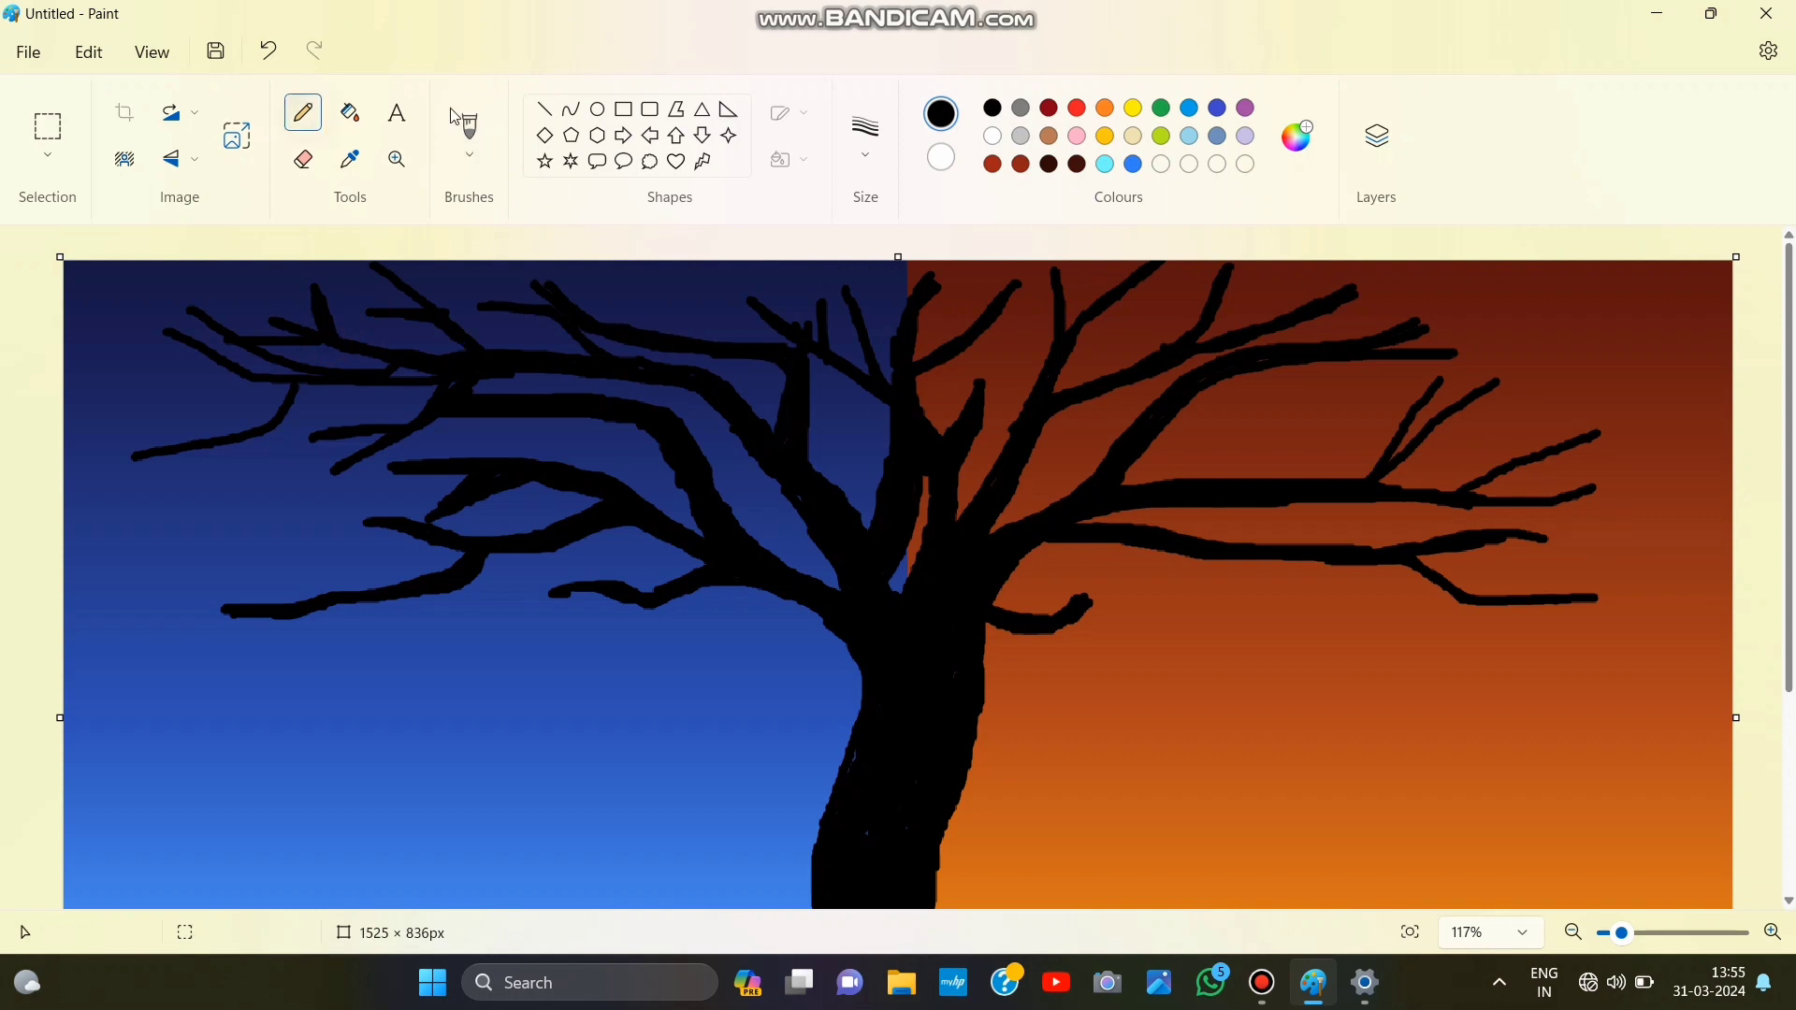
pyautogui.moveTo(1085, 604)
pyautogui.mouseDown()
pyautogui.moveTo(1191, 597)
pyautogui.moveTo(1109, 566)
pyautogui.mouseUp()
pyautogui.click(269, 50)
pyautogui.moveTo(750, 492)
pyautogui.mouseDown()
pyautogui.moveTo(768, 549)
pyautogui.moveTo(727, 506)
pyautogui.mouseUp()
pyautogui.moveTo(699, 428)
pyautogui.mouseDown()
pyautogui.moveTo(702, 456)
pyautogui.moveTo(615, 478)
pyautogui.mouseUp()
pyautogui.moveTo(309, 615)
pyautogui.mouseDown()
pyautogui.moveTo(215, 660)
pyautogui.moveTo(165, 584)
pyautogui.moveTo(217, 609)
pyautogui.mouseUp()
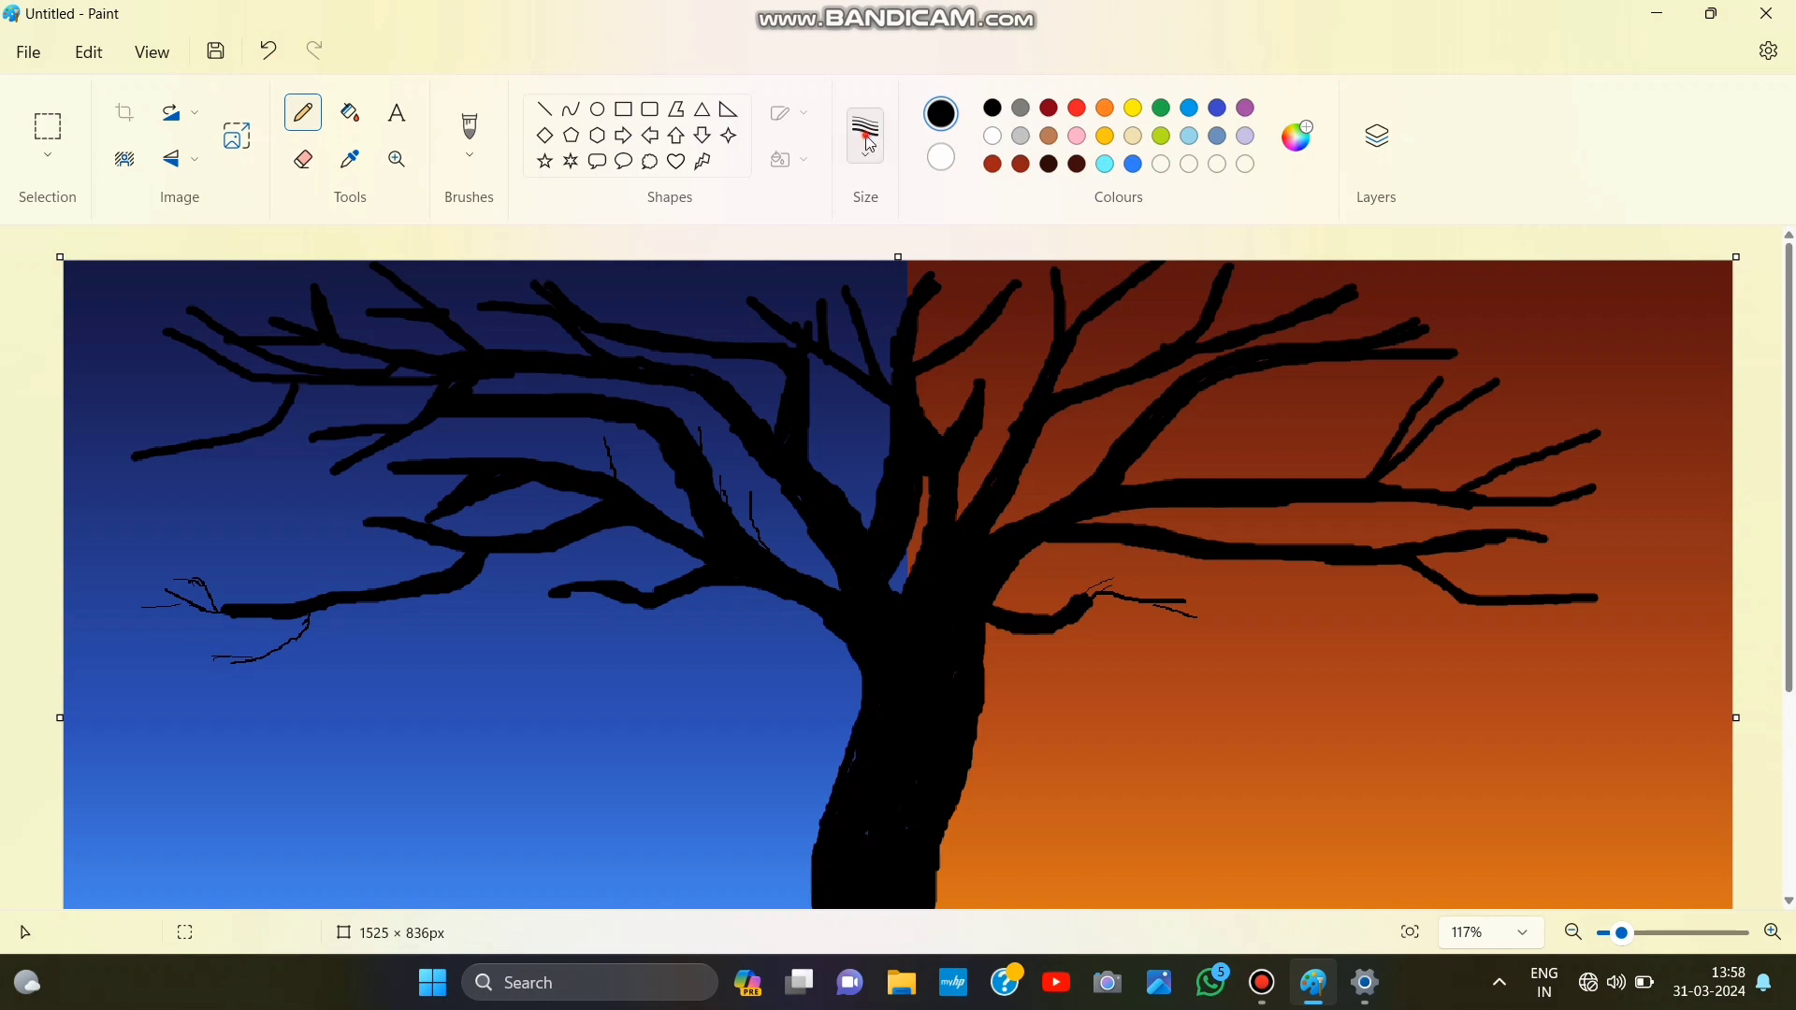
# Step: Adjust the pencil size and add fine forked twigs to the tips and upper edges of the middle blue-side branches
pyautogui.moveTo(271, 501)
pyautogui.mouseDown()
pyautogui.moveTo(374, 519)
pyautogui.moveTo(321, 513)
pyautogui.moveTo(389, 468)
pyautogui.mouseUp()
pyautogui.click(865, 136)
pyautogui.click(870, 195)
pyautogui.click(865, 136)
pyautogui.click(879, 290)
pyautogui.moveTo(508, 443)
pyautogui.mouseDown()
pyautogui.moveTo(531, 459)
pyautogui.moveTo(470, 459)
pyautogui.mouseUp()
pyautogui.moveTo(292, 487); pyautogui.dragTo(317, 507)
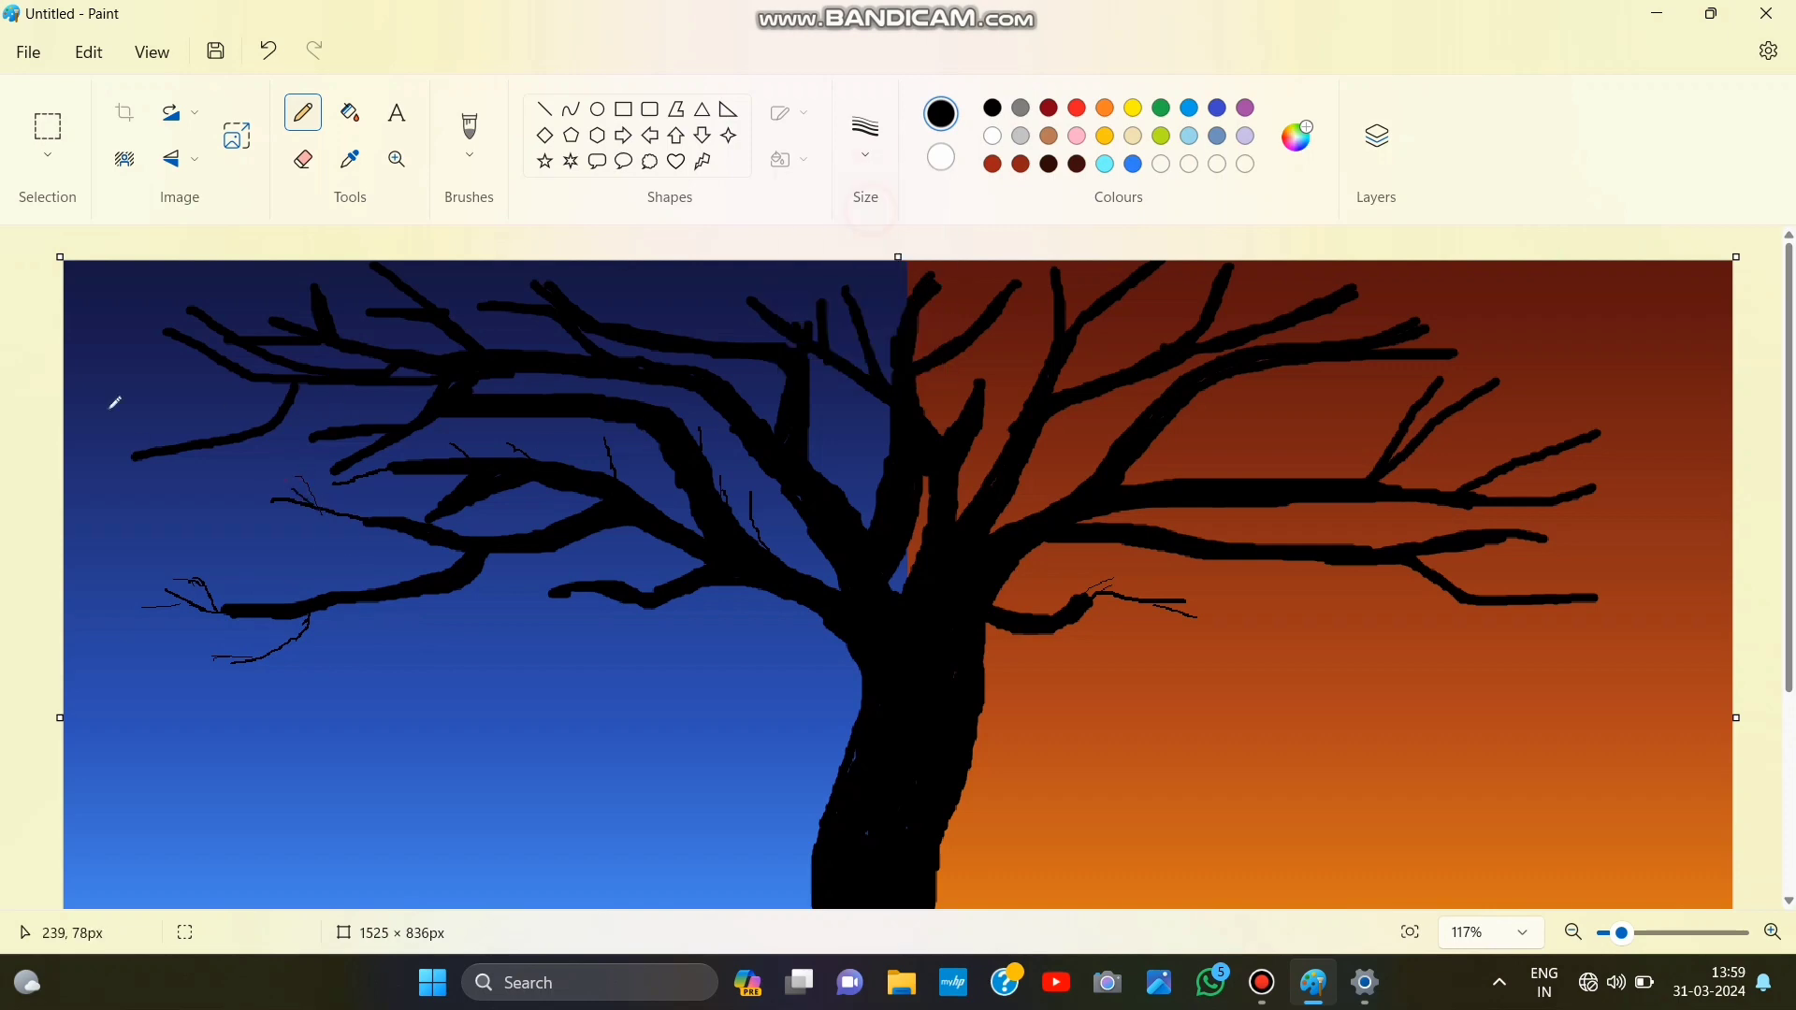
# Step: Draw fine forked twigs at the tips of the three outermost blue-side branches, undoing the first stroke
pyautogui.moveTo(101, 439); pyautogui.dragTo(134, 452)
pyautogui.click(263, 58)
pyautogui.click(1647, 947)
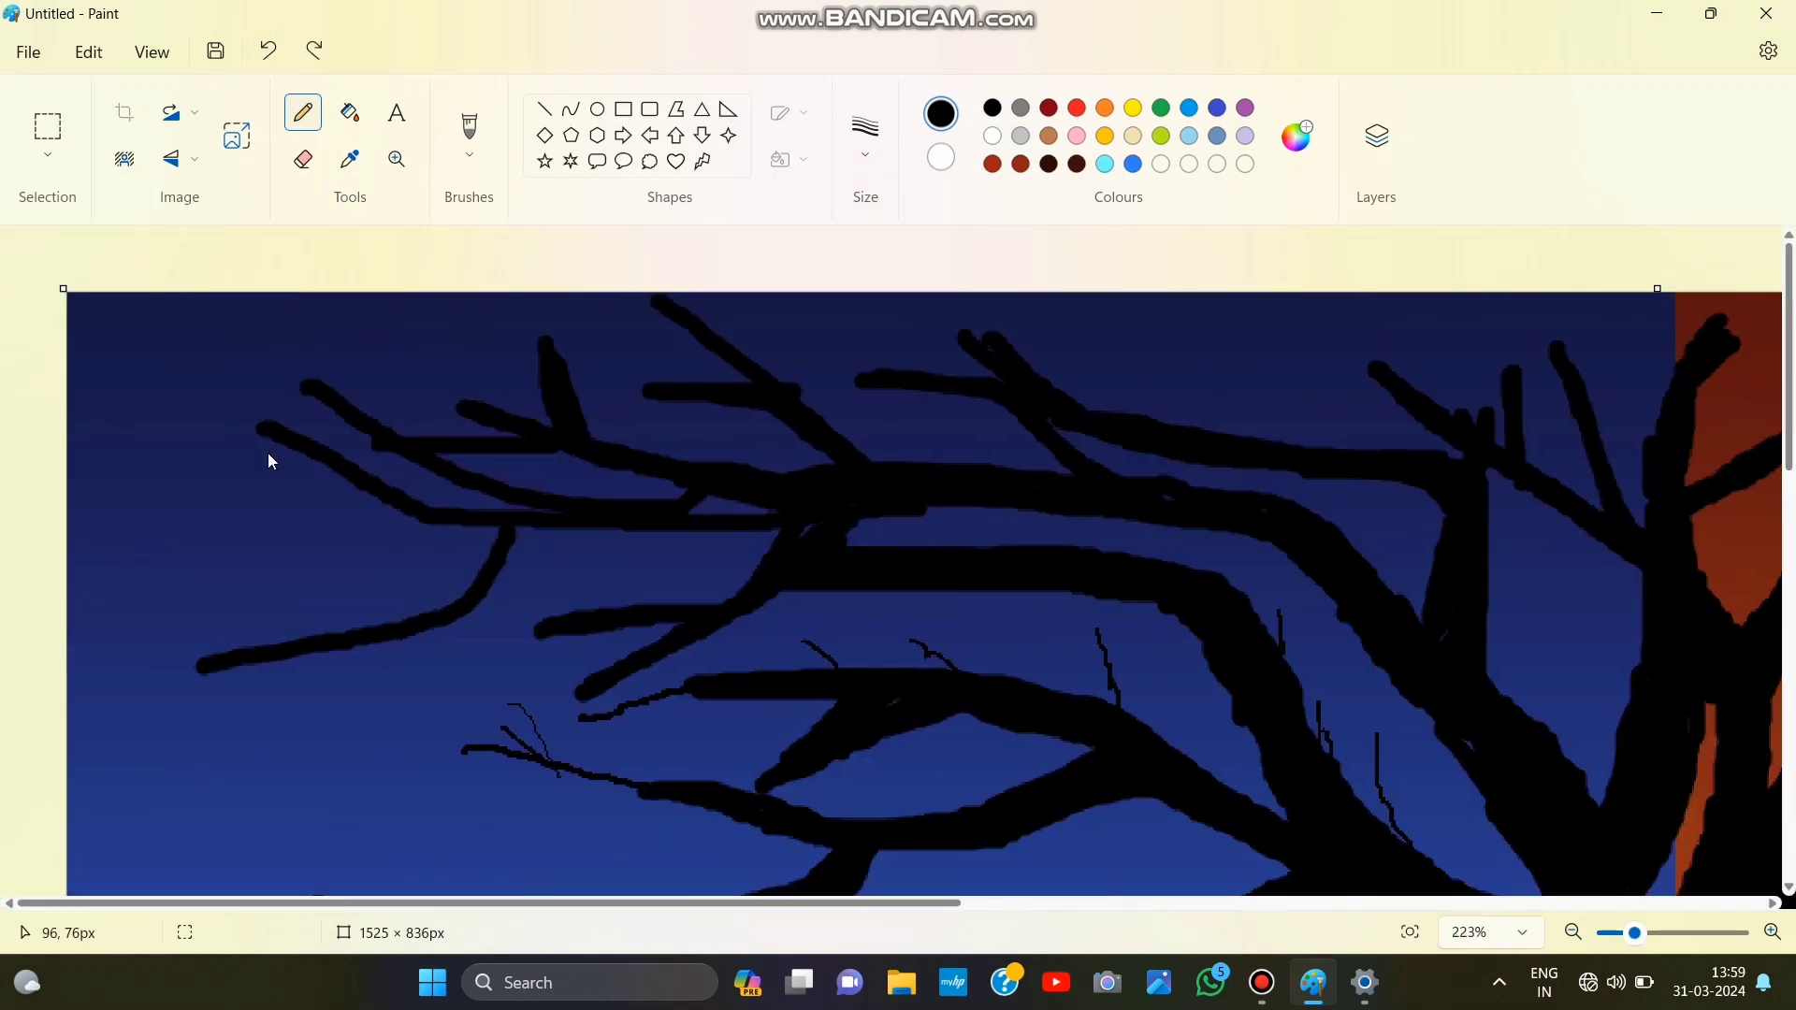
pyautogui.moveTo(205, 674); pyautogui.dragTo(159, 702)
pyautogui.moveTo(301, 456)
pyautogui.mouseDown()
pyautogui.moveTo(239, 464)
pyautogui.moveTo(185, 350)
pyautogui.mouseUp()
pyautogui.moveTo(297, 388)
pyautogui.mouseDown()
pyautogui.moveTo(172, 345)
pyautogui.moveTo(297, 386)
pyautogui.moveTo(241, 393)
pyautogui.mouseUp()
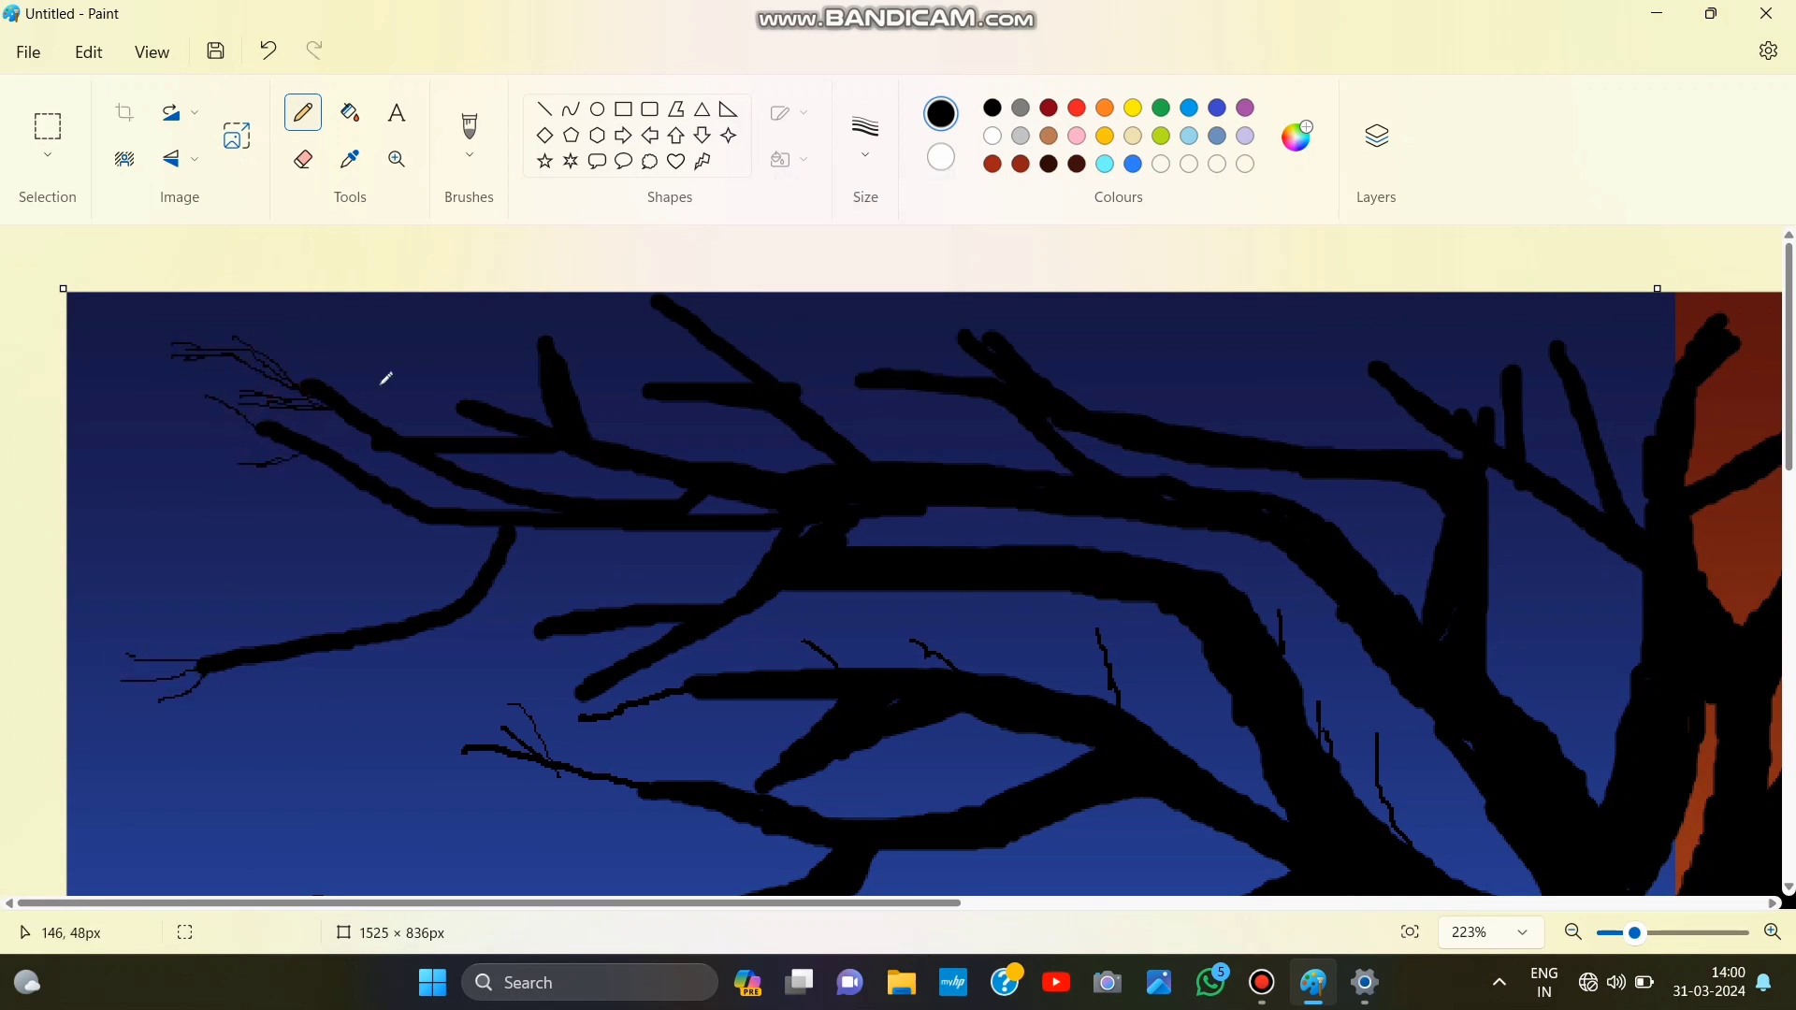
# Step: Add fine twigs to the next inner tip of the upper blue-side limb, undoing the stray strokes from the neighbouring upright branch
pyautogui.moveTo(468, 404); pyautogui.dragTo(389, 372)
pyautogui.moveTo(538, 367); pyautogui.dragTo(436, 338)
pyautogui.click(267, 50)
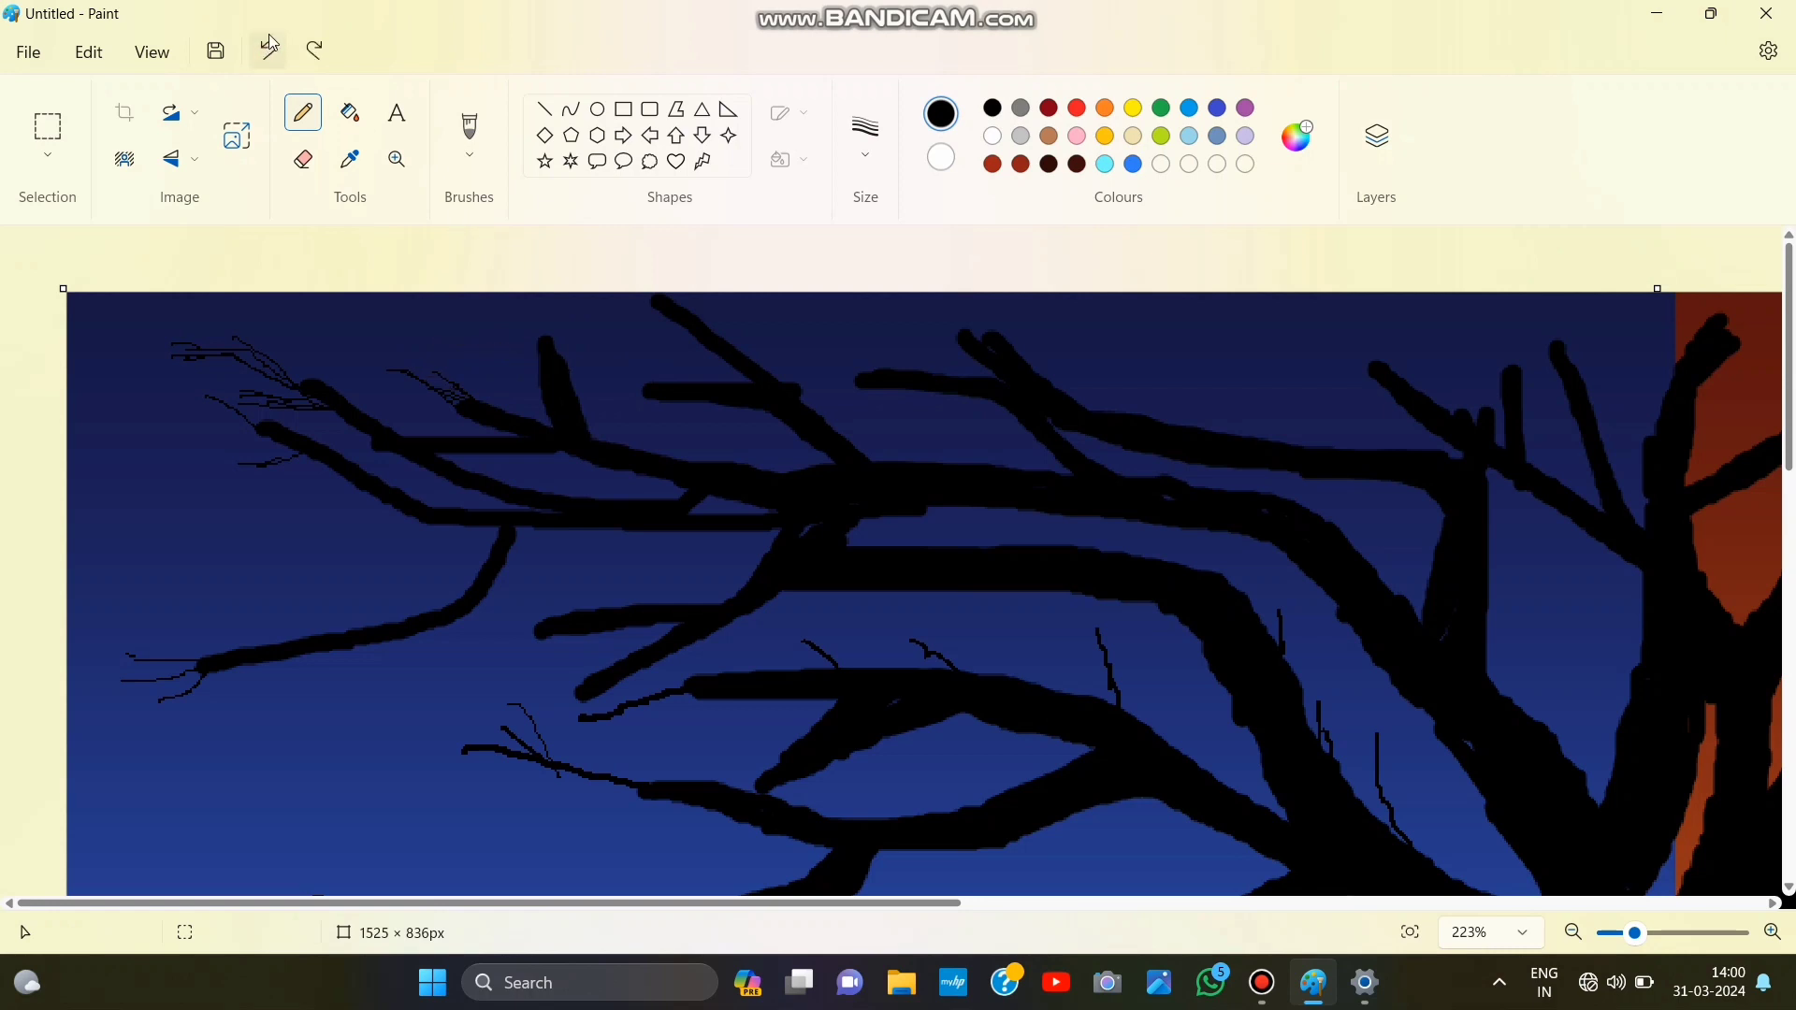
pyautogui.moveTo(539, 363); pyautogui.dragTo(409, 307)
pyautogui.click(268, 50)
# Step: Change the pencil size and draw thin twigs around the short horizontal and diagonal offshoots of the upper blue-side limb
pyautogui.click(865, 140)
pyautogui.click(862, 245)
pyautogui.moveTo(675, 318); pyautogui.dragTo(505, 315)
pyautogui.moveTo(480, 297)
pyautogui.mouseDown()
pyautogui.moveTo(697, 318)
pyautogui.moveTo(581, 355)
pyautogui.moveTo(692, 355)
pyautogui.mouseUp()
pyautogui.moveTo(797, 433)
pyautogui.mouseDown()
pyautogui.moveTo(654, 426)
pyautogui.moveTo(662, 411)
pyautogui.mouseUp()
pyautogui.moveTo(610, 415); pyautogui.dragTo(737, 435)
# Step: Draw long thin twigs branching outward from the undersides and inner bends of the two upper blue-side limbs
pyautogui.scroll(-1, 920, 538)
pyautogui.moveTo(924, 400); pyautogui.dragTo(1161, 407)
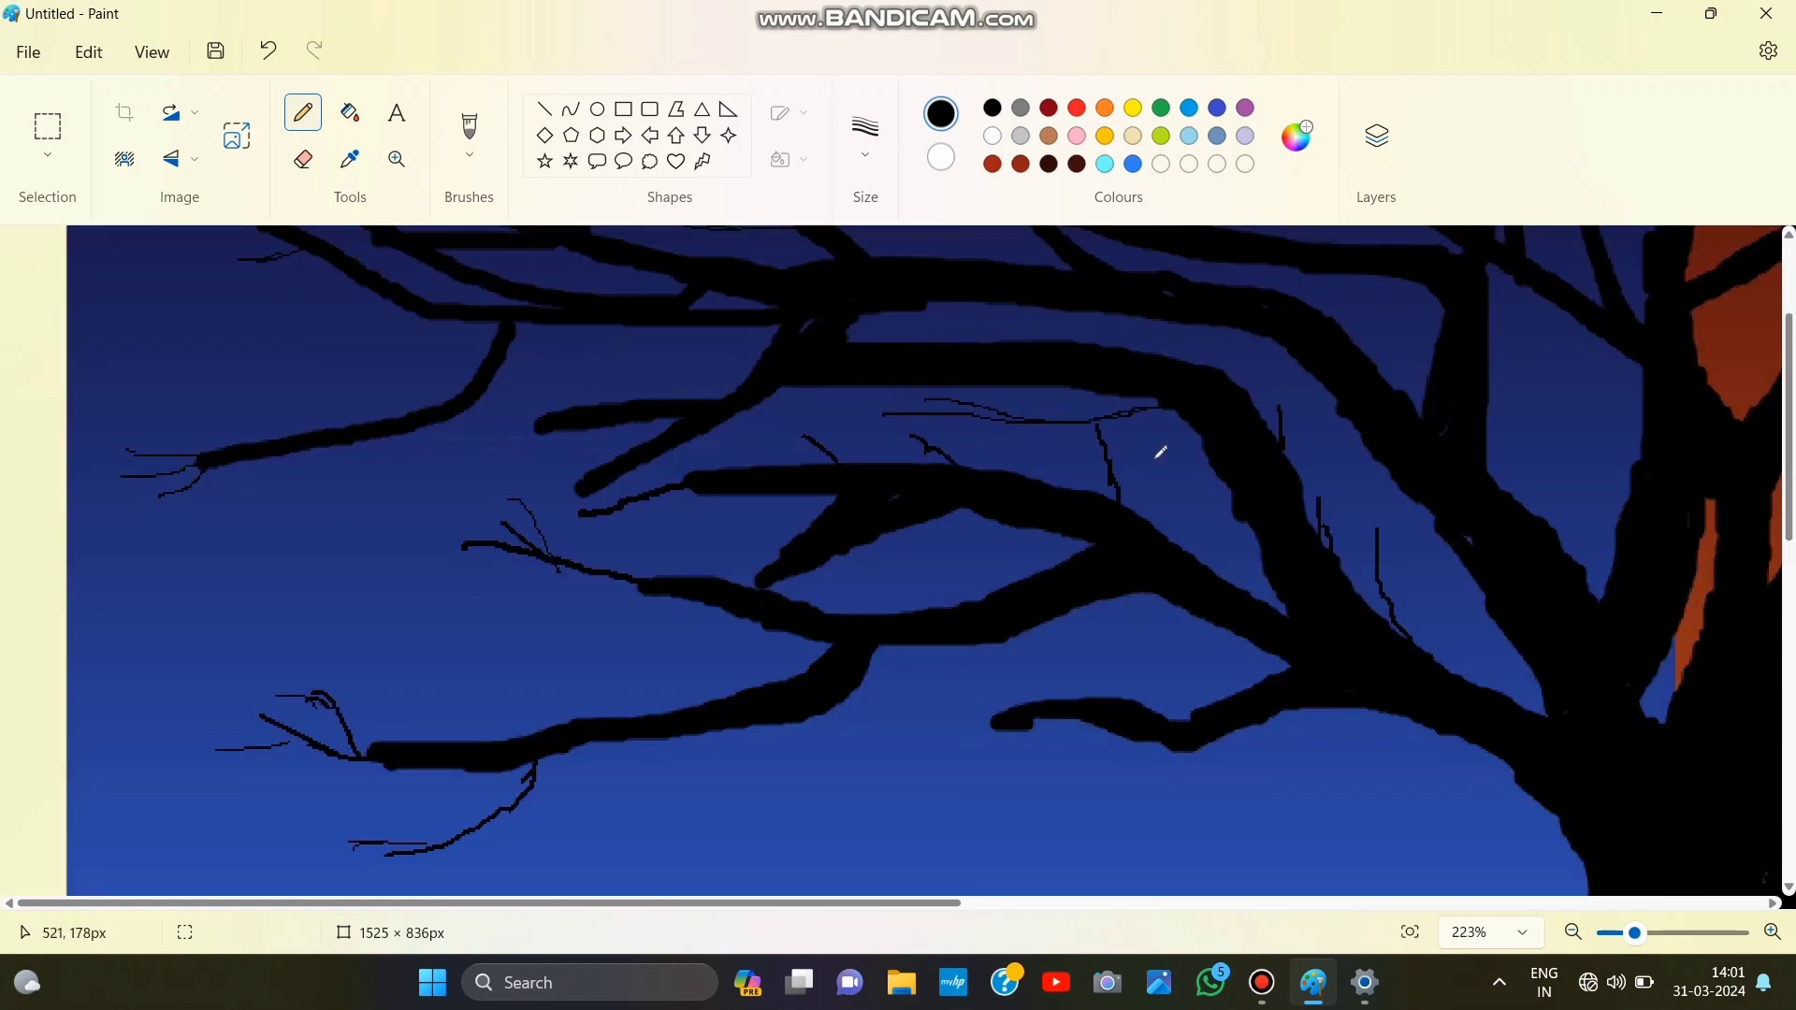
pyautogui.moveTo(1215, 468)
pyautogui.mouseDown()
pyautogui.moveTo(1175, 465)
pyautogui.moveTo(1214, 463)
pyautogui.mouseUp()
pyautogui.moveTo(1124, 426); pyautogui.dragTo(1220, 423)
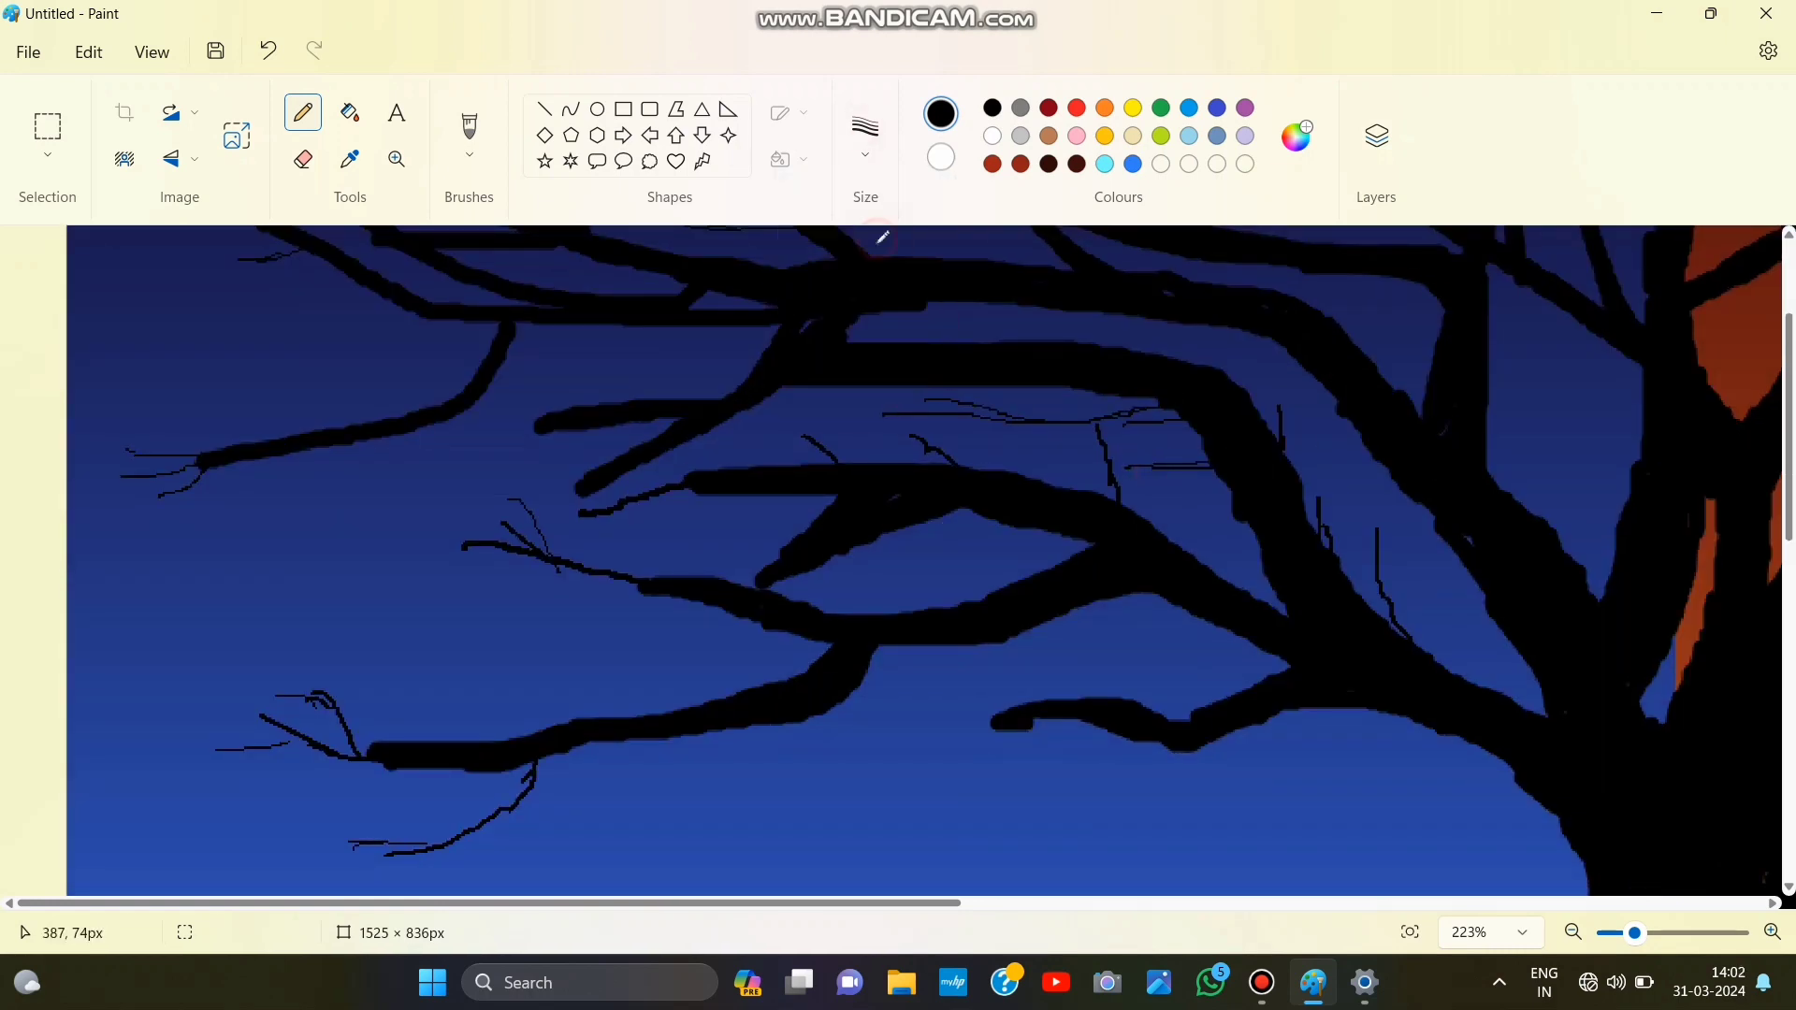
pyautogui.moveTo(1010, 329); pyautogui.dragTo(1156, 320)
# Step: Add a horizontal twig beside the central upright branch and 1 px forked twigs at the tip of the nearby blue-side branch
pyautogui.moveTo(703, 906); pyautogui.dragTo(1082, 905)
pyautogui.scroll(1, 1197, 804)
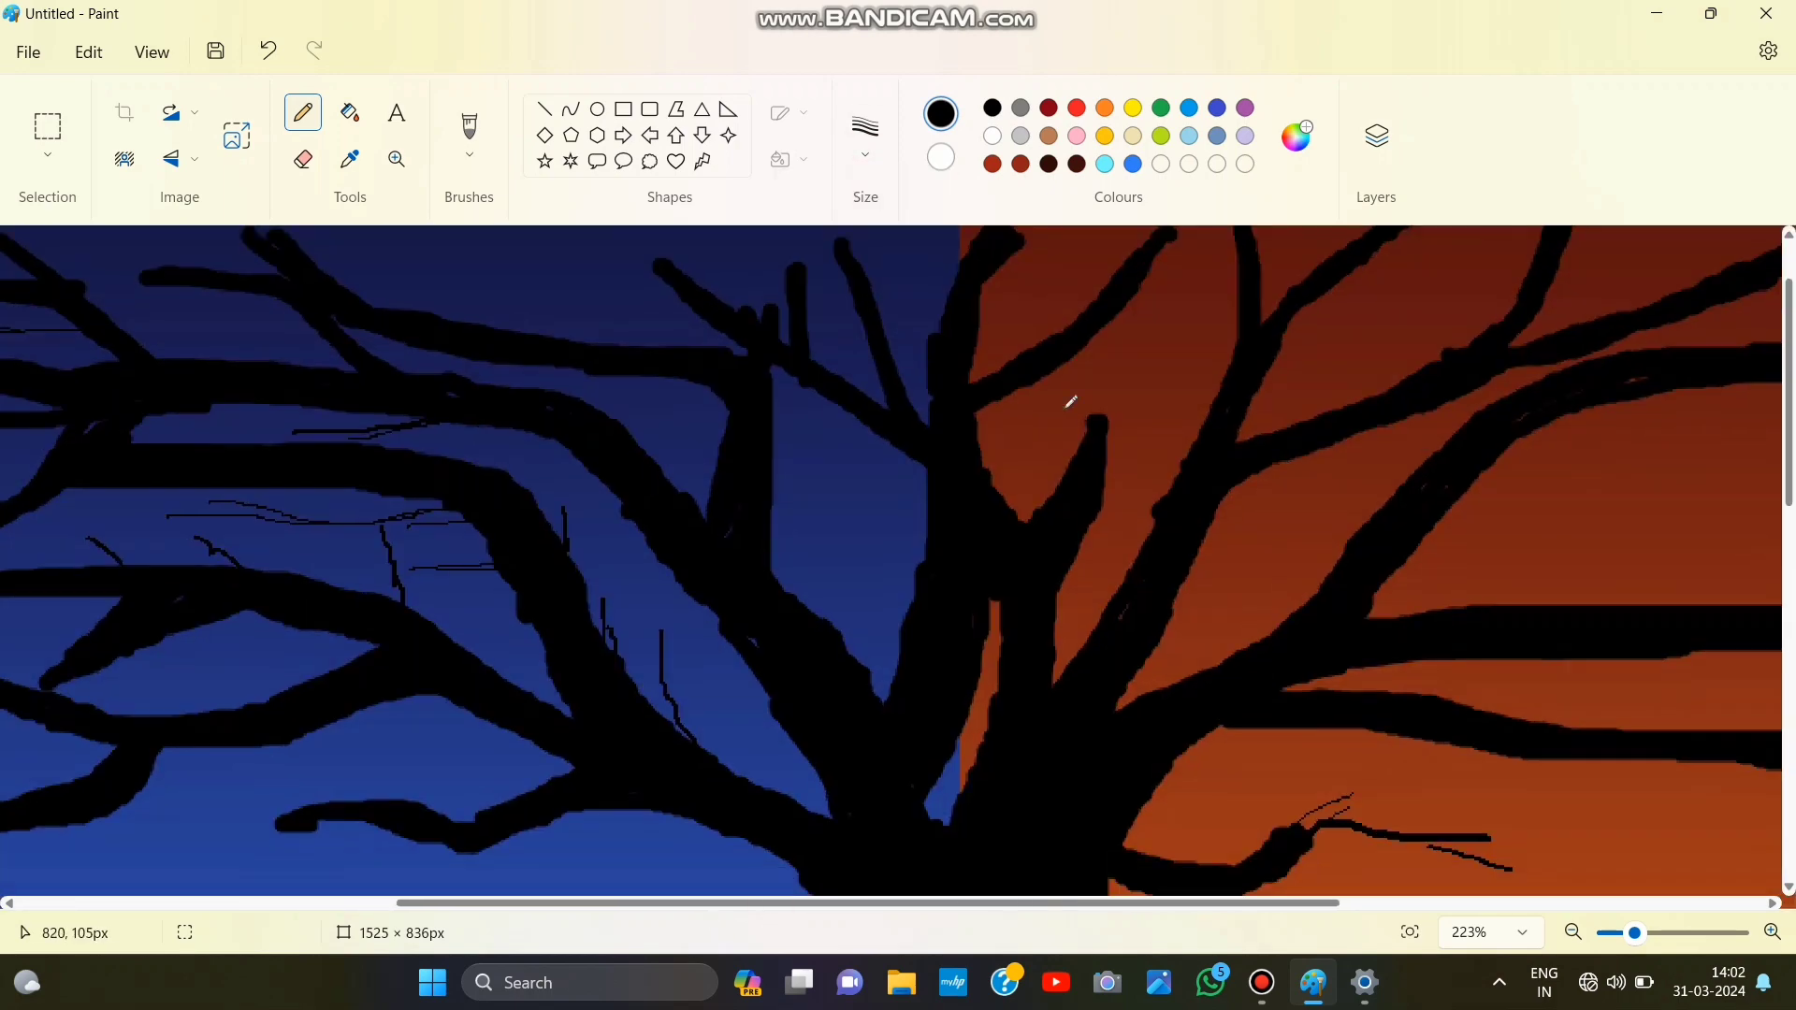
pyautogui.moveTo(906, 455)
pyautogui.mouseDown()
pyautogui.moveTo(780, 456)
pyautogui.moveTo(912, 460)
pyautogui.mouseUp()
pyautogui.moveTo(579, 250); pyautogui.dragTo(650, 267)
pyautogui.moveTo(546, 271); pyautogui.dragTo(631, 262)
pyautogui.click(866, 135)
pyautogui.click(848, 207)
pyautogui.moveTo(508, 247); pyautogui.dragTo(587, 265)
pyautogui.moveTo(509, 260); pyautogui.dragTo(567, 261)
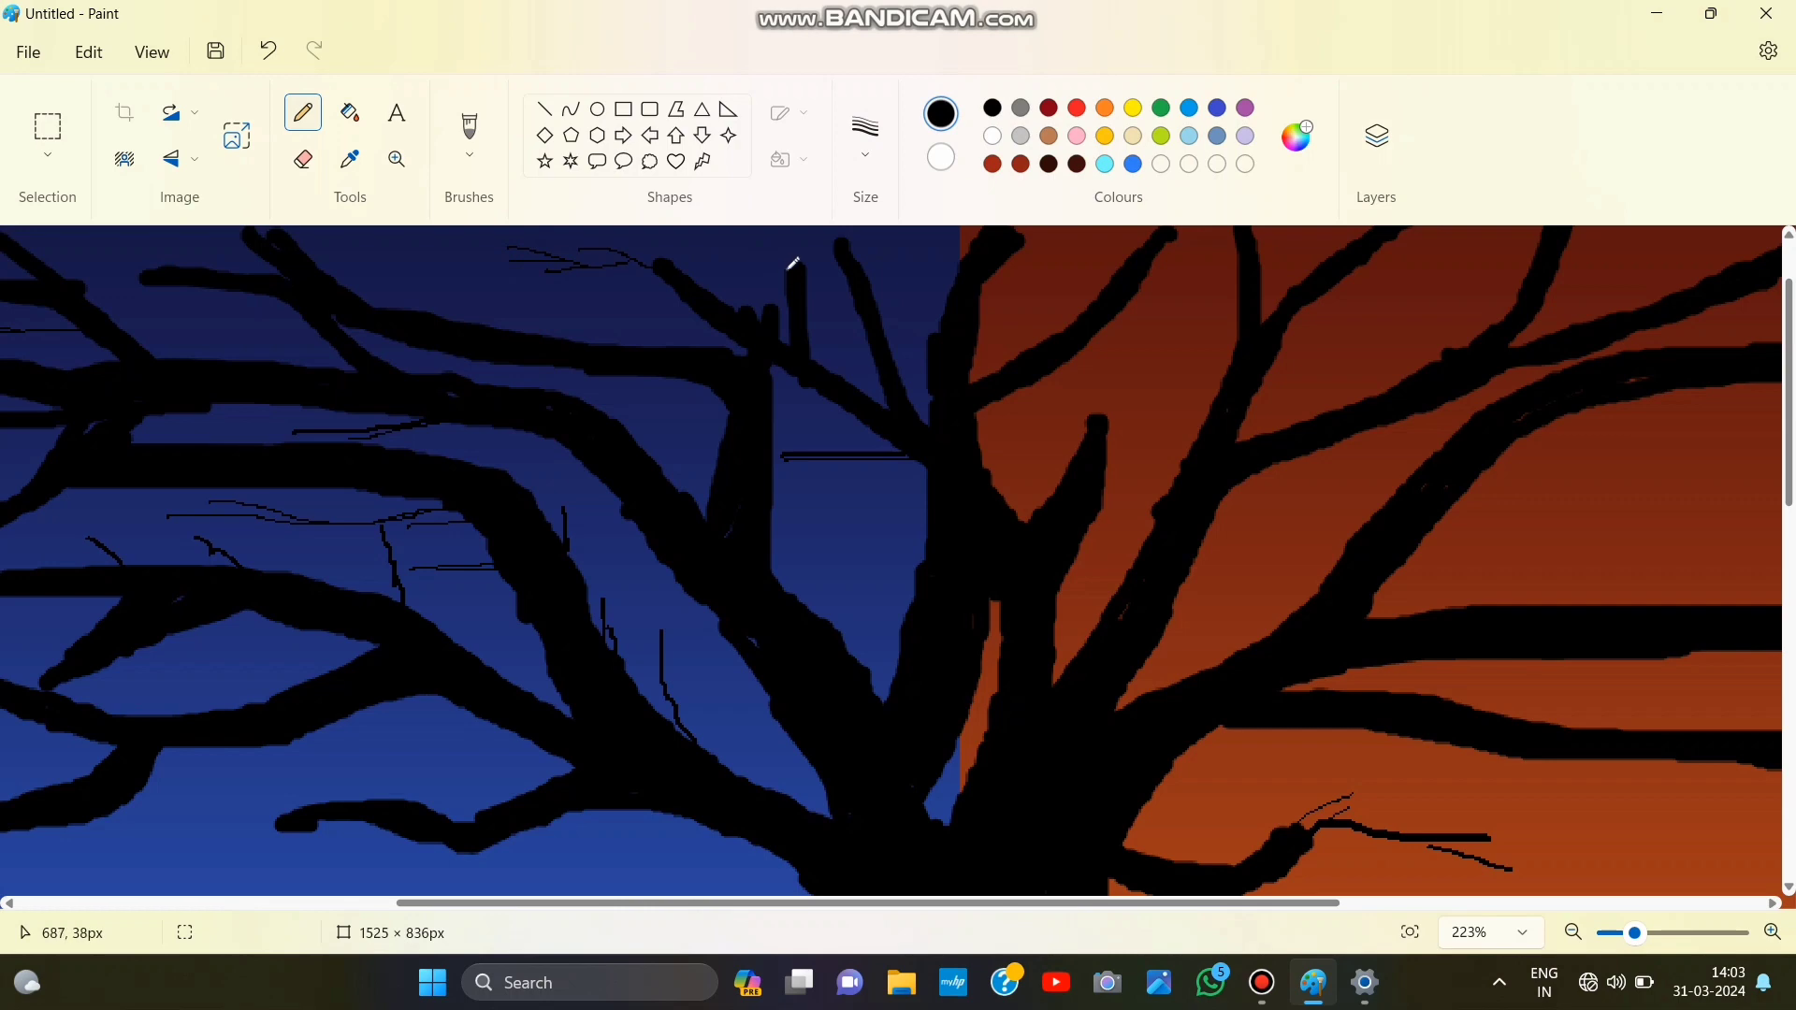
# Step: Draw fine twigs extending from both fork tips of the lowest long orange-side limb
pyautogui.hotkey('ctrl', '0')
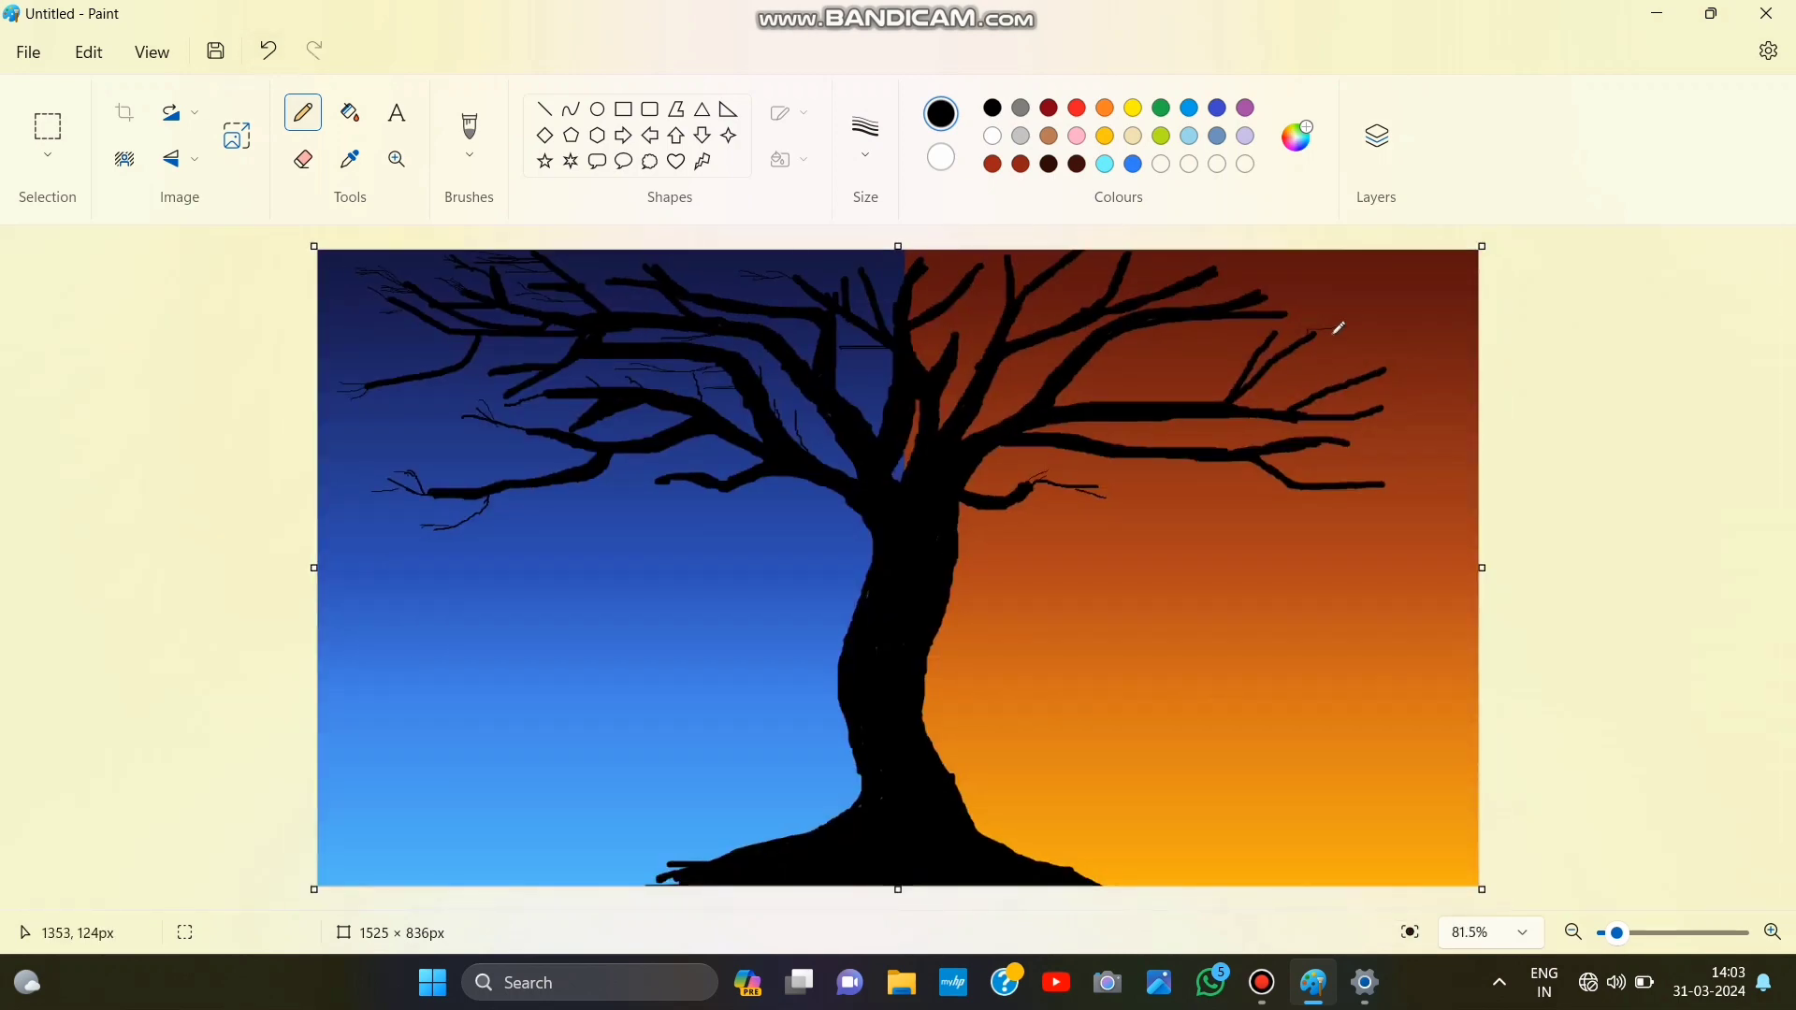
pyautogui.keyDown('ctrl'); pyautogui.scroll(5, 1338, 599); pyautogui.keyUp('ctrl')
pyautogui.scroll(4, 1524, 805)
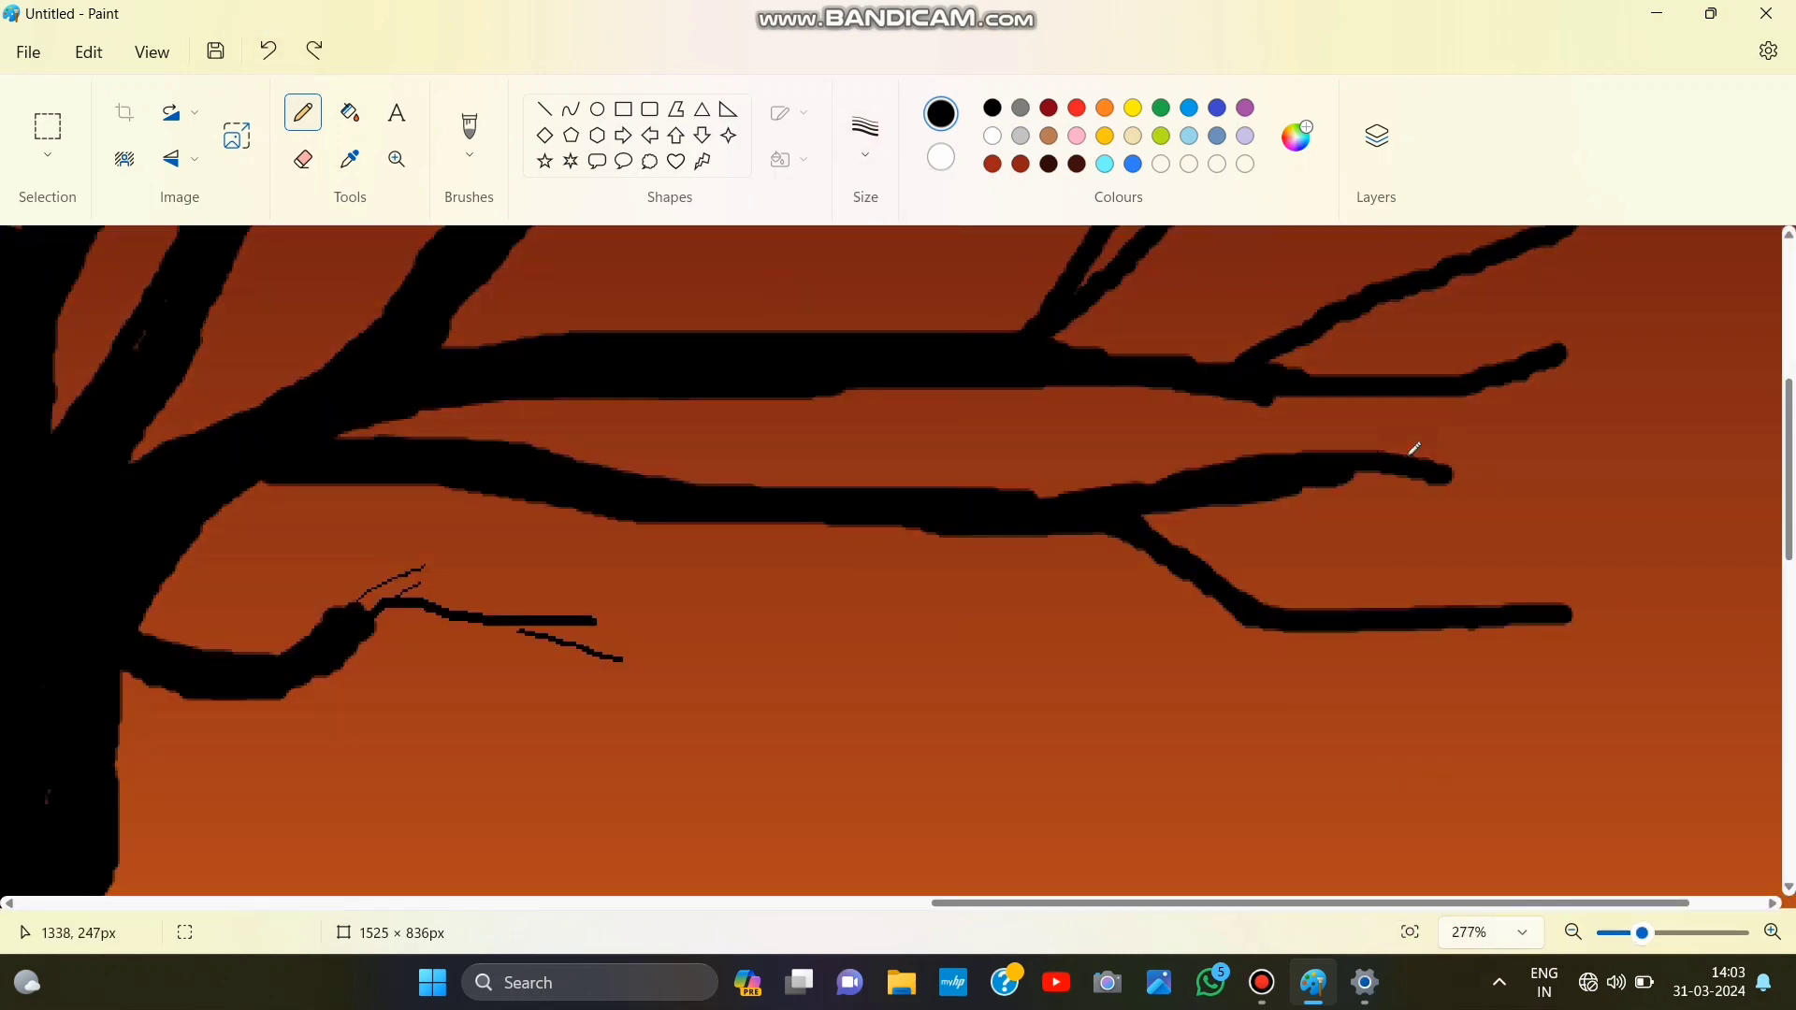
pyautogui.keyDown('ctrl'); pyautogui.scroll(-3, 1534, 524); pyautogui.keyUp('ctrl')
pyautogui.moveTo(1513, 516); pyautogui.dragTo(1579, 531)
pyautogui.moveTo(1578, 591); pyautogui.dragTo(1656, 611)
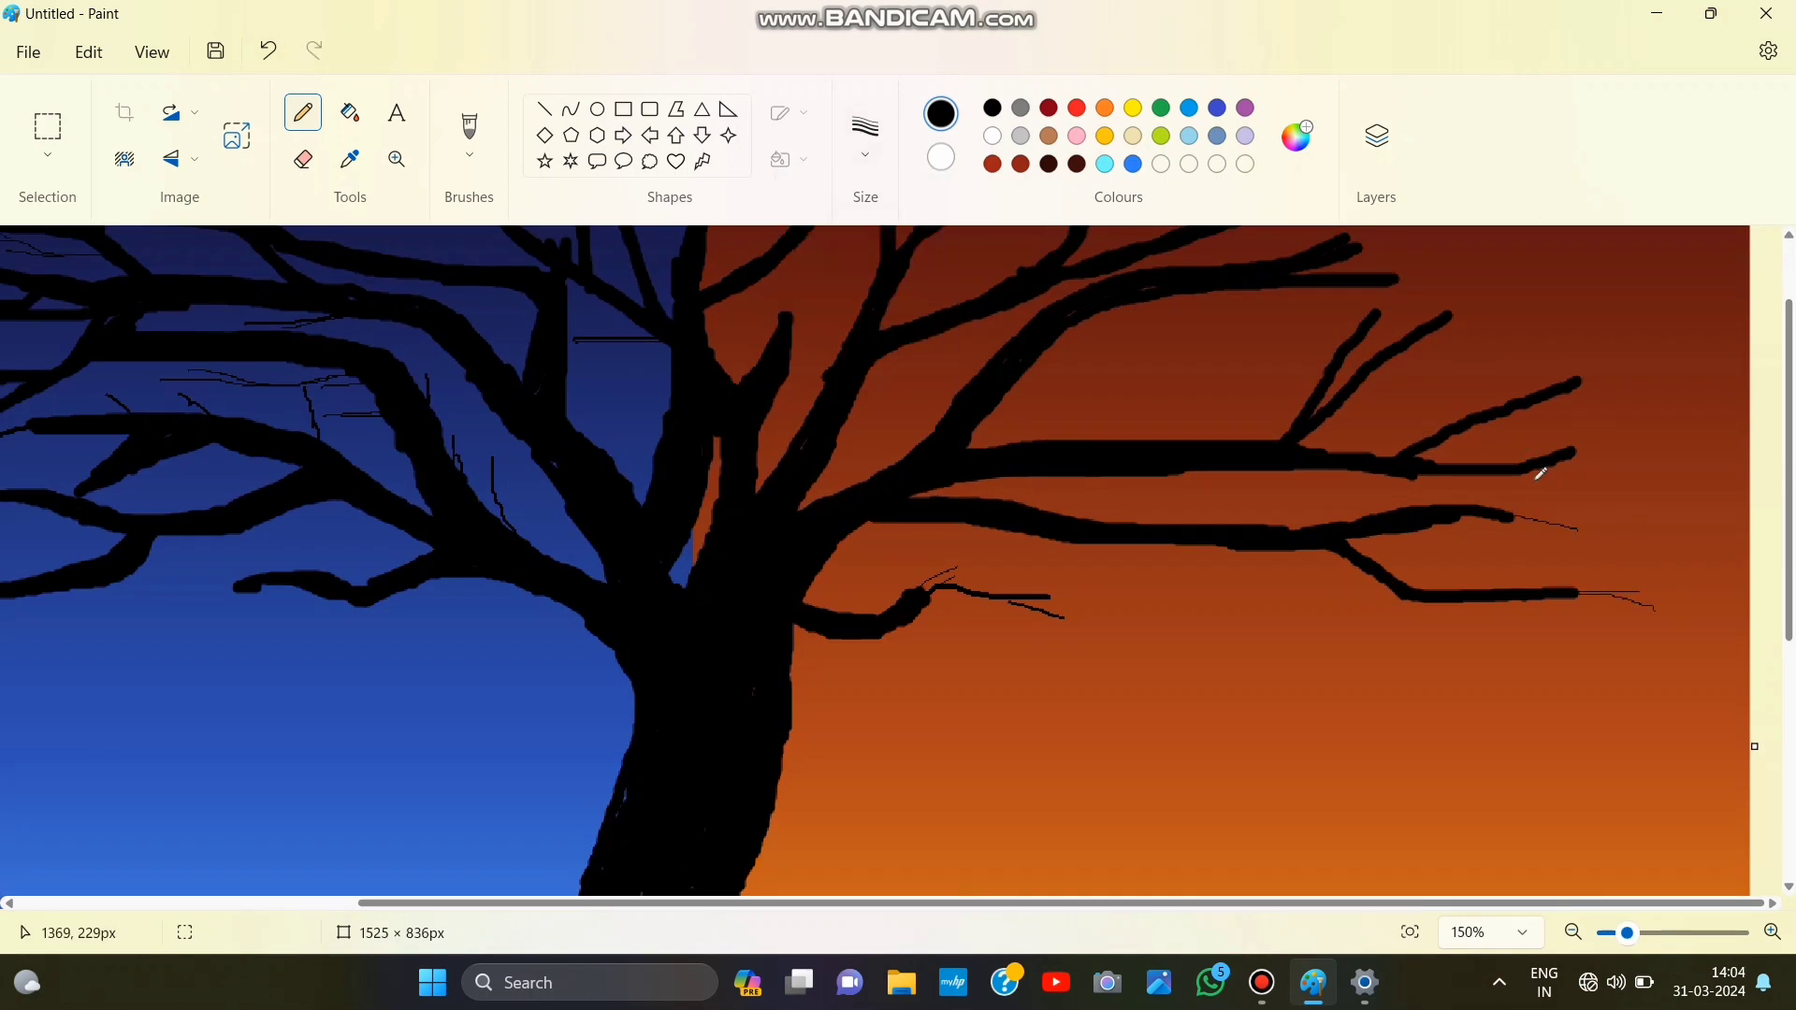
# Step: Draw fine forked twigs at the tips of the middle and upper orange-side limbs, undoing one misplaced stroke
pyautogui.moveTo(1567, 449); pyautogui.dragTo(1625, 439)
pyautogui.moveTo(1590, 438); pyautogui.dragTo(1670, 468)
pyautogui.hotkey('ctrl', 'z')
pyautogui.moveTo(1607, 380); pyautogui.dragTo(1650, 404)
pyautogui.moveTo(1449, 318); pyautogui.dragTo(1516, 315)
pyautogui.moveTo(1398, 280); pyautogui.dragTo(1433, 287)
# Step: Set the pencil to 1 px and add short twigs to the short curved orange-side branch and the lower blue-side limbs
pyautogui.click(866, 138)
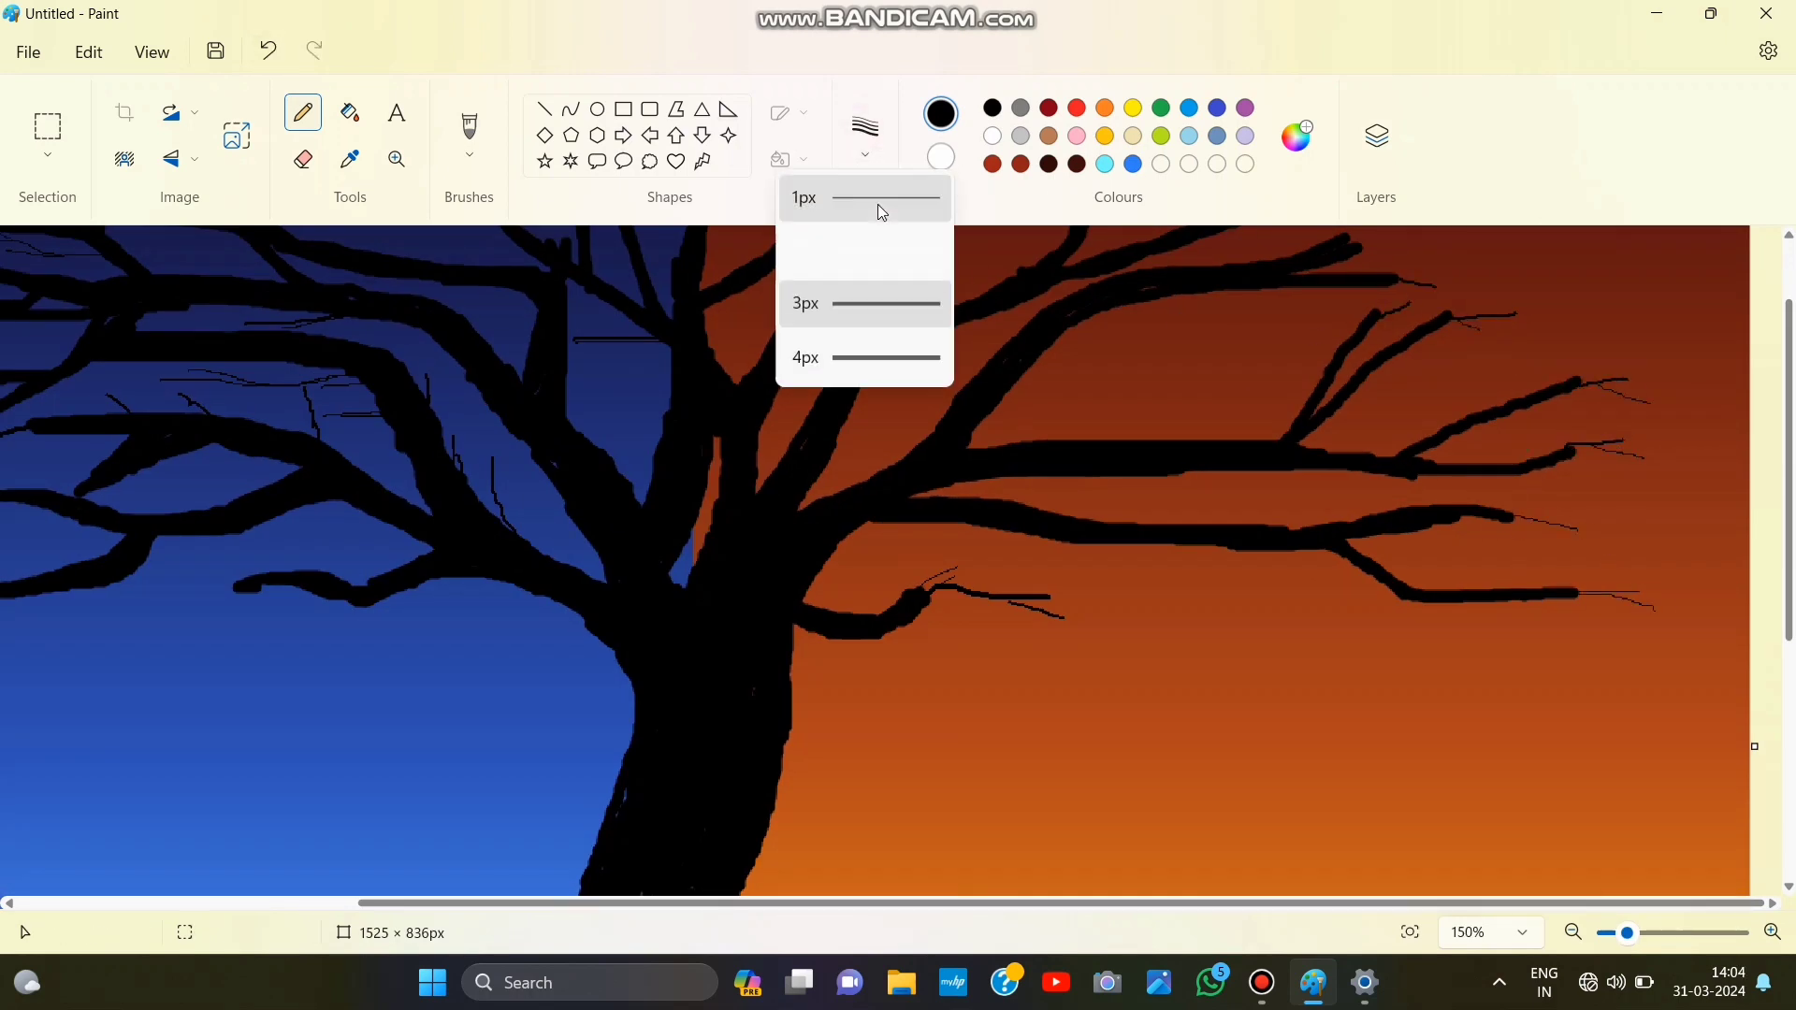
pyautogui.click(883, 213)
pyautogui.scroll(-1, 882, 473)
pyautogui.click(866, 138)
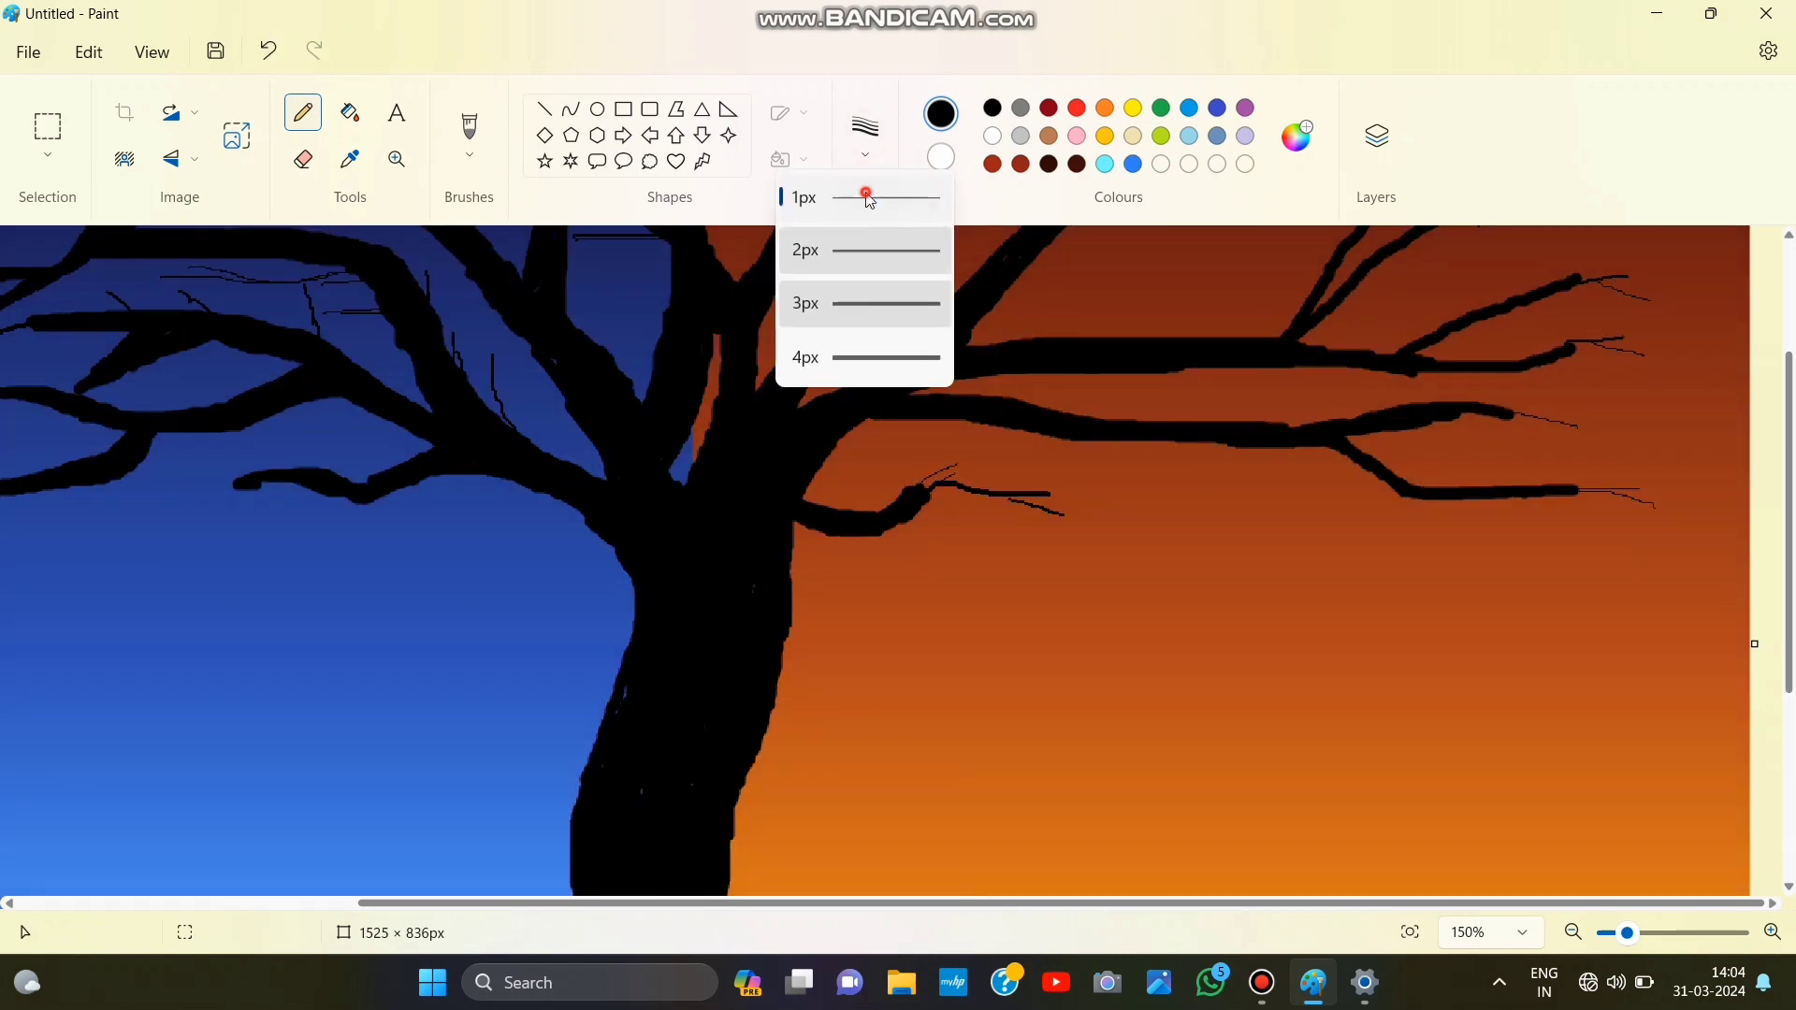
pyautogui.click(861, 193)
pyautogui.moveTo(1060, 512); pyautogui.dragTo(1097, 503)
pyautogui.scroll(3, 510, 610)
pyautogui.moveTo(532, 604); pyautogui.dragTo(533, 635)
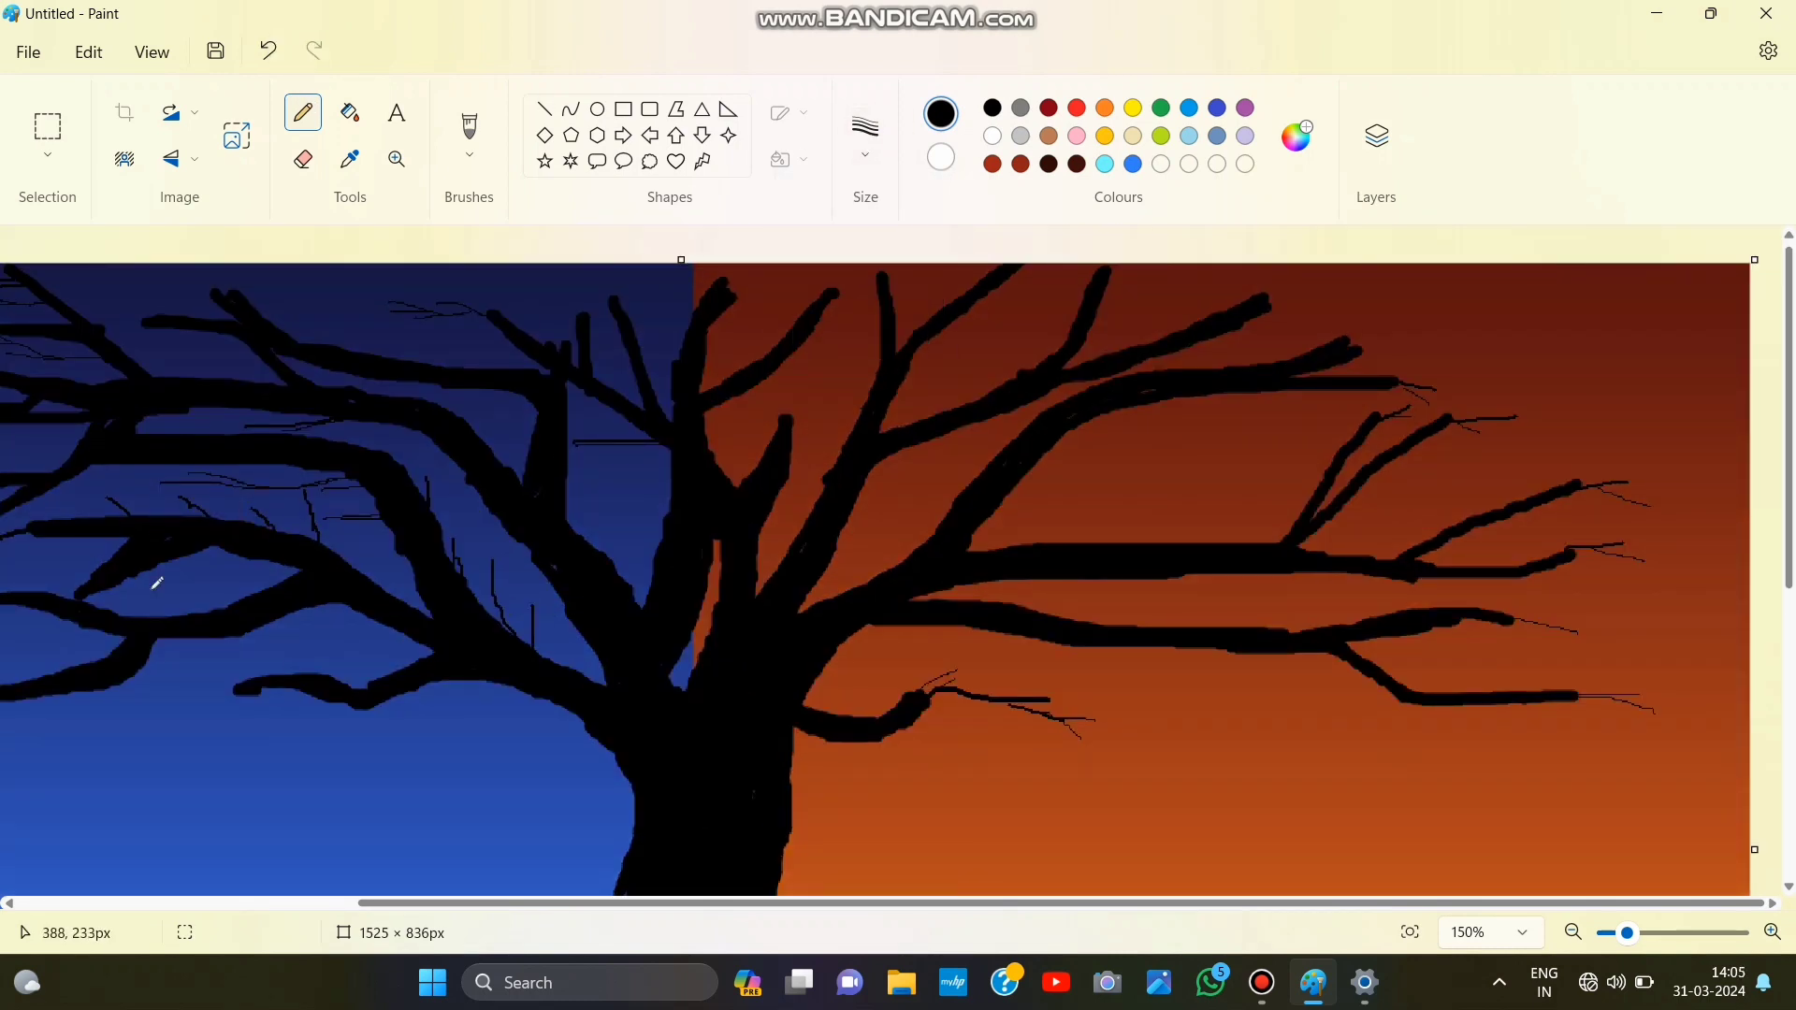
pyautogui.moveTo(153, 589); pyautogui.dragTo(183, 615)
pyautogui.click(1409, 933)
pyautogui.click(272, 54)
# Step: With the Brush, widen the blue-side base of the trunk and outline uneven ground along the canvas's lower edge
pyautogui.click(469, 131)
pyautogui.moveTo(853, 727)
pyautogui.mouseDown()
pyautogui.moveTo(819, 818)
pyautogui.moveTo(667, 861)
pyautogui.moveTo(312, 874)
pyautogui.moveTo(652, 885)
pyautogui.moveTo(548, 884)
pyautogui.moveTo(857, 733)
pyautogui.moveTo(880, 787)
pyautogui.moveTo(754, 849)
pyautogui.mouseUp()
pyautogui.moveTo(1062, 868)
pyautogui.mouseDown()
pyautogui.moveTo(1477, 865)
pyautogui.moveTo(1076, 877)
pyautogui.moveTo(1376, 870)
pyautogui.mouseUp()
pyautogui.hotkey('ctrl', 'z')
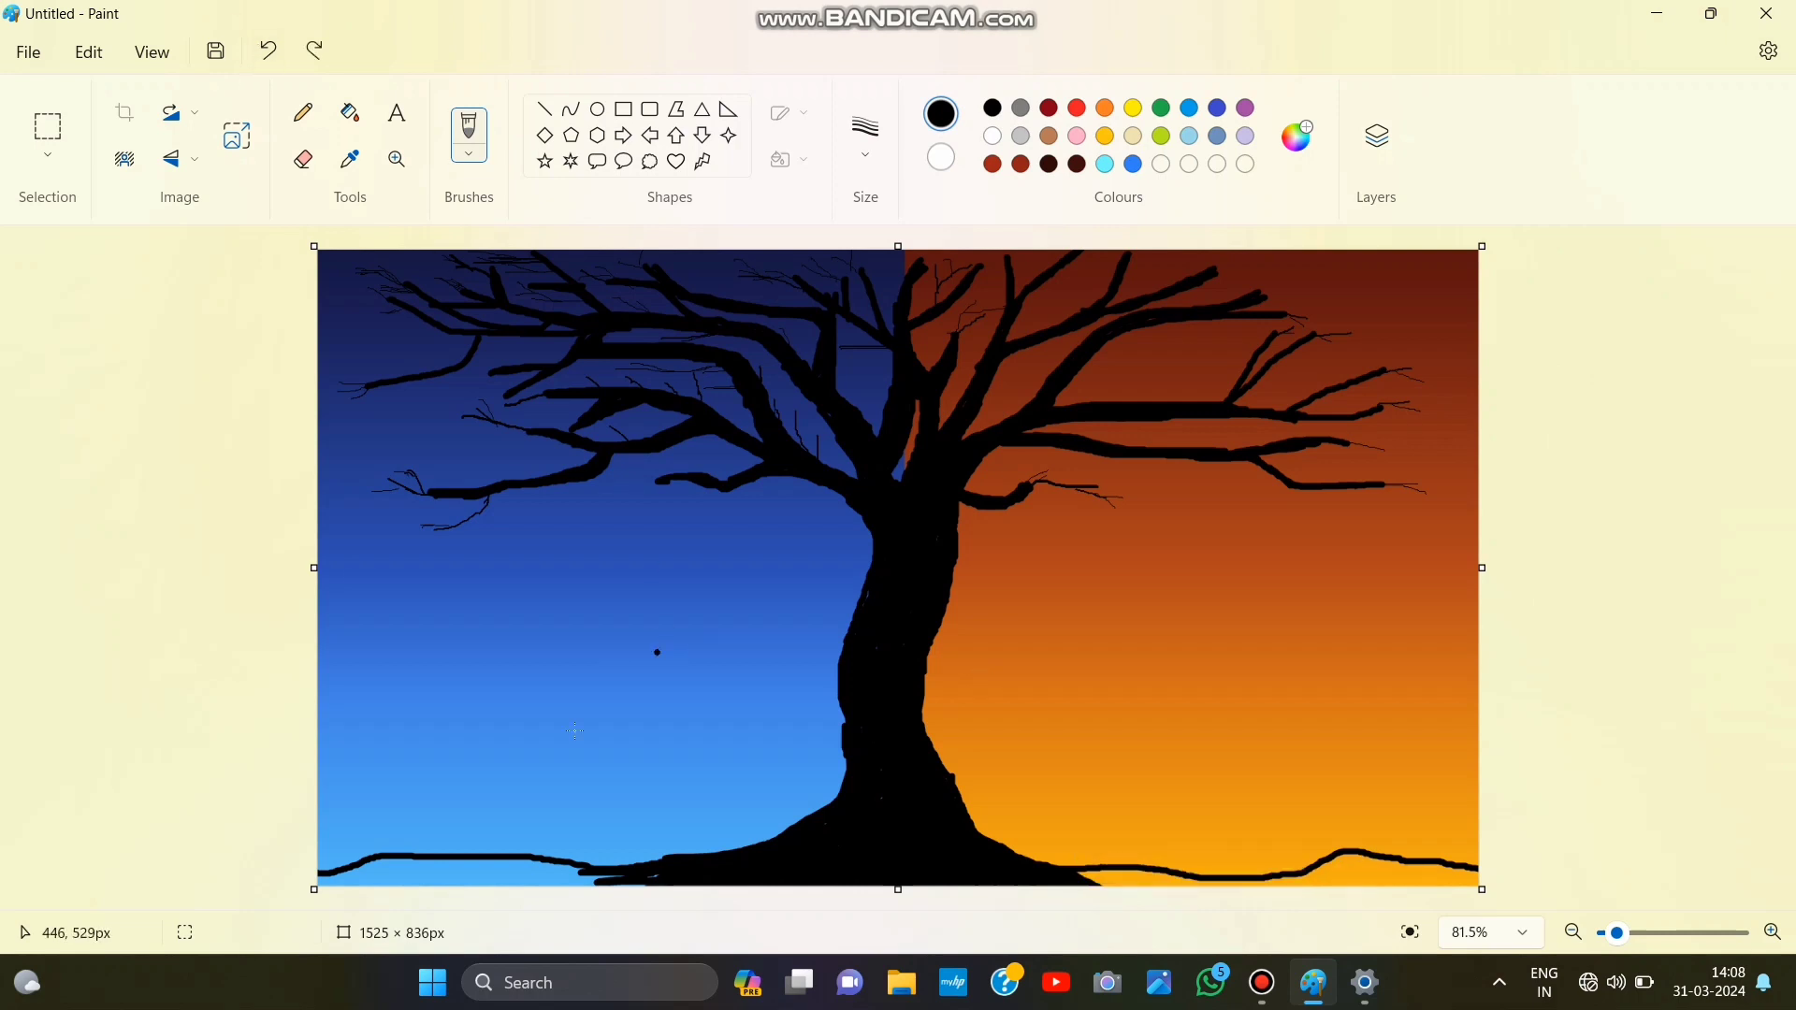
# Step: Fill the blue-side ground strip with black brush strokes and raise its outer end slightly, undoing the excess strokes
pyautogui.moveTo(655, 877); pyautogui.dragTo(375, 870)
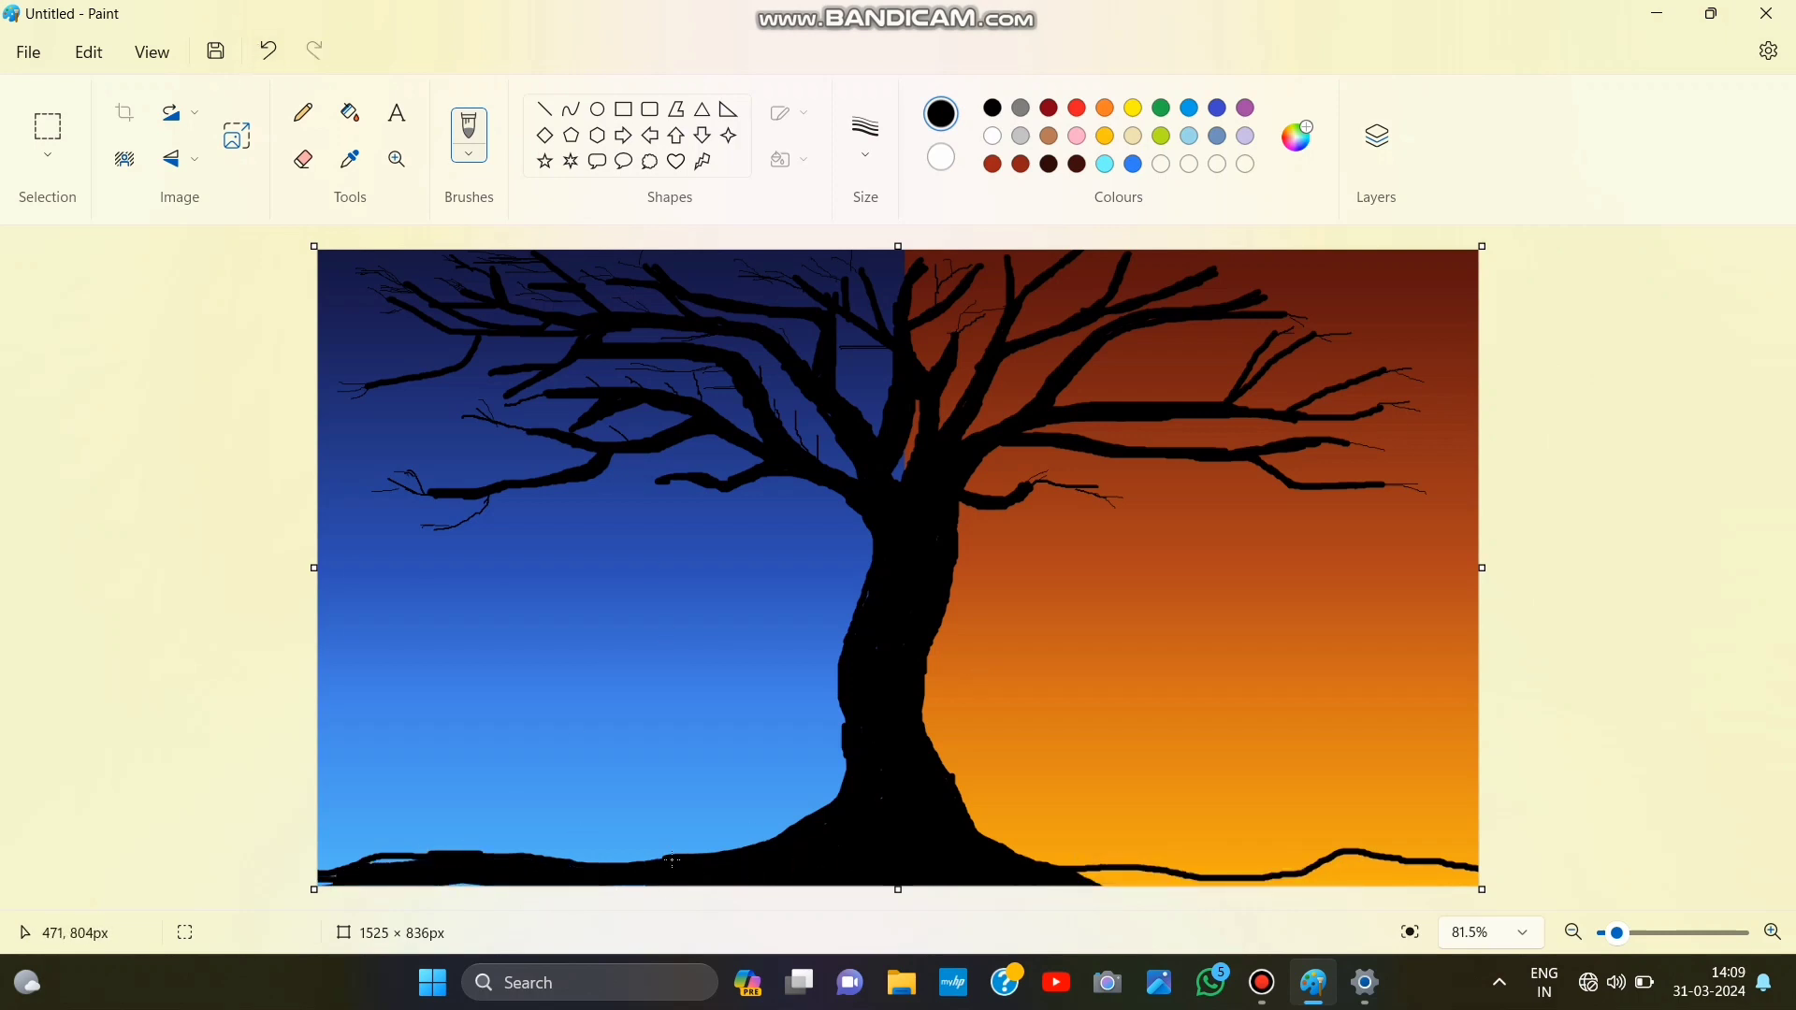
pyautogui.moveTo(671, 860); pyautogui.dragTo(468, 853)
pyautogui.hotkey('ctrl', 'z')
pyautogui.moveTo(330, 842); pyautogui.dragTo(319, 874)
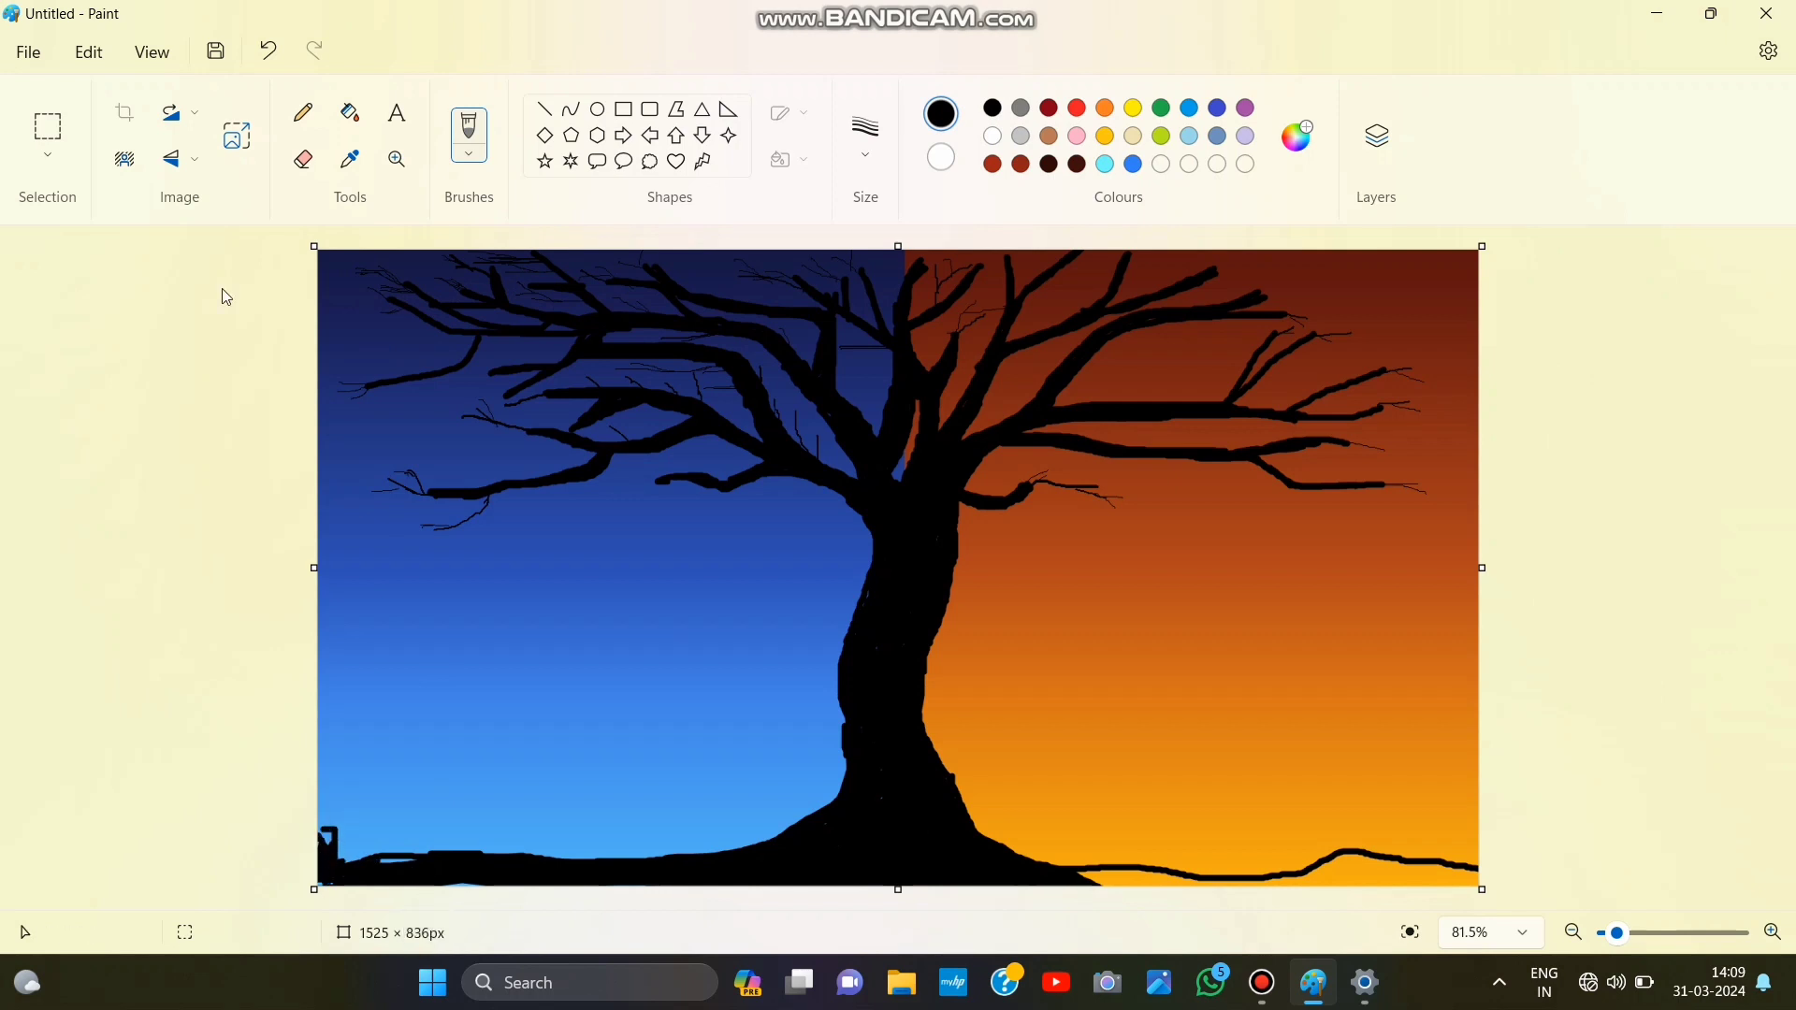
pyautogui.hotkey('ctrl', 'z')
pyautogui.moveTo(410, 864); pyautogui.dragTo(344, 873)
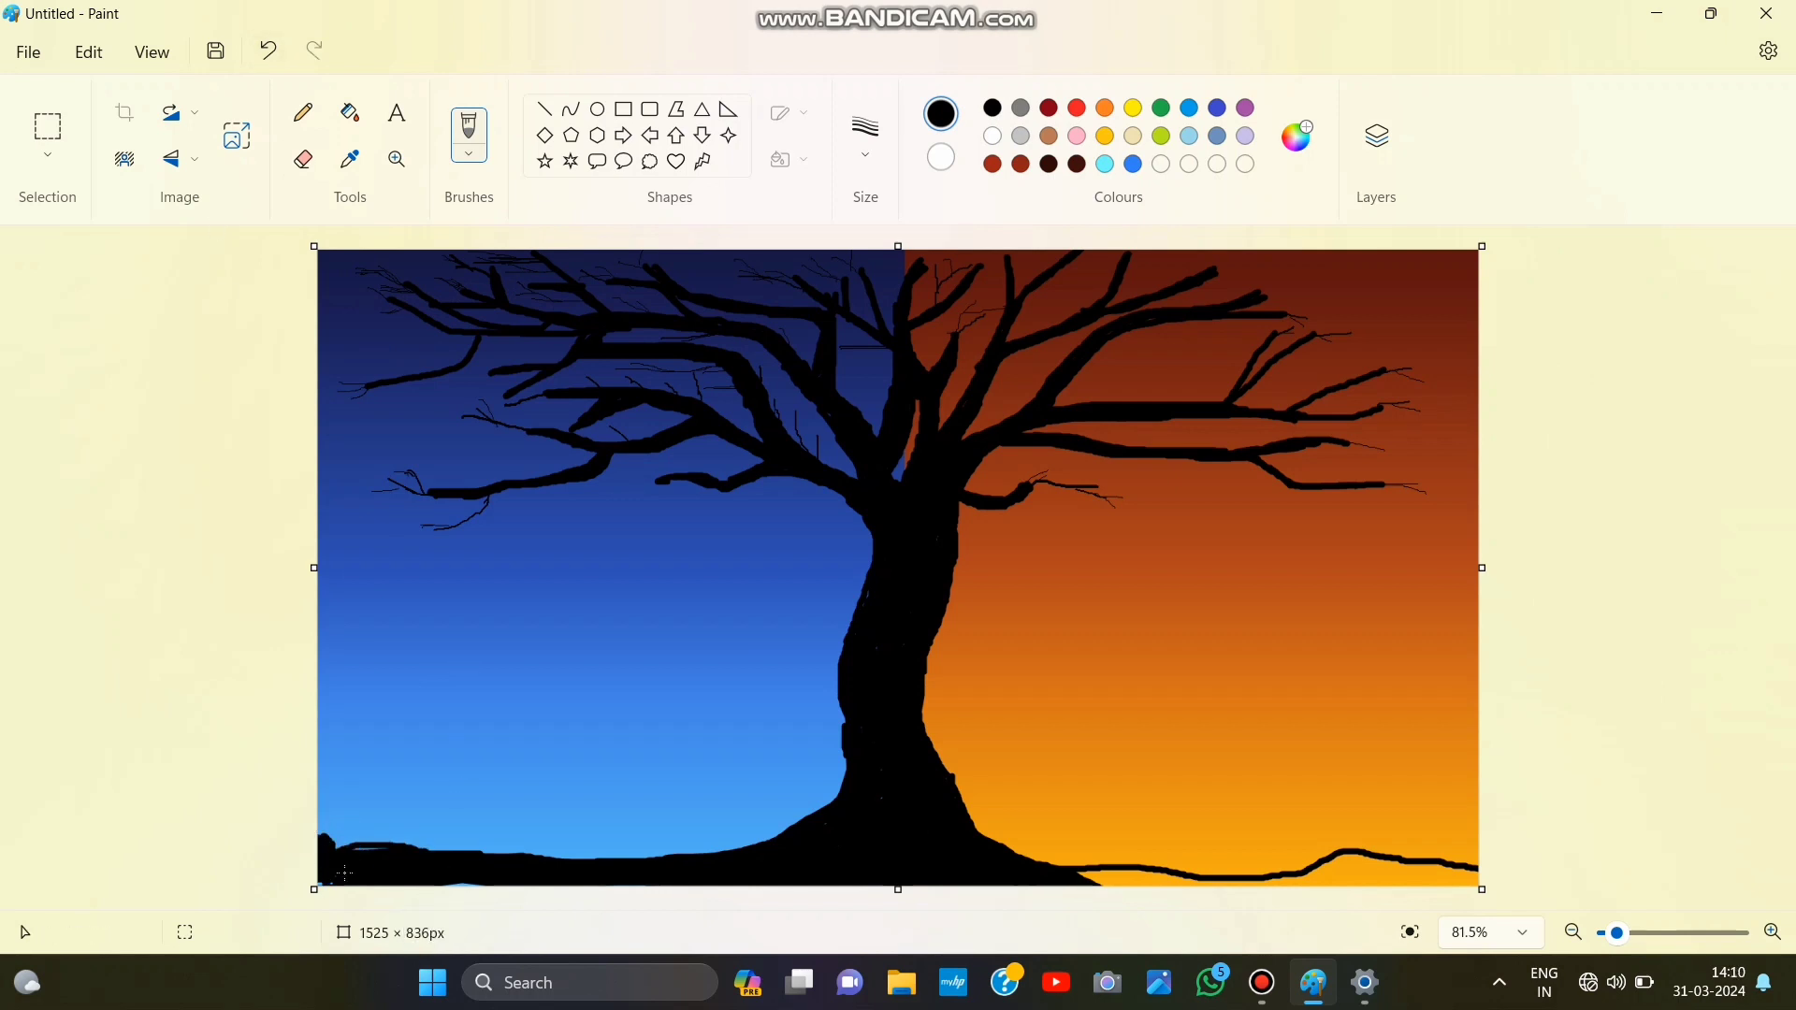
pyautogui.moveTo(458, 865)
pyautogui.mouseDown()
pyautogui.moveTo(492, 844)
pyautogui.moveTo(626, 879)
pyautogui.mouseUp()
# Step: Fill the orange-side ground strip with black brush strokes and lower the display brightness
pyautogui.moveTo(1071, 878); pyautogui.dragTo(1248, 879)
pyautogui.click(1617, 982)
pyautogui.moveTo(1529, 766); pyautogui.dragTo(1508, 766)
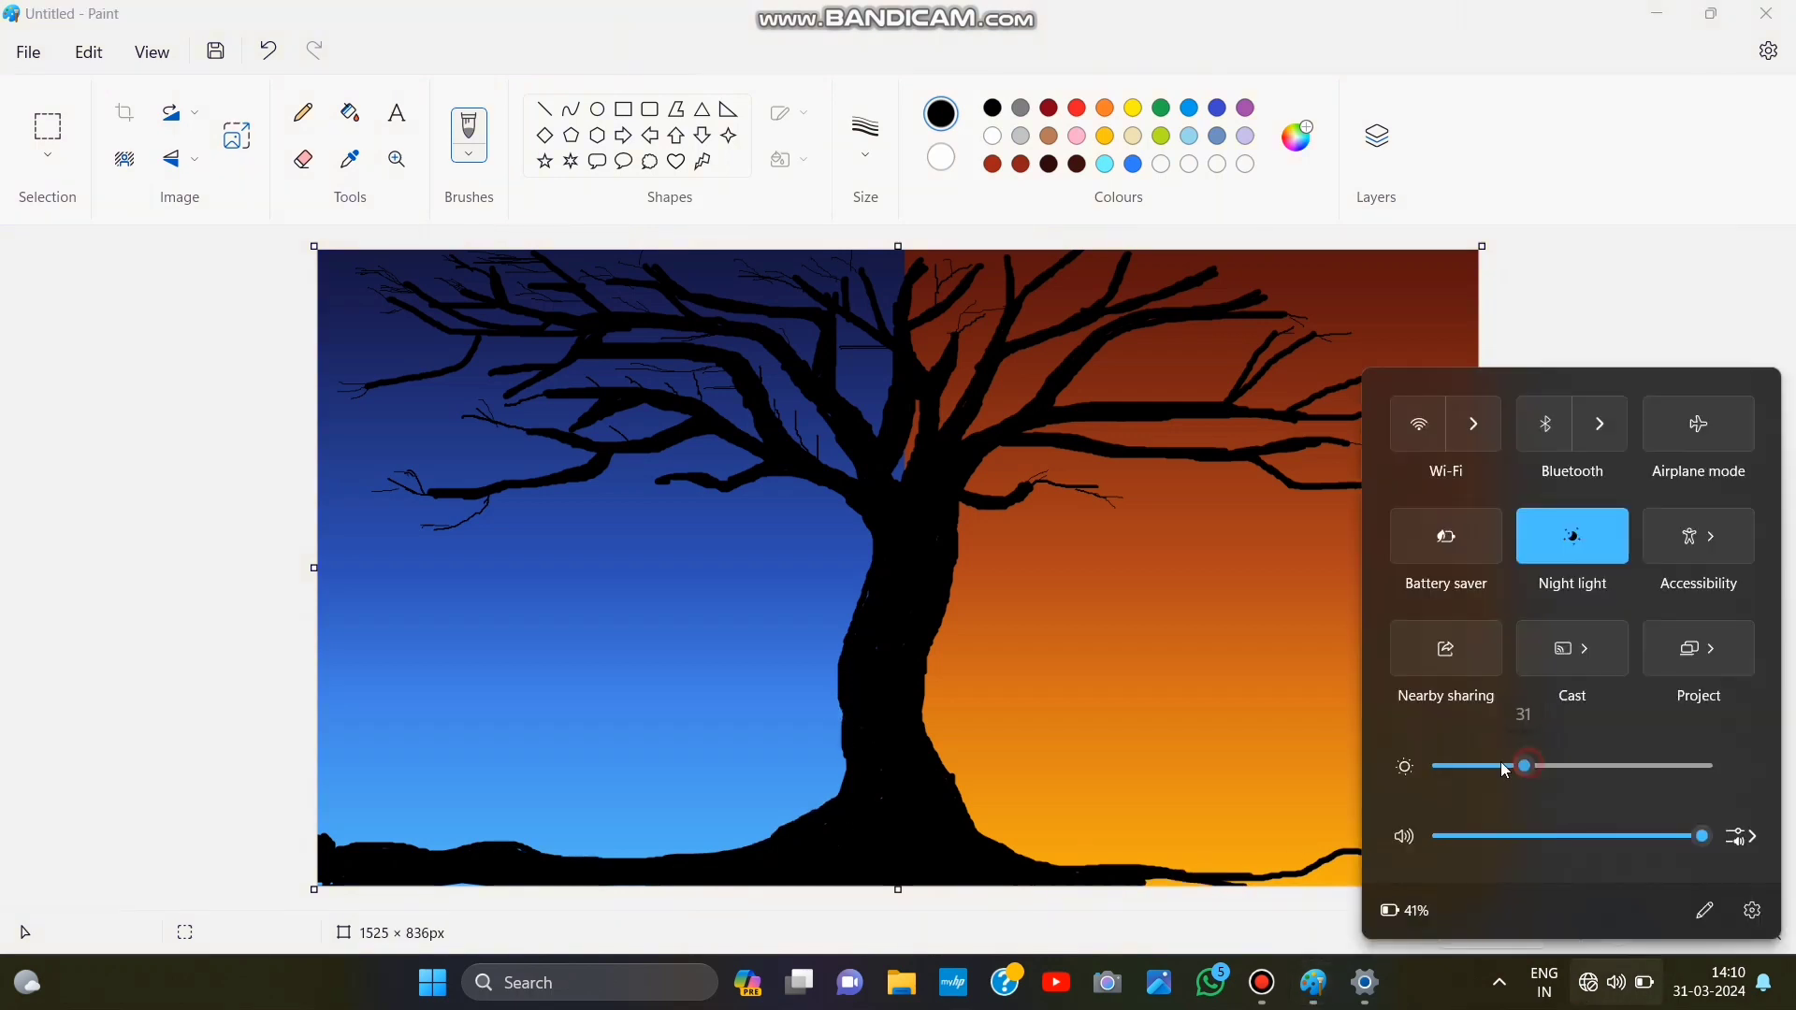
pyautogui.click(1617, 983)
pyautogui.moveTo(1193, 877)
pyautogui.mouseDown()
pyautogui.moveTo(1428, 876)
pyautogui.moveTo(1036, 863)
pyautogui.moveTo(1307, 859)
pyautogui.mouseUp()
# Step: Set the pencil to 2 px and draw fine forked twigs growing from both sides of the trunk, undoing a stray stroke
pyautogui.click(303, 114)
pyautogui.click(866, 140)
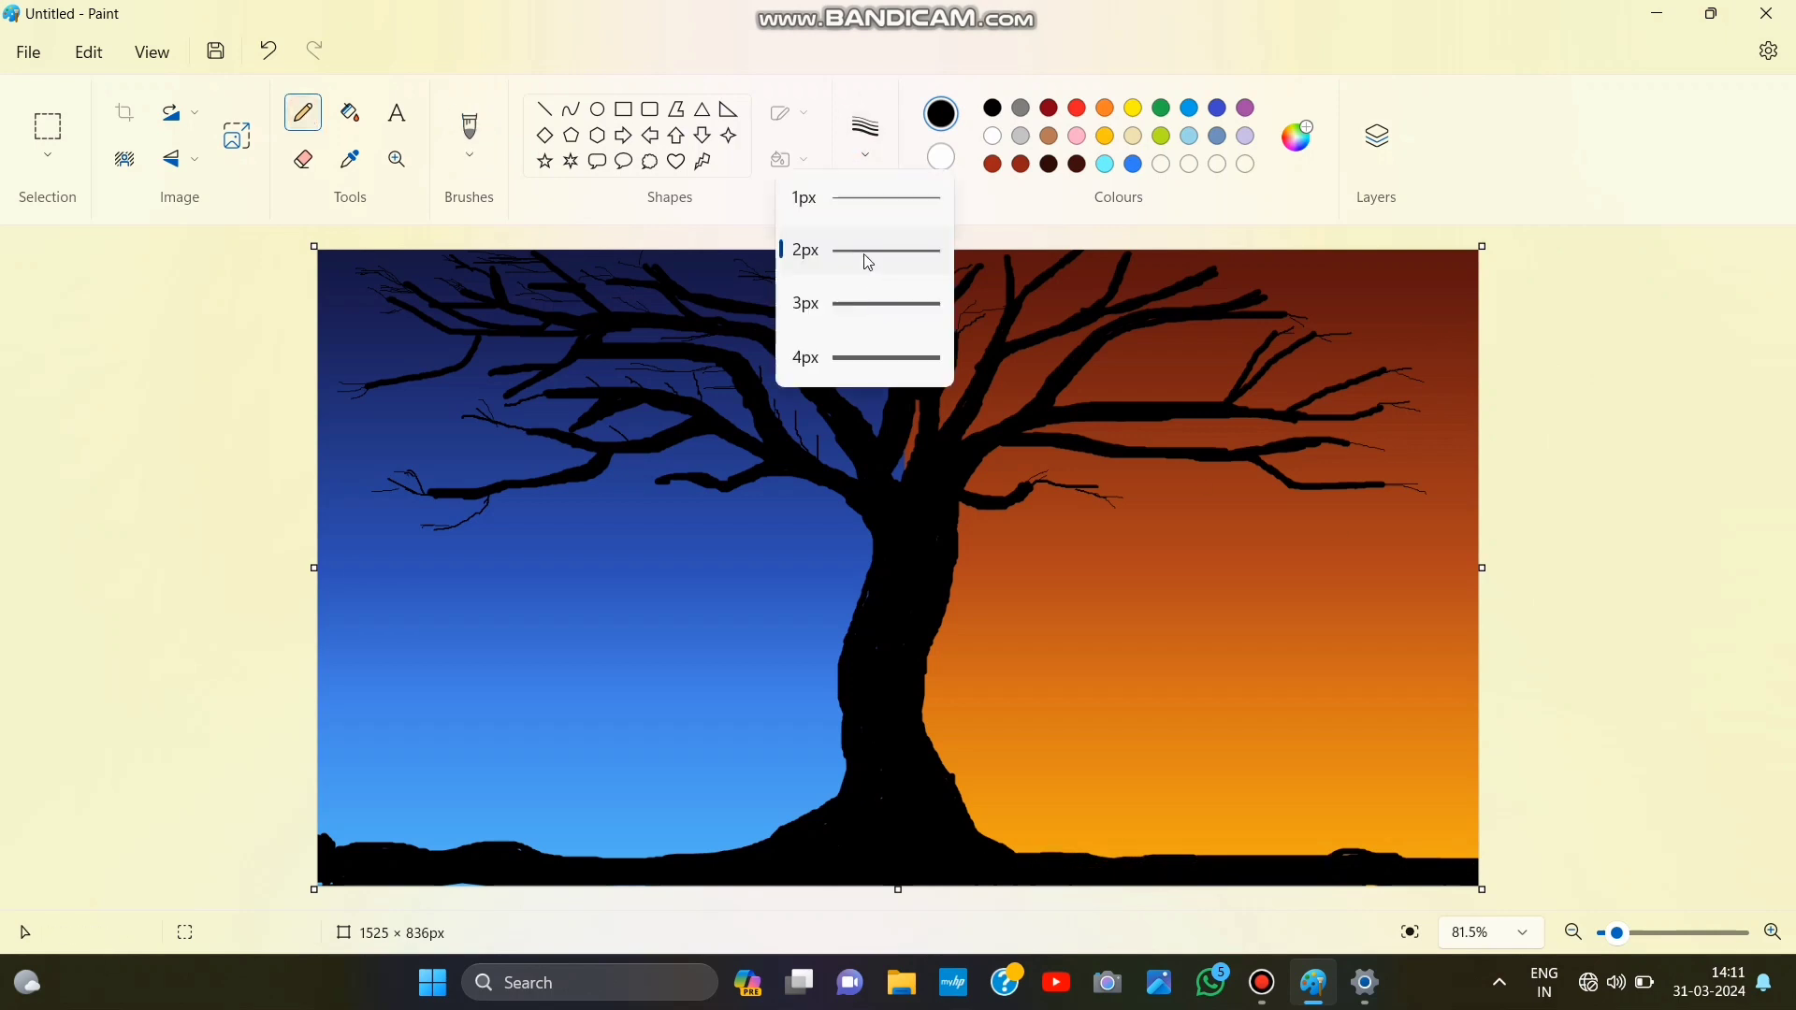
pyautogui.click(866, 259)
pyautogui.moveTo(829, 578)
pyautogui.mouseDown()
pyautogui.moveTo(852, 623)
pyautogui.moveTo(839, 699)
pyautogui.mouseUp()
pyautogui.moveTo(962, 621); pyautogui.dragTo(926, 681)
pyautogui.click(268, 51)
pyautogui.click(870, 151)
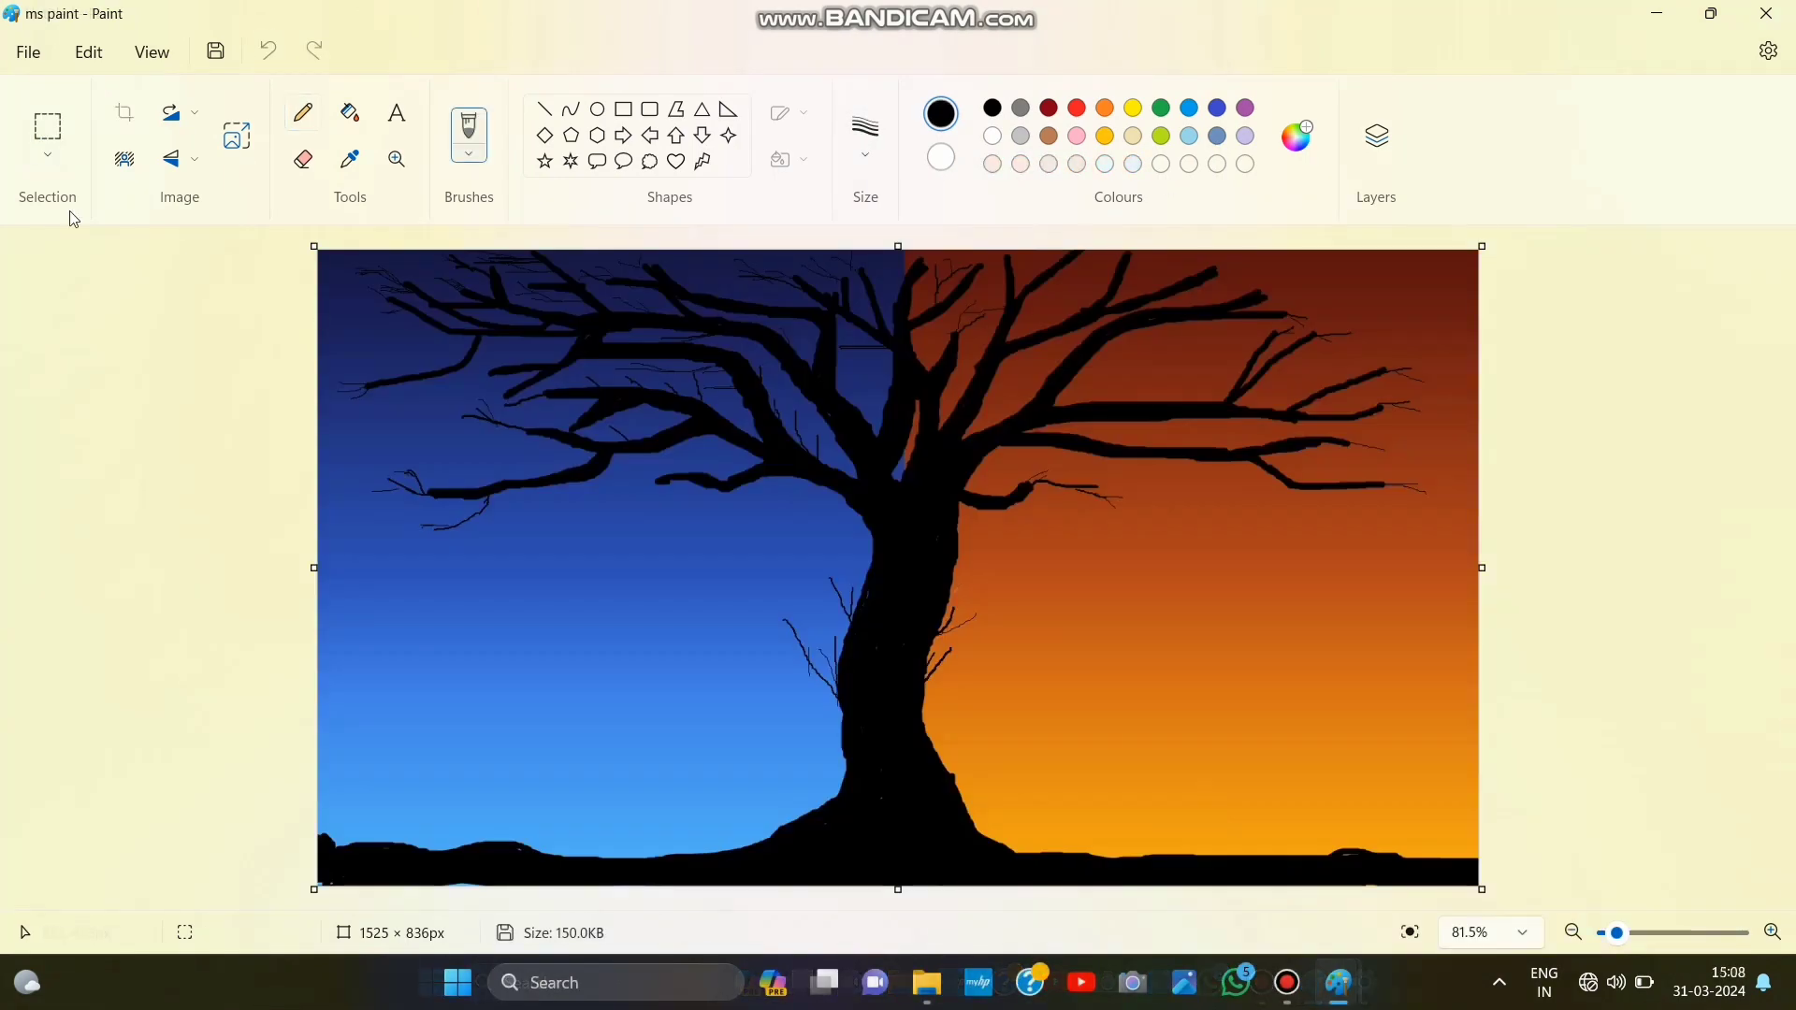
# Step: Paste the red crescent moon over the outer blue-side branches and leave it placed there
pyautogui.click(48, 152)
pyautogui.hotkey('ctrl', 'v')
pyautogui.click(245, 364)
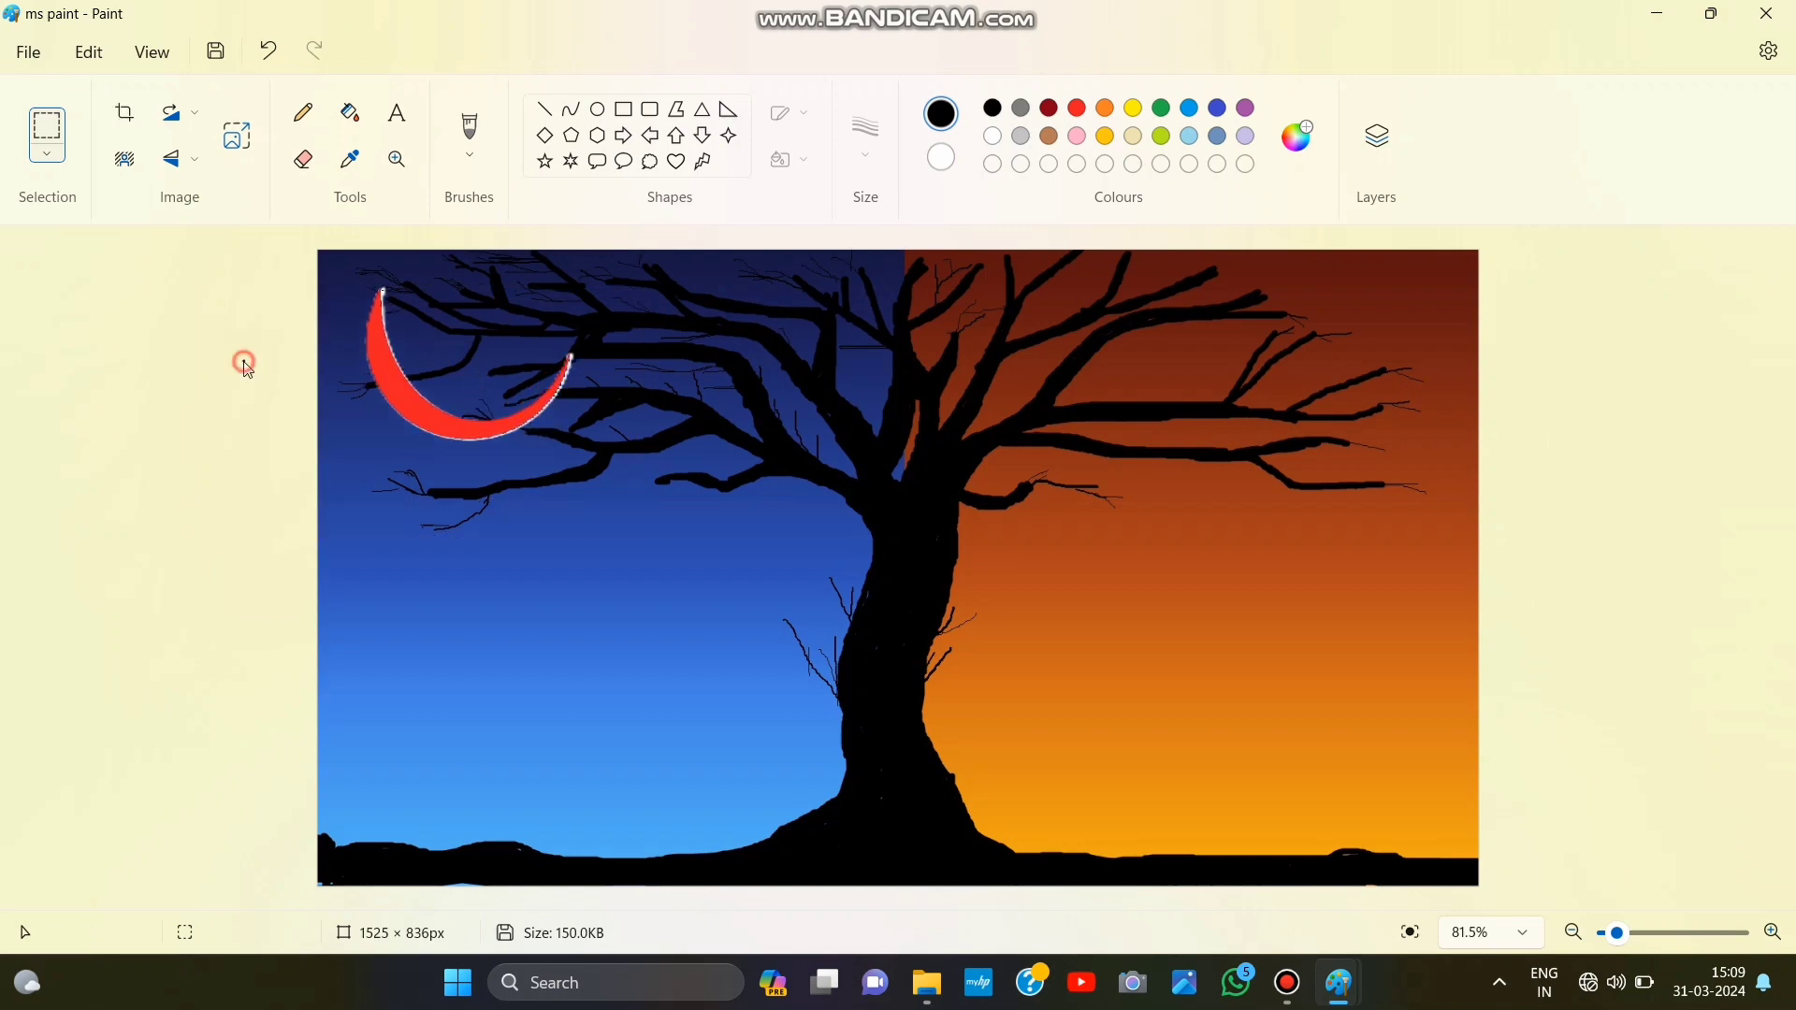
# Step: Fill the crescent moon's red body with white, undoing the fill made in the wrong colour
pyautogui.click(350, 112)
pyautogui.click(391, 383)
pyautogui.hotkey('ctrl', 'z')
pyautogui.click(992, 135)
pyautogui.scroll(5, 471, 412)
pyautogui.scroll(1, 421, 559)
pyautogui.click(449, 730)
pyautogui.click(706, 615)
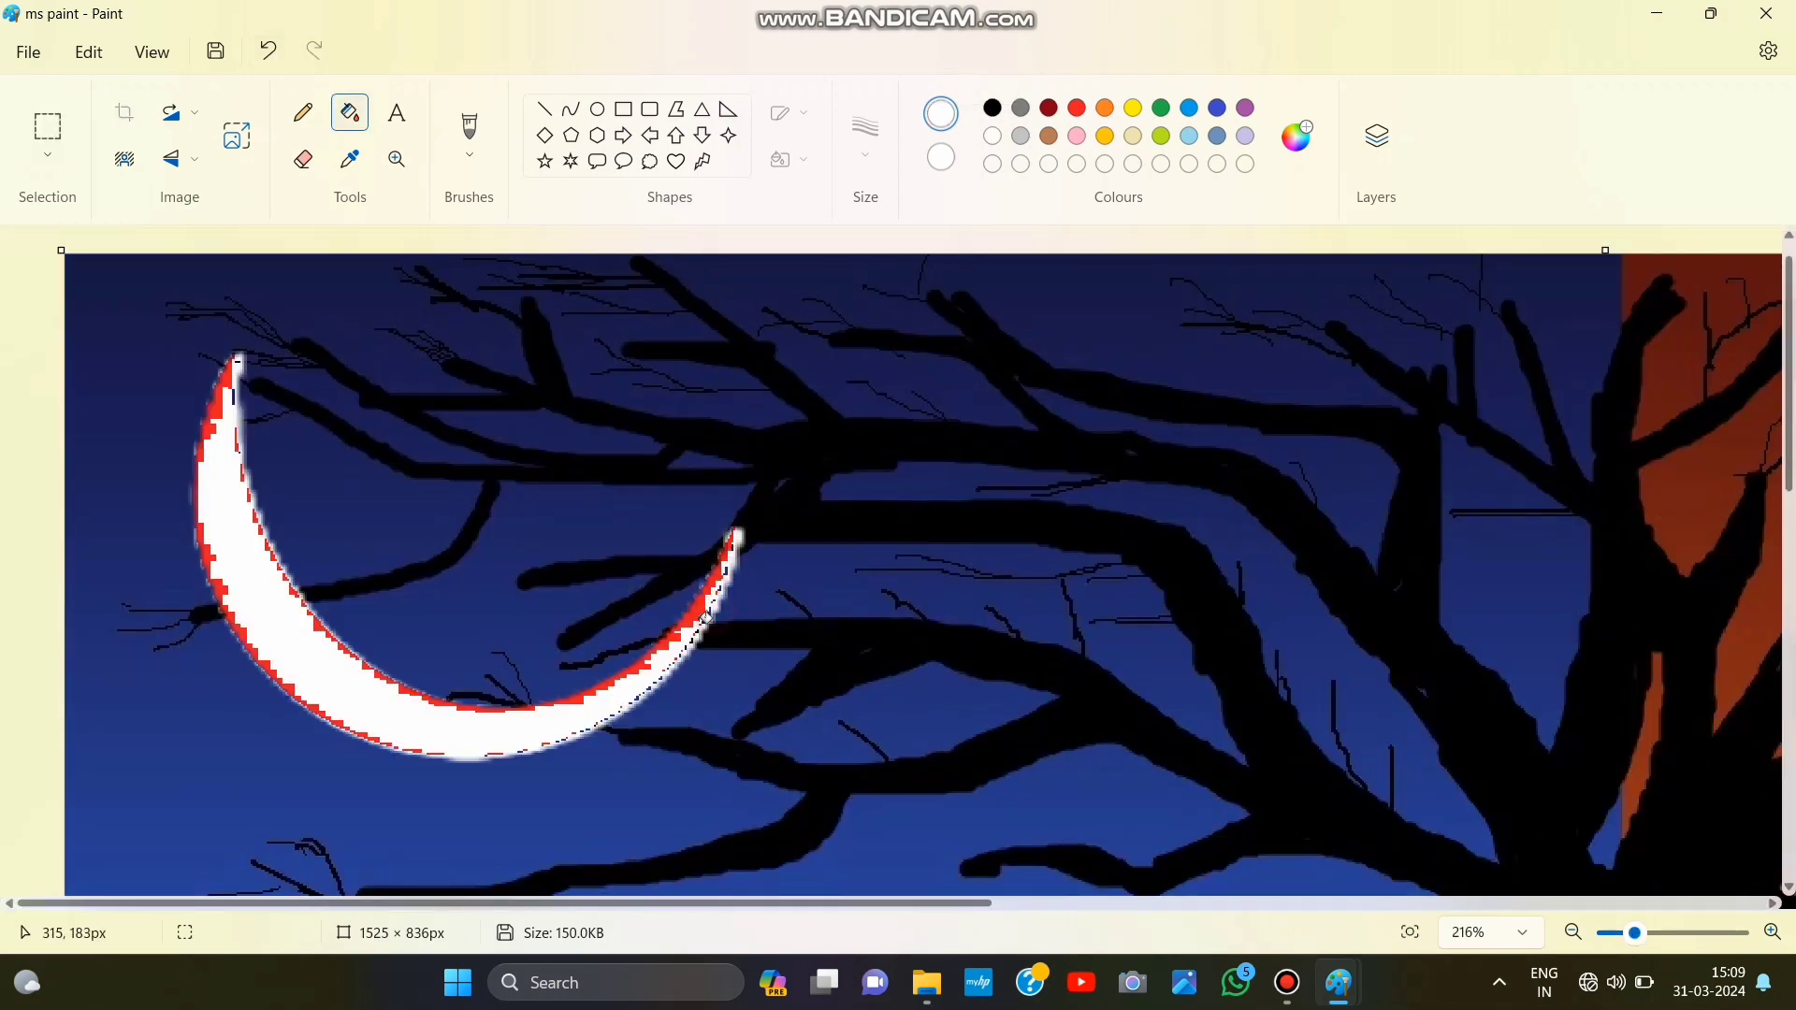
# Step: Fill the red remnants along the crescent moon's inner and outer edges with white
pyautogui.click(702, 620)
pyautogui.click(670, 642)
pyautogui.click(554, 700)
pyautogui.click(217, 410)
pyautogui.click(210, 560)
pyautogui.click(432, 701)
pyautogui.click(640, 666)
pyautogui.click(712, 584)
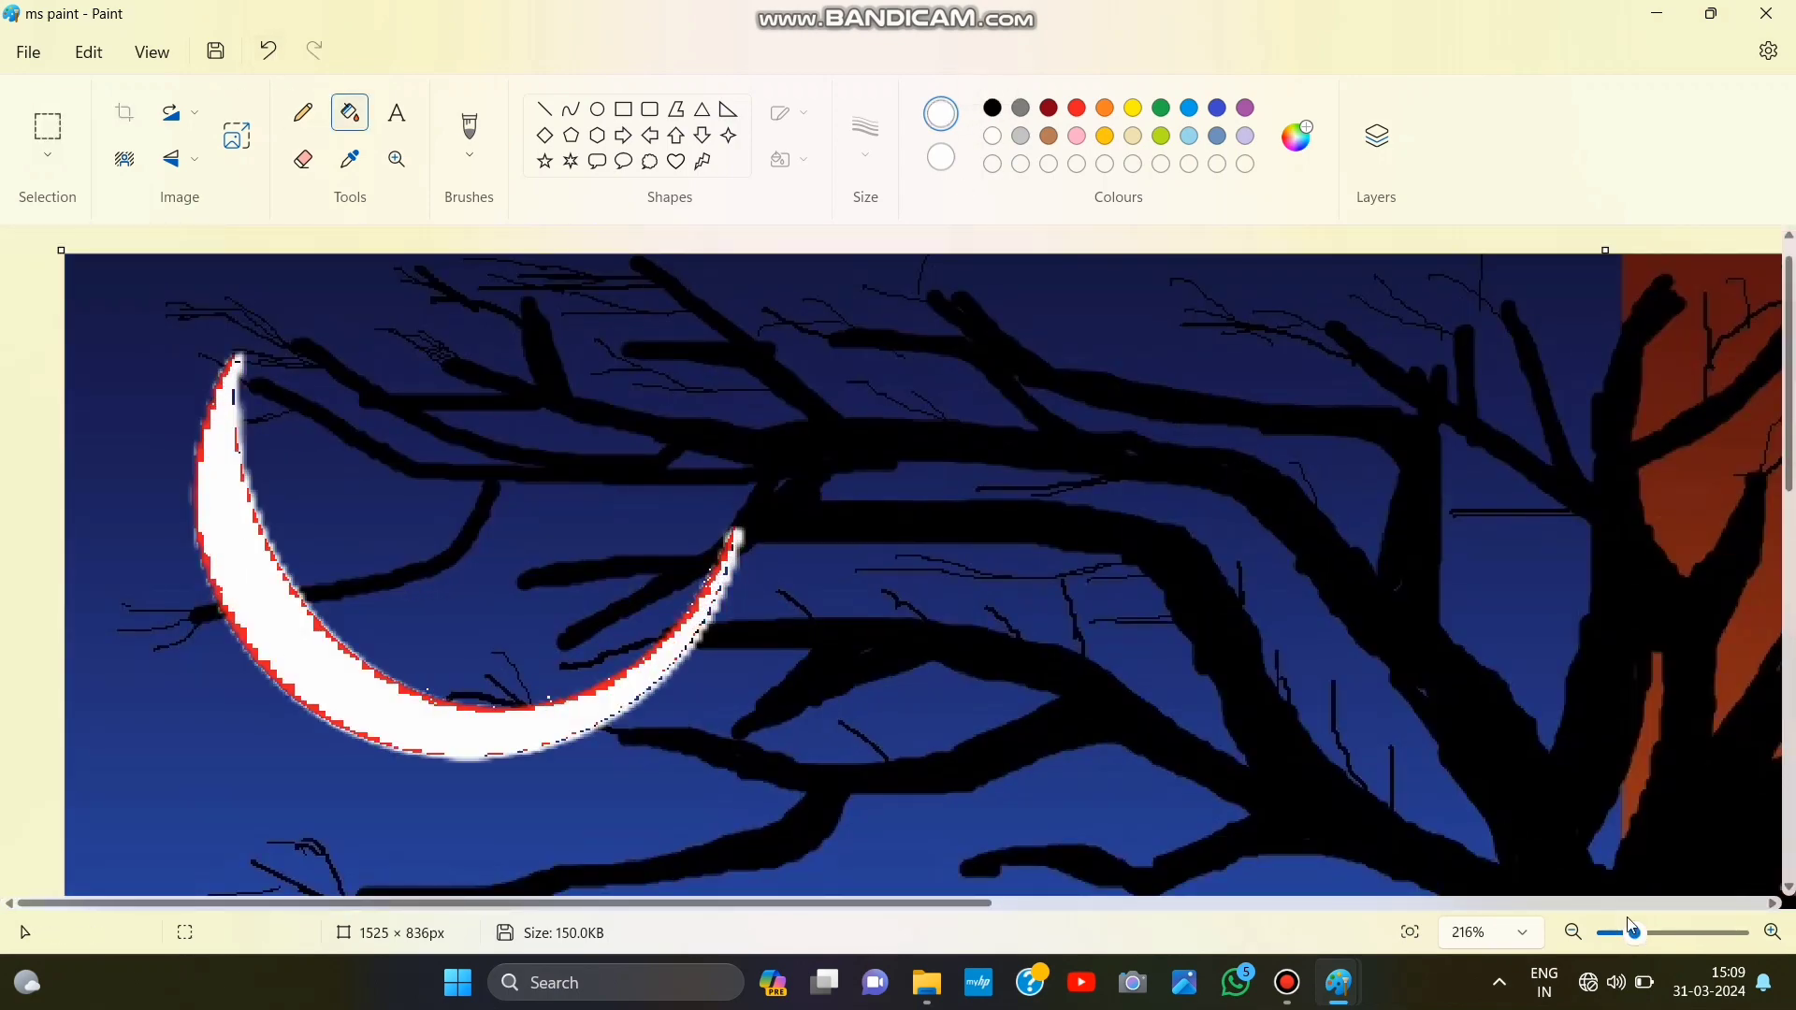
# Step: Fill the leftover red pixels along the crescent's lower inner curve with white at close range
pyautogui.moveTo(1633, 933); pyautogui.dragTo(1700, 932)
pyautogui.click(1149, 598)
pyautogui.click(1163, 610)
pyautogui.scroll(-2, 1122, 608)
pyautogui.click(918, 617)
pyautogui.click(858, 655)
pyautogui.click(472, 735)
pyautogui.click(388, 725)
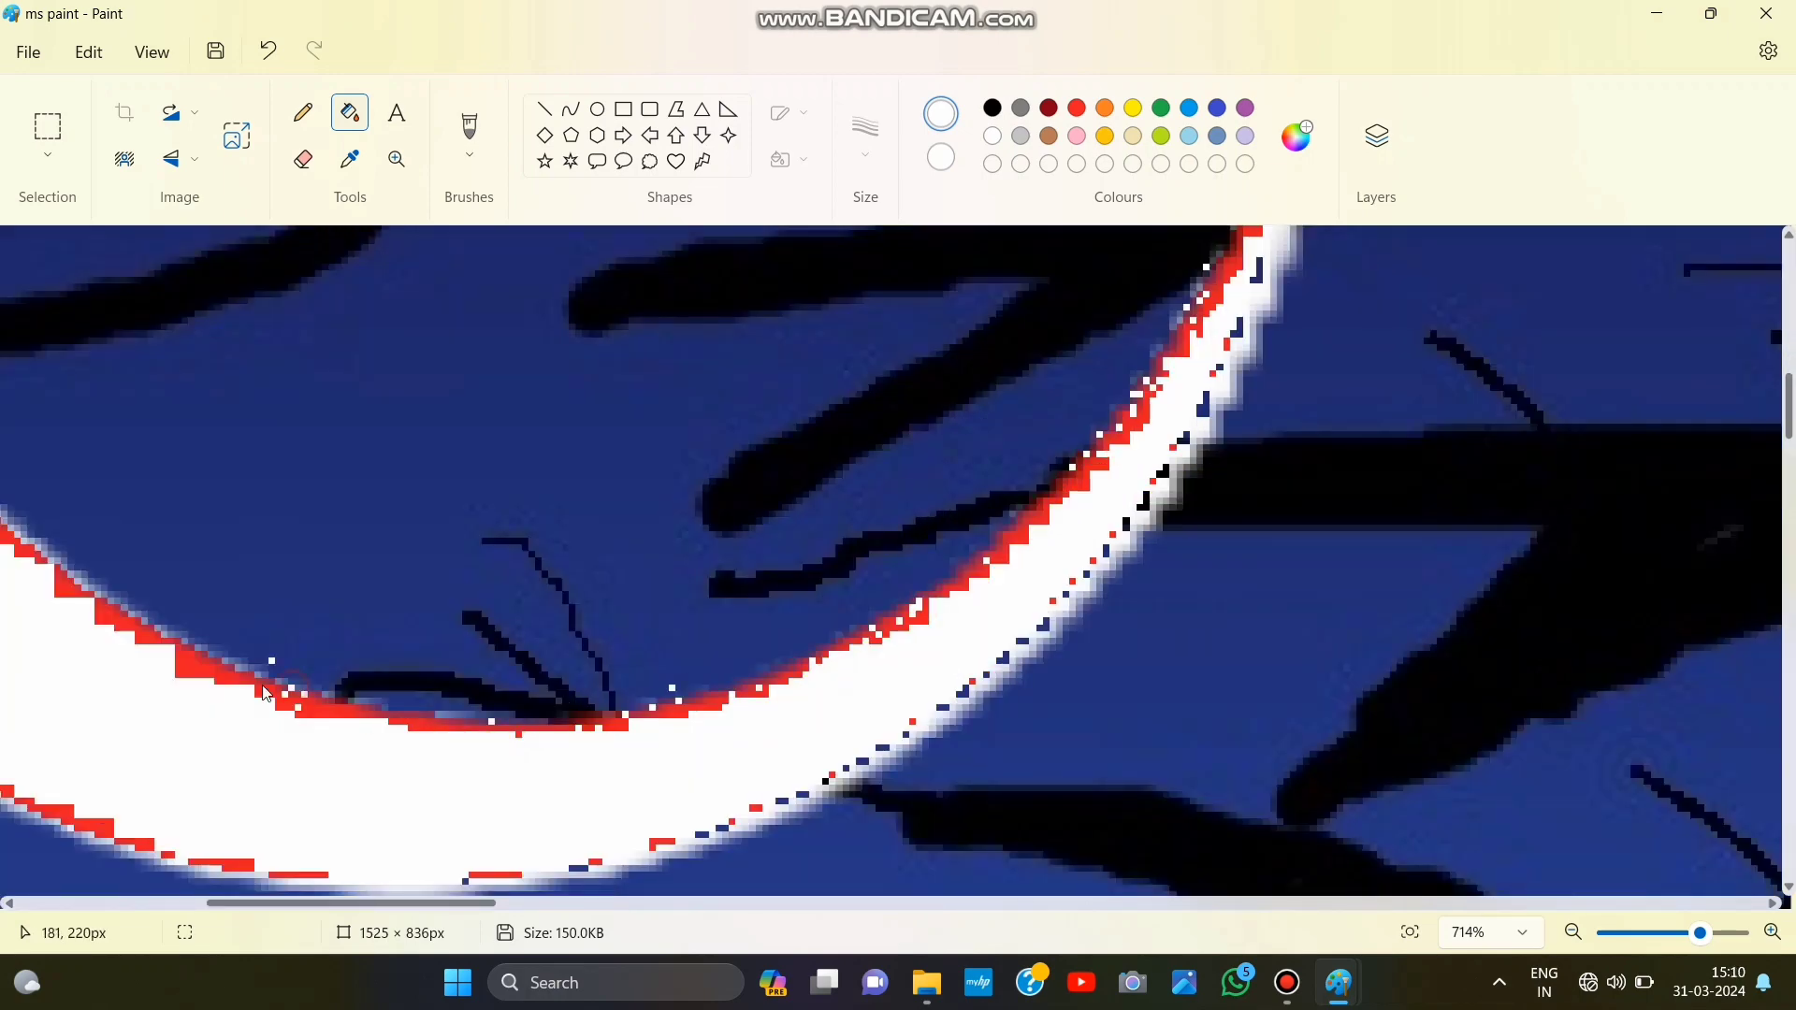
# Step: Brush white over the jagged red fringe along the crescent's upper outer edge, from its tip down towards the outermost branch
pyautogui.hscroll(-8, 263, 693)
pyautogui.scroll(-2, 737, 806)
pyautogui.scroll(3, 352, 350)
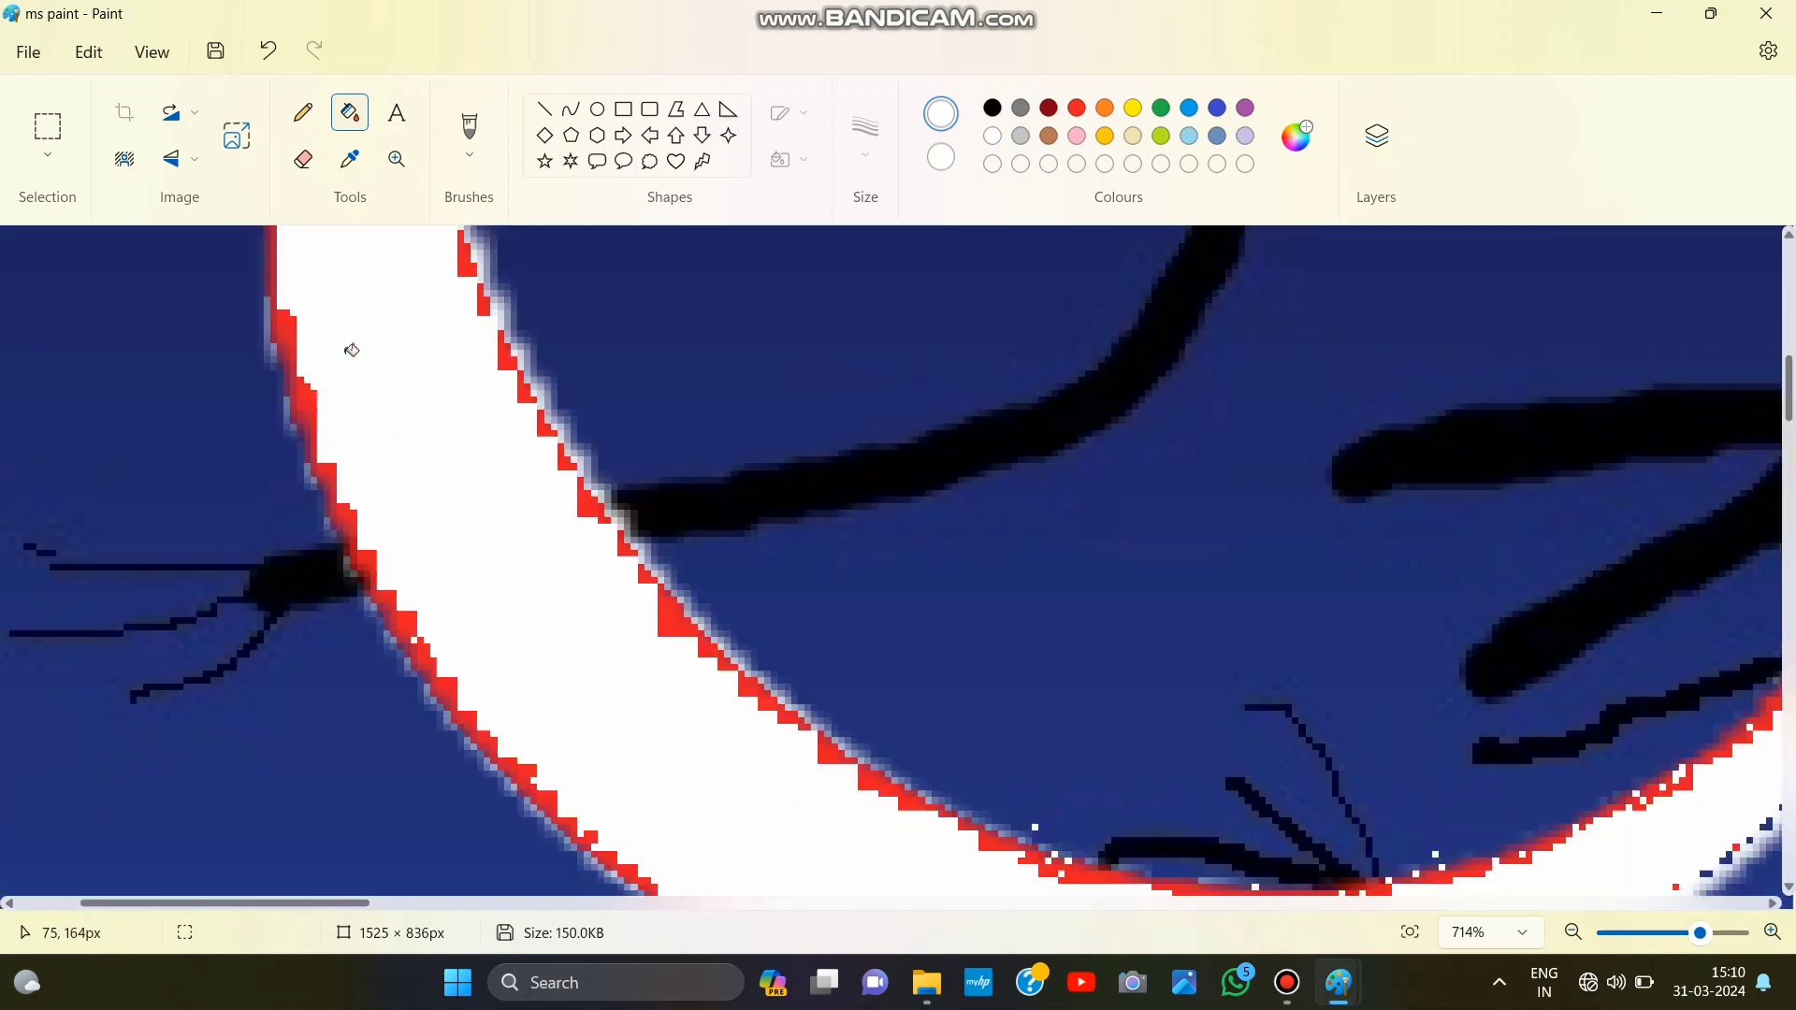
pyautogui.scroll(5, 352, 350)
pyautogui.scroll(-1, 285, 599)
pyautogui.click(469, 127)
pyautogui.moveTo(292, 486); pyautogui.dragTo(344, 346)
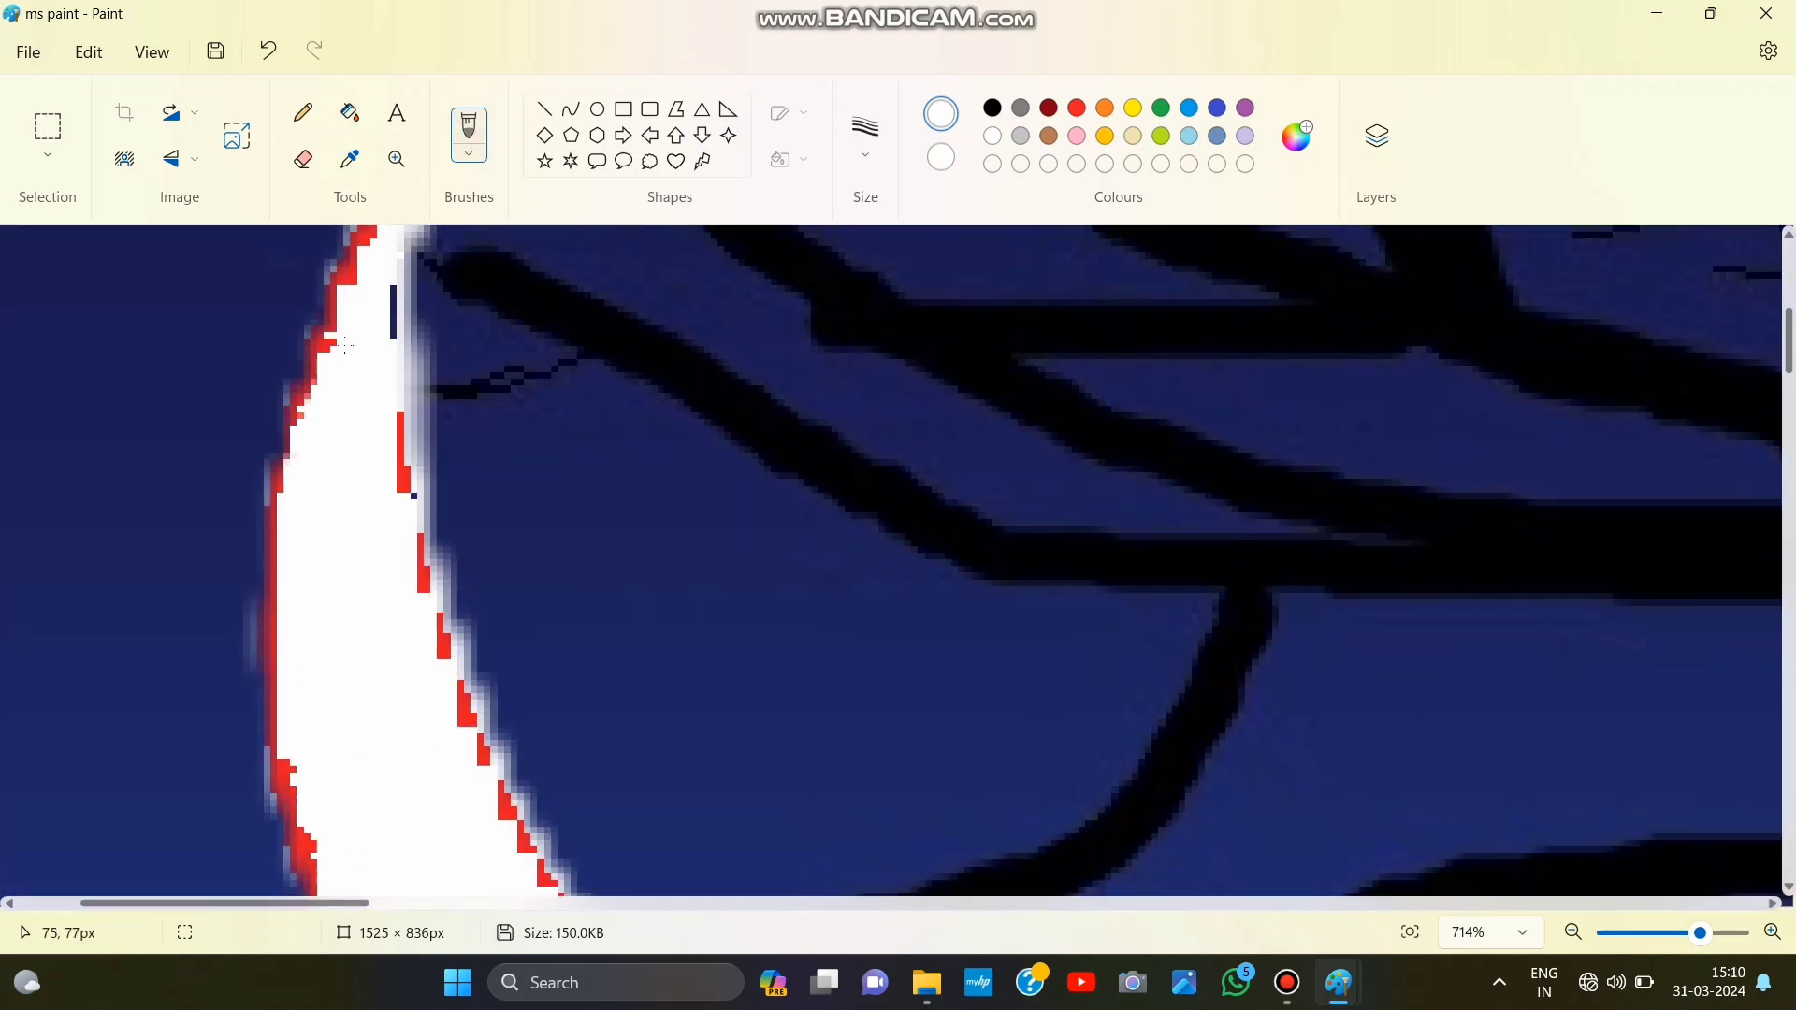
pyautogui.scroll(2, 344, 346)
pyautogui.moveTo(393, 538)
pyautogui.mouseDown()
pyautogui.moveTo(358, 465)
pyautogui.moveTo(299, 669)
pyautogui.mouseUp()
pyautogui.scroll(-2, 300, 655)
pyautogui.moveTo(382, 472)
pyautogui.mouseDown()
pyautogui.moveTo(302, 566)
pyautogui.moveTo(287, 626)
pyautogui.moveTo(309, 815)
pyautogui.mouseUp()
pyautogui.scroll(-3, 309, 805)
pyautogui.moveTo(325, 617)
pyautogui.mouseDown()
pyautogui.moveTo(307, 519)
pyautogui.moveTo(354, 679)
pyautogui.mouseUp()
pyautogui.scroll(-3, 360, 687)
pyautogui.scroll(4, 360, 655)
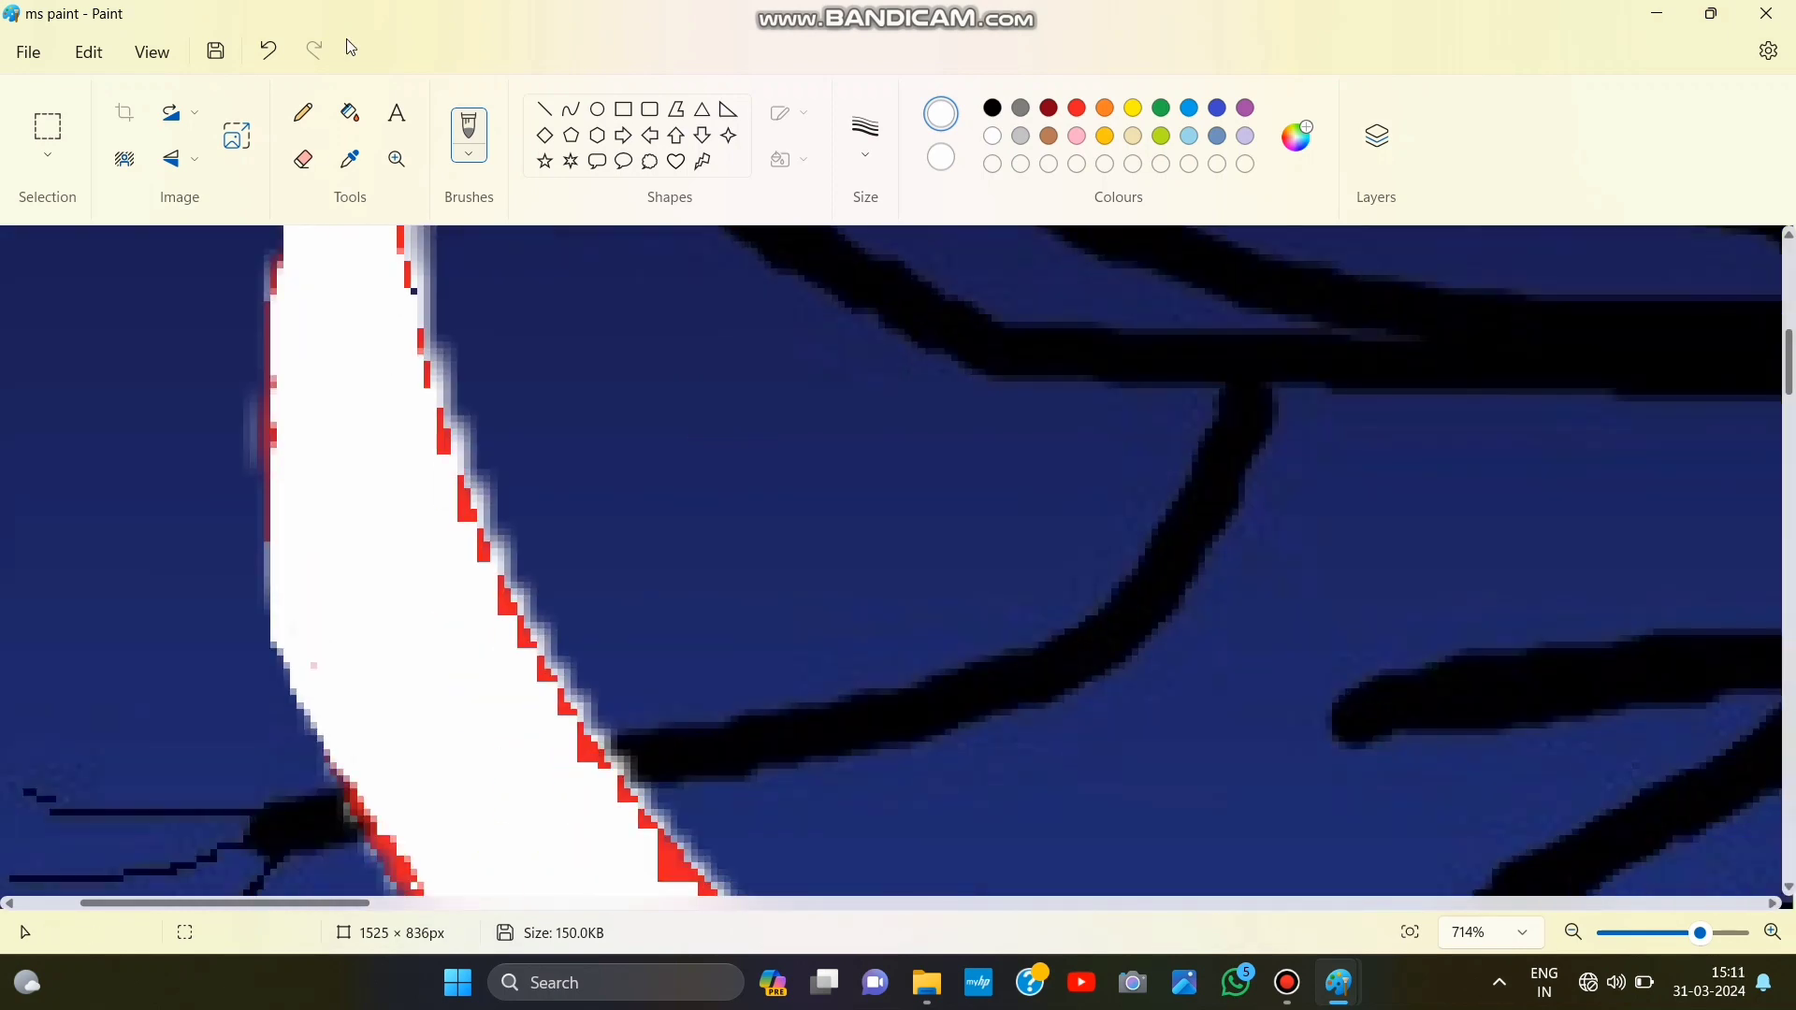
# Step: Use white fills on the remaining red pixels along the crescent's lower curve and branch-side tip, and view the whole picture
pyautogui.click(350, 113)
pyautogui.scroll(-3, 308, 524)
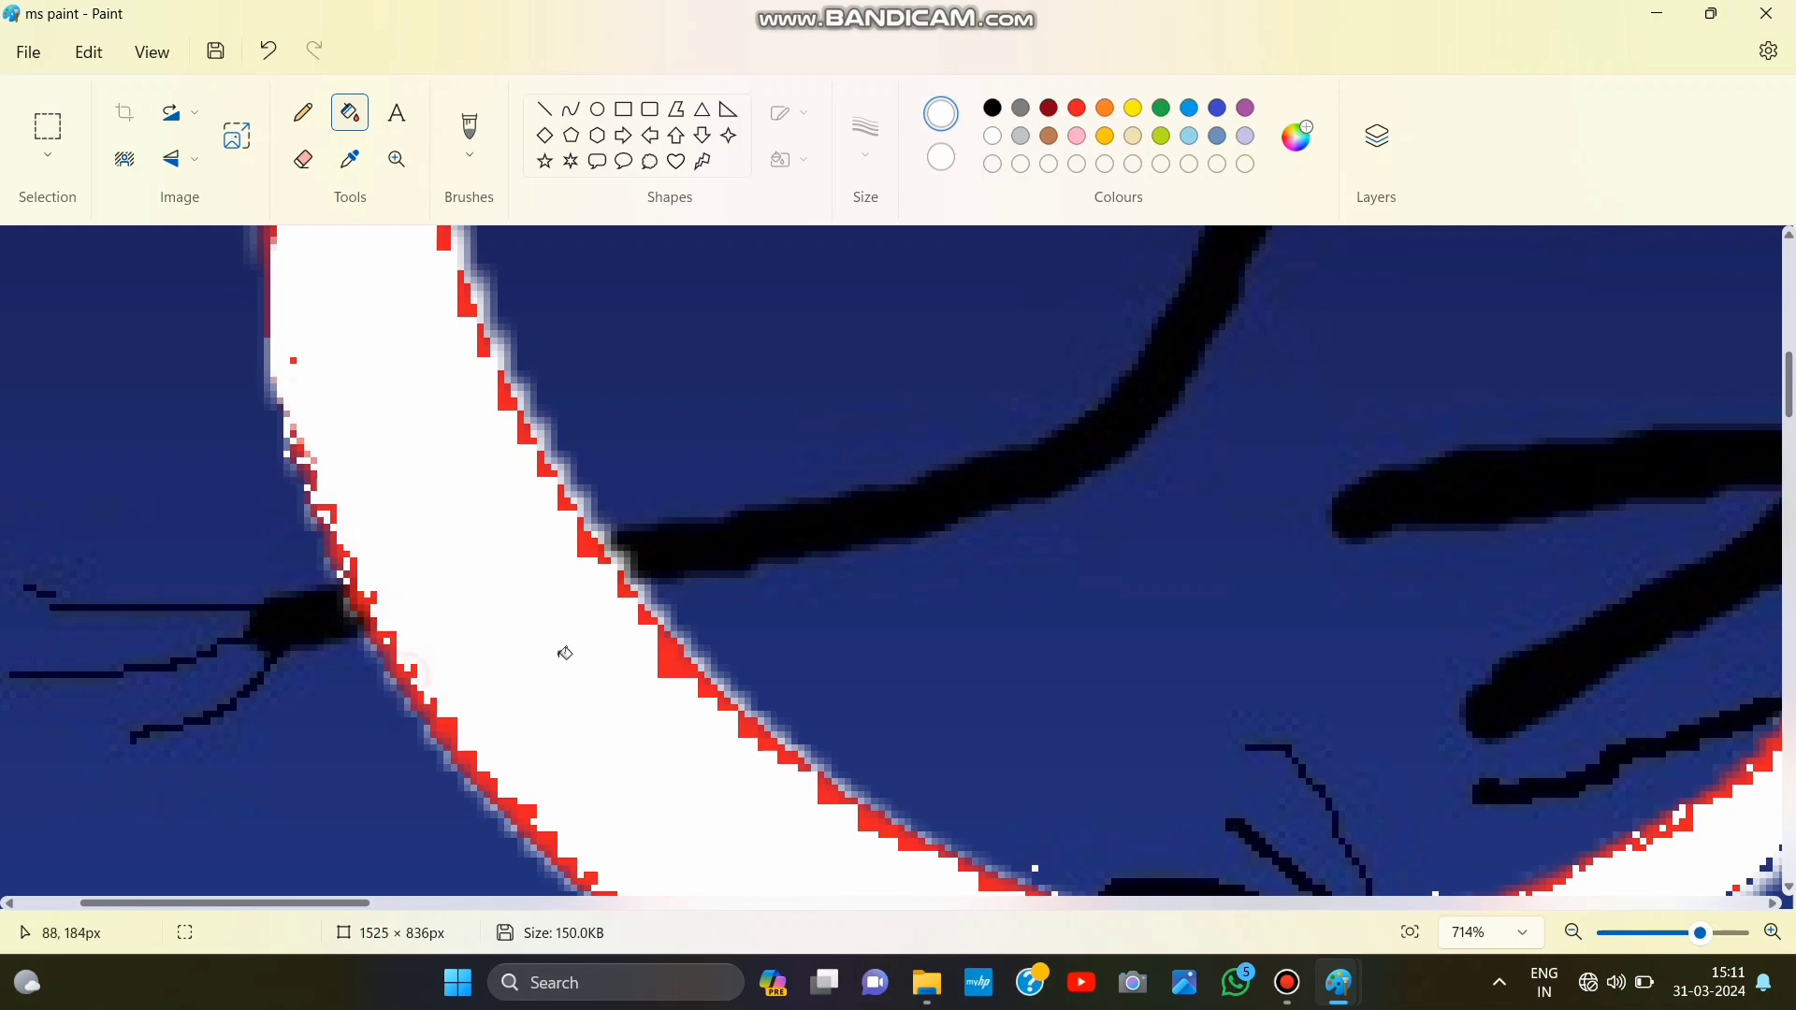
pyautogui.scroll(-4, 565, 653)
pyautogui.scroll(-1, 1044, 726)
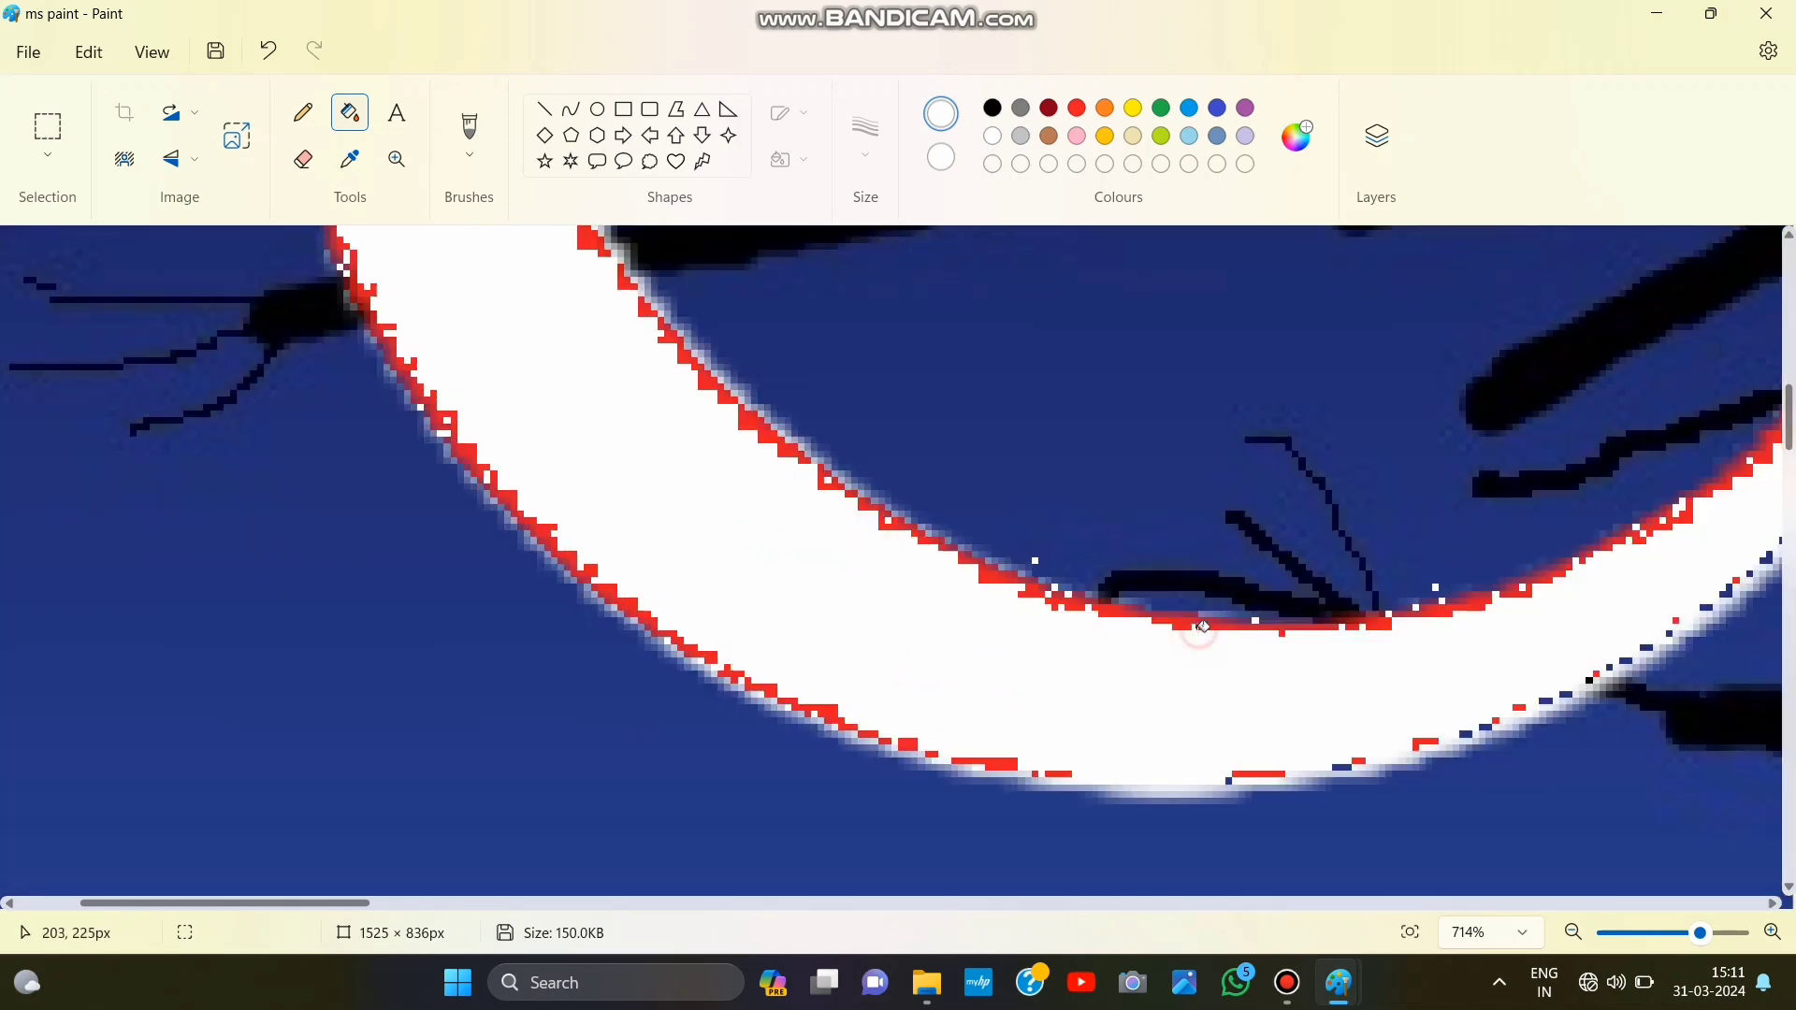
pyautogui.hscroll(5, 56, 562)
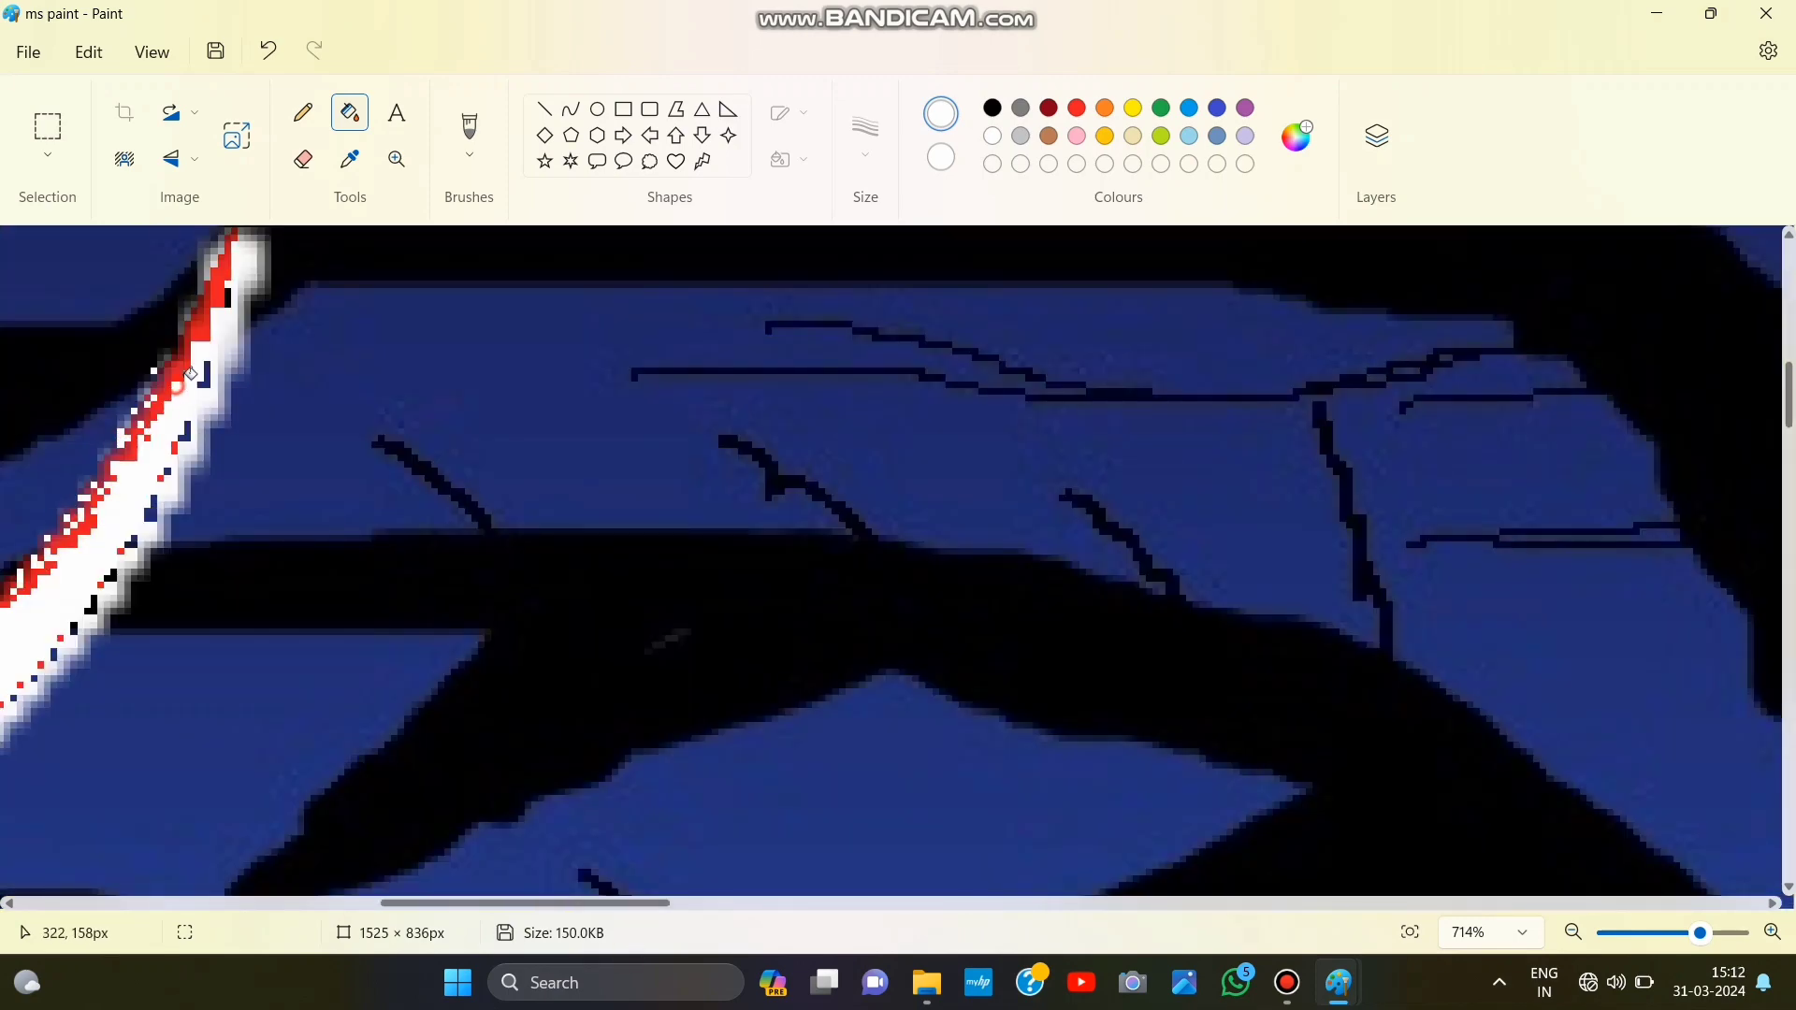
pyautogui.click(1410, 932)
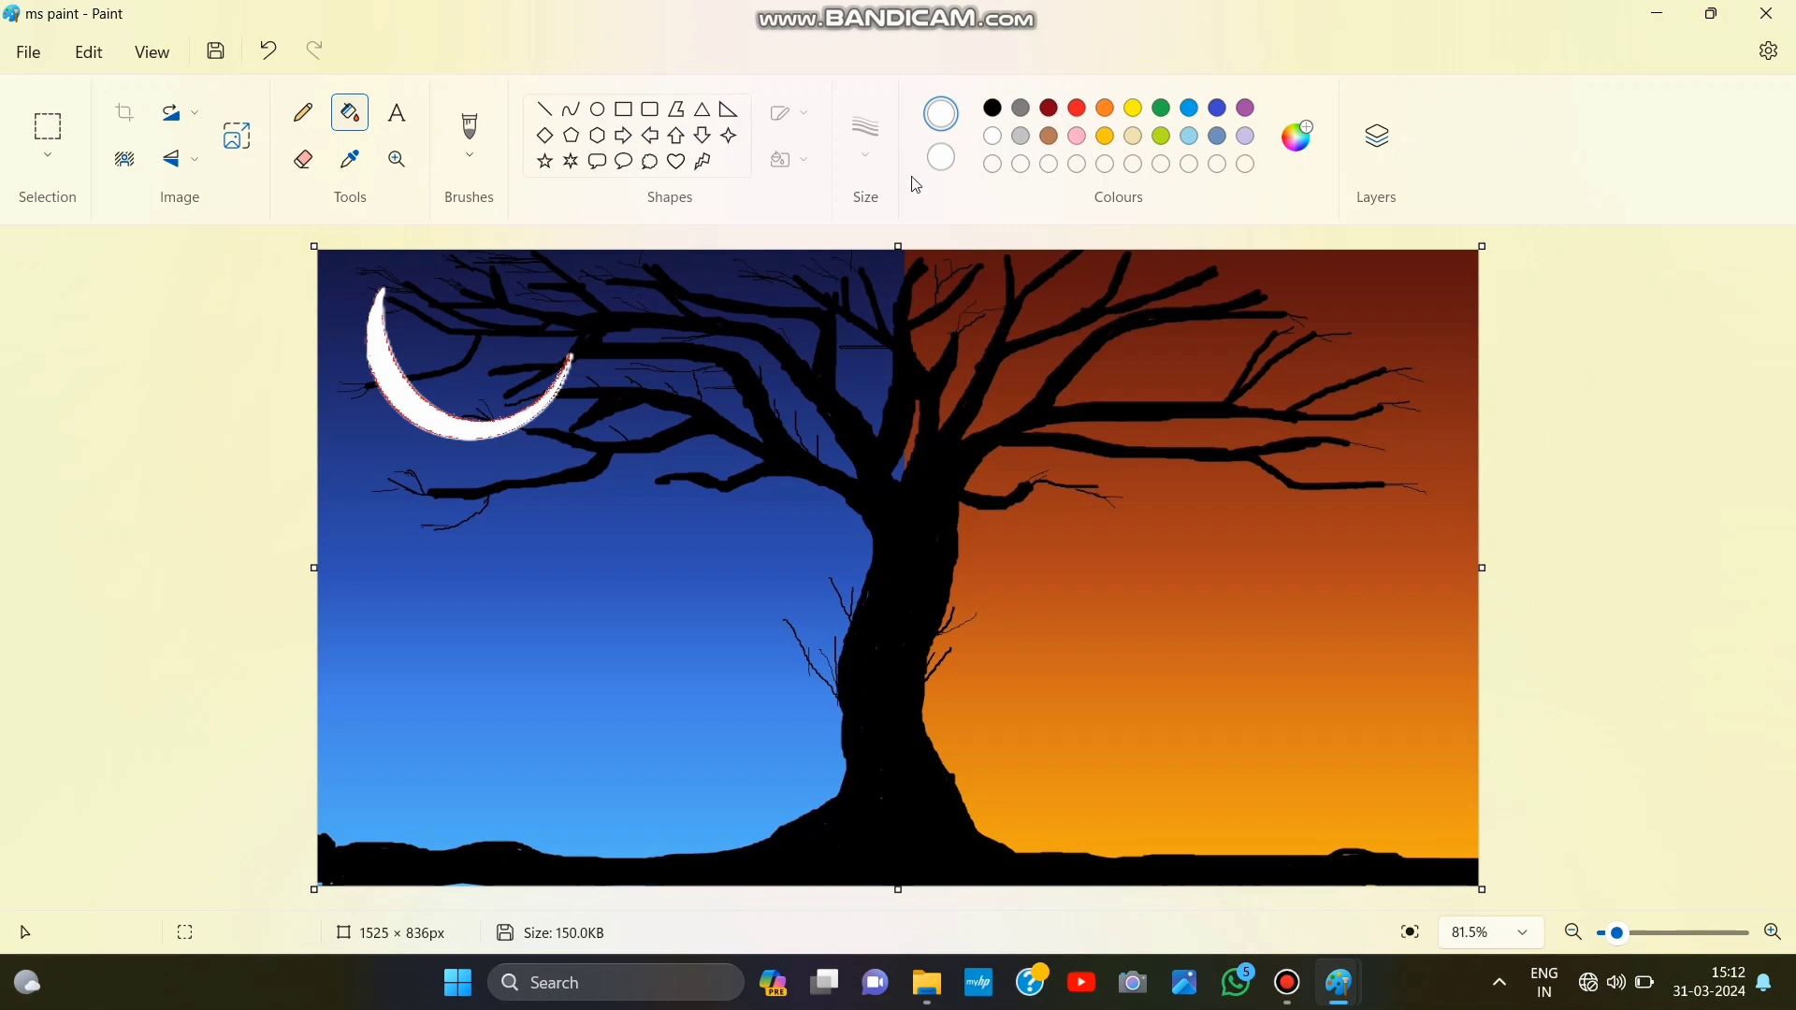
# Step: Draw a solid yellow circle of about 181 × 172 px as the sun, low in the orange sky above the ground
pyautogui.click(597, 110)
pyautogui.click(790, 160)
pyautogui.click(818, 274)
pyautogui.click(1133, 108)
pyautogui.click(941, 157)
pyautogui.click(1133, 108)
pyautogui.moveTo(1239, 684)
pyautogui.mouseDown()
pyautogui.moveTo(1394, 830)
pyautogui.moveTo(1378, 816)
pyautogui.mouseUp()
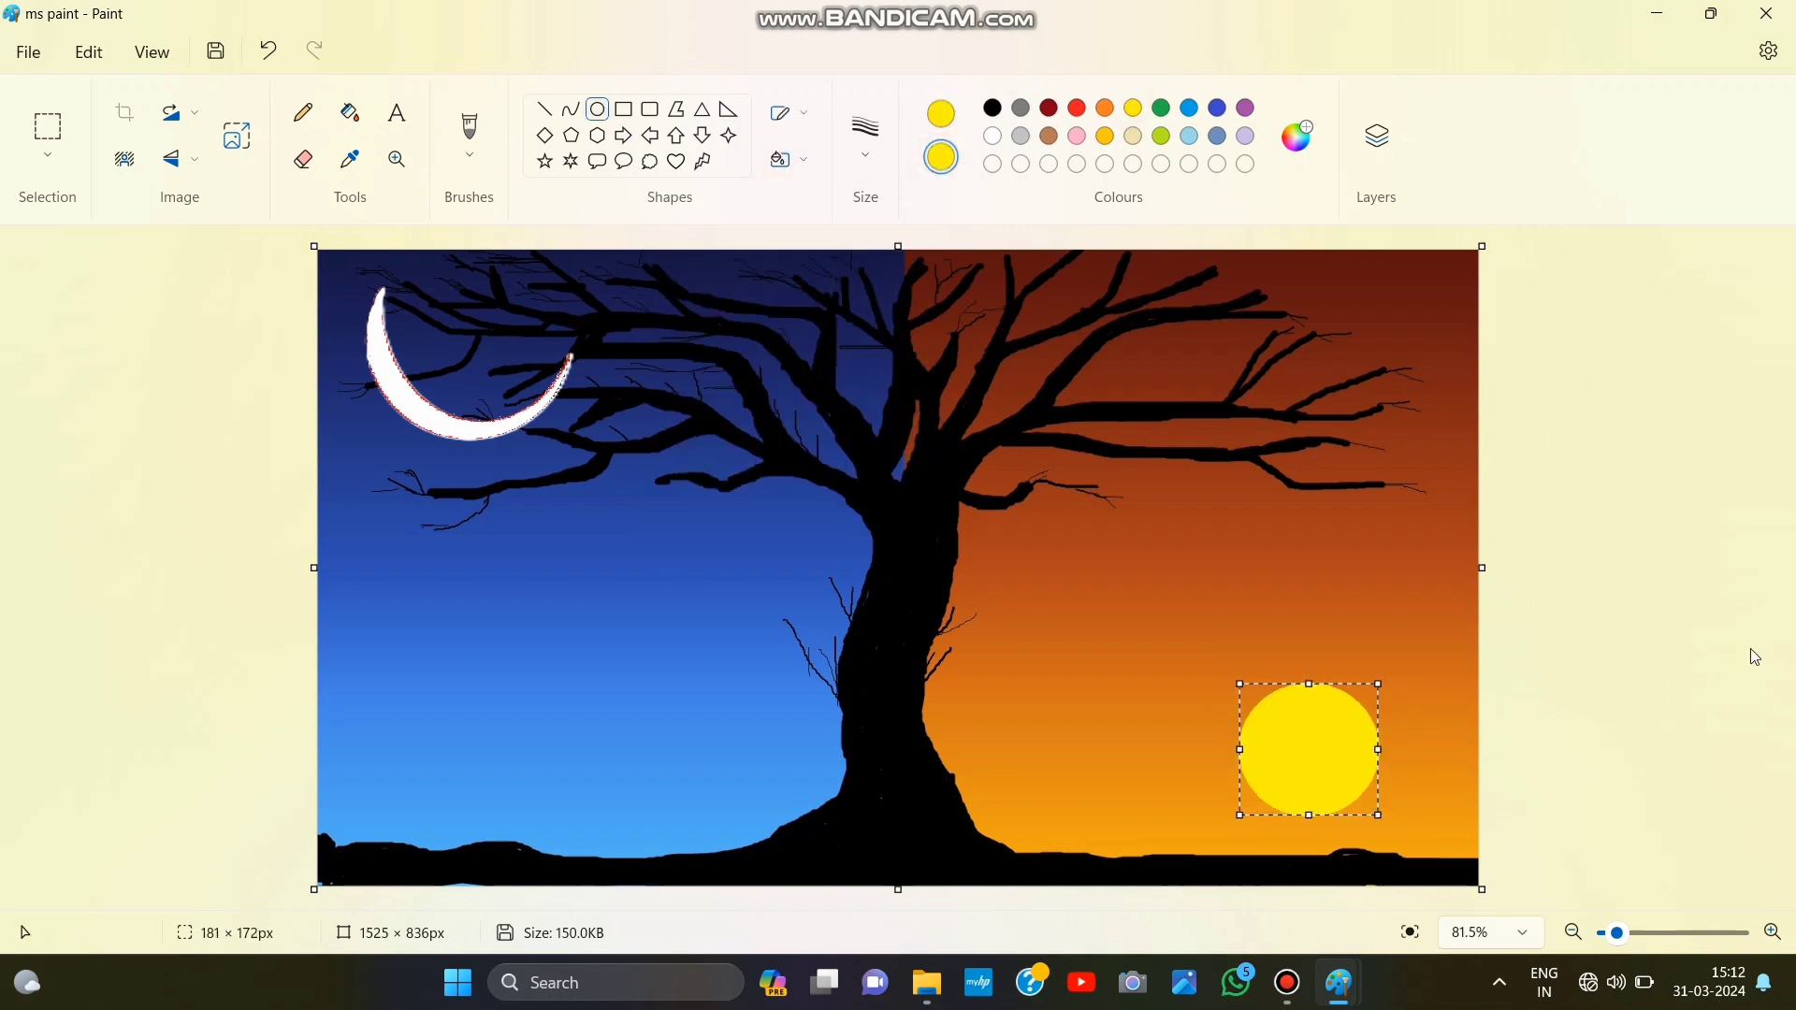
pyautogui.click(1748, 628)
# Step: Paint black branch strokes across the crescent moon so the tree's branches pass in front of it, redoing one stroke
pyautogui.click(302, 112)
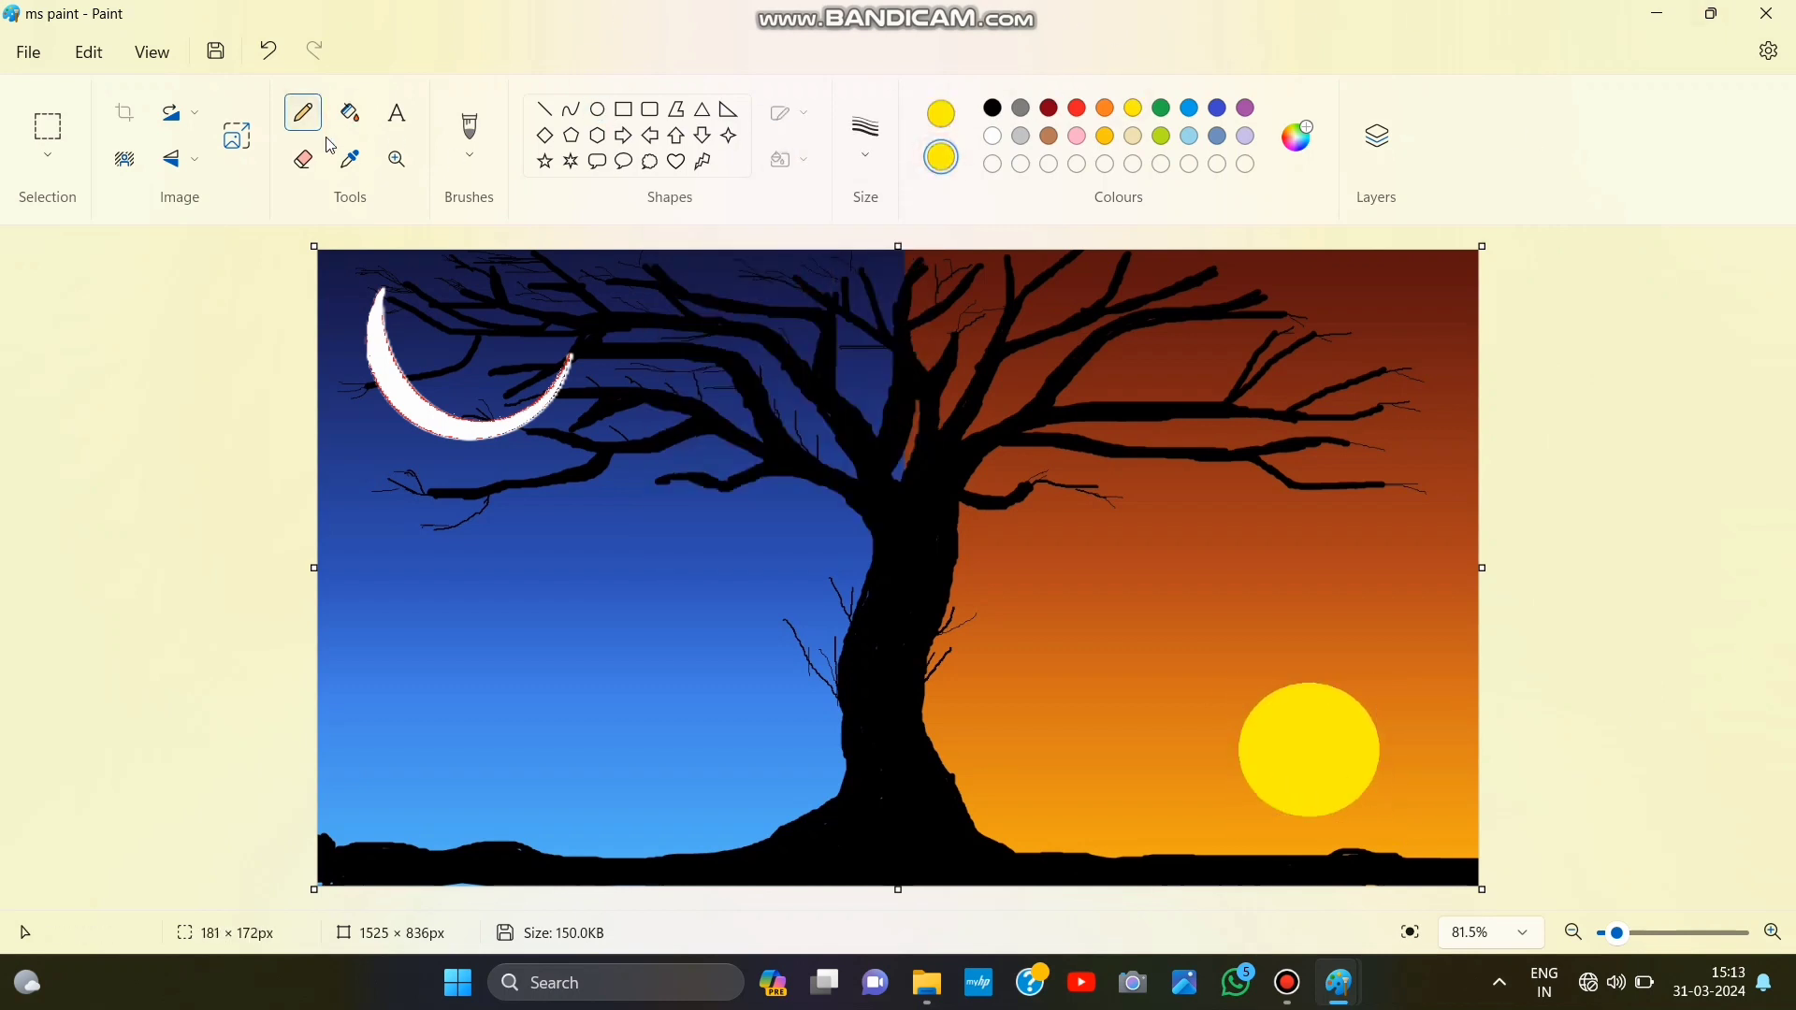
pyautogui.scroll(3, 331, 140)
pyautogui.click(470, 126)
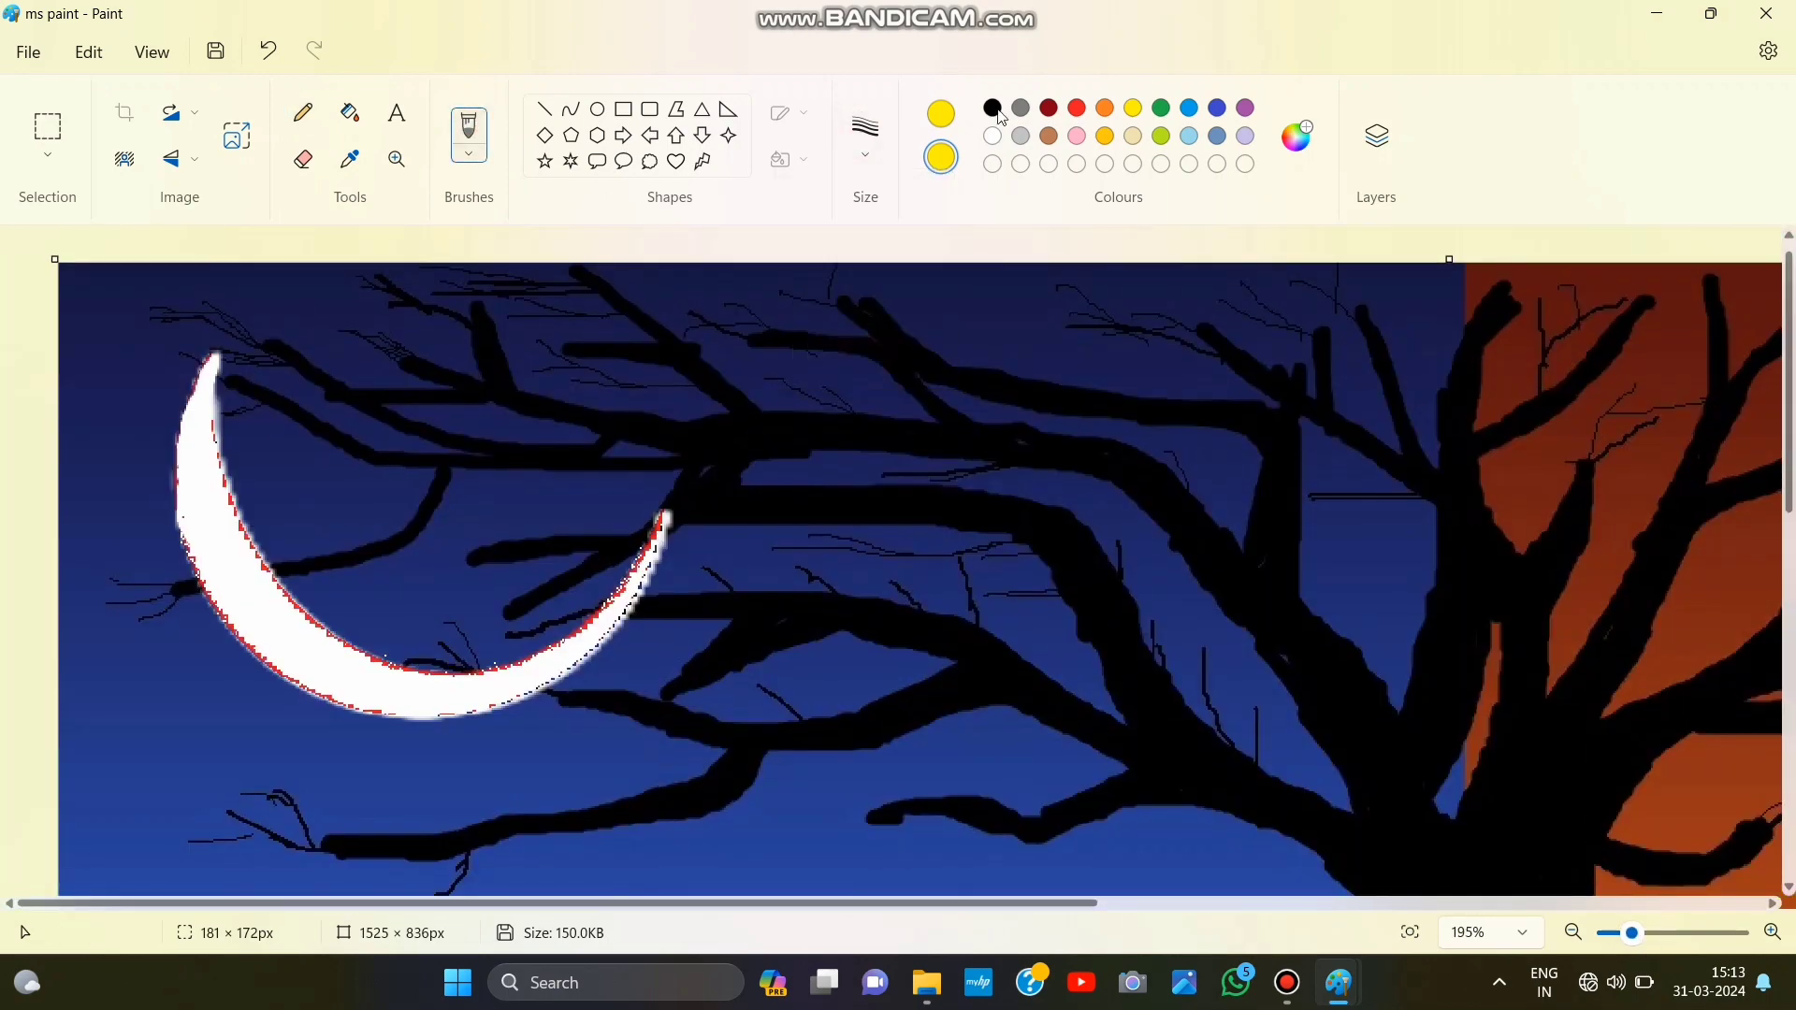
pyautogui.click(993, 108)
pyautogui.click(942, 115)
pyautogui.click(992, 108)
pyautogui.moveTo(191, 588); pyautogui.dragTo(331, 569)
pyautogui.hotkey('ctrl', 'z')
pyautogui.moveTo(191, 589); pyautogui.dragTo(335, 568)
pyautogui.moveTo(195, 385); pyautogui.dragTo(244, 384)
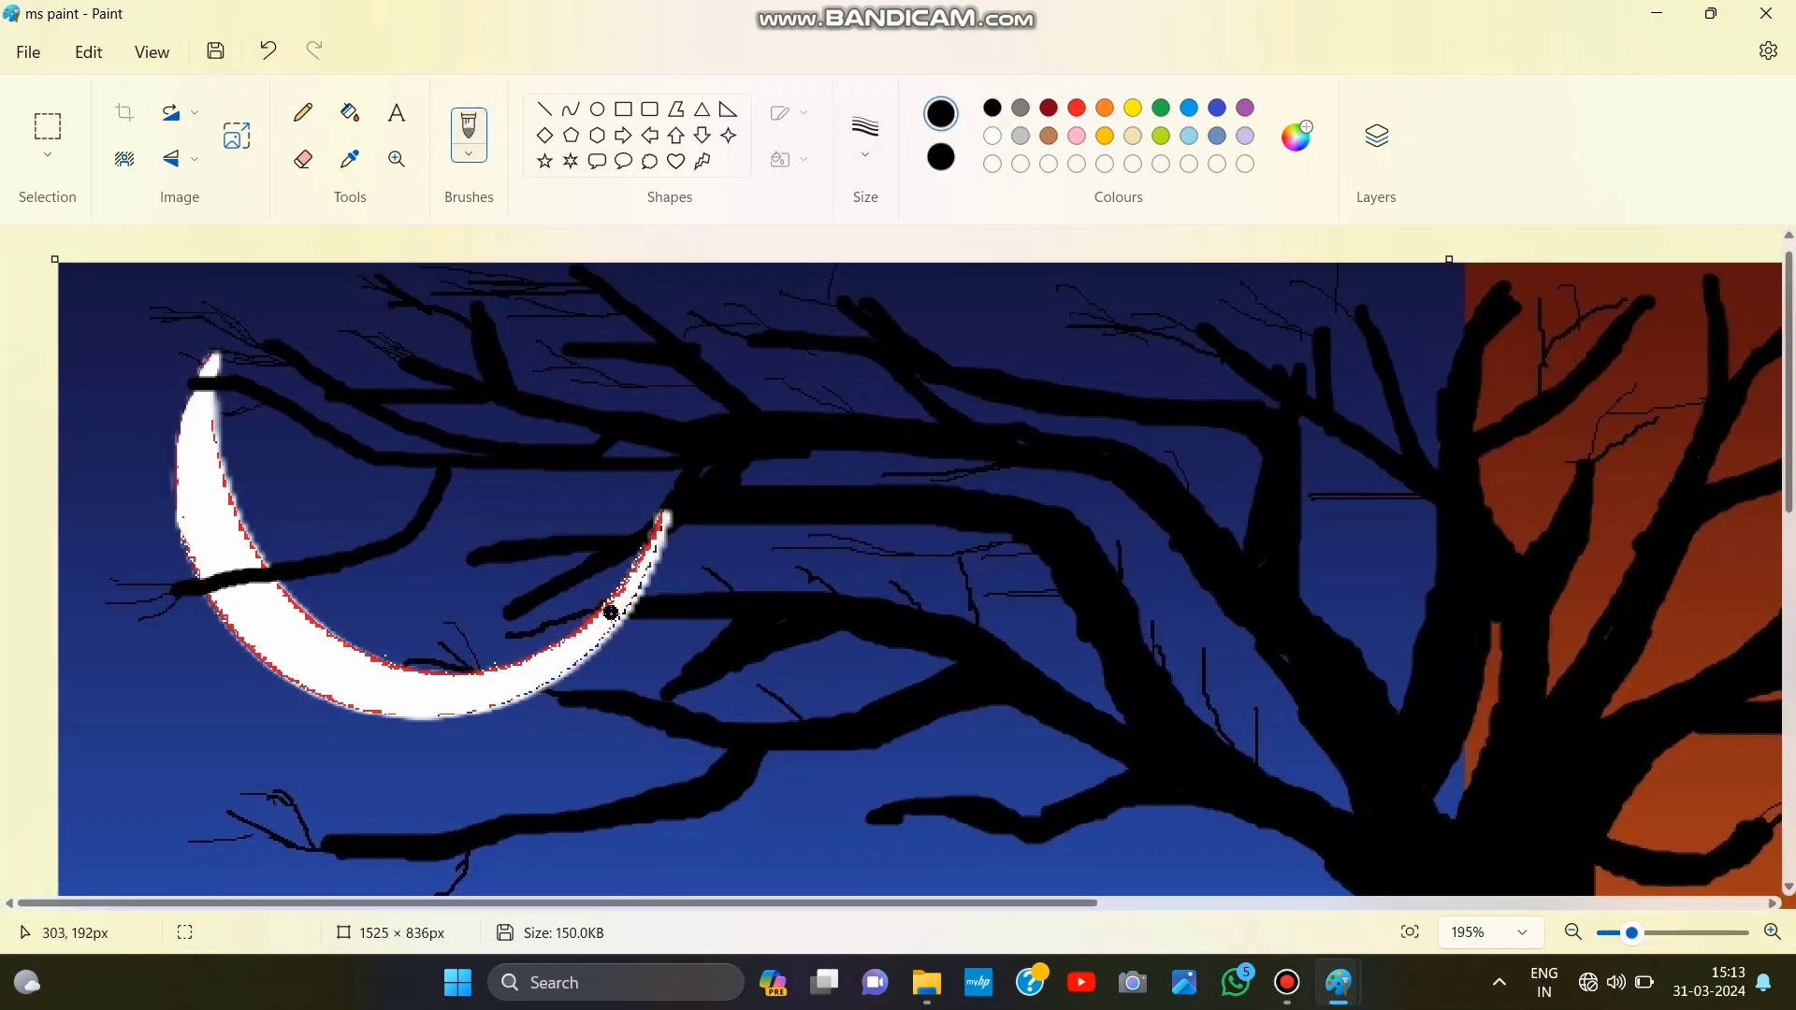
pyautogui.moveTo(638, 603); pyautogui.dragTo(573, 615)
pyautogui.click(302, 112)
pyautogui.moveTo(565, 690); pyautogui.dragTo(483, 660)
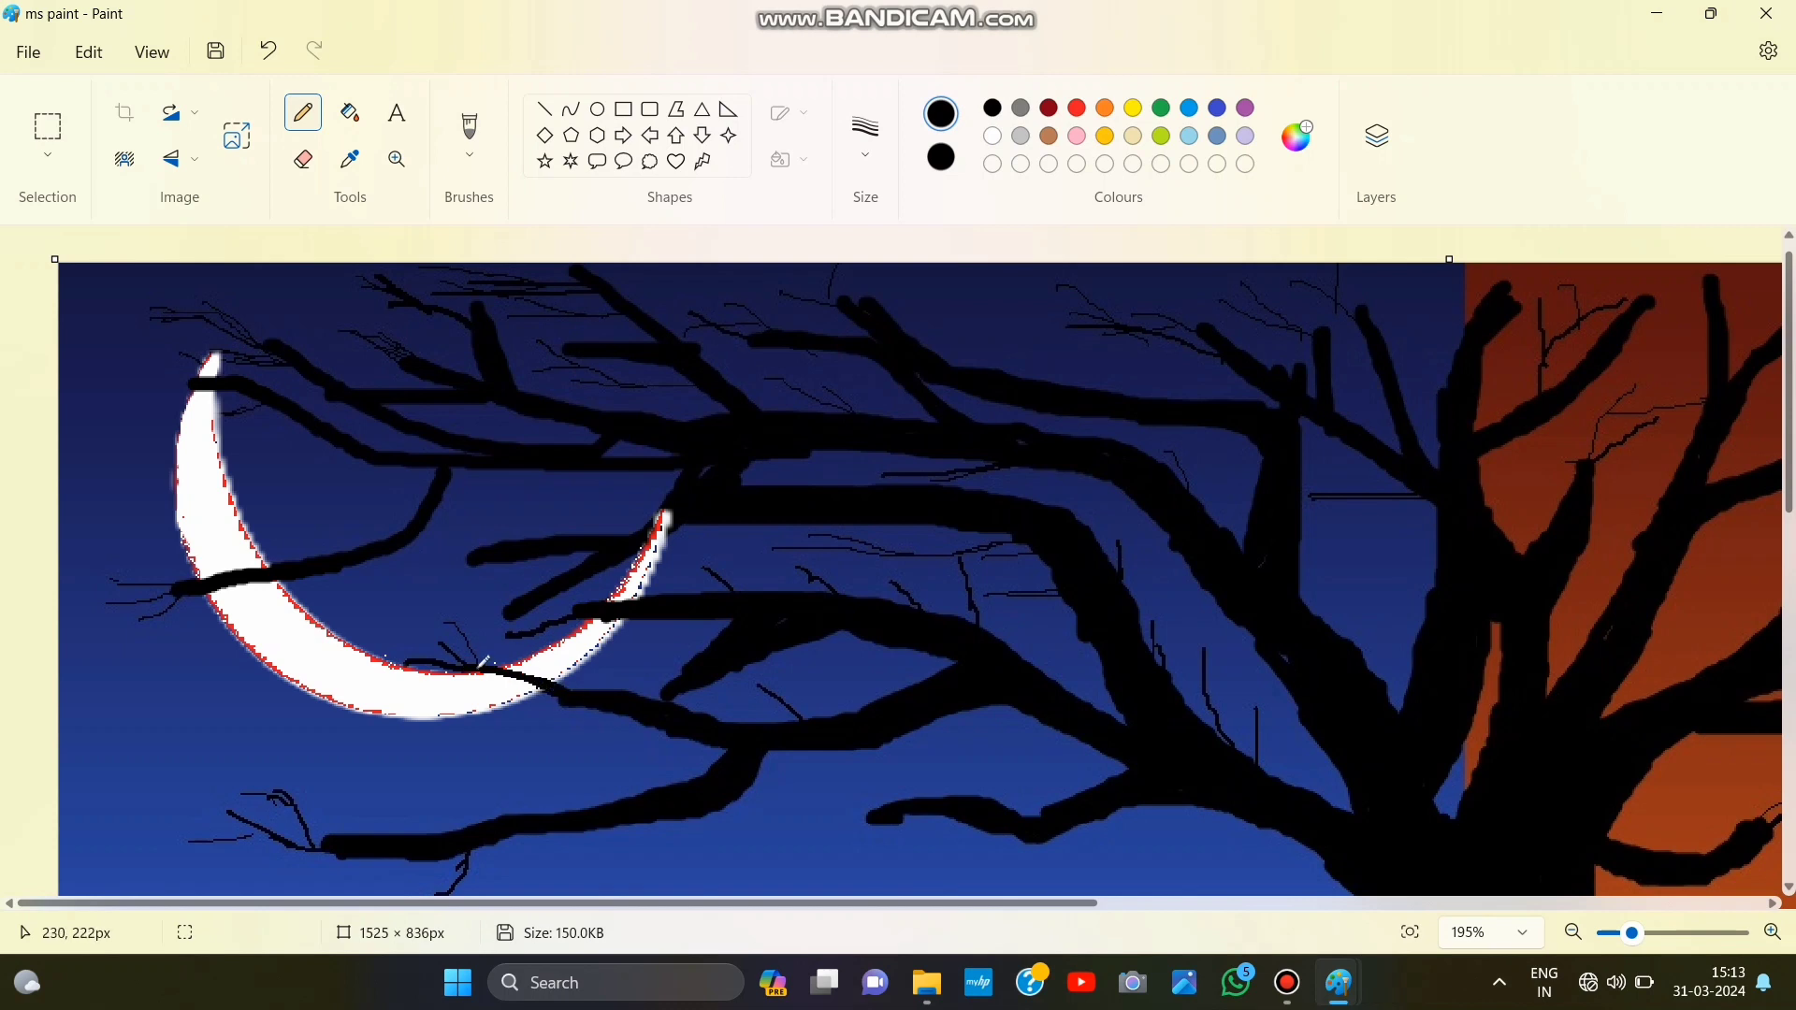
# Step: Draw black pencil twigs from the branch tips across the moon's outer edge into the sky beside it
pyautogui.click(865, 137)
pyautogui.moveTo(261, 403)
pyautogui.mouseDown()
pyautogui.moveTo(160, 409)
pyautogui.moveTo(119, 456)
pyautogui.mouseUp()
pyautogui.click(870, 247)
pyautogui.moveTo(208, 418); pyautogui.dragTo(159, 409)
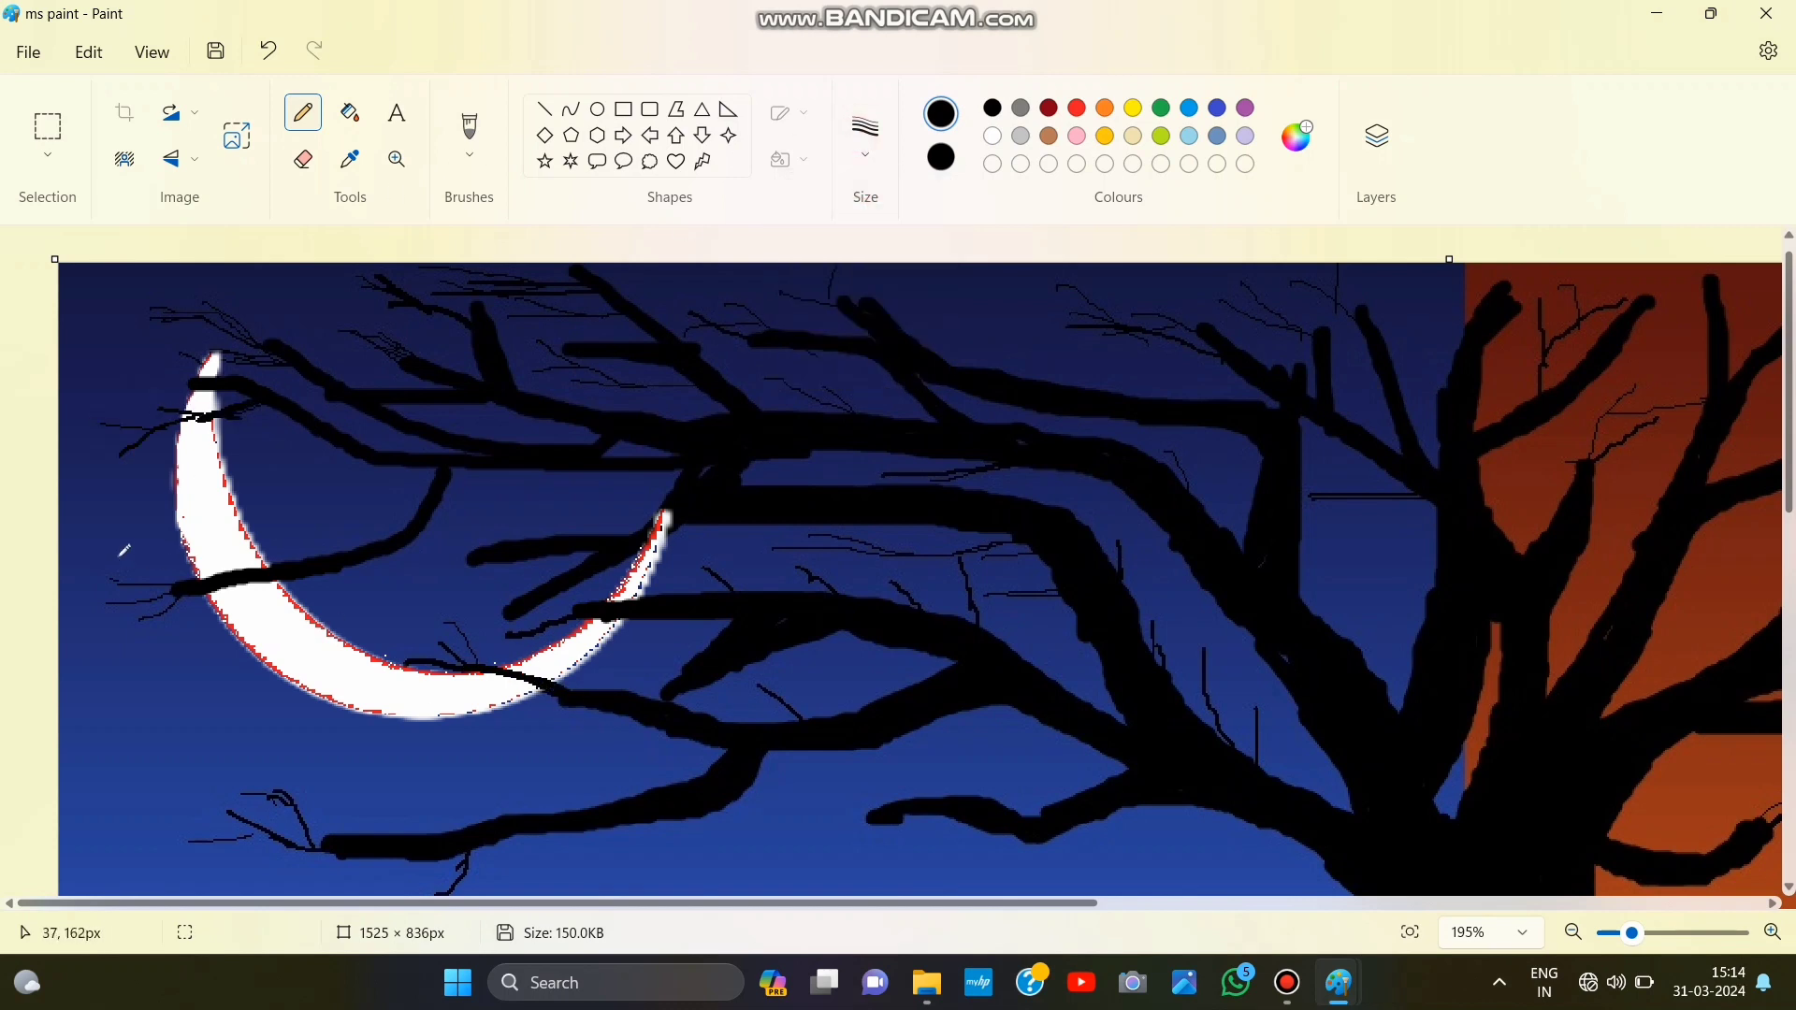
pyautogui.moveTo(121, 552)
pyautogui.mouseDown()
pyautogui.moveTo(197, 575)
pyautogui.moveTo(82, 598)
pyautogui.mouseUp()
pyautogui.moveTo(202, 591)
pyautogui.mouseDown()
pyautogui.moveTo(98, 595)
pyautogui.moveTo(94, 636)
pyautogui.mouseUp()
pyautogui.moveTo(120, 588); pyautogui.dragTo(81, 577)
pyautogui.scroll(1, 121, 560)
pyautogui.moveTo(129, 454); pyautogui.dragTo(81, 490)
pyautogui.moveTo(213, 397)
pyautogui.mouseDown()
pyautogui.moveTo(119, 397)
pyautogui.moveTo(84, 365)
pyautogui.mouseUp()
# Step: Vary the pencil size and add thicker and finer black twigs to the branch crossing the moon's outer edge
pyautogui.click(866, 137)
pyautogui.click(856, 190)
pyautogui.click(865, 136)
pyautogui.moveTo(122, 544)
pyautogui.mouseDown()
pyautogui.moveTo(296, 582)
pyautogui.moveTo(270, 581)
pyautogui.mouseUp()
pyautogui.click(842, 346)
pyautogui.moveTo(90, 536)
pyautogui.mouseDown()
pyautogui.moveTo(161, 567)
pyautogui.moveTo(160, 511)
pyautogui.moveTo(201, 541)
pyautogui.mouseUp()
pyautogui.click(865, 137)
pyautogui.click(856, 190)
pyautogui.moveTo(144, 566); pyautogui.dragTo(61, 547)
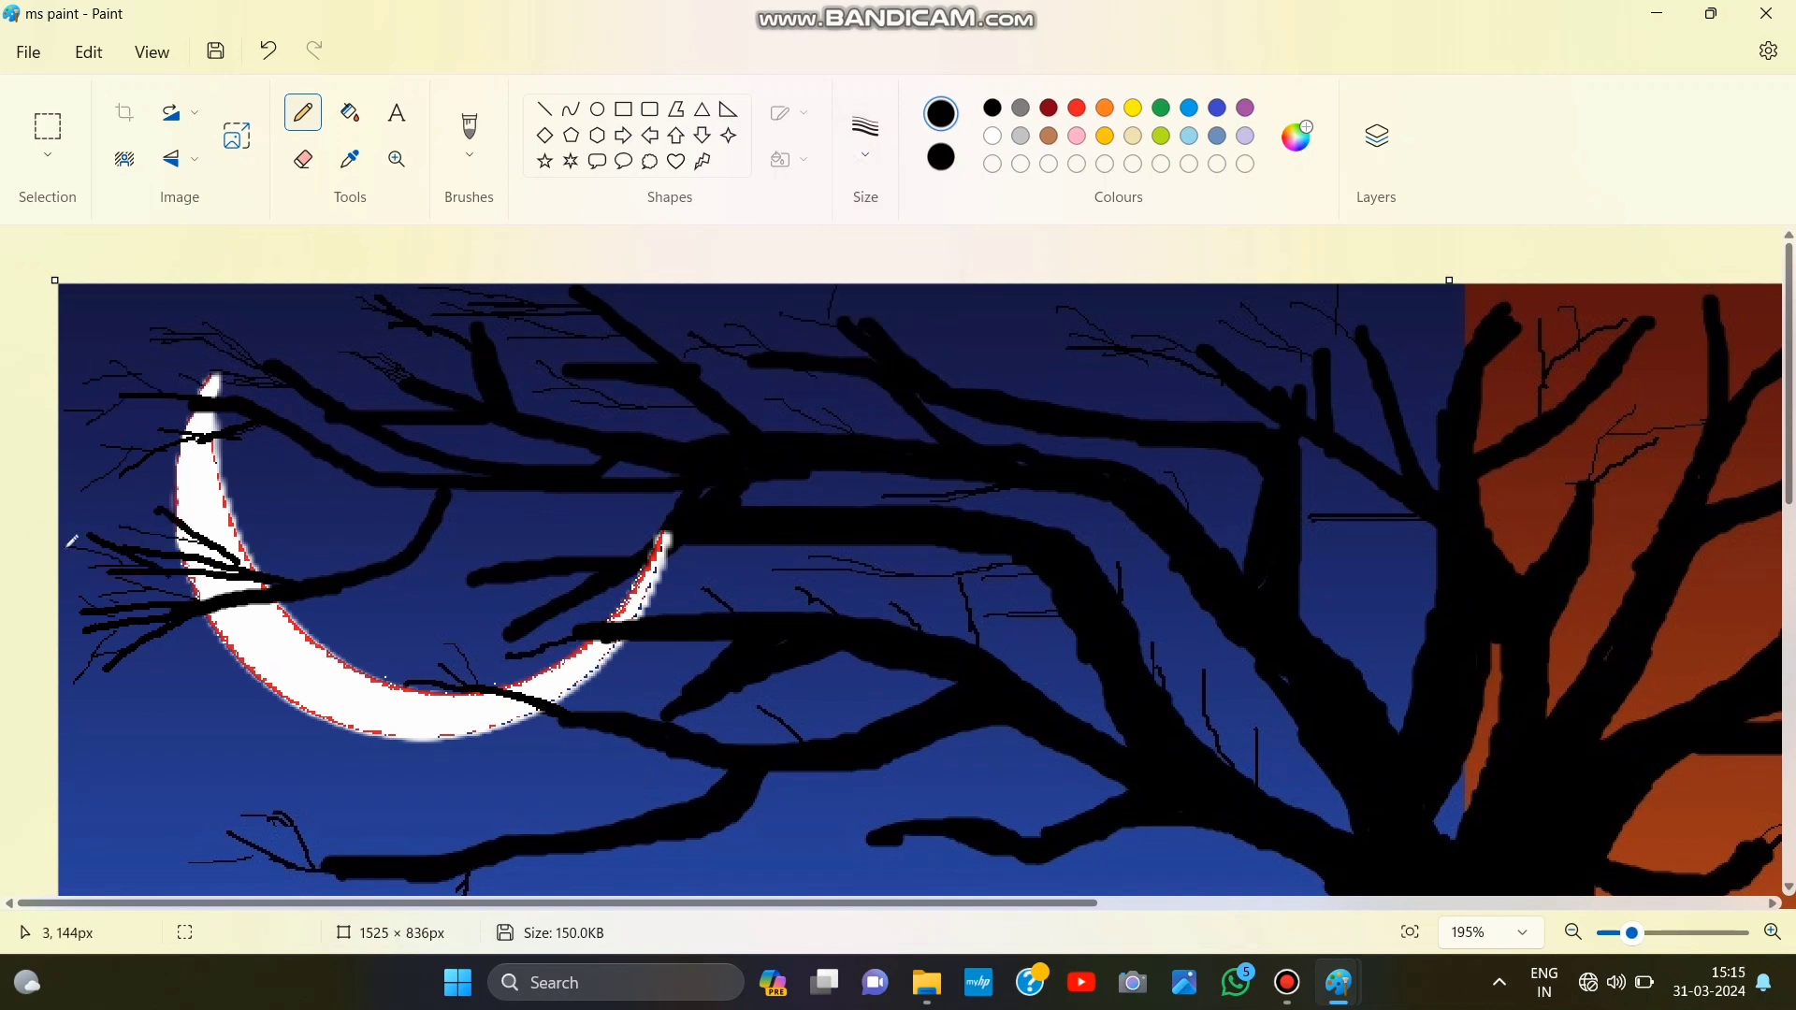
pyautogui.moveTo(177, 527); pyautogui.dragTo(95, 525)
pyautogui.moveTo(171, 524); pyautogui.dragTo(77, 503)
# Step: Draw fine black twigs inside the crescent's curve and over its lower body
pyautogui.moveTo(474, 595); pyautogui.dragTo(318, 644)
pyautogui.moveTo(417, 645)
pyautogui.mouseDown()
pyautogui.moveTo(408, 615)
pyautogui.moveTo(506, 640)
pyautogui.mouseUp()
pyautogui.moveTo(506, 635)
pyautogui.mouseDown()
pyautogui.moveTo(421, 640)
pyautogui.moveTo(467, 632)
pyautogui.mouseUp()
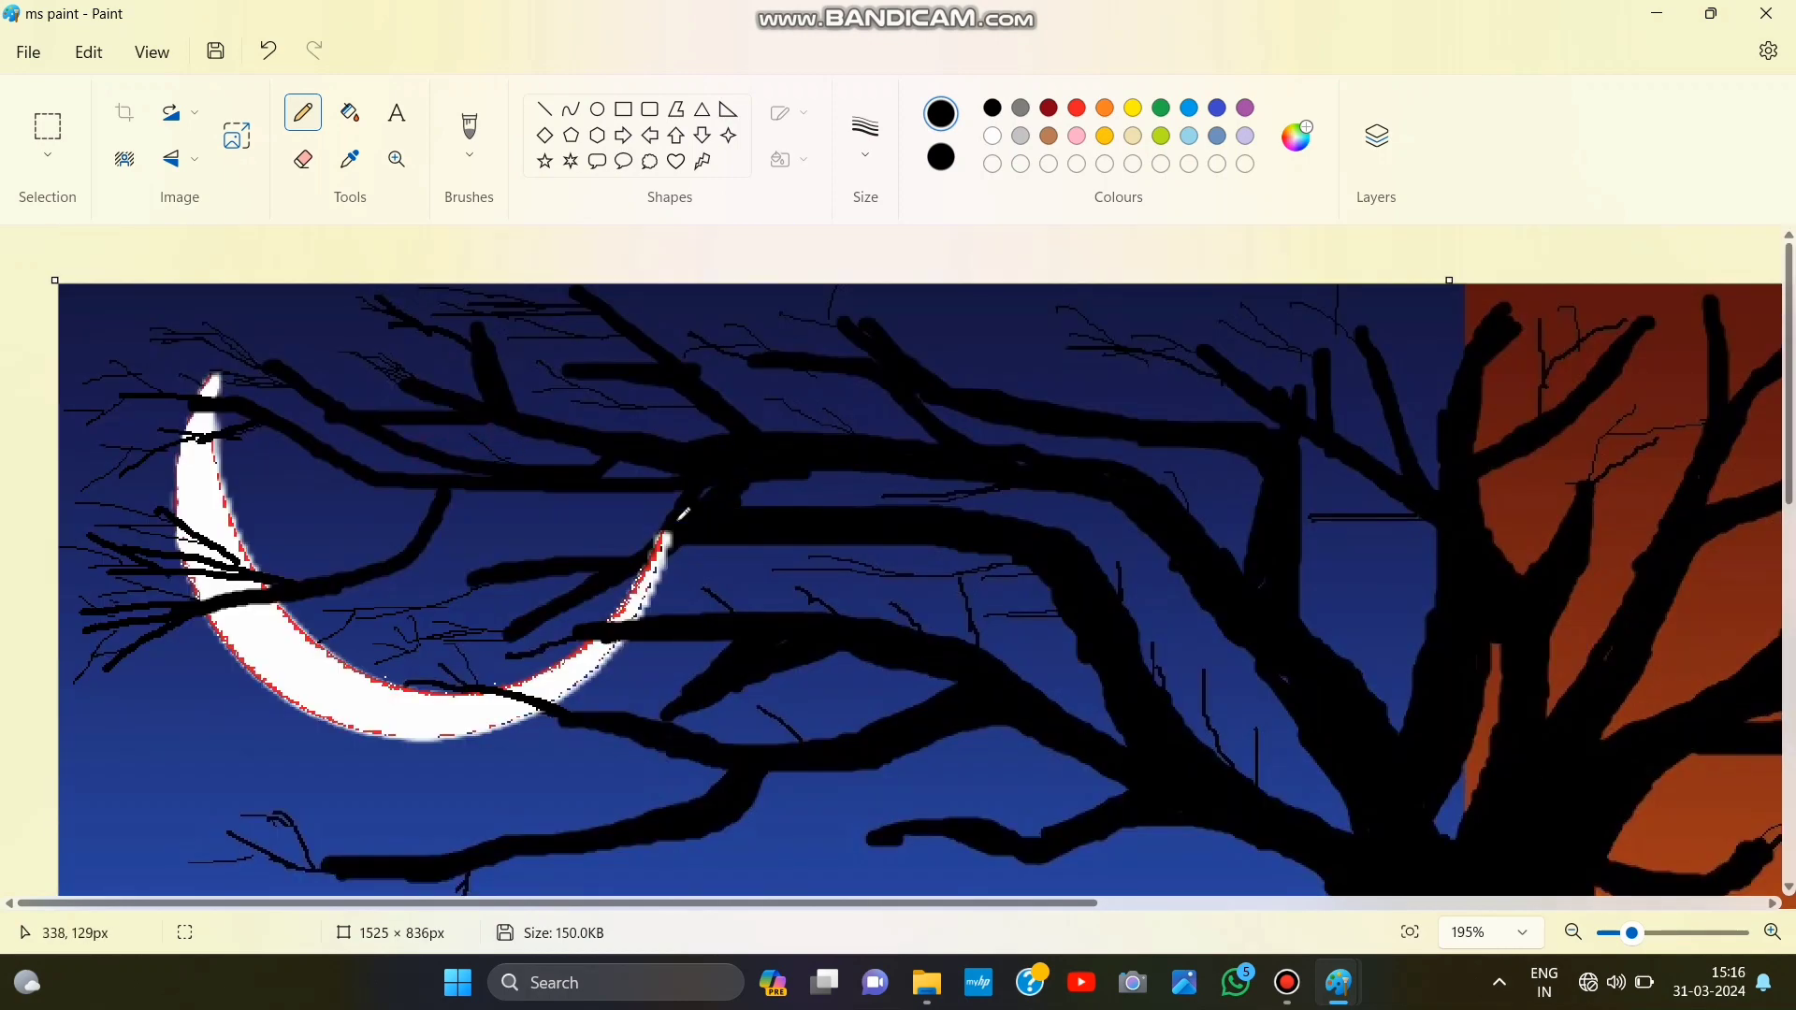
pyautogui.scroll(-2, 677, 520)
pyautogui.moveTo(558, 517); pyautogui.dragTo(440, 502)
pyautogui.moveTo(496, 513); pyautogui.dragTo(406, 520)
pyautogui.scroll(2, 890, 577)
# Step: Brush black over the crescent's trunk-side tip to hide it behind the branch, and view the whole picture
pyautogui.click(469, 127)
pyautogui.moveTo(659, 543); pyautogui.dragTo(645, 551)
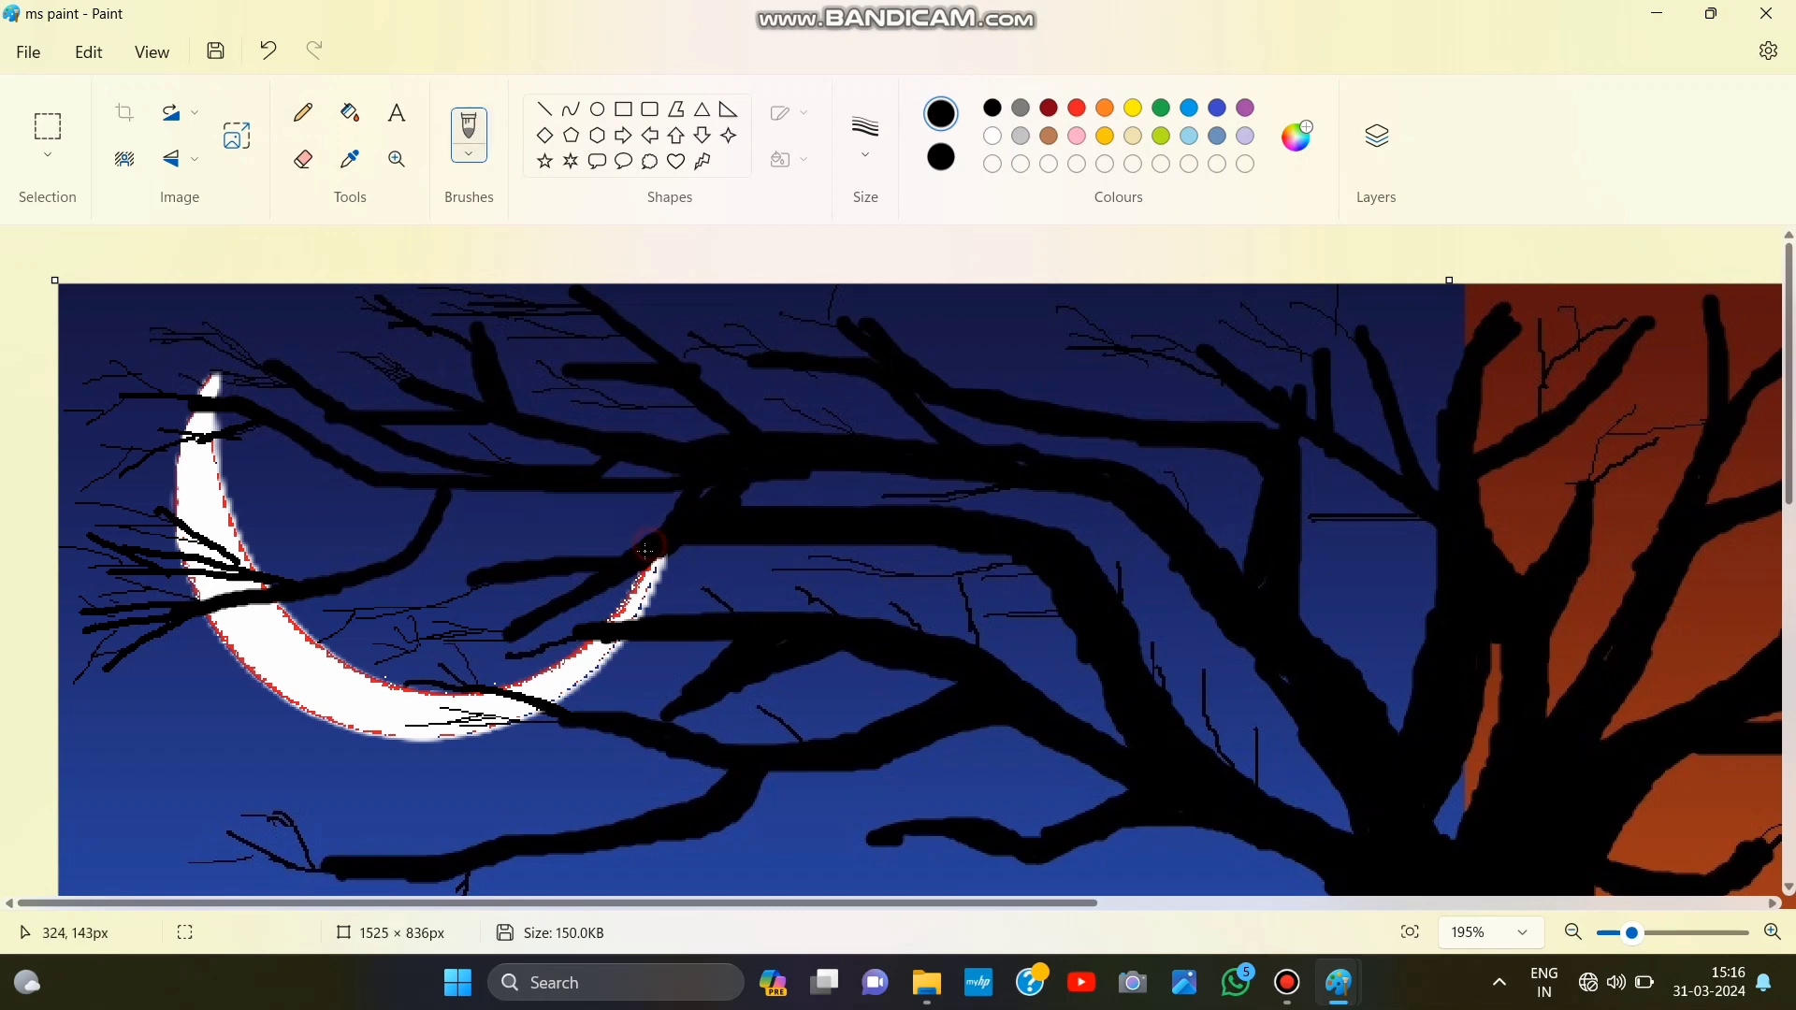
pyautogui.click(555, 409)
pyautogui.click(1403, 933)
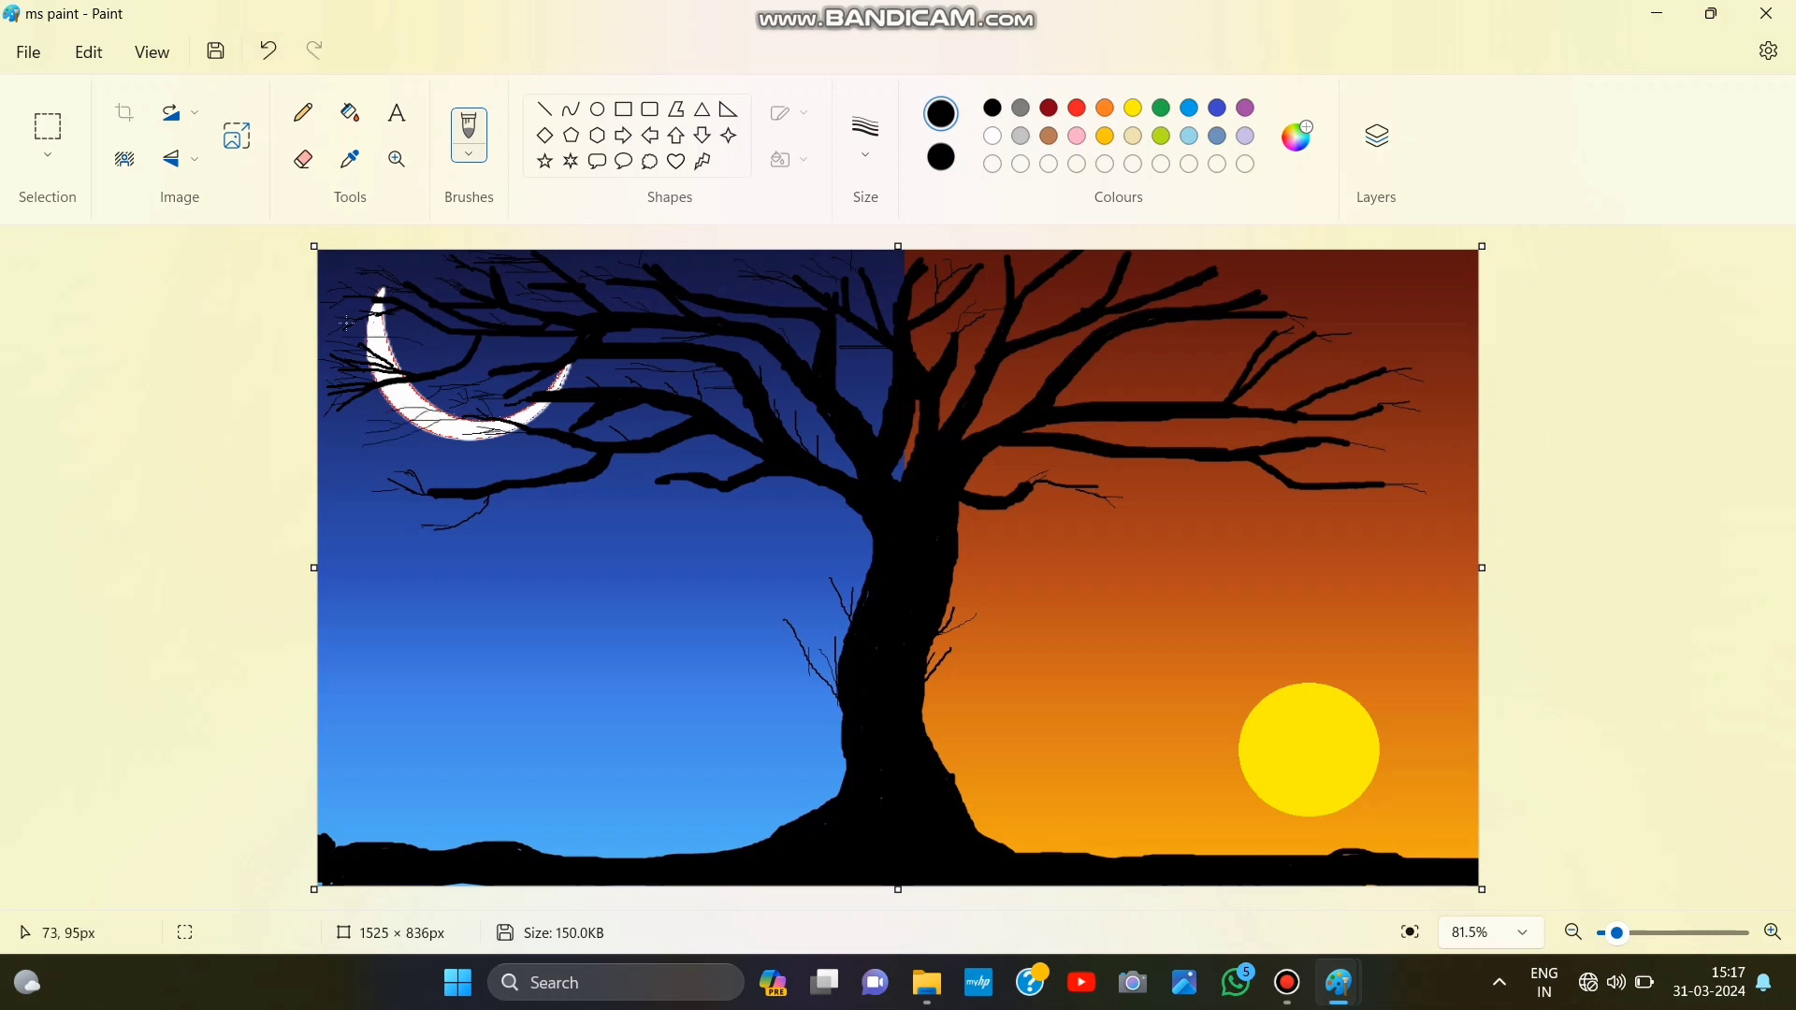
# Step: Add thin pencil twigs around the moon and below the lowest blue-side branches, undoing a stray stroke
pyautogui.click(862, 136)
pyautogui.hotkey('ctrl', 'z')
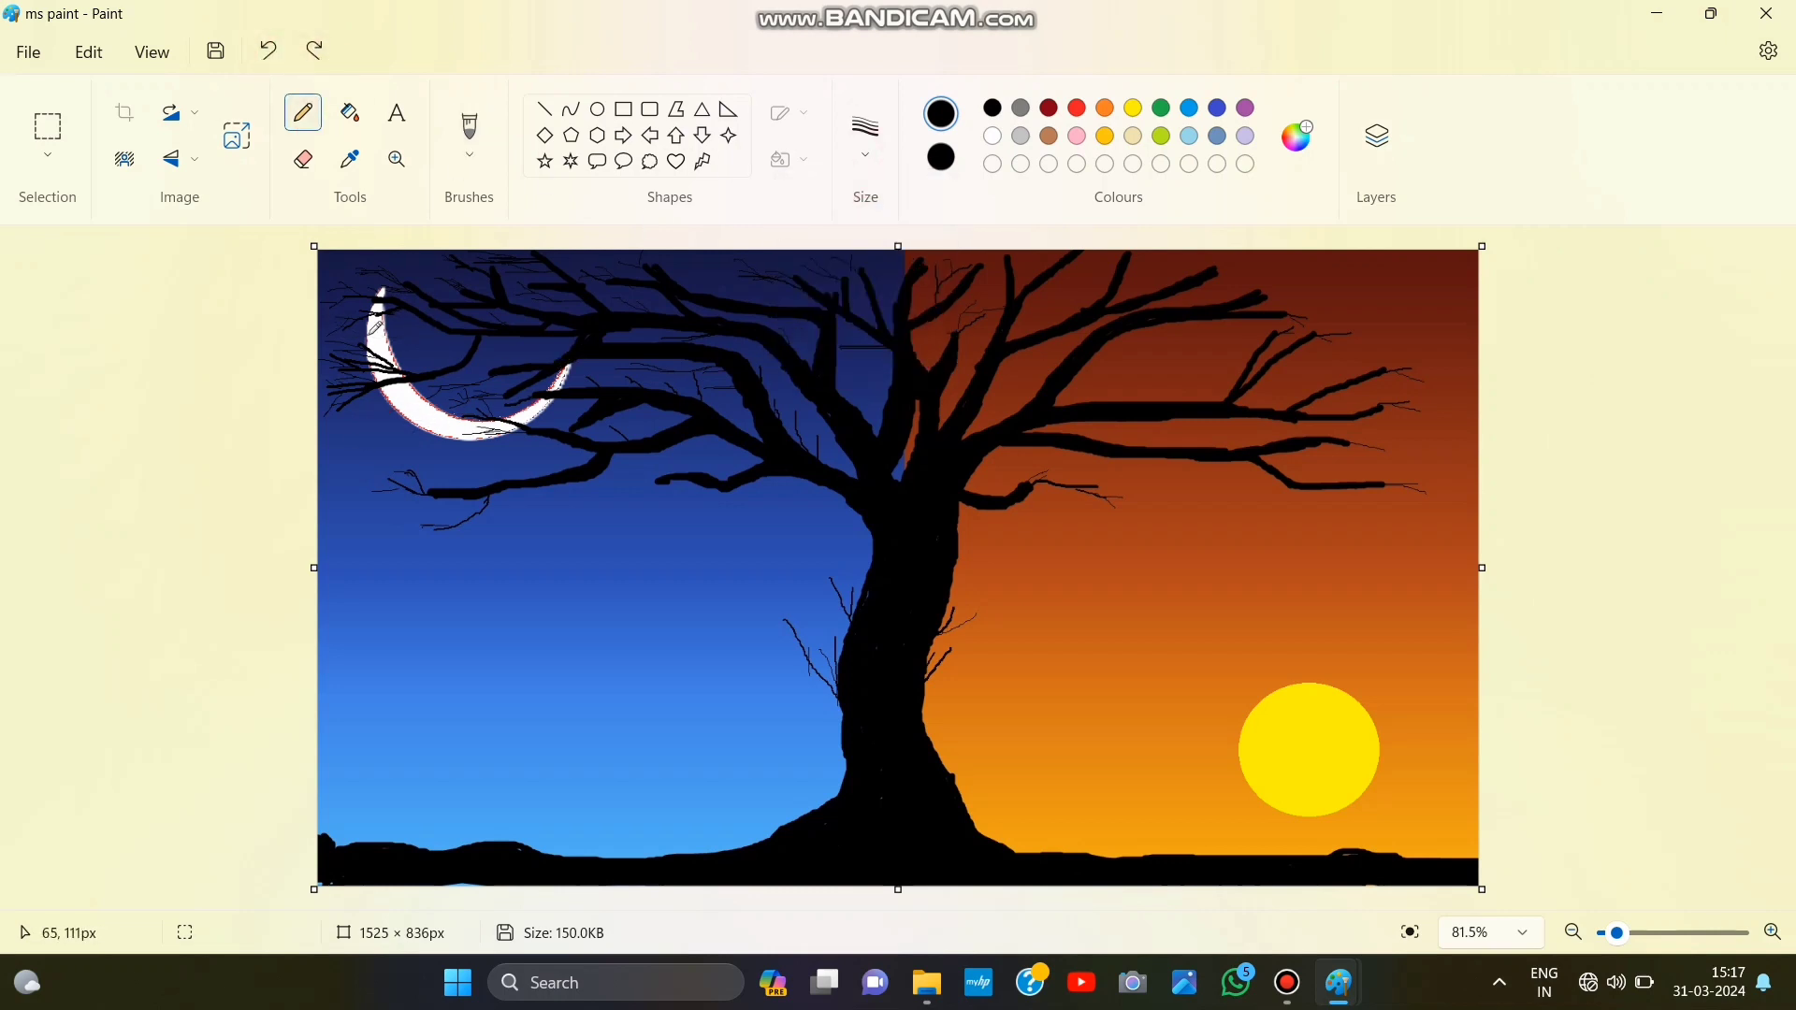
pyautogui.moveTo(439, 395); pyautogui.dragTo(395, 419)
pyautogui.moveTo(393, 332); pyautogui.dragTo(475, 362)
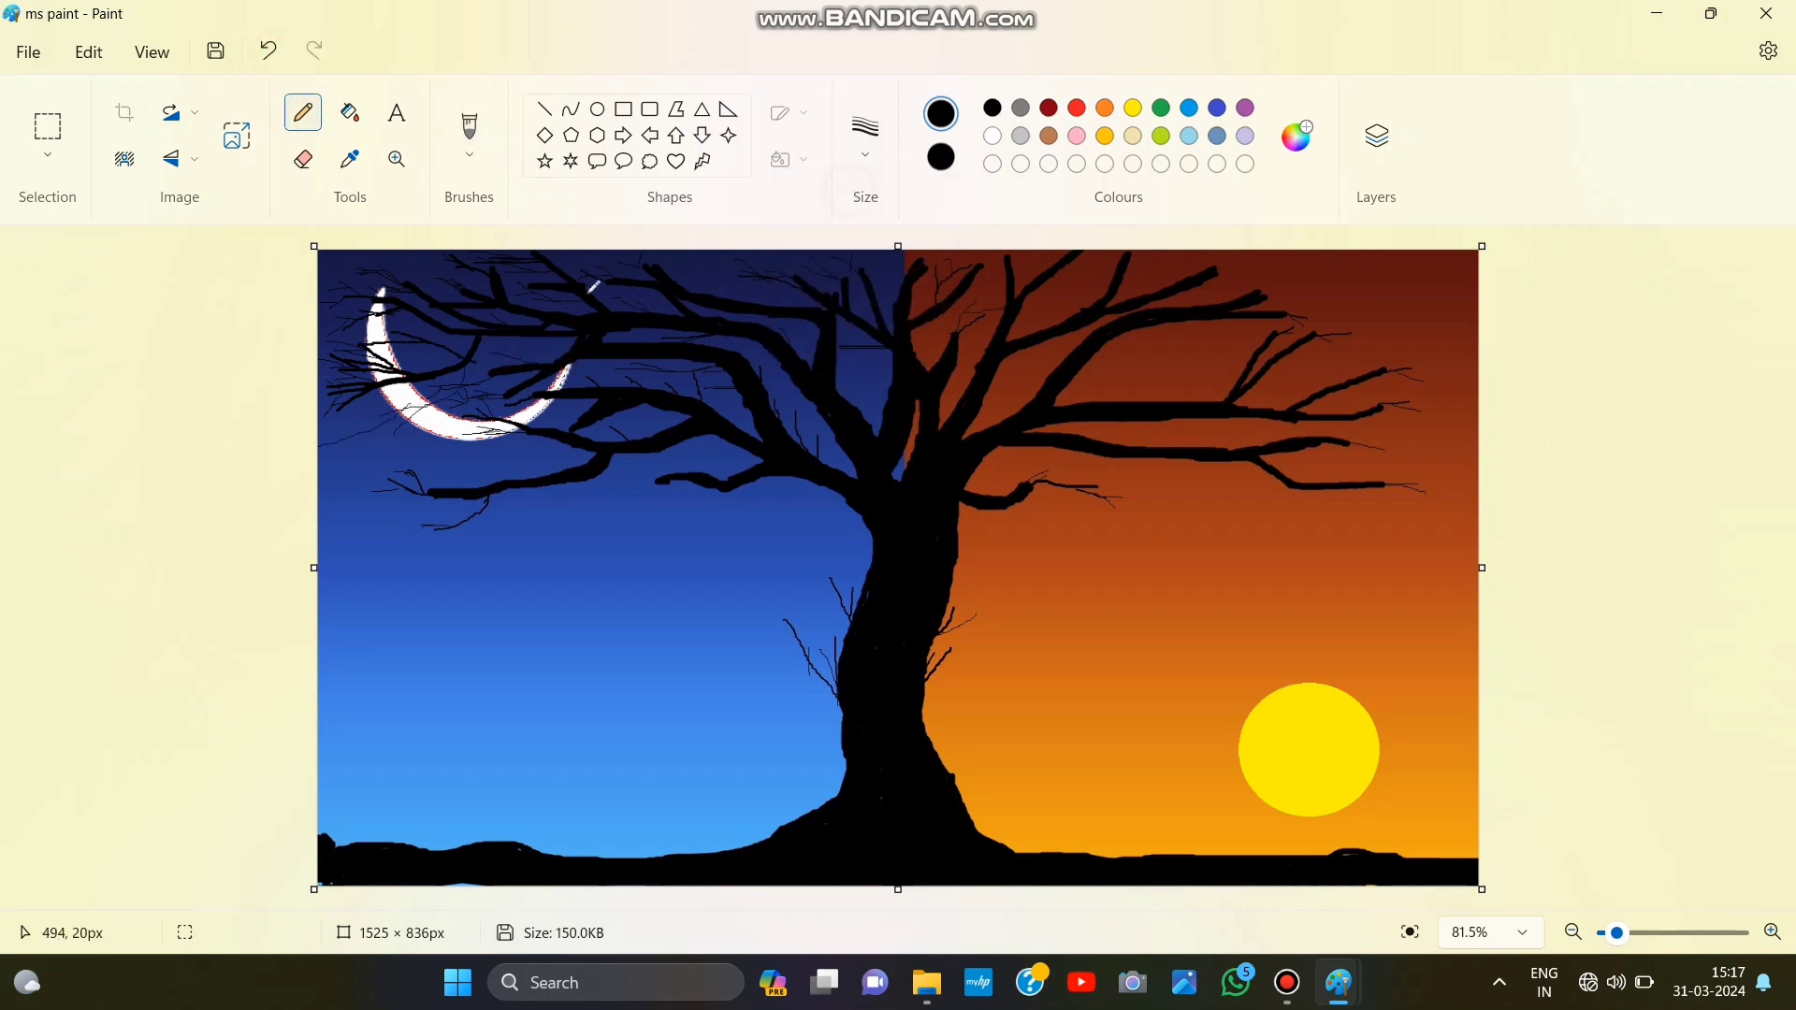
pyautogui.moveTo(655, 481); pyautogui.dragTo(530, 535)
pyautogui.moveTo(432, 498); pyautogui.dragTo(348, 542)
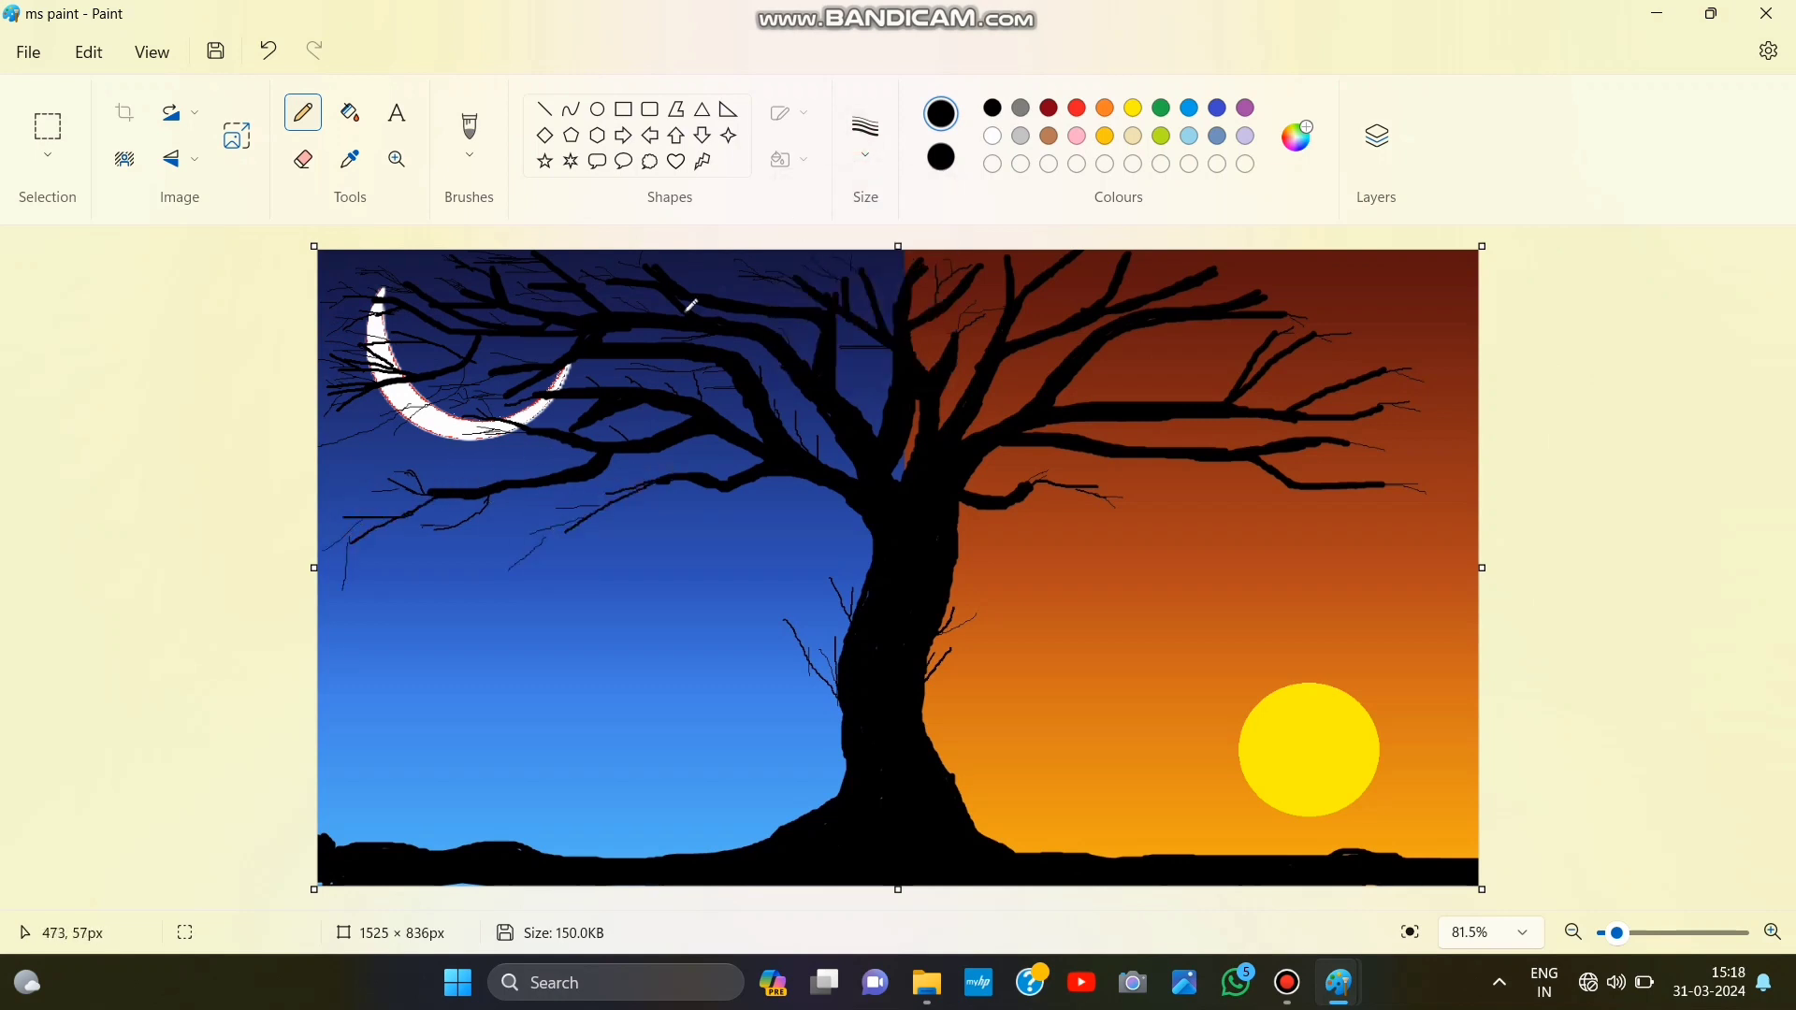
# Step: Draw small black pencil twigs on both sides of the trunk's lower part
pyautogui.moveTo(845, 760); pyautogui.dragTo(829, 723)
pyautogui.moveTo(837, 793); pyautogui.dragTo(826, 768)
pyautogui.moveTo(938, 714); pyautogui.dragTo(958, 779)
# Step: Brush black grass blades growing up from the ground on the blue side
pyautogui.click(469, 134)
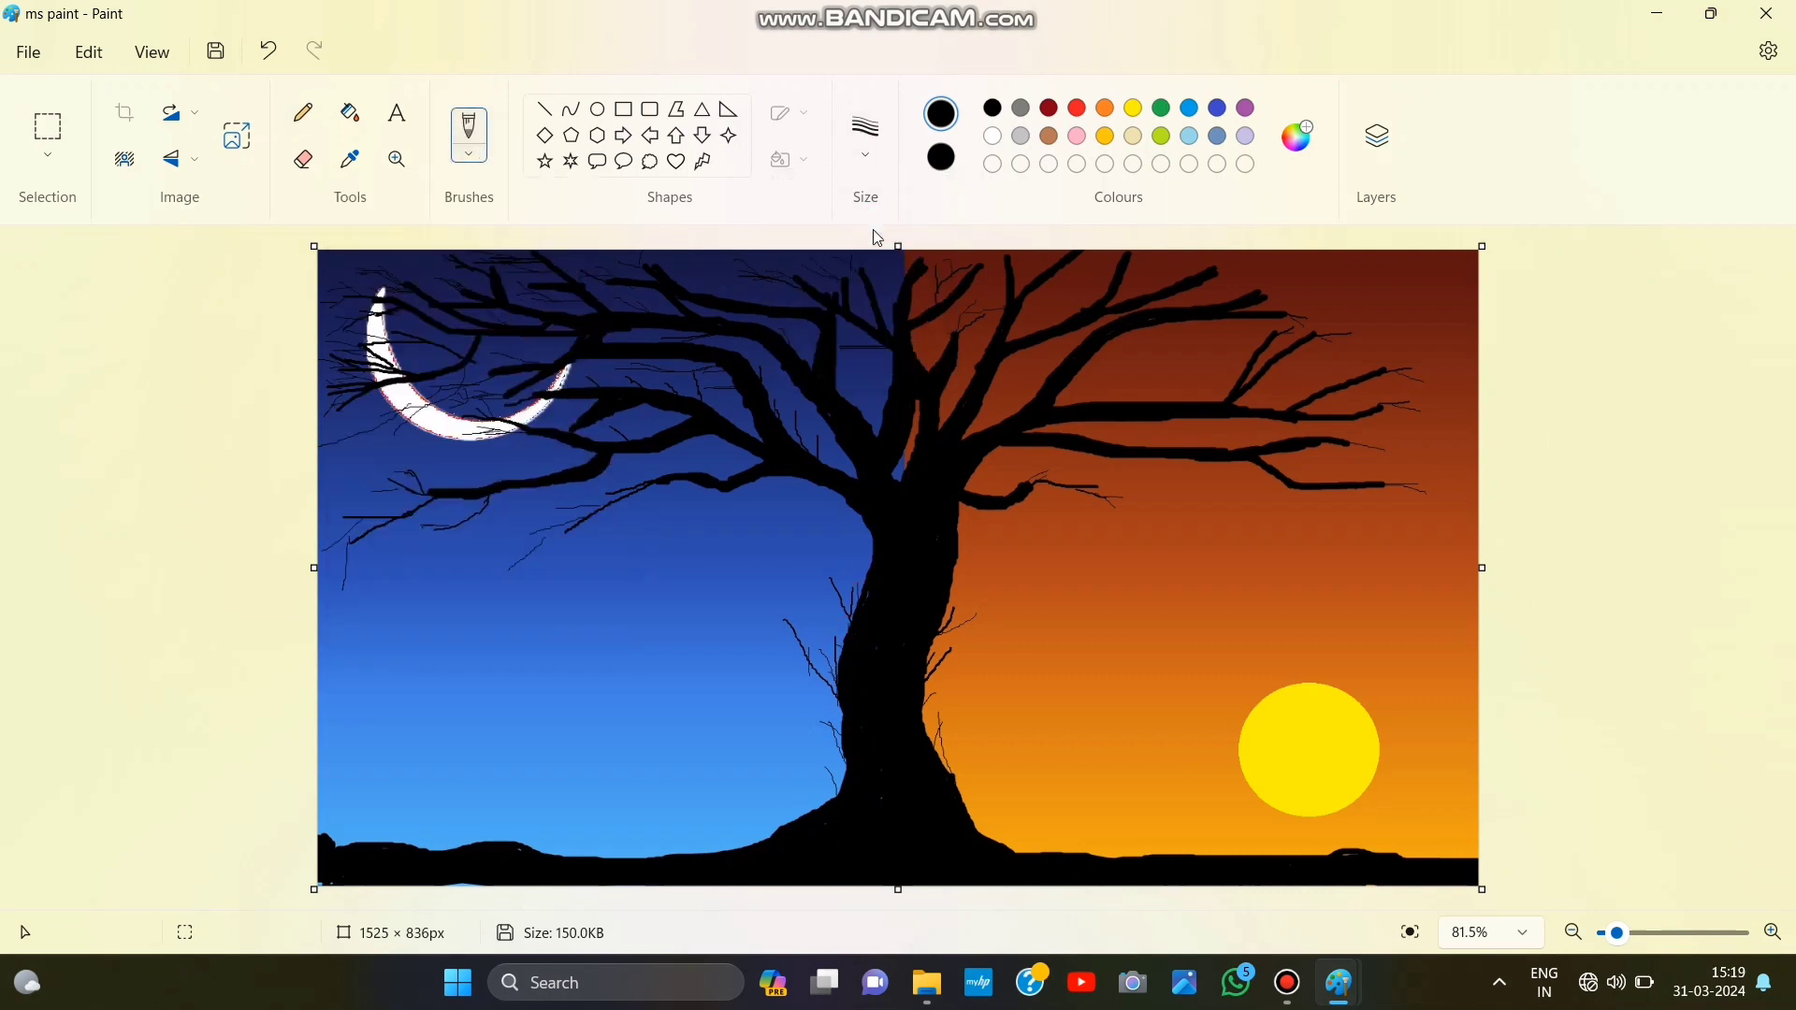
pyautogui.moveTo(348, 846)
pyautogui.mouseDown()
pyautogui.moveTo(322, 792)
pyautogui.moveTo(339, 810)
pyautogui.mouseUp()
pyautogui.moveTo(356, 846)
pyautogui.mouseDown()
pyautogui.moveTo(400, 798)
pyautogui.moveTo(389, 809)
pyautogui.mouseUp()
pyautogui.moveTo(395, 841); pyautogui.dragTo(393, 816)
pyautogui.moveTo(402, 842)
pyautogui.mouseDown()
pyautogui.moveTo(436, 795)
pyautogui.moveTo(507, 824)
pyautogui.mouseUp()
pyautogui.moveTo(552, 856); pyautogui.dragTo(561, 823)
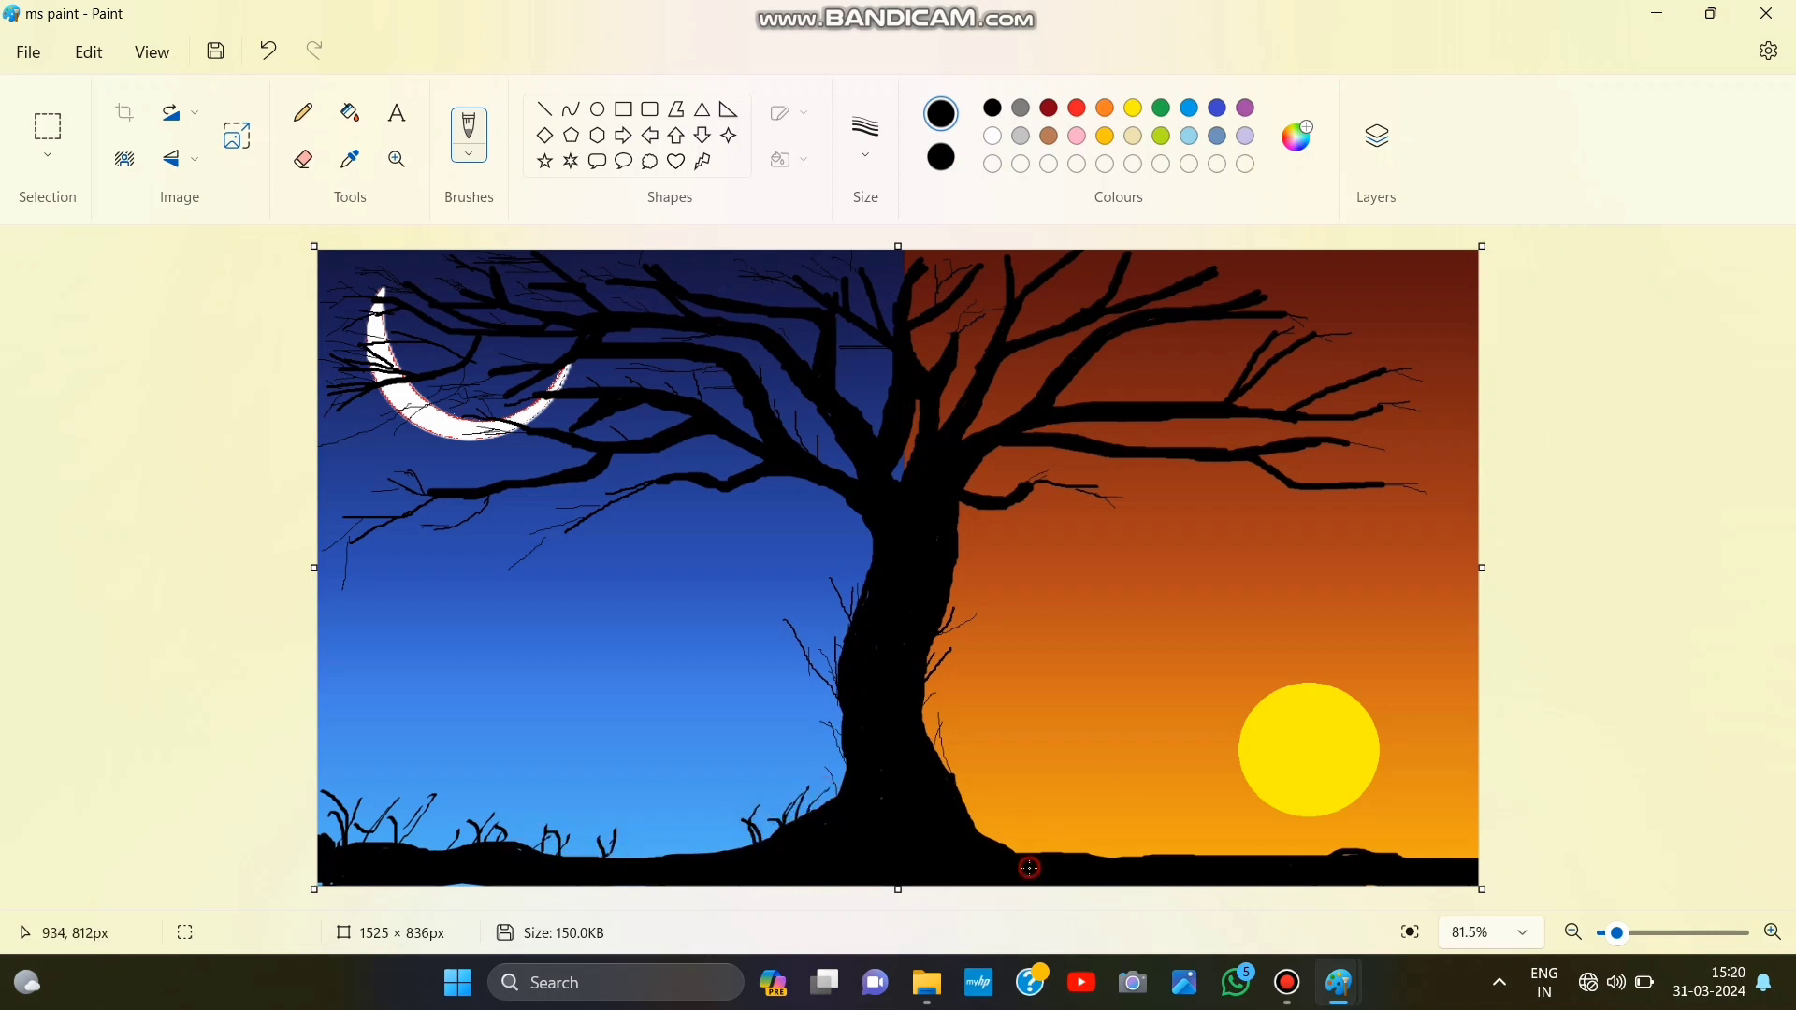
# Step: Brush black grass blades along the orange-side ground, from the trunk's base to a dense clump in front of the sun
pyautogui.moveTo(1015, 850); pyautogui.dragTo(1007, 826)
pyautogui.moveTo(1023, 849); pyautogui.dragTo(1025, 829)
pyautogui.moveTo(1029, 849); pyautogui.dragTo(1038, 823)
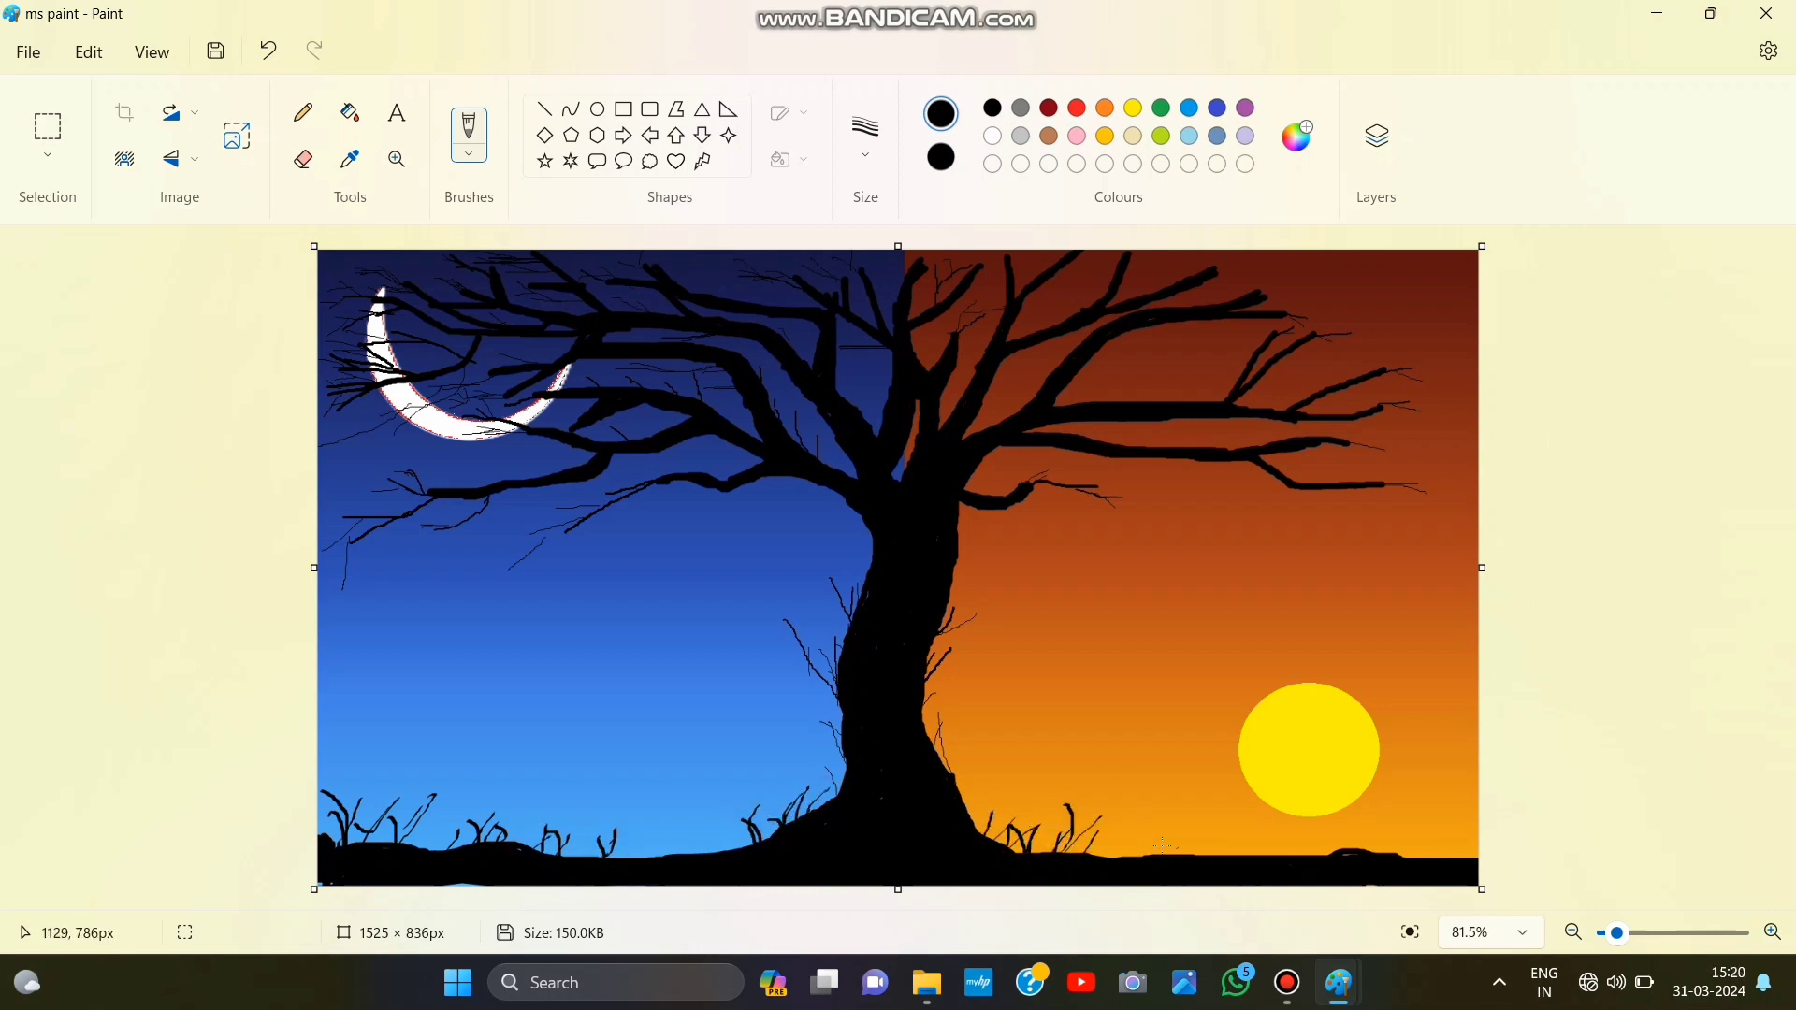
pyautogui.moveTo(1215, 855); pyautogui.dragTo(1212, 829)
pyautogui.moveTo(1228, 856); pyautogui.dragTo(1245, 793)
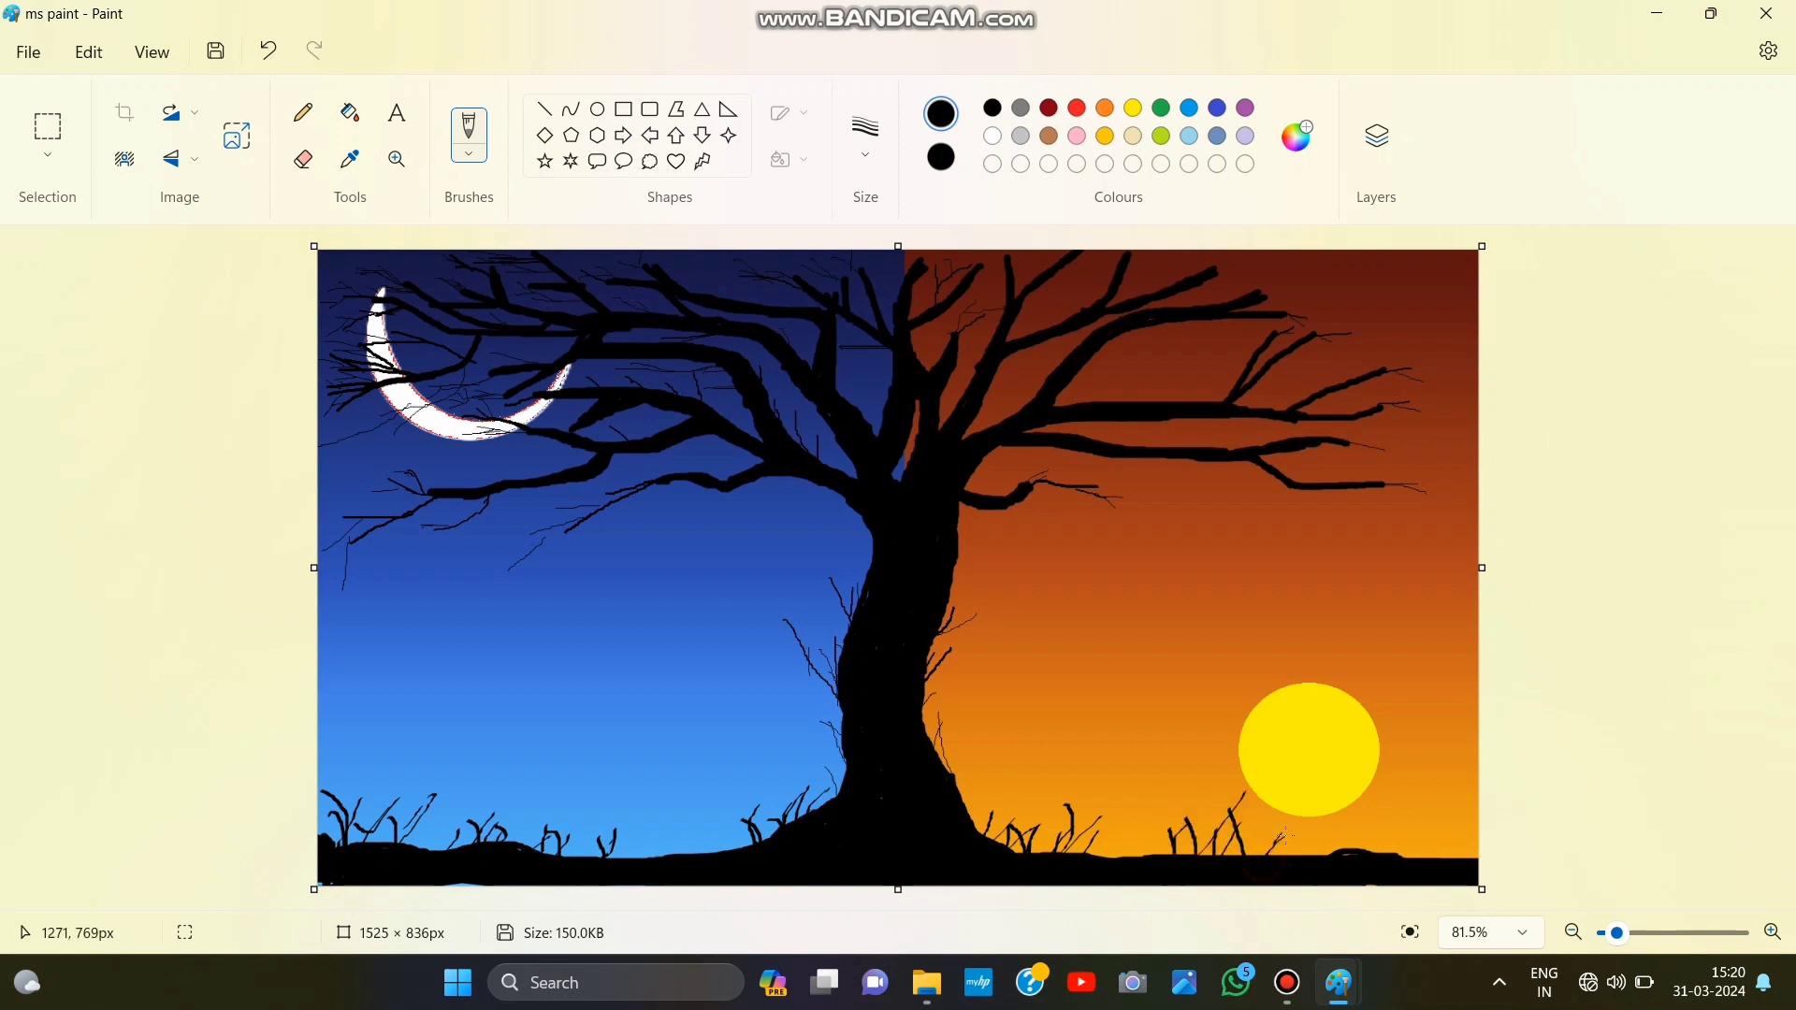
pyautogui.moveTo(1347, 855)
pyautogui.mouseDown()
pyautogui.moveTo(1342, 806)
pyautogui.moveTo(1388, 803)
pyautogui.moveTo(1377, 816)
pyautogui.mouseUp()
pyautogui.moveTo(1382, 853); pyautogui.dragTo(1420, 810)
pyautogui.moveTo(1415, 853); pyautogui.dragTo(1448, 816)
pyautogui.moveTo(1454, 855); pyautogui.dragTo(1475, 832)
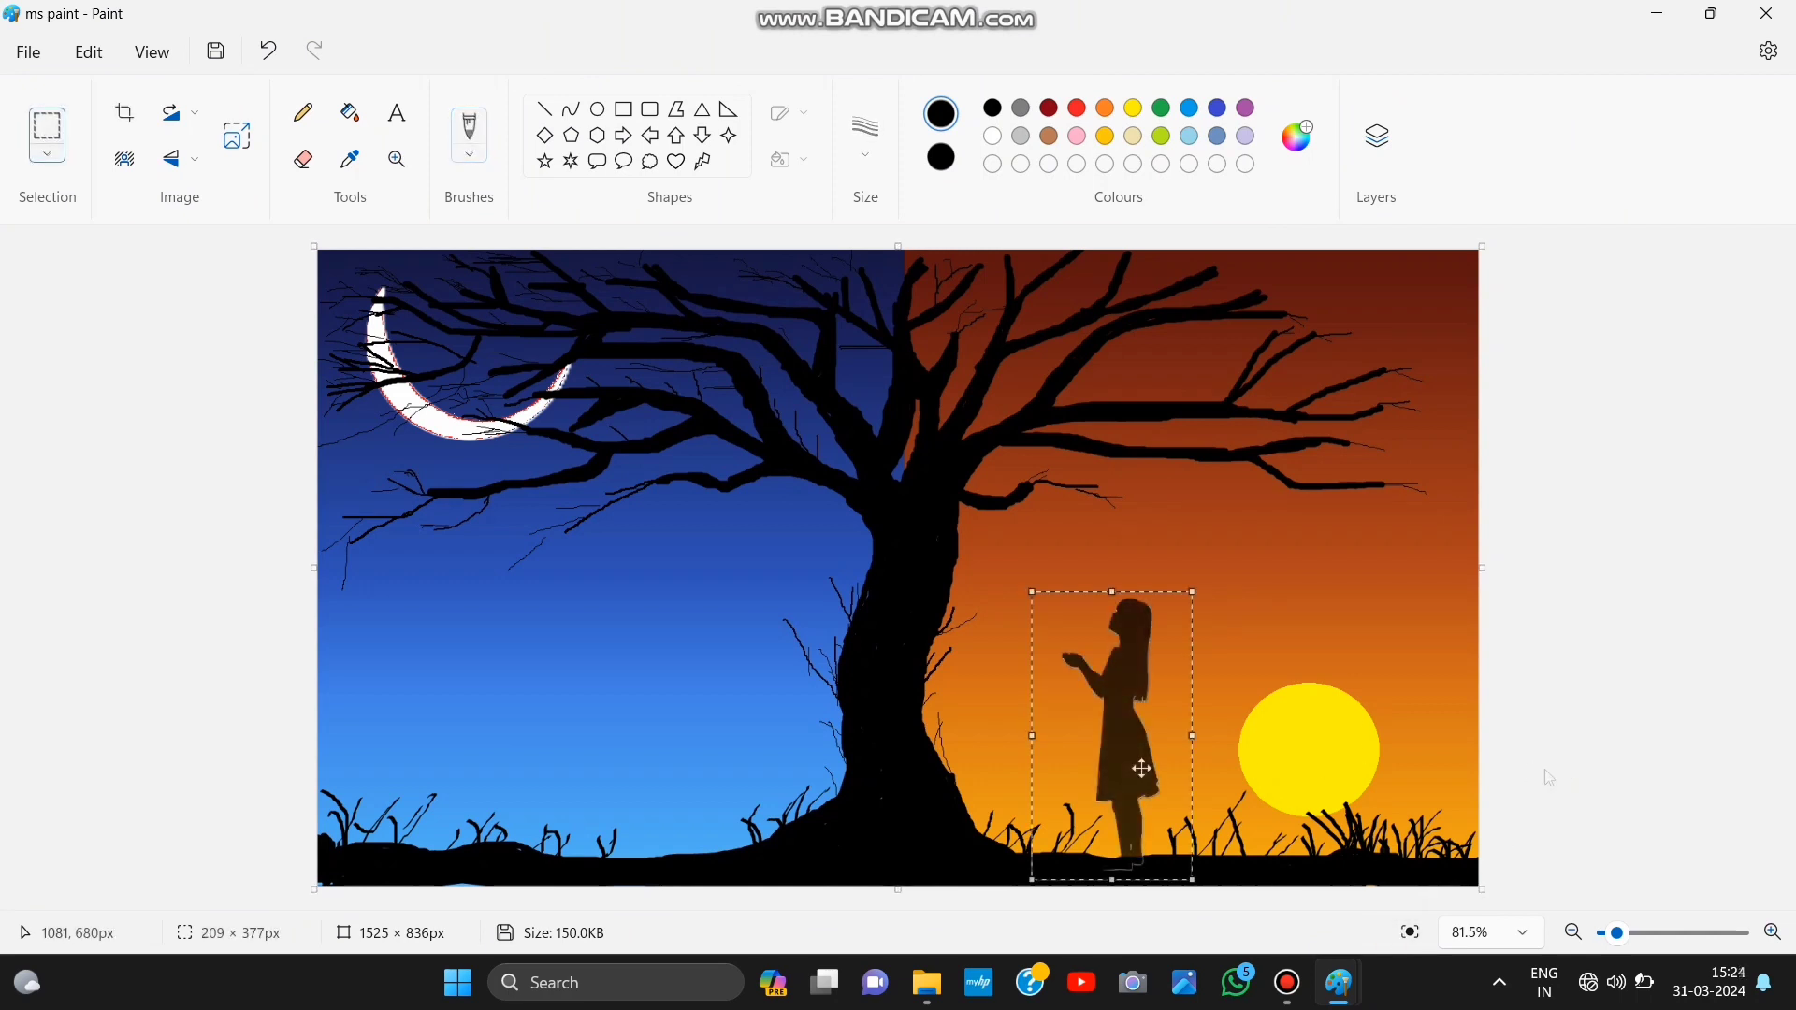
# Step: Place the girl silhouette on the ground between the trunk and the sun, scaled down to about 159 × 288 px
pyautogui.moveTo(1139, 761); pyautogui.dragTo(1134, 770)
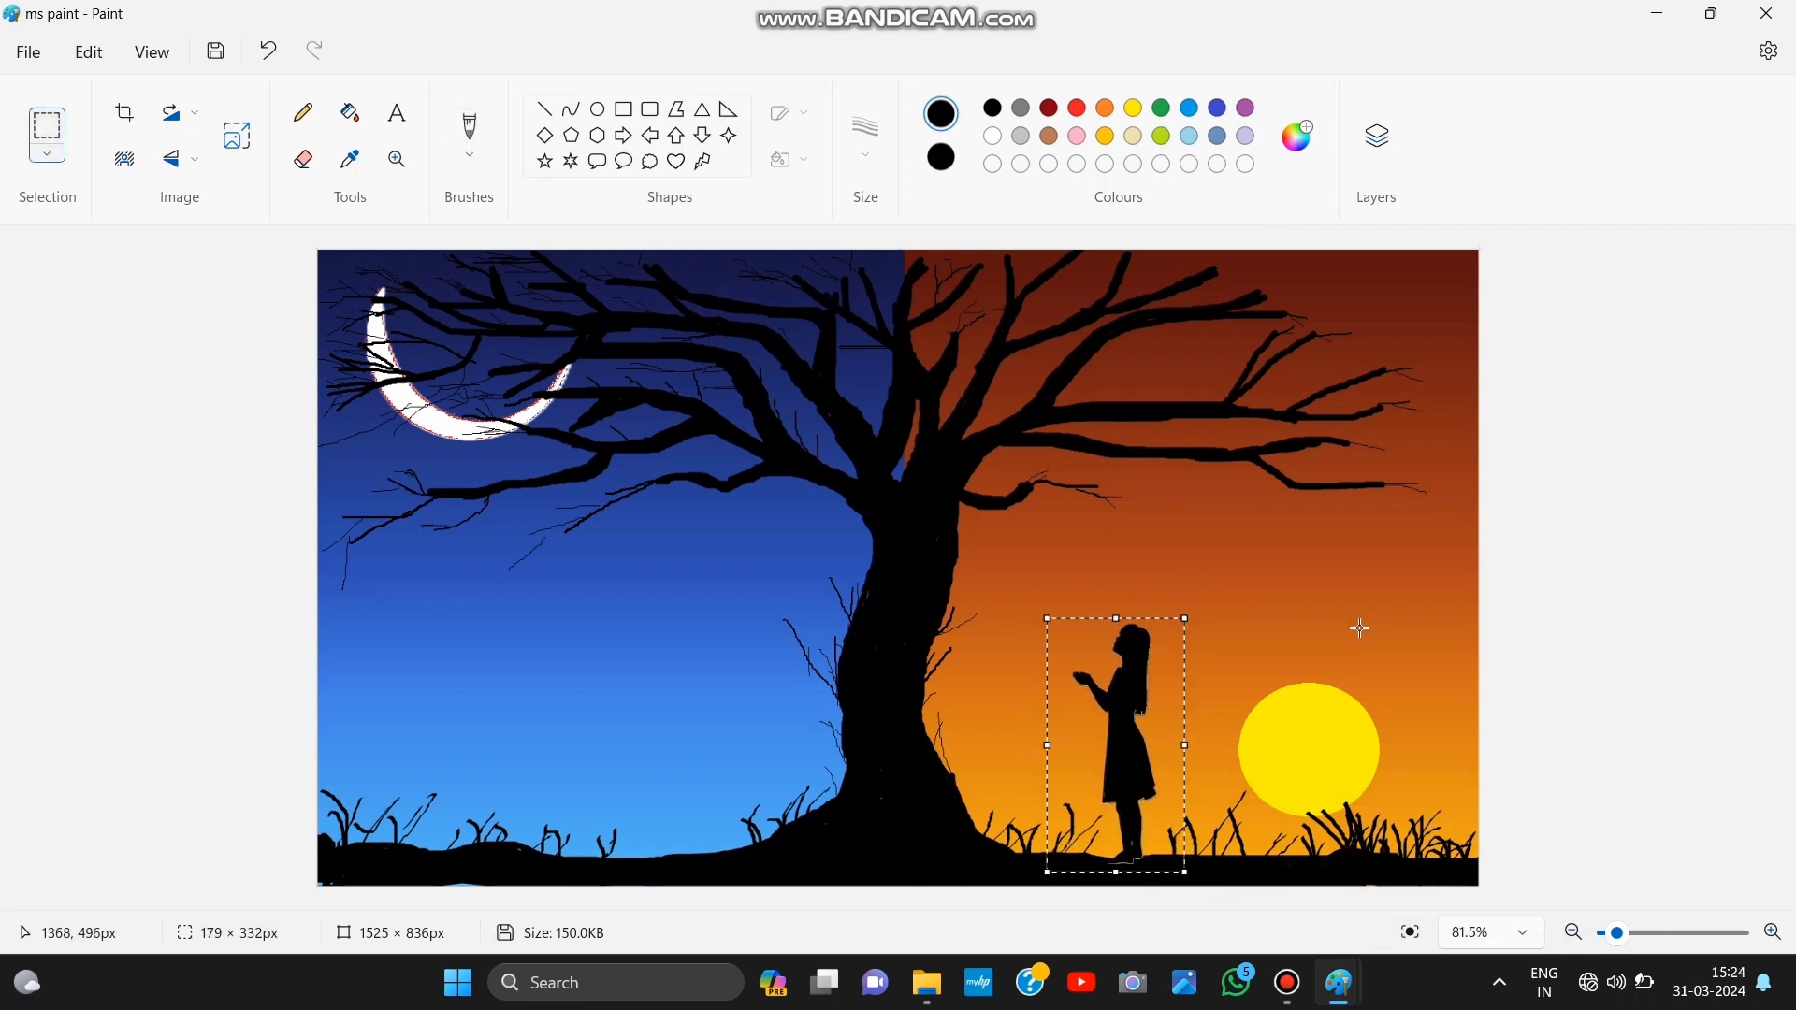
pyautogui.moveTo(1187, 618); pyautogui.dragTo(1170, 652)
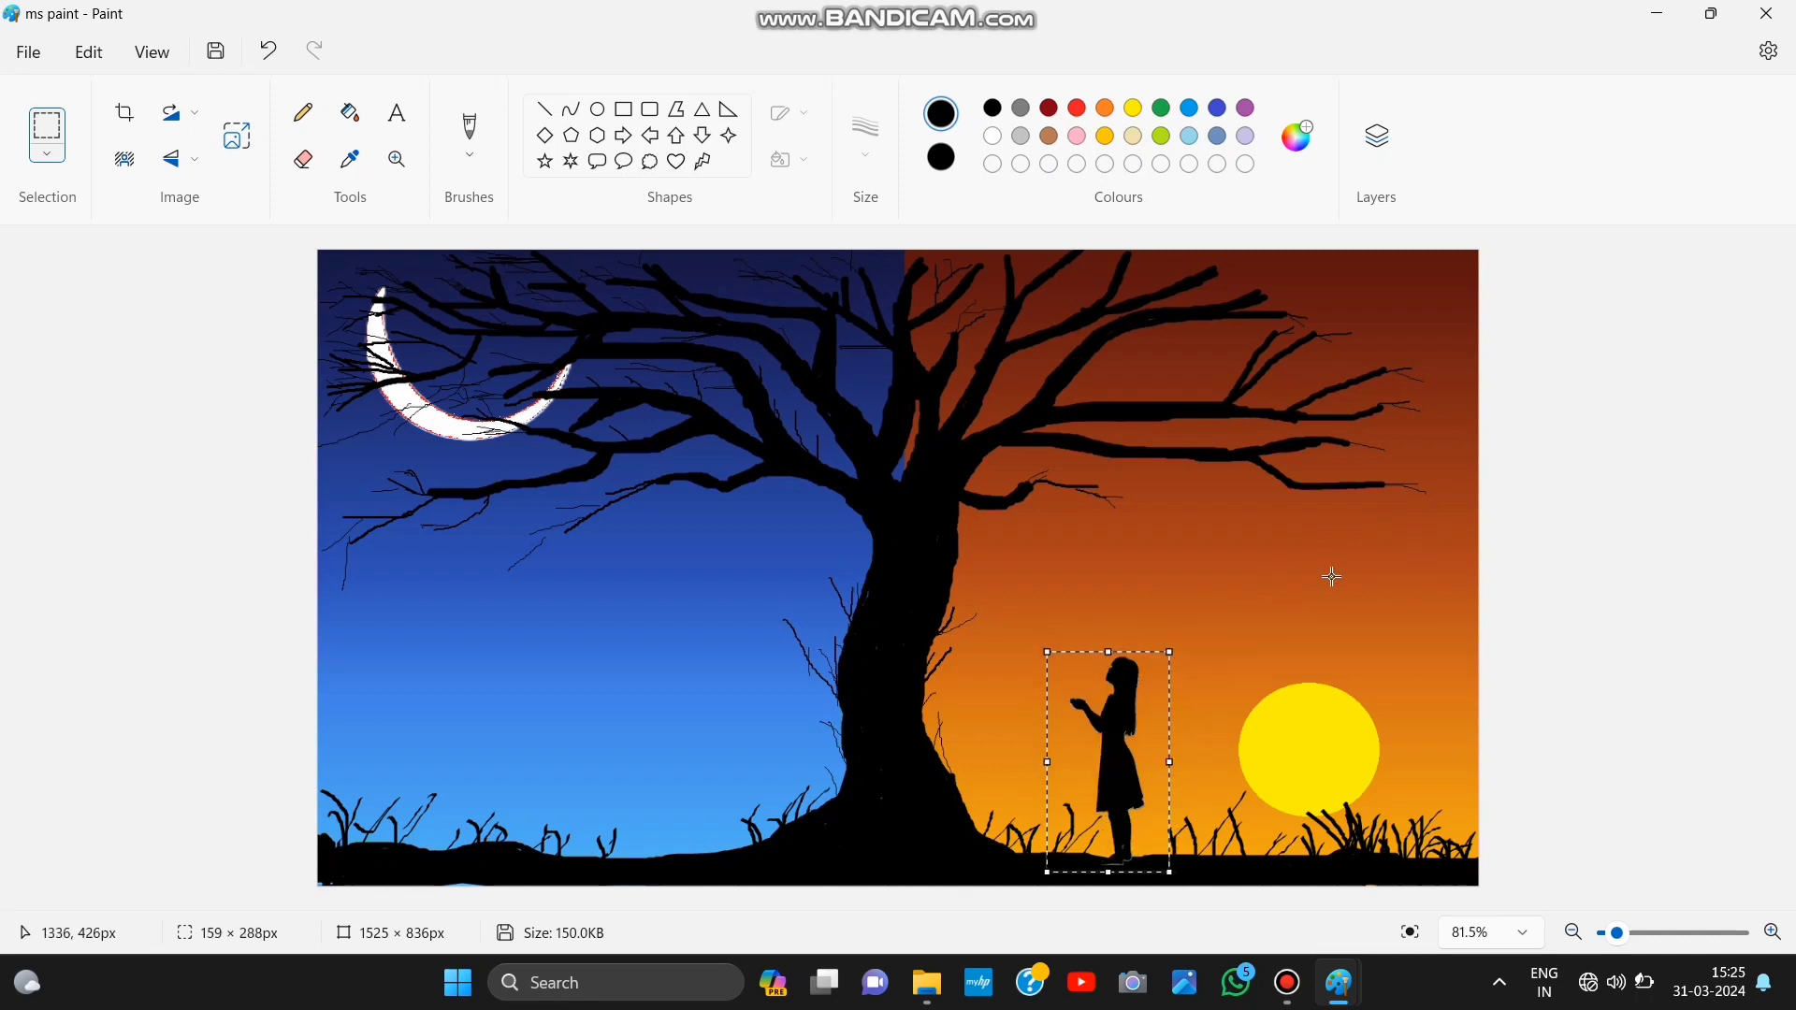
pyautogui.click(1323, 585)
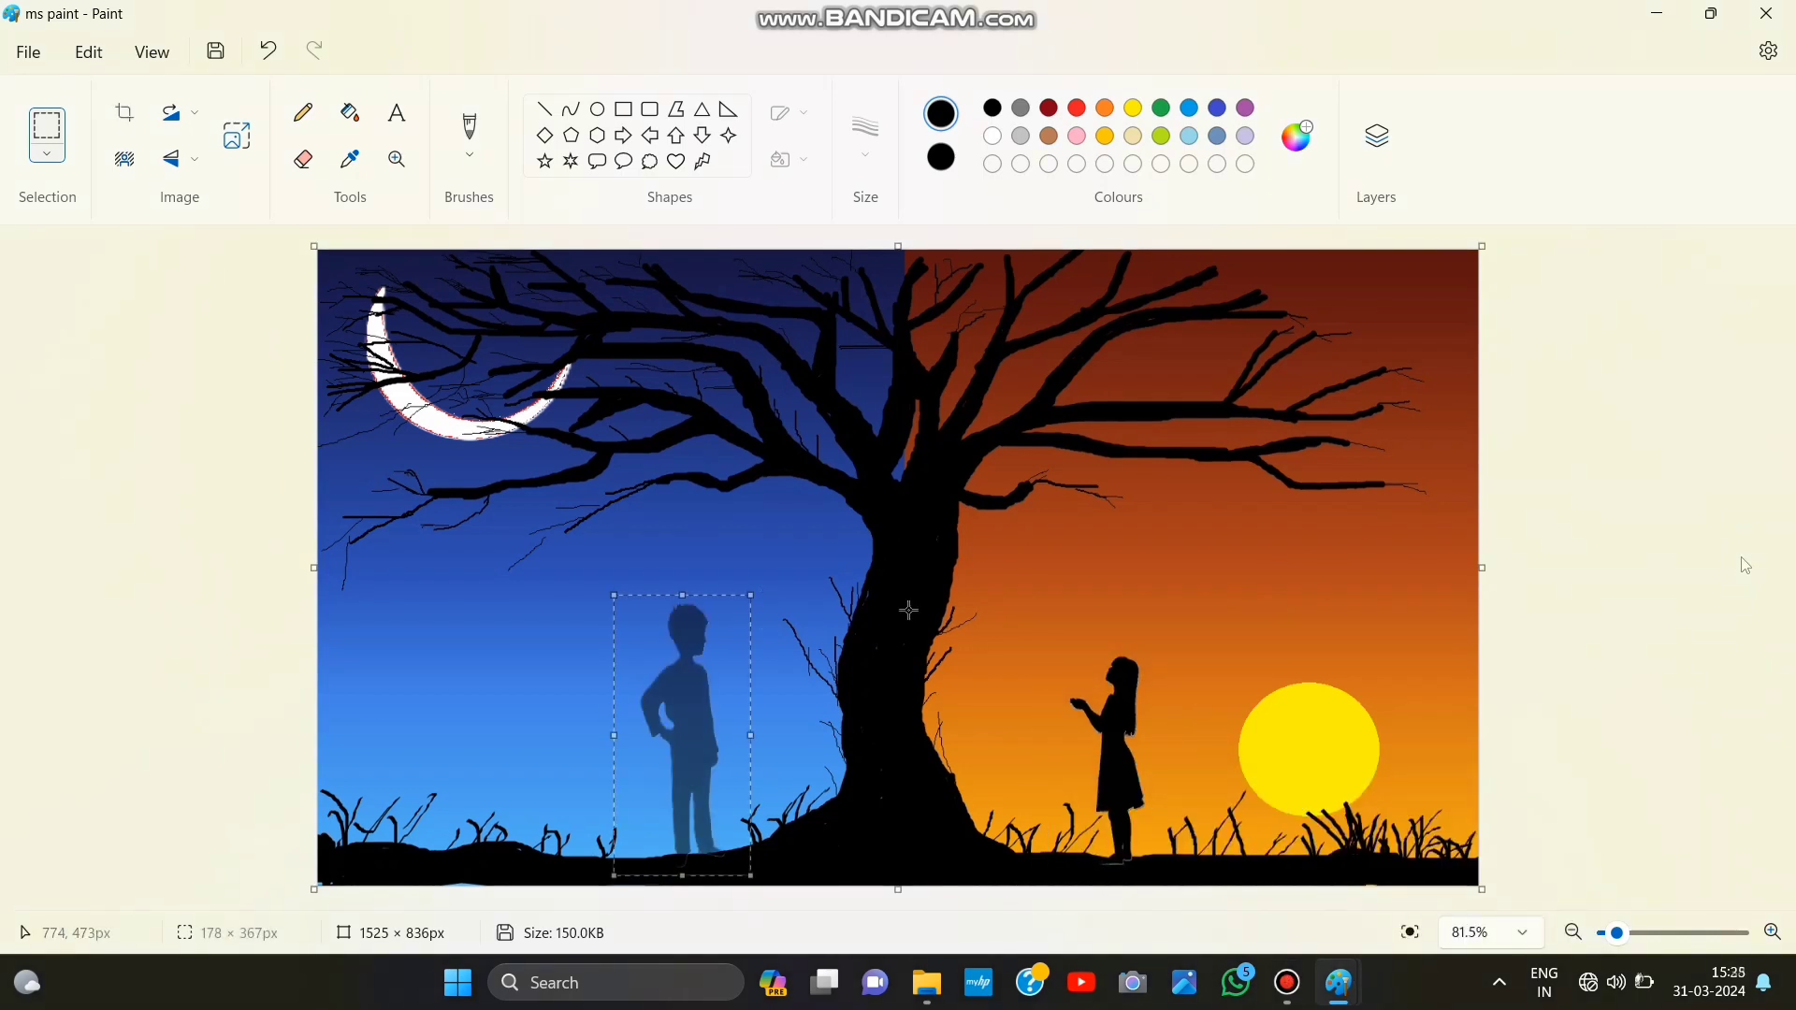
# Step: Place the boy silhouette standing on the blue-side ground, facing the trunk
pyautogui.moveTo(683, 730); pyautogui.dragTo(673, 721)
pyautogui.click(850, 662)
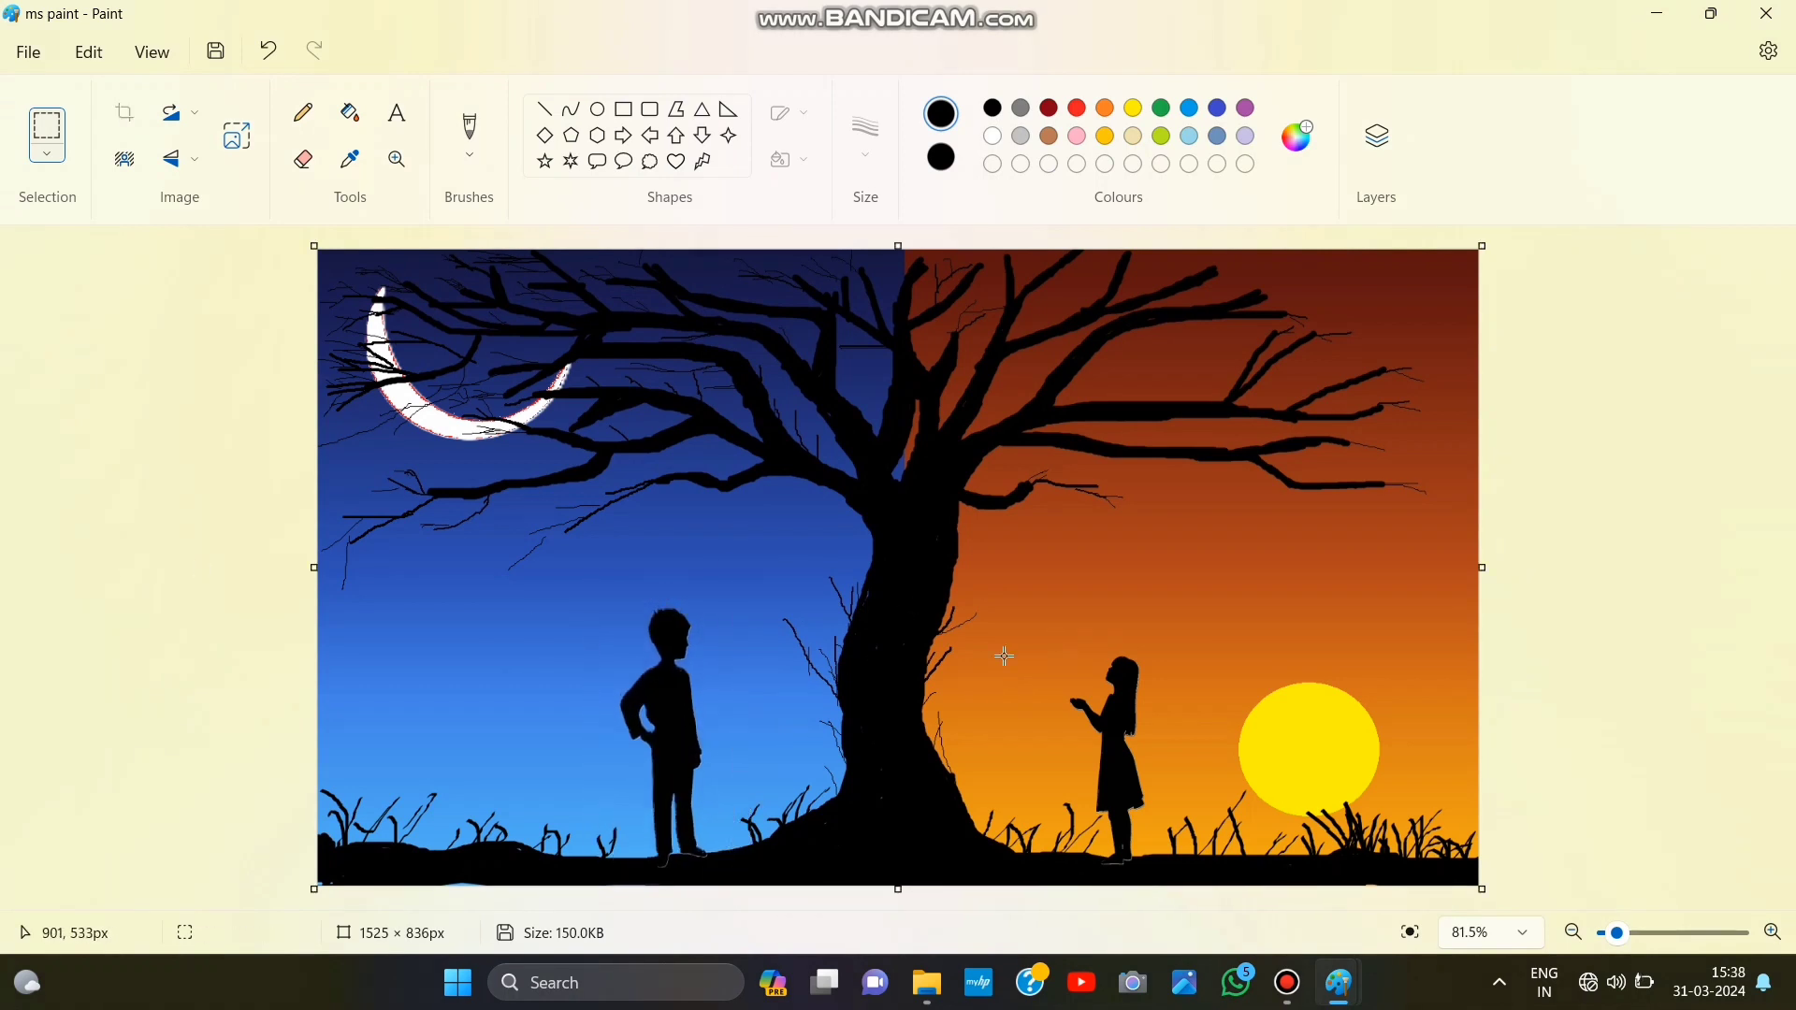
# Step: Draw small black pencil birds flying in the orange sky above the girl and the sun, undoing a trial bird on the blue side
pyautogui.click(302, 112)
pyautogui.click(993, 135)
pyautogui.rightClick(992, 136)
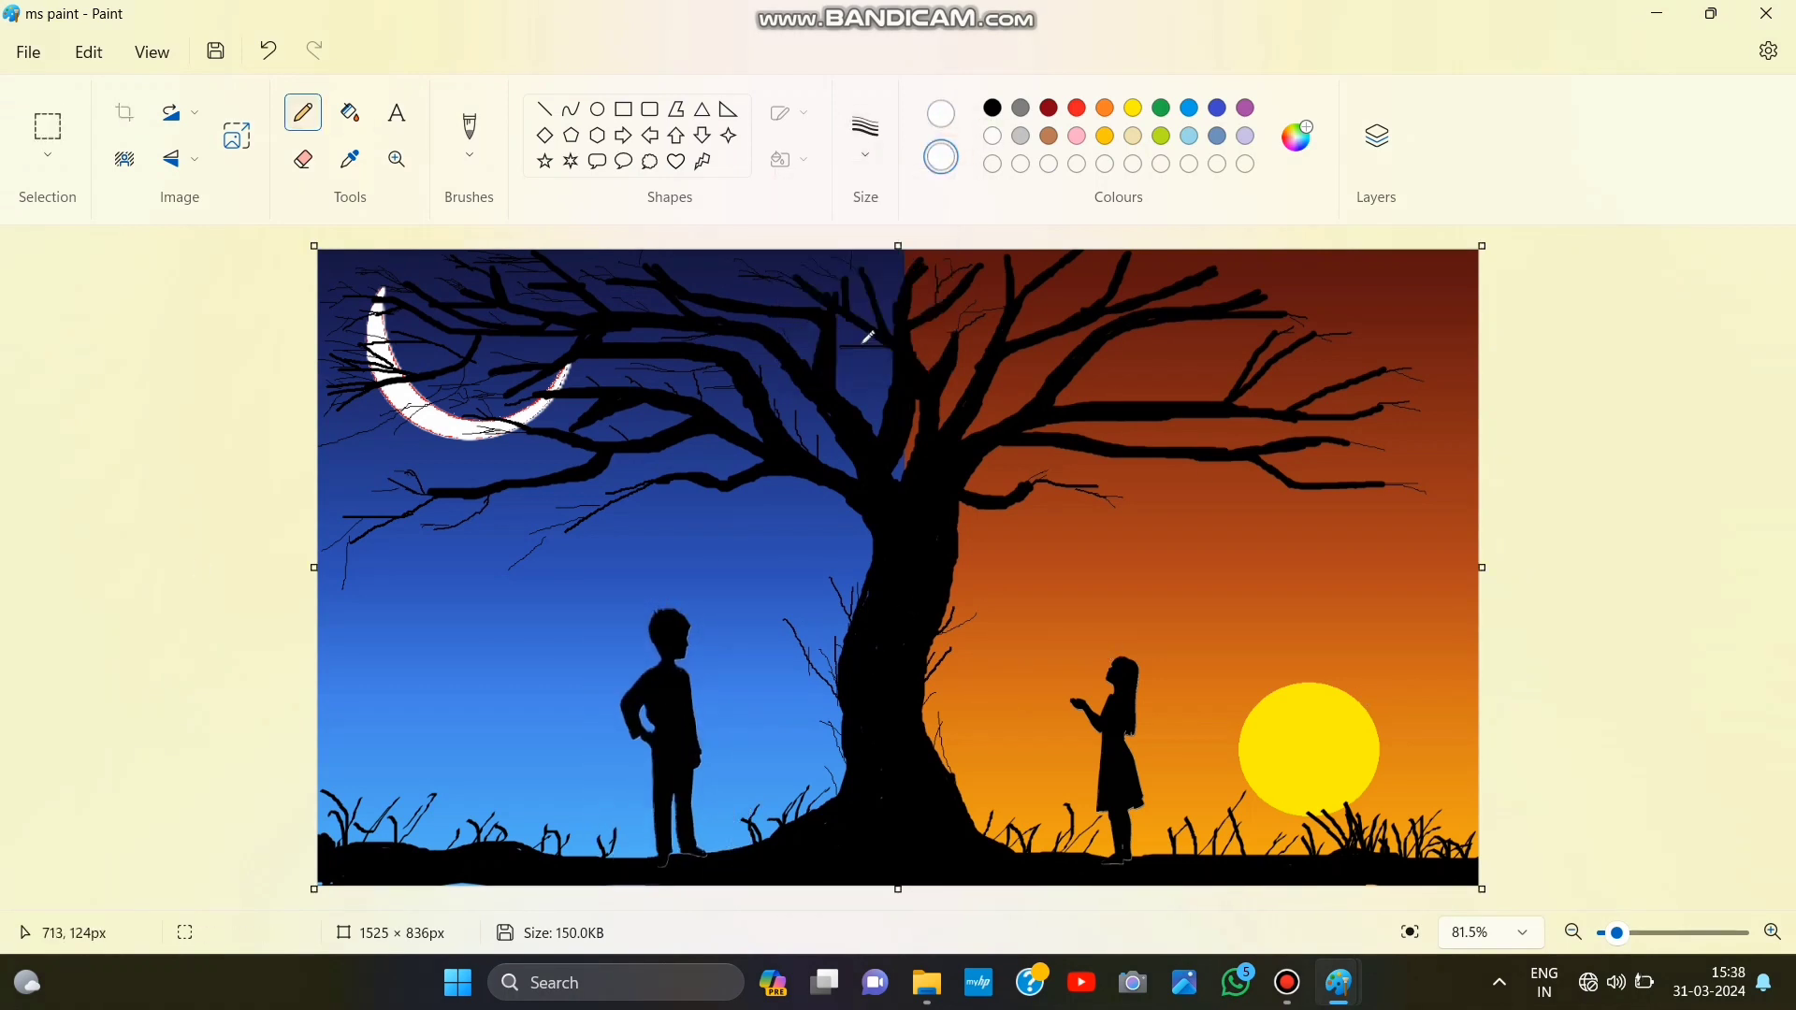
pyautogui.click(941, 114)
pyautogui.click(992, 107)
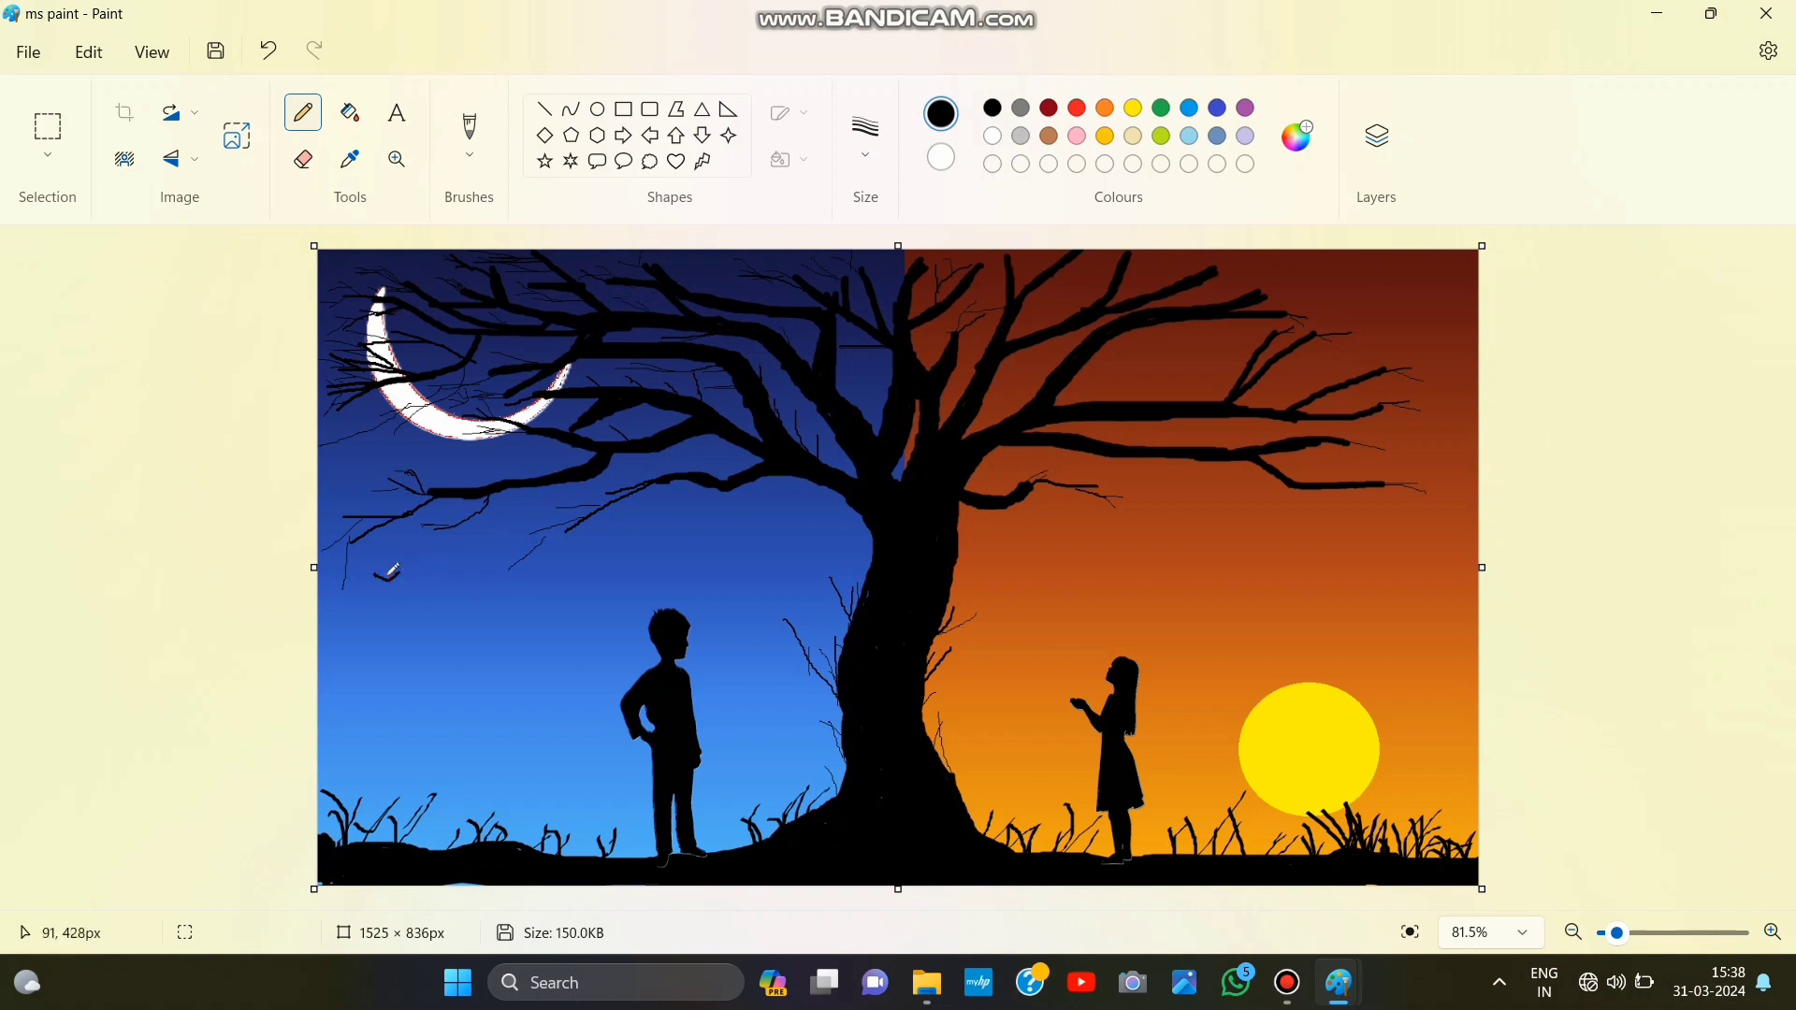
pyautogui.click(267, 51)
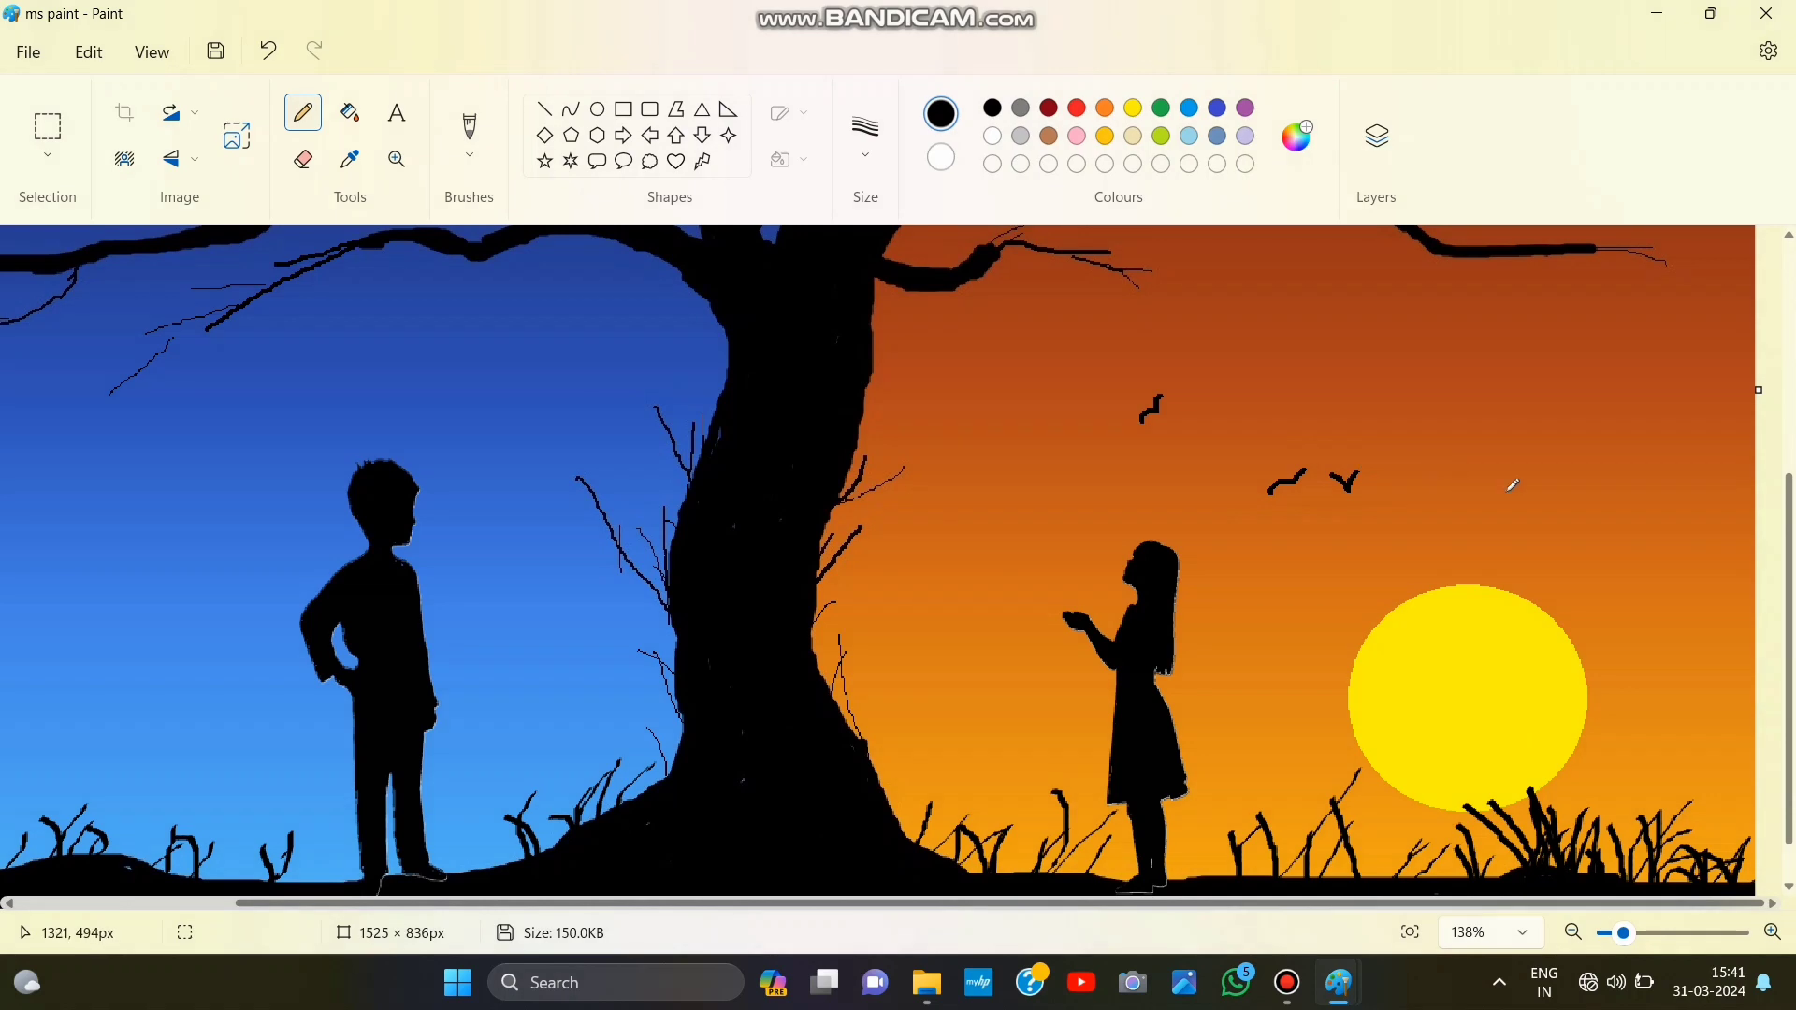
pyautogui.moveTo(1468, 496); pyautogui.dragTo(1512, 488)
pyautogui.moveTo(1394, 578); pyautogui.dragTo(1505, 549)
pyautogui.moveTo(1396, 477); pyautogui.dragTo(1414, 470)
pyautogui.scroll(2, 1403, 475)
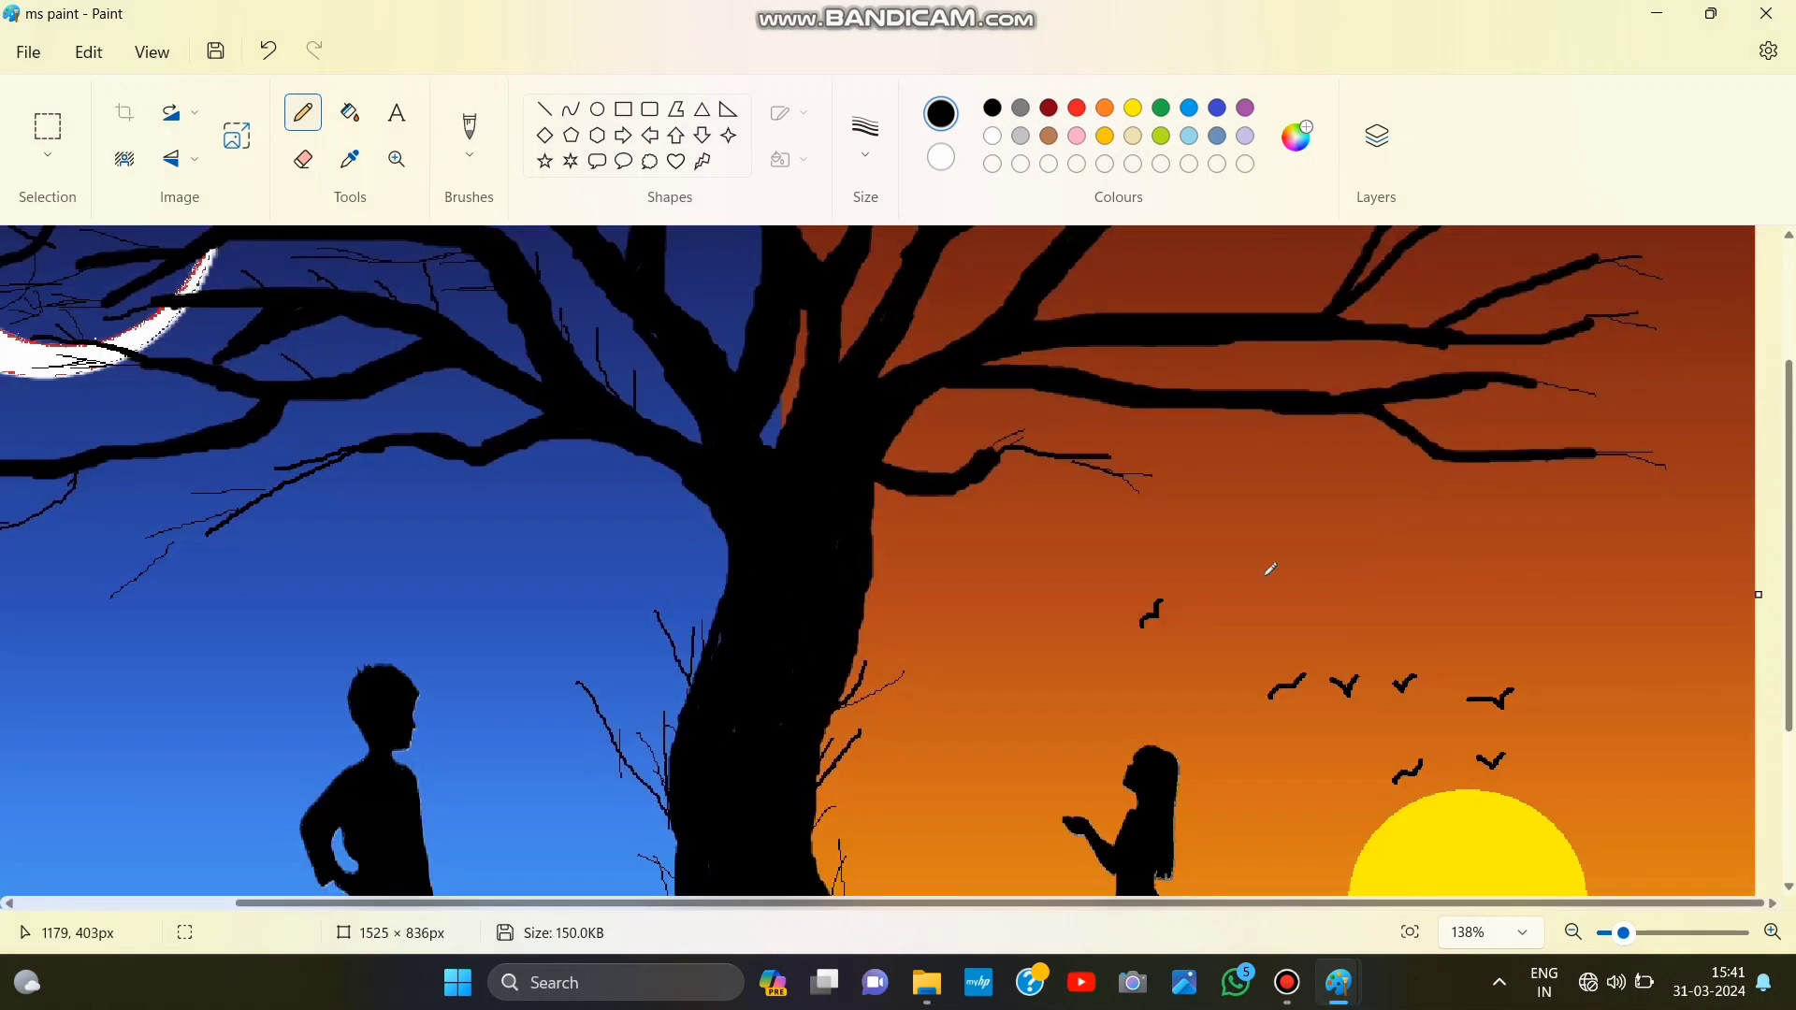
# Step: Draw one more small black pencil bird in the orange sky, between the lone bird above the girl and the flock
pyautogui.moveTo(1227, 632); pyautogui.dragTo(1264, 620)
pyautogui.click(1410, 932)
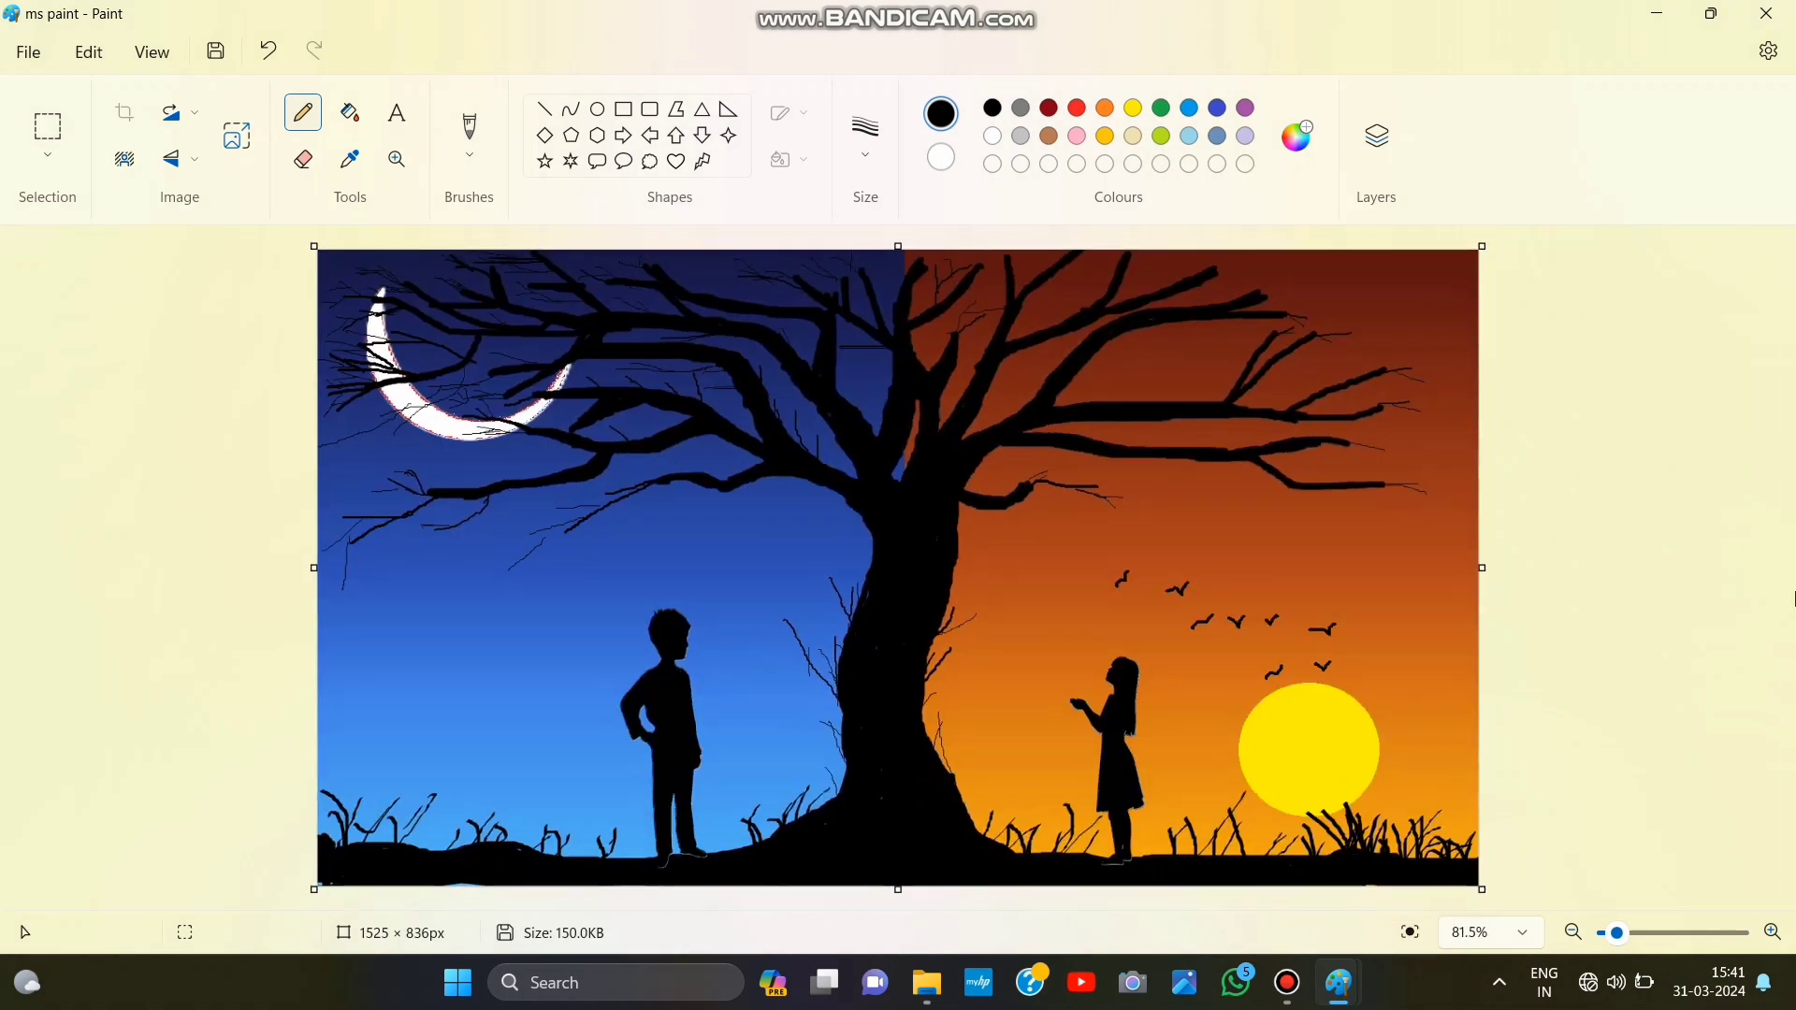
# Step: Draw small white four-point stars, about 20 × 15 px, along the upper edge of the orange sky, undoing the last attempt
pyautogui.click(728, 136)
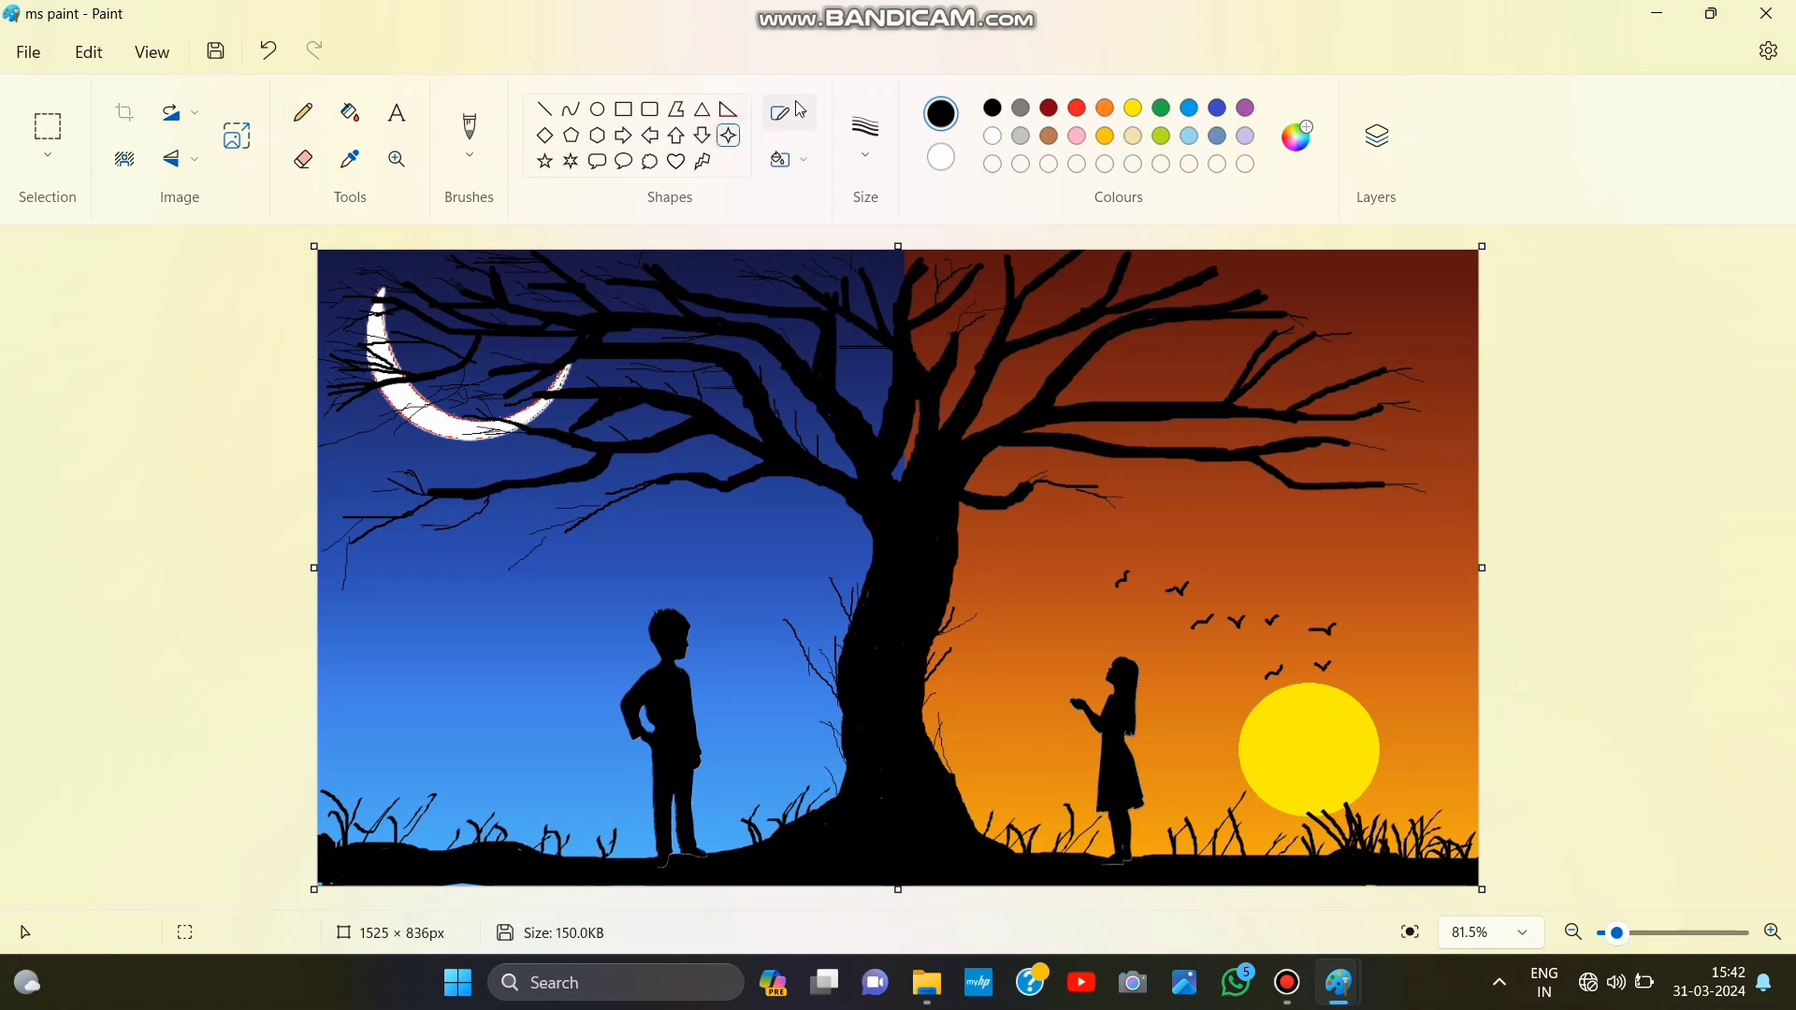
pyautogui.click(992, 135)
pyautogui.moveTo(1452, 258); pyautogui.dragTo(1475, 275)
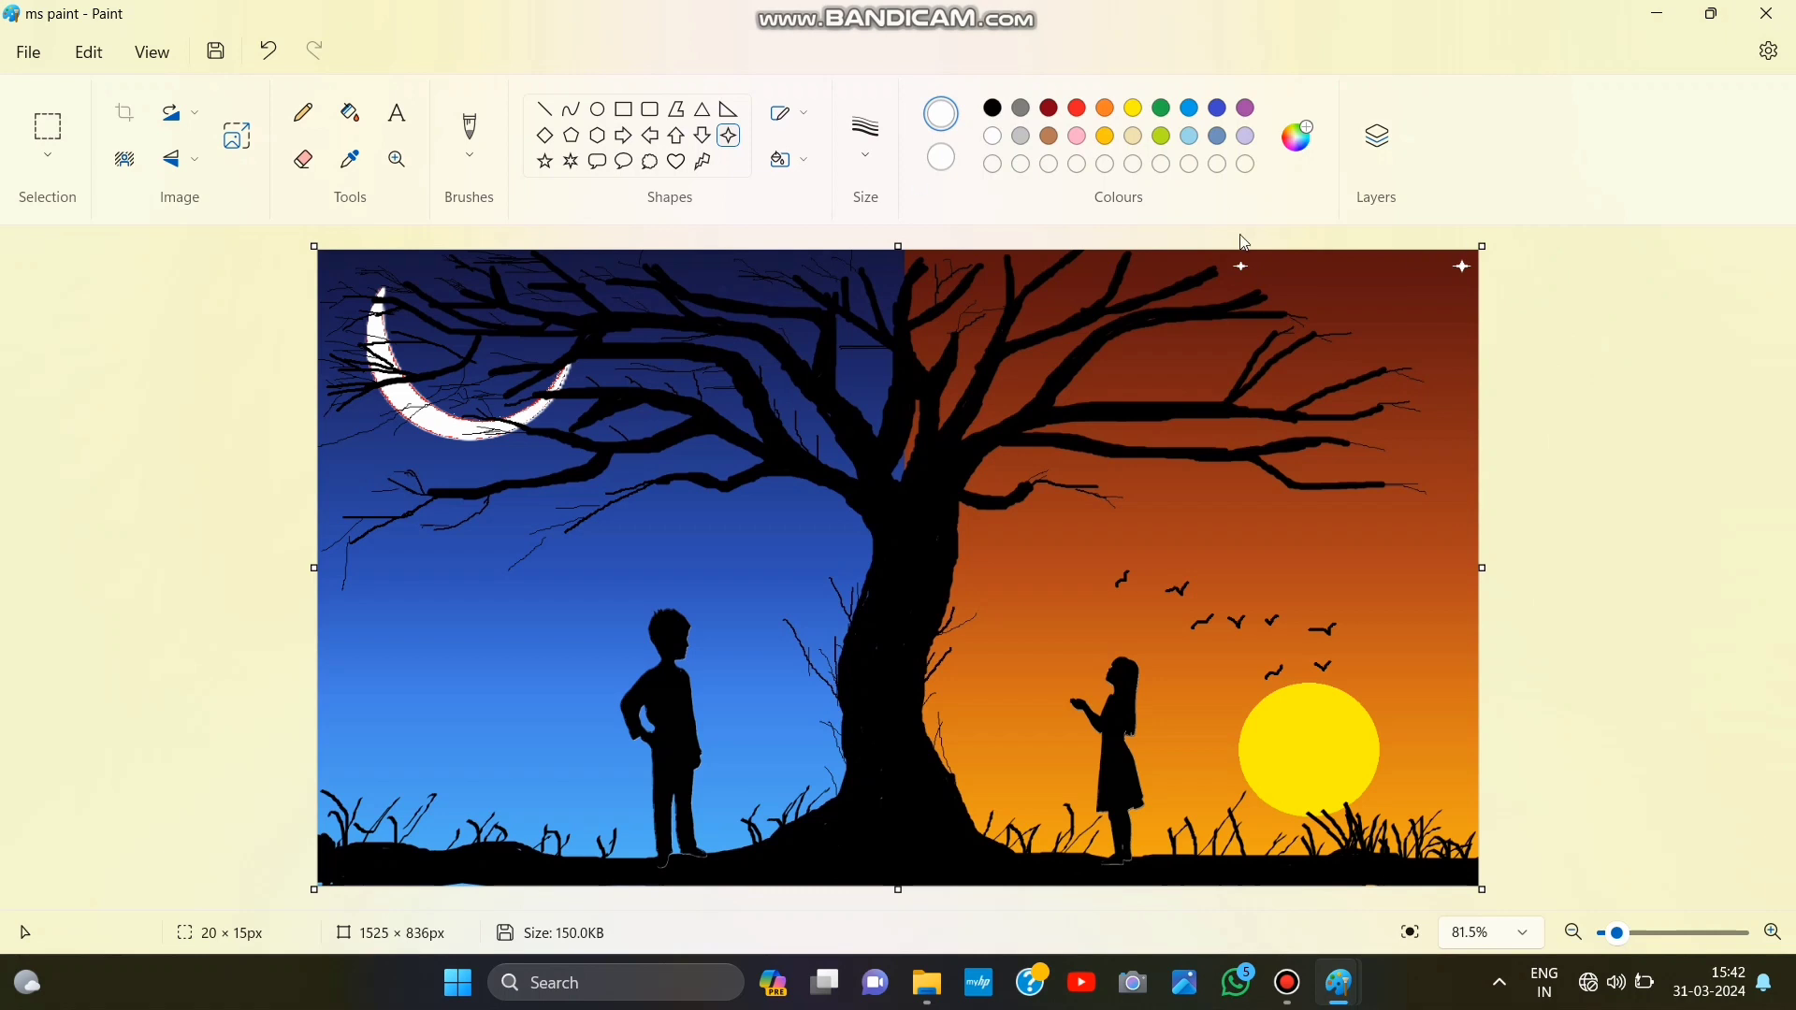
pyautogui.hotkey('ctrl', 'z')
# Step: Scatter small white four-point stars, about 18 × 15 px, across the blue sky around the moon and above the boy, undoing one misplaced star
pyautogui.moveTo(409, 276); pyautogui.dragTo(422, 284)
pyautogui.moveTo(378, 438); pyautogui.dragTo(391, 458)
pyautogui.moveTo(634, 508); pyautogui.dragTo(653, 521)
pyautogui.moveTo(539, 568); pyautogui.dragTo(552, 588)
pyautogui.hotkey('ctrl', 'z')
pyautogui.moveTo(722, 546); pyautogui.dragTo(748, 621)
pyautogui.moveTo(500, 528); pyautogui.dragTo(514, 543)
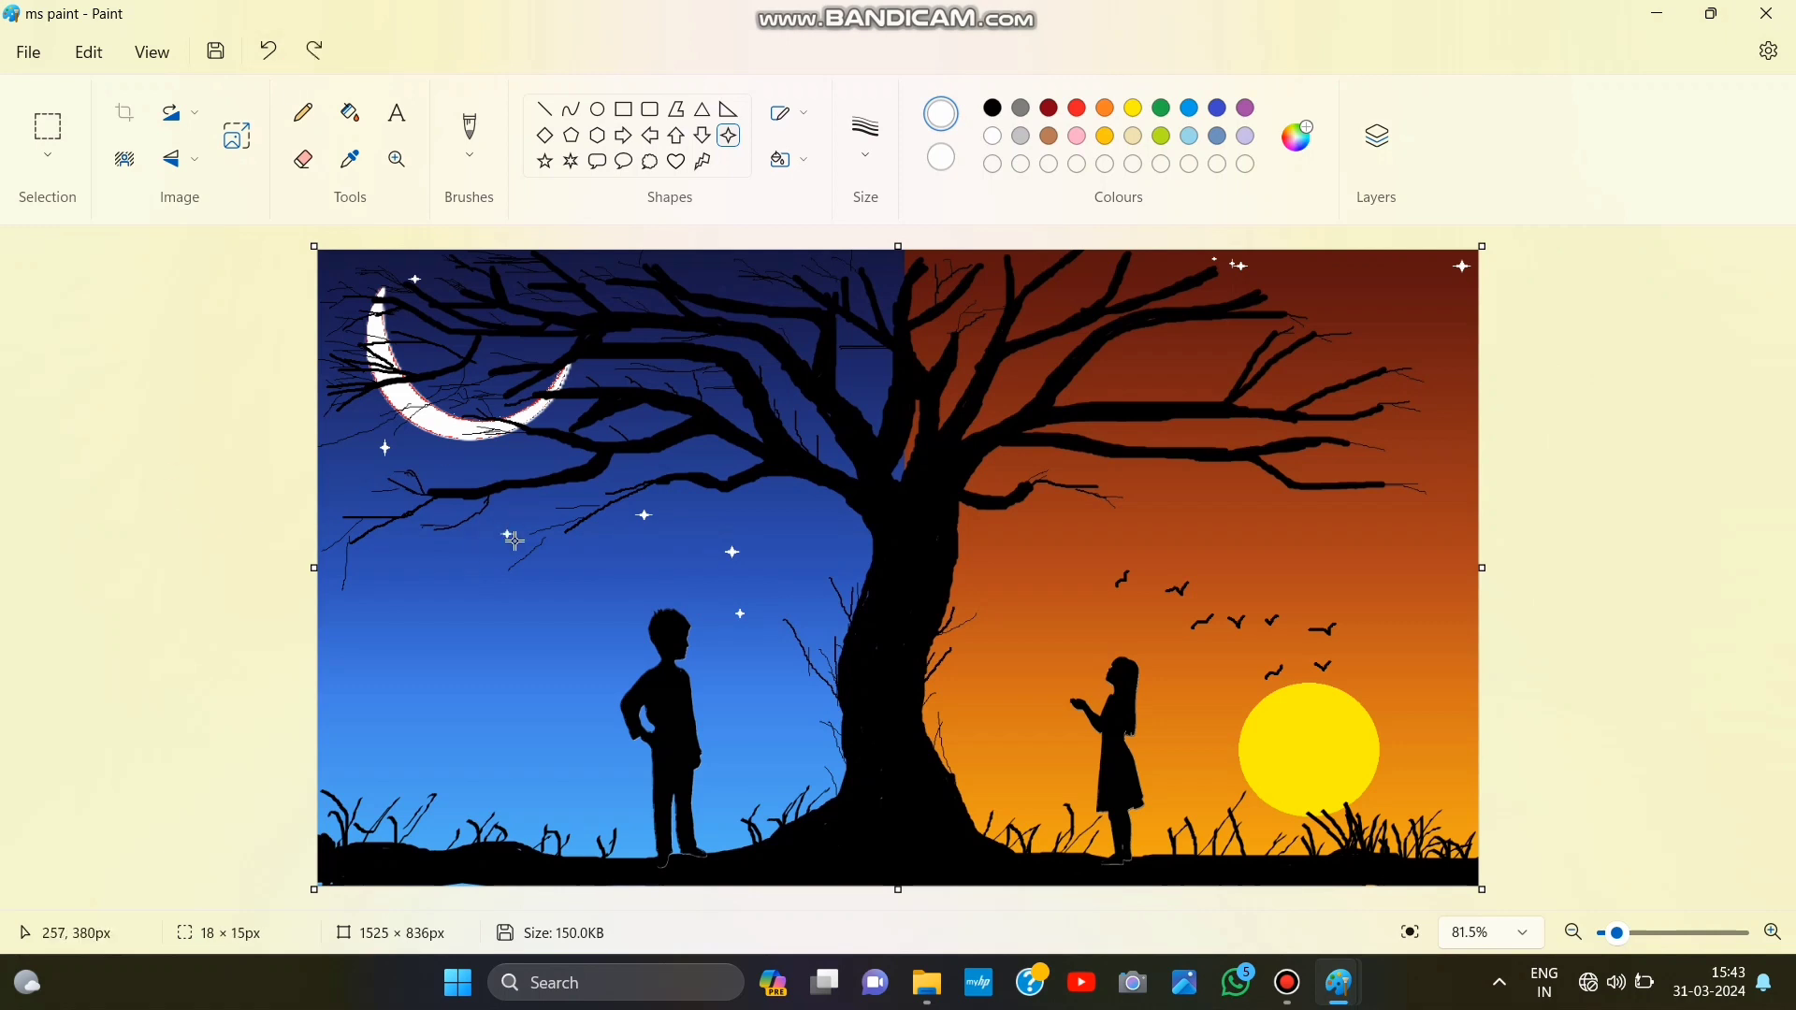
# Step: Dot the blue night sky with tiny white pencil stars among the branches and around the moon, undoing the last mark
pyautogui.click(302, 113)
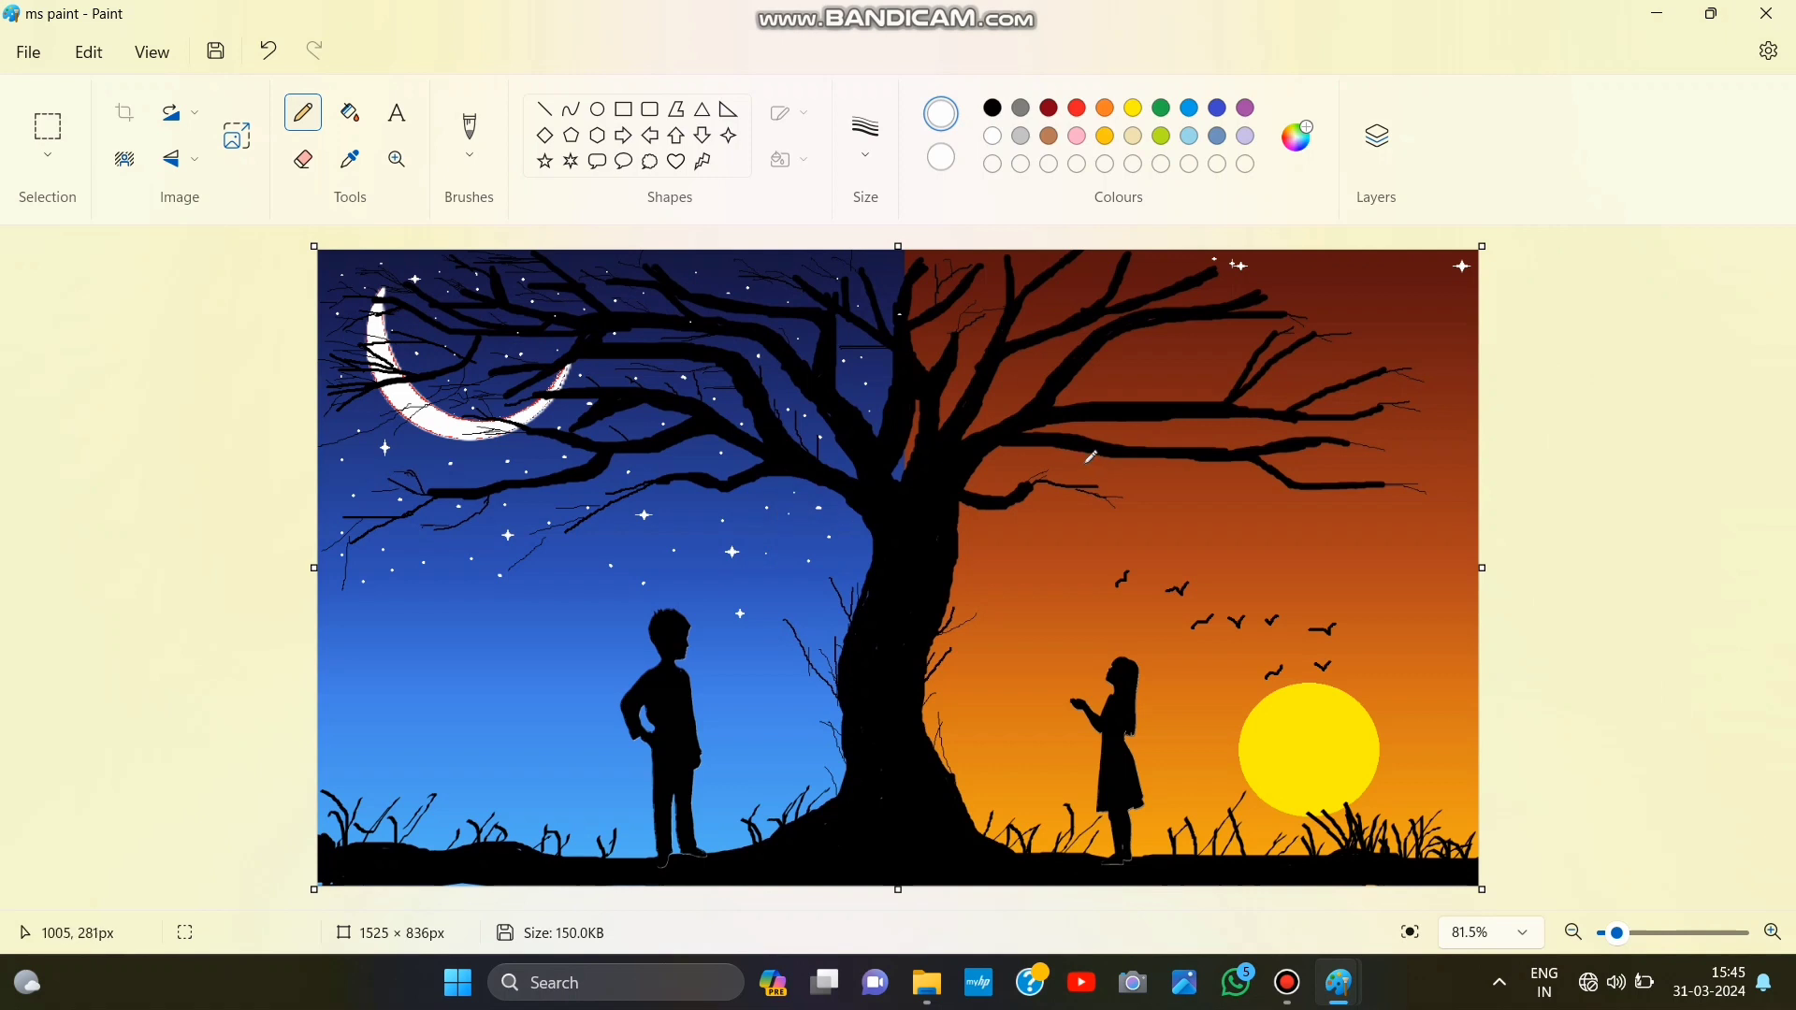
pyautogui.click(268, 51)
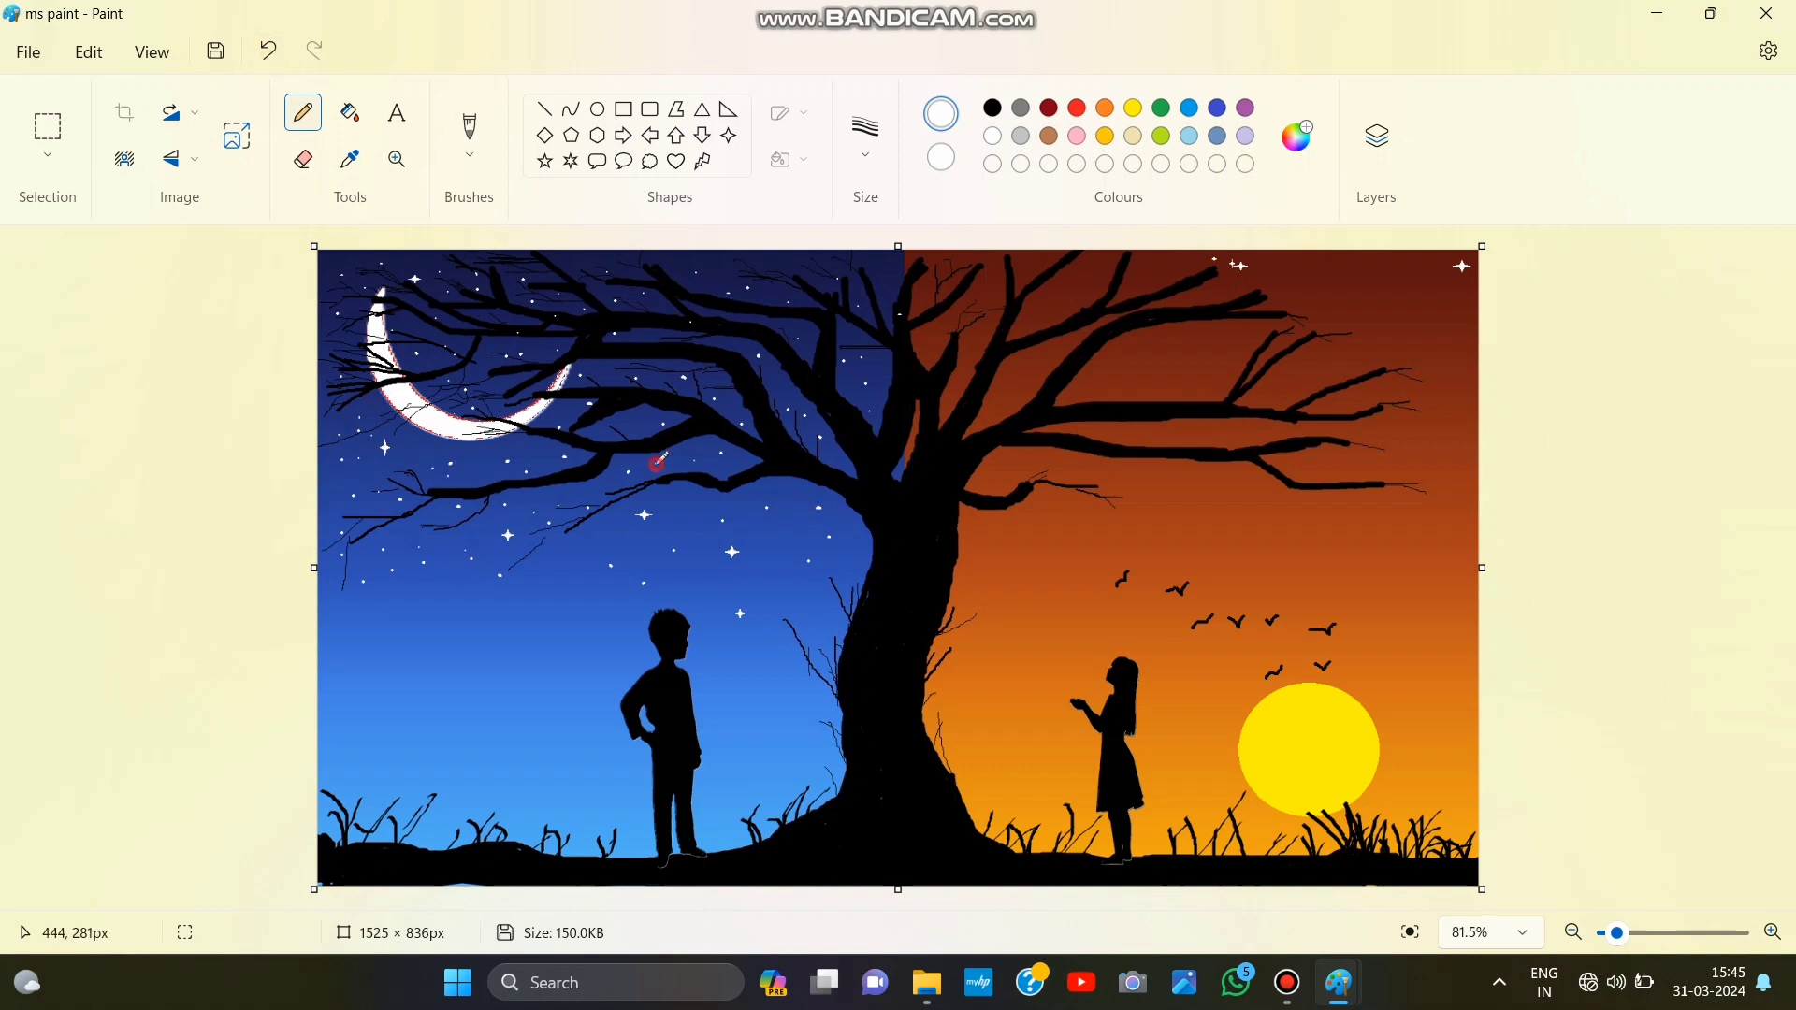